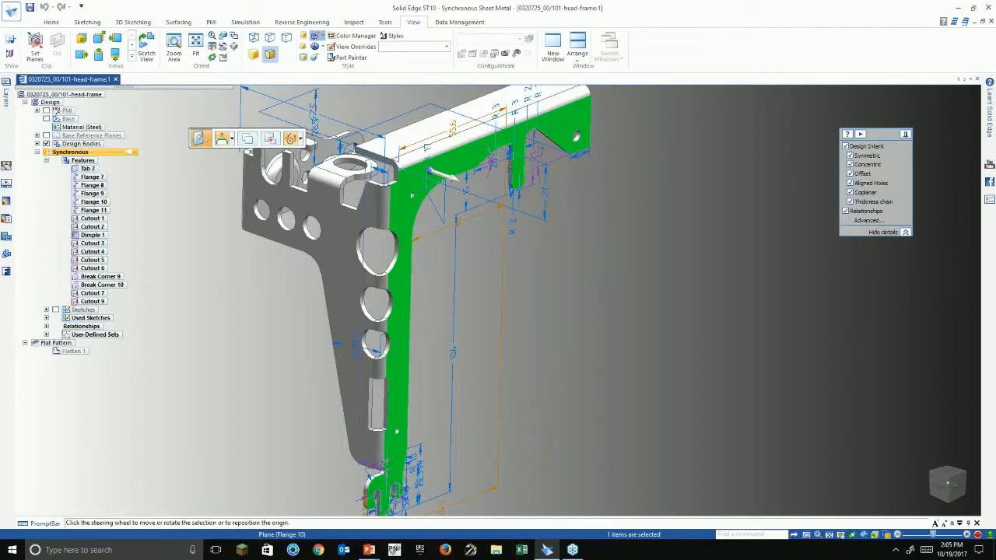
# - Move the selected side flange face outward by 7 mm, keeping the design intent relationships active
pyautogui.click(441, 176)
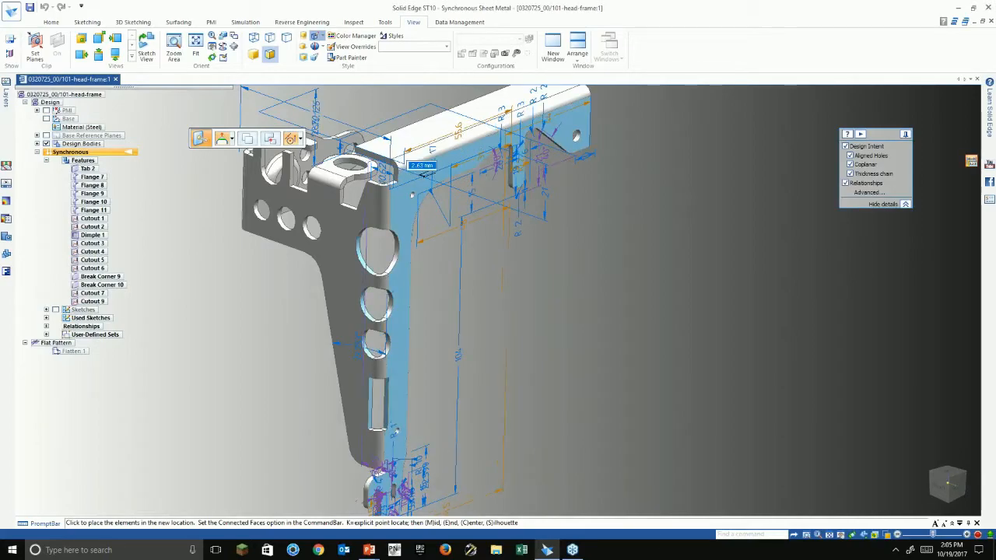
pyautogui.click(456, 203)
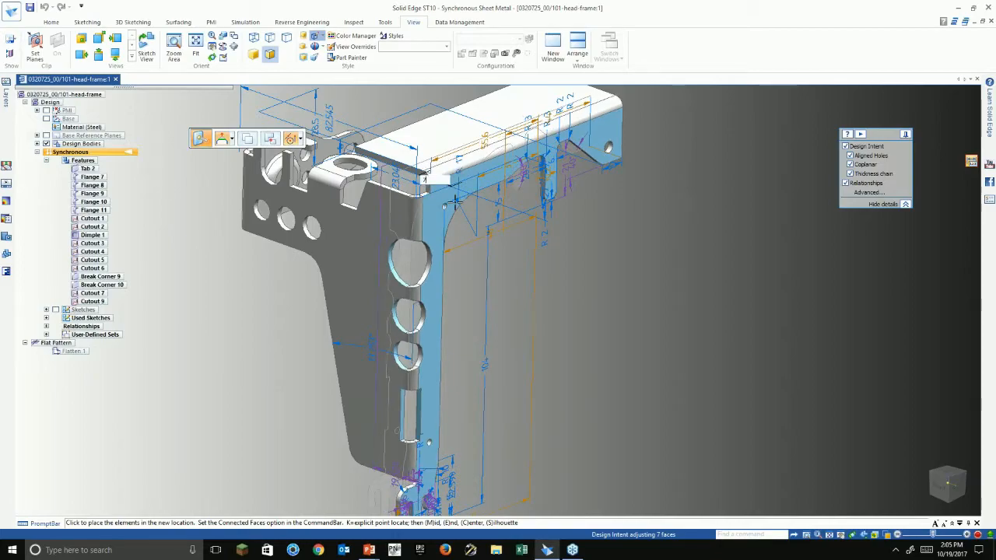
pyautogui.press('Return')
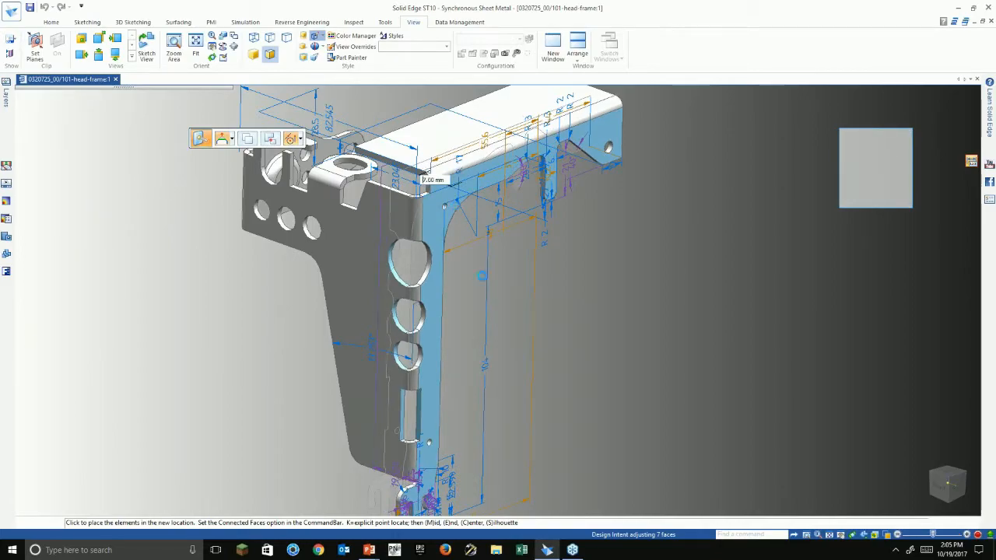
pyautogui.press('Escape')
# - Move the largest rounded cutout's curved face about 3 mm toward the side flange, with the aligned cutouts following through design intent
pyautogui.scroll(4, 478, 300)
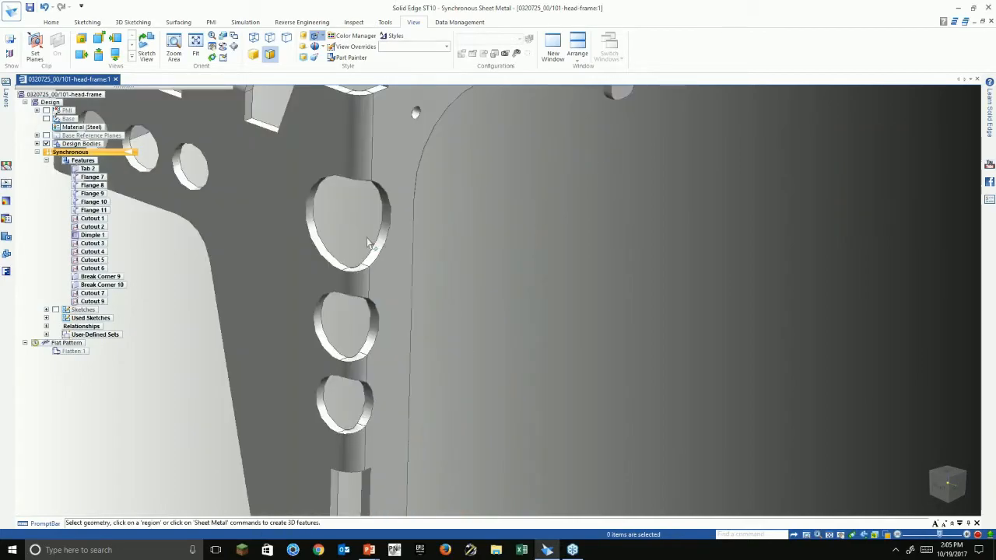
pyautogui.click(311, 251)
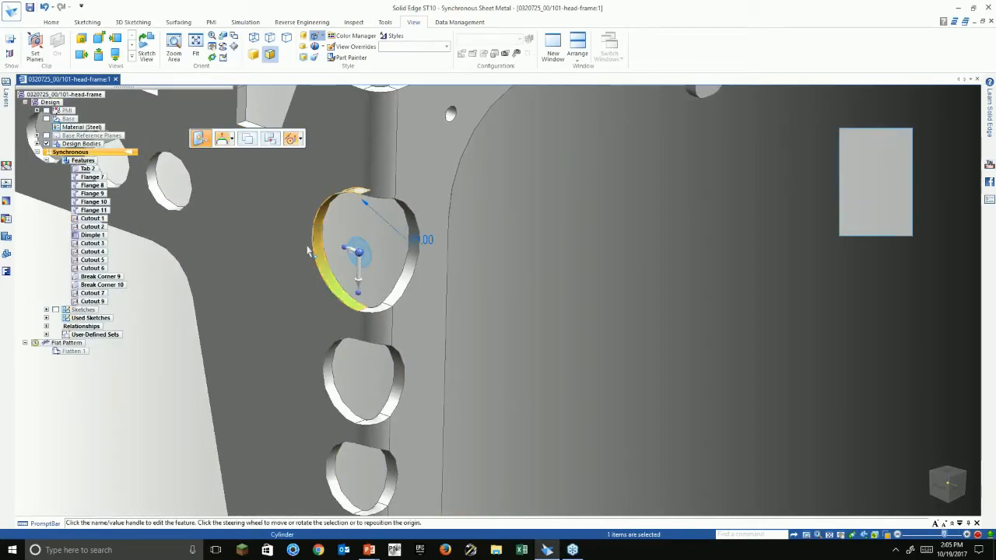
pyautogui.scroll(-1, 346, 241)
pyautogui.moveTo(877, 140); pyautogui.dragTo(510, 194)
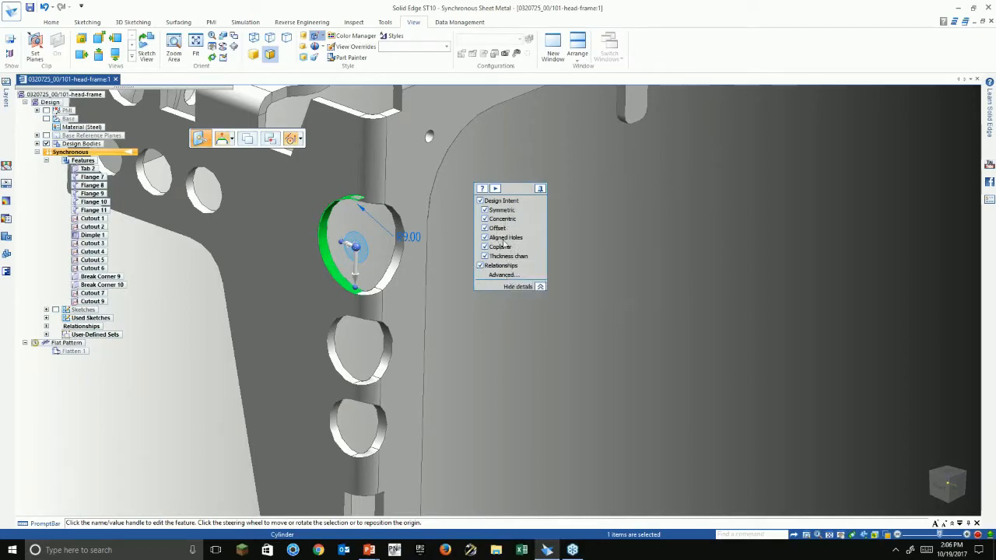
pyautogui.click(352, 280)
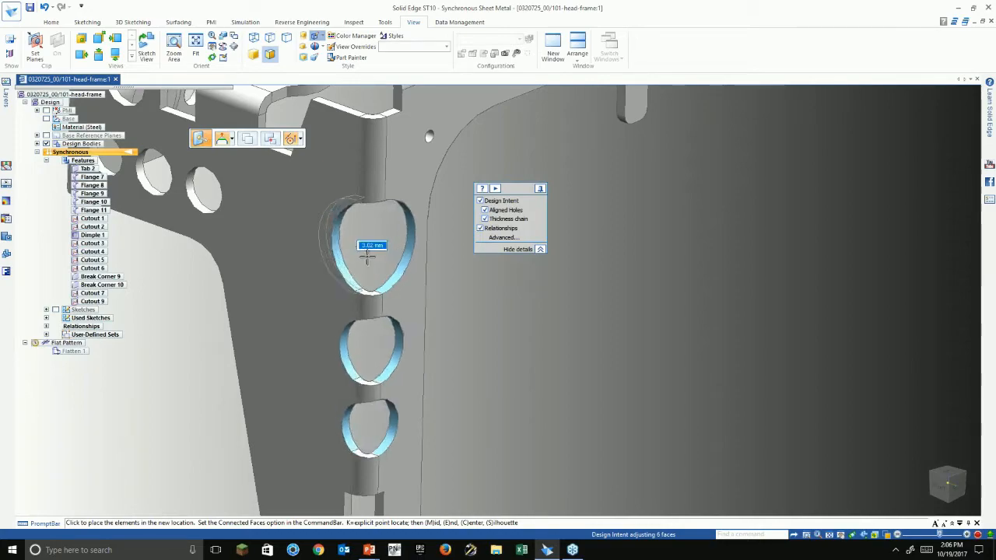
pyautogui.click(363, 255)
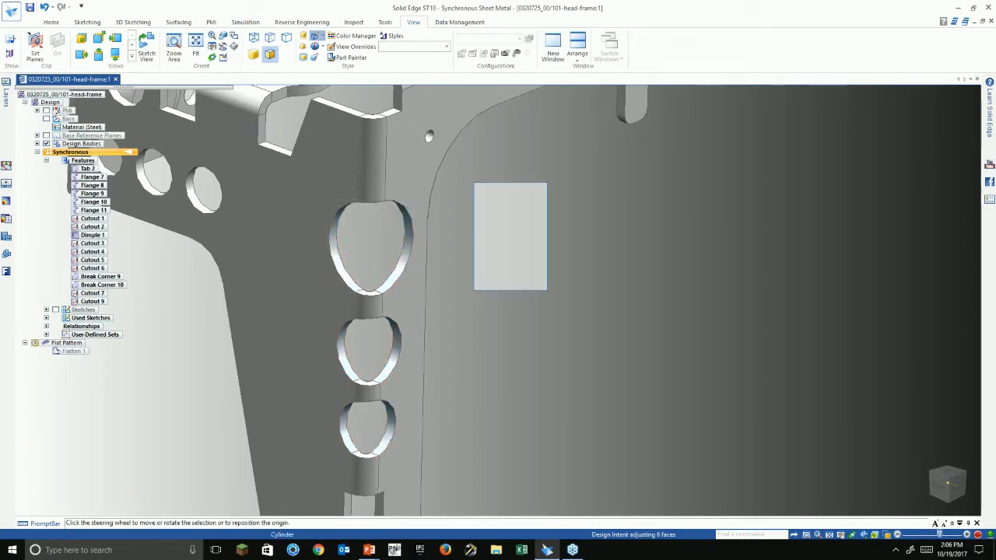
pyautogui.scroll(-6, 389, 342)
pyautogui.press('Escape')
# - Sketch a circle on the upper flange's flat face, overlapping the long bend near the flange's end
pyautogui.scroll(2, 403, 268)
pyautogui.moveTo(403, 268); pyautogui.dragTo(281, 311, button='middle')
pyautogui.moveTo(480, 158); pyautogui.dragTo(468, 293, button='middle')
pyautogui.scroll(2, 469, 292)
pyautogui.click(51, 22)
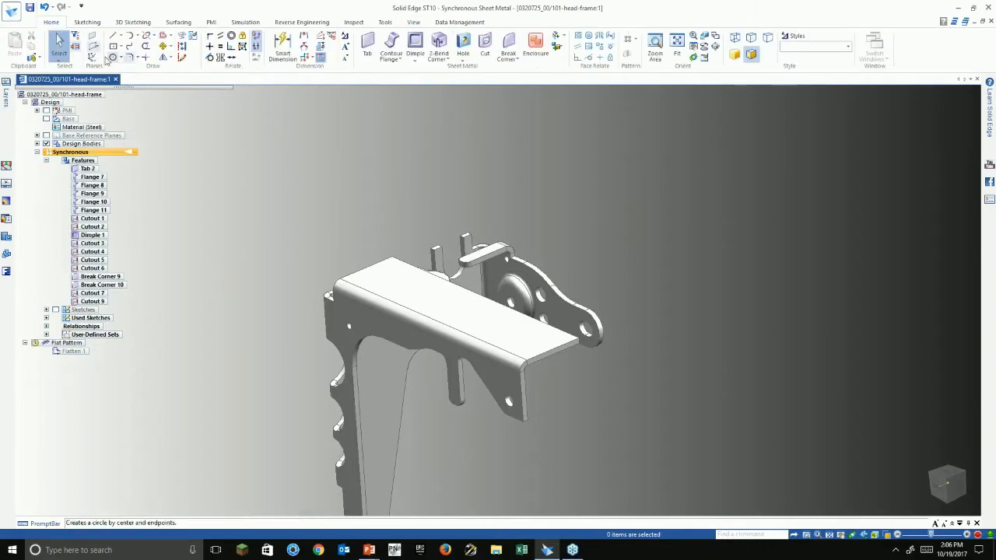
pyautogui.click(113, 58)
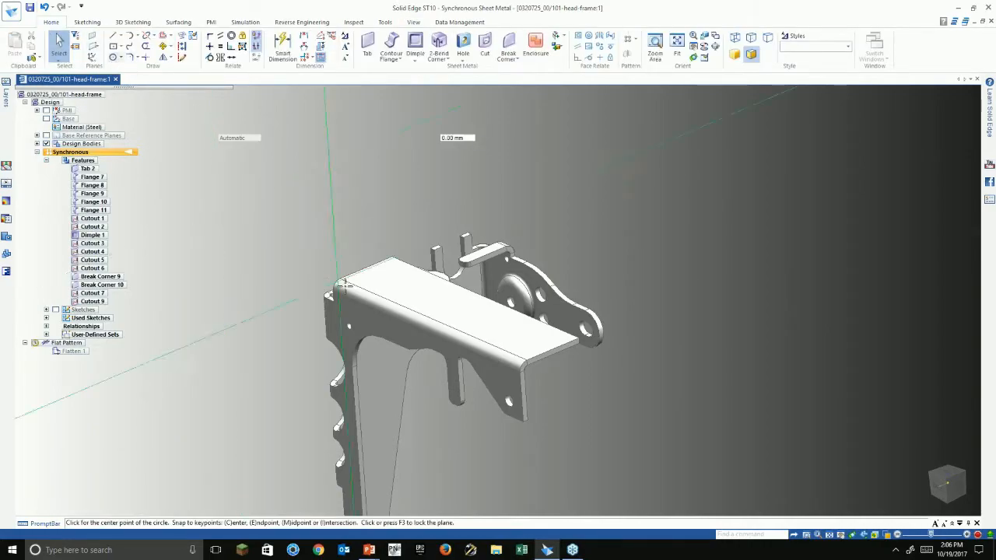
pyautogui.click(393, 301)
pyautogui.click(409, 296)
pyautogui.scroll(3, 393, 300)
# - Dimension the circle's diameter and set it to 12 mm
pyautogui.click(283, 46)
pyautogui.click(416, 334)
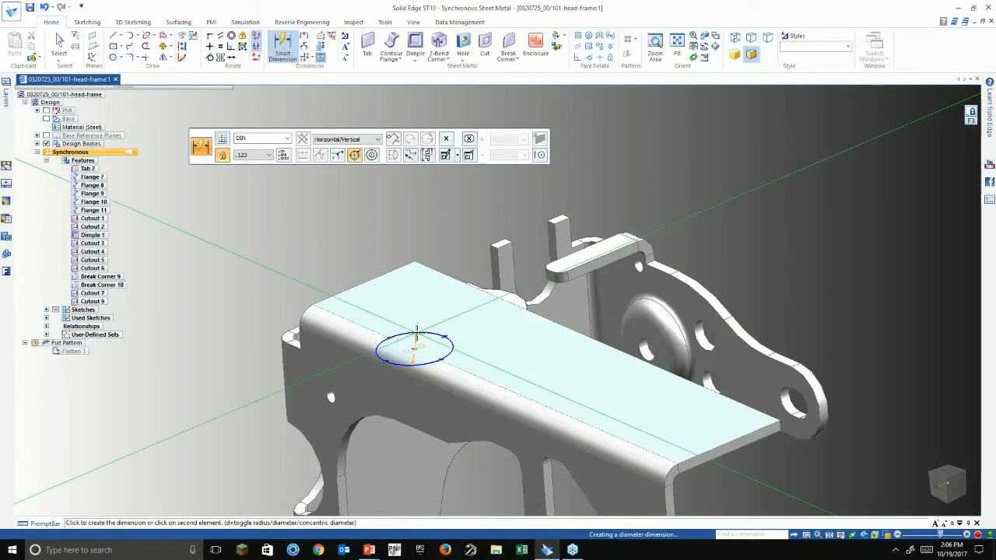
pyautogui.click(366, 251)
pyautogui.write('12.00')
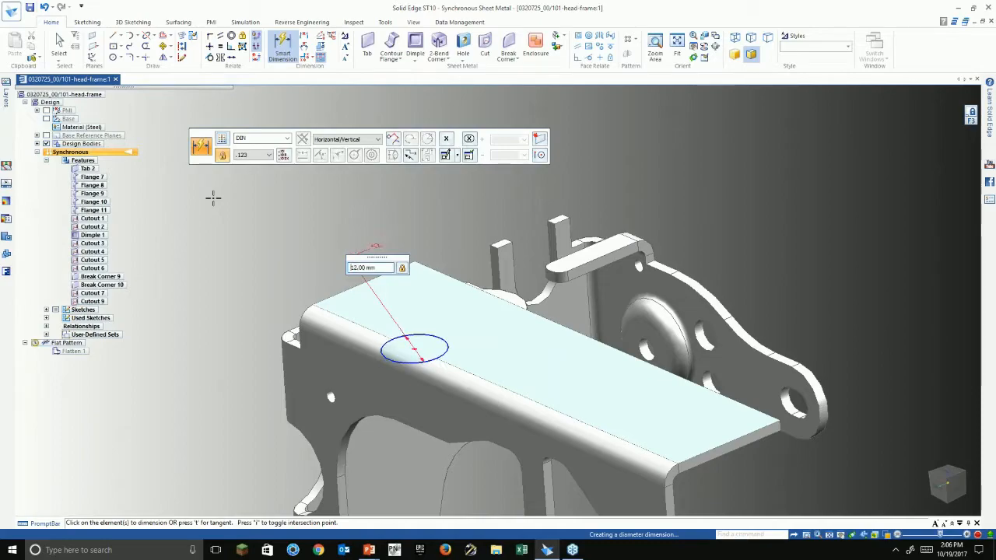
pyautogui.press('Return')
# - Dimension the circle's center from the upper flange's near end edge and set the distance to 27 mm
pyautogui.scroll(3, 214, 198)
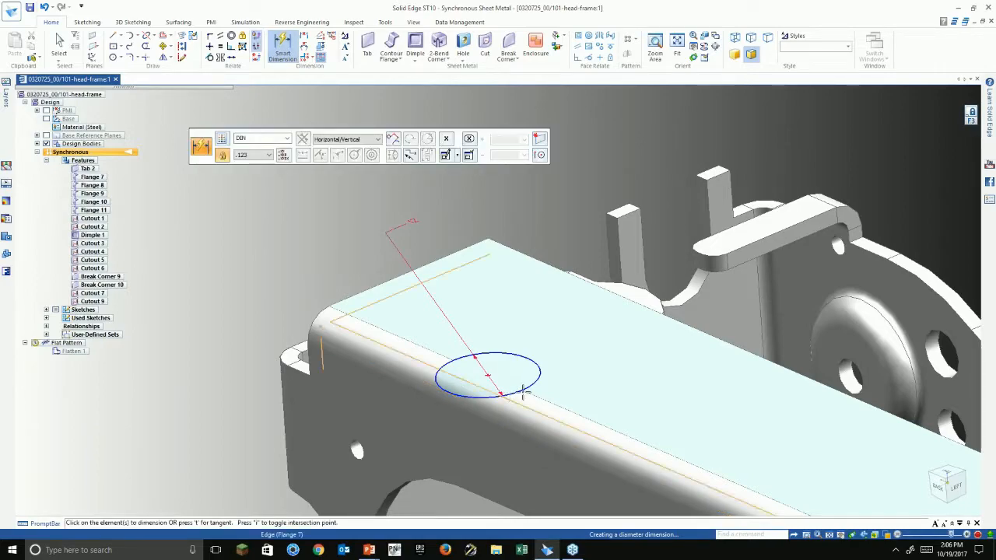
pyautogui.click(532, 358)
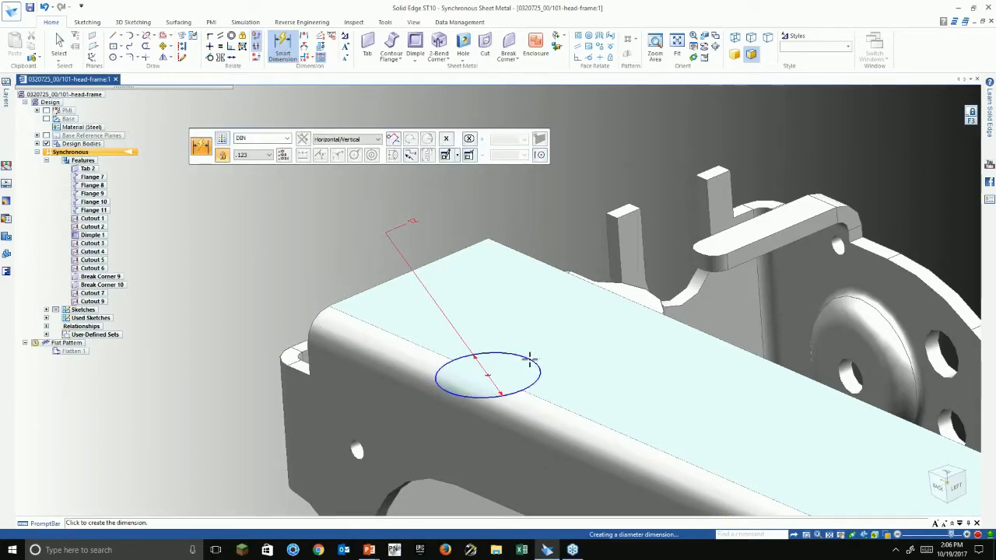
pyautogui.click(379, 290)
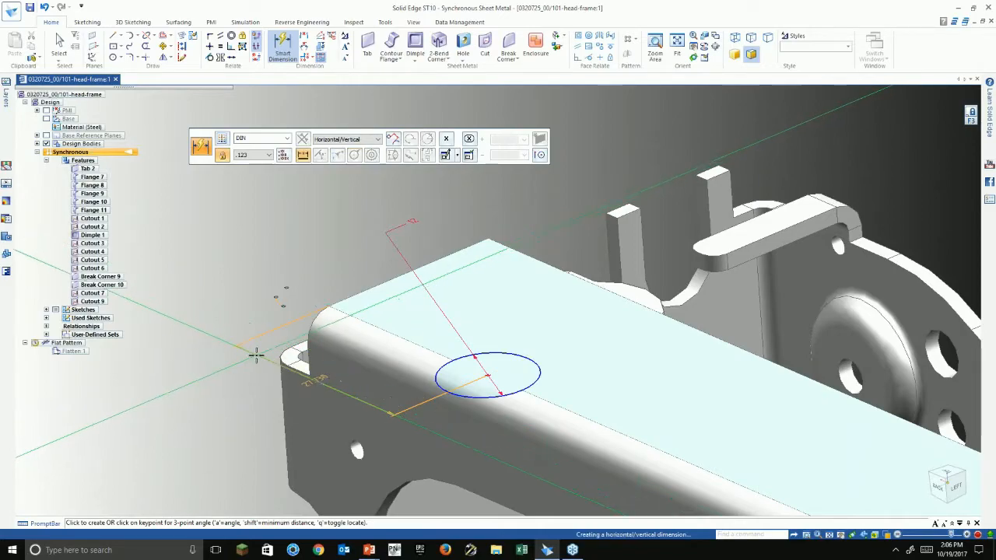
pyautogui.click(256, 355)
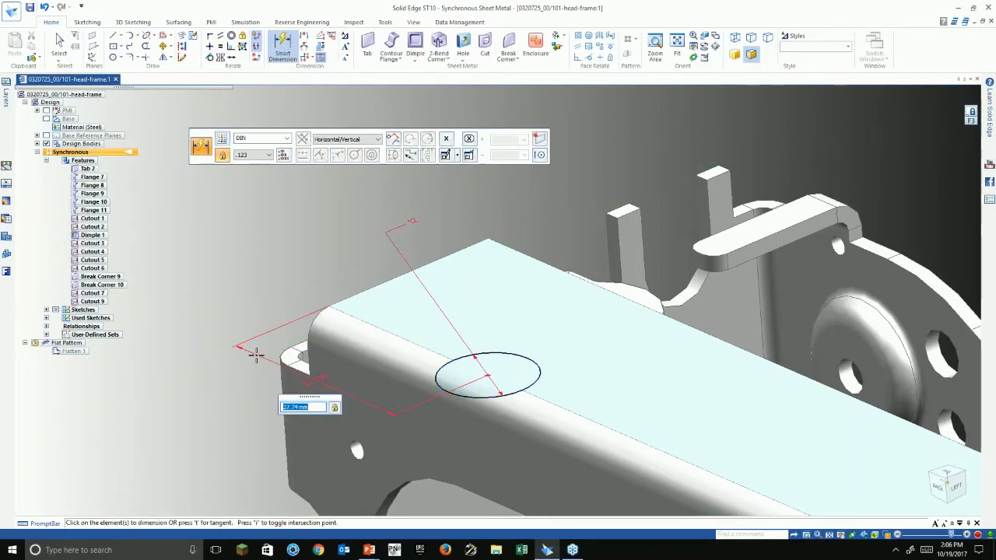
pyautogui.write('27')
pyautogui.press('Return')
pyautogui.press('Escape')
pyautogui.scroll(-3, 277, 250)
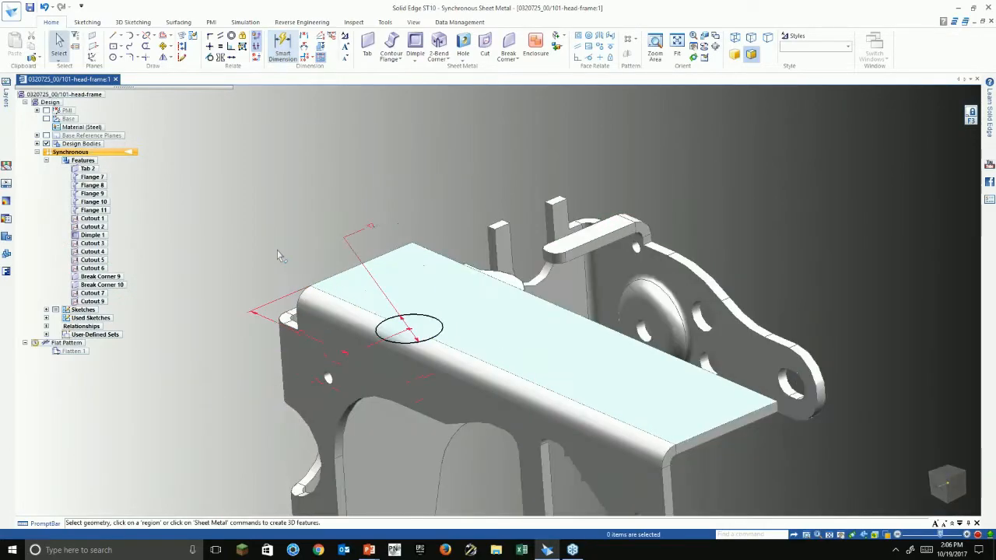
# - Cut both regions of the 12 mm circle through the sheet across the bend, using the wrapped cut option
pyautogui.moveTo(288, 258); pyautogui.dragTo(262, 326, button='middle')
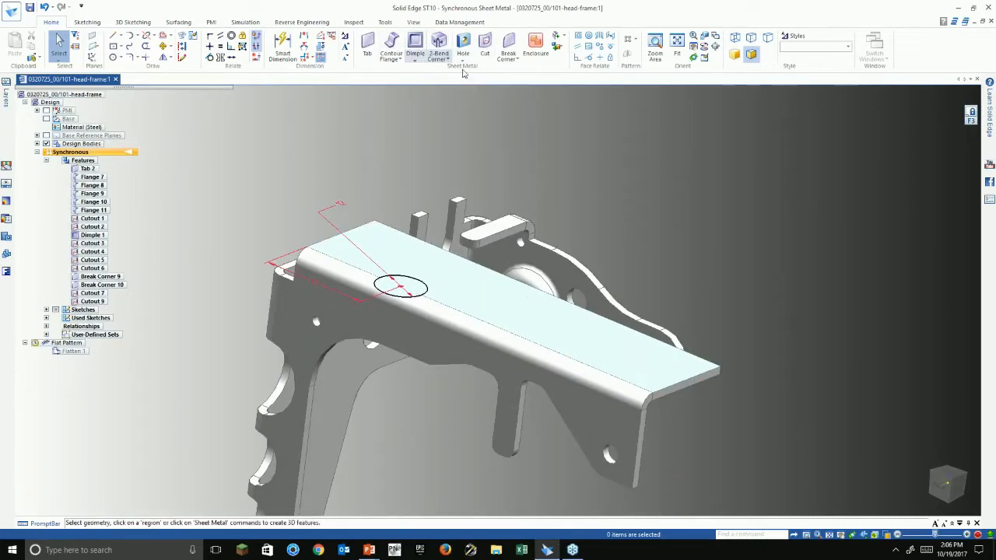
pyautogui.click(485, 47)
pyautogui.scroll(3, 401, 287)
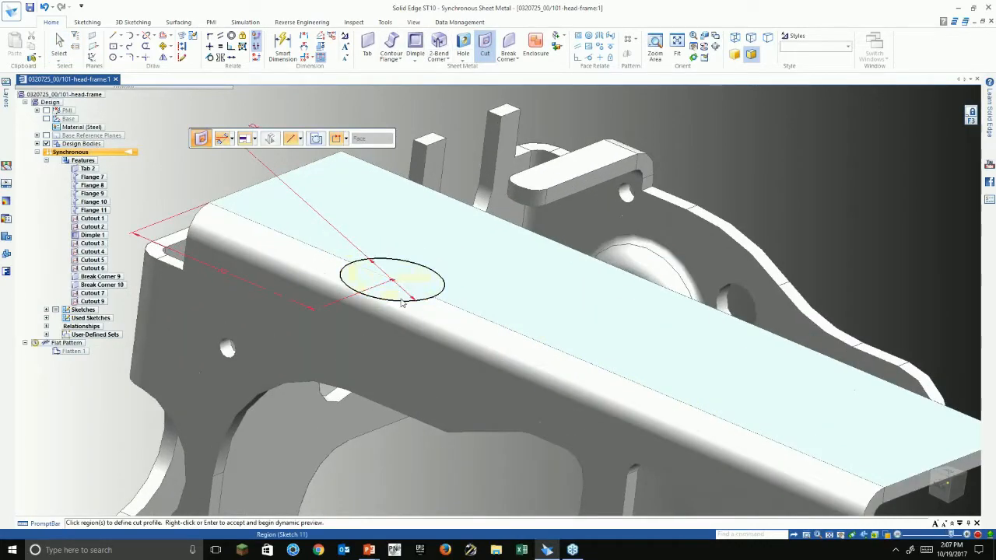
pyautogui.moveTo(416, 288); pyautogui.dragTo(434, 279, button='middle')
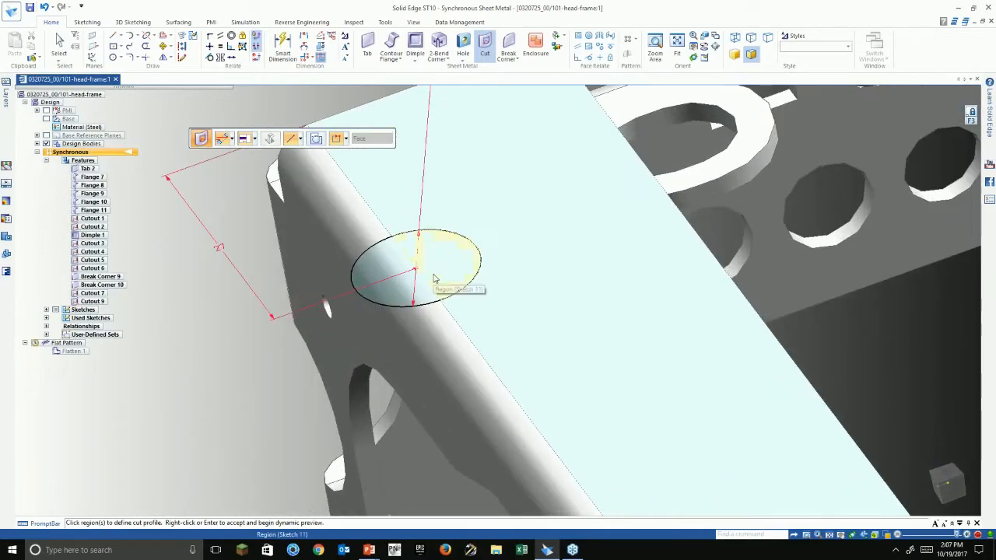
pyautogui.click(434, 278)
pyautogui.click(391, 301)
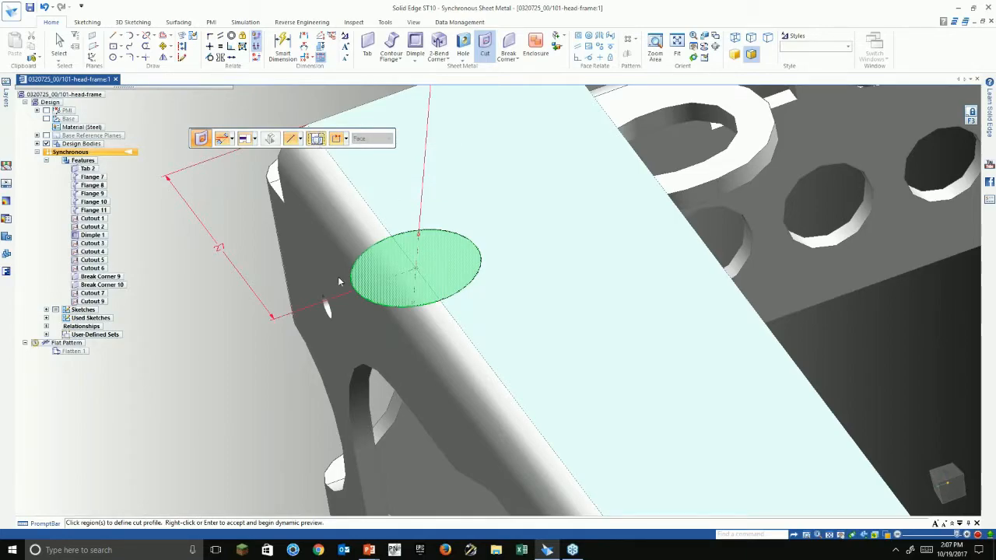
pyautogui.rightClick(348, 321)
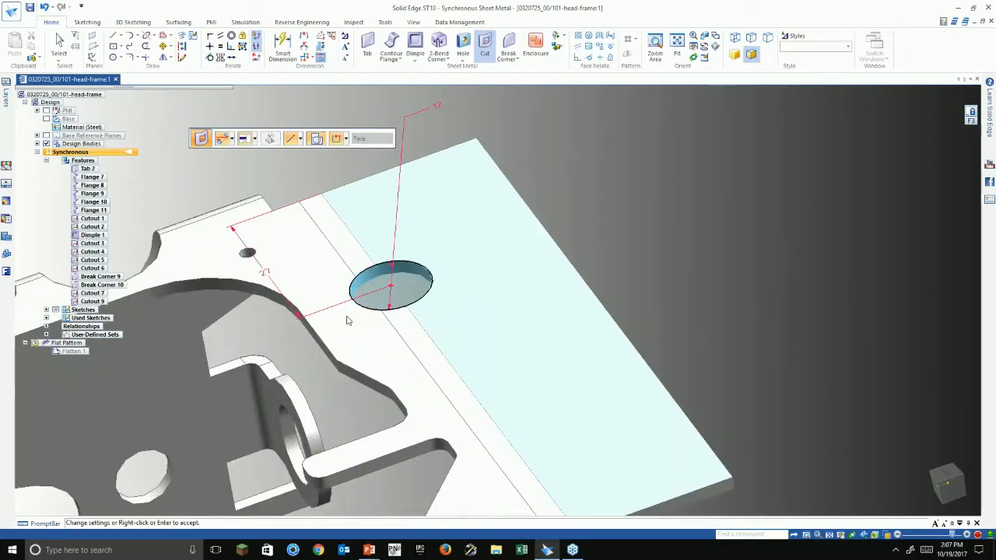
pyautogui.scroll(2, 348, 321)
pyautogui.scroll(-5, 348, 321)
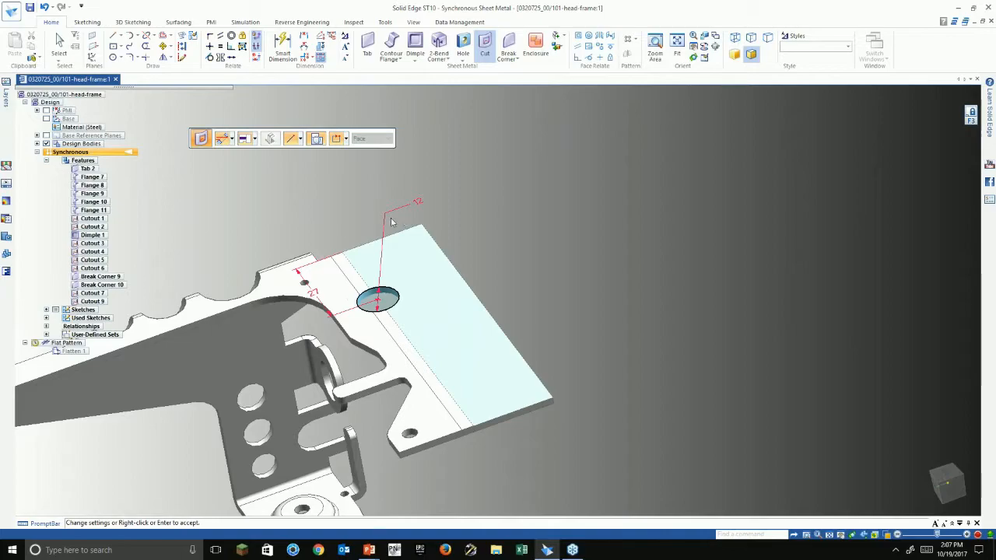
pyautogui.rightClick(615, 295)
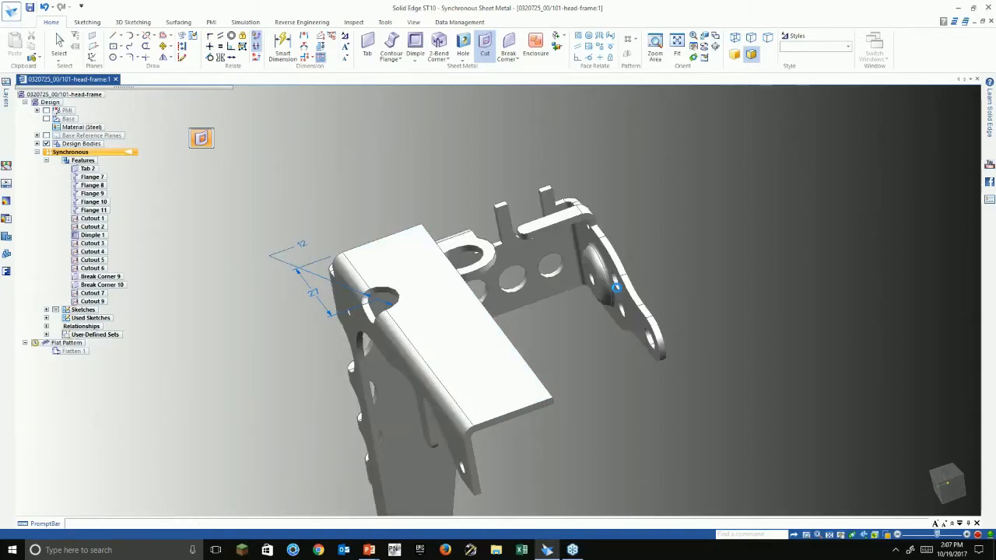
# - Set the wrapped cutout's distance from the flange end to 25 mm, moving the cutout side of the dimension
pyautogui.moveTo(518, 381); pyautogui.dragTo(591, 367, button='middle')
pyautogui.scroll(2, 359, 338)
pyautogui.scroll(4, 323, 340)
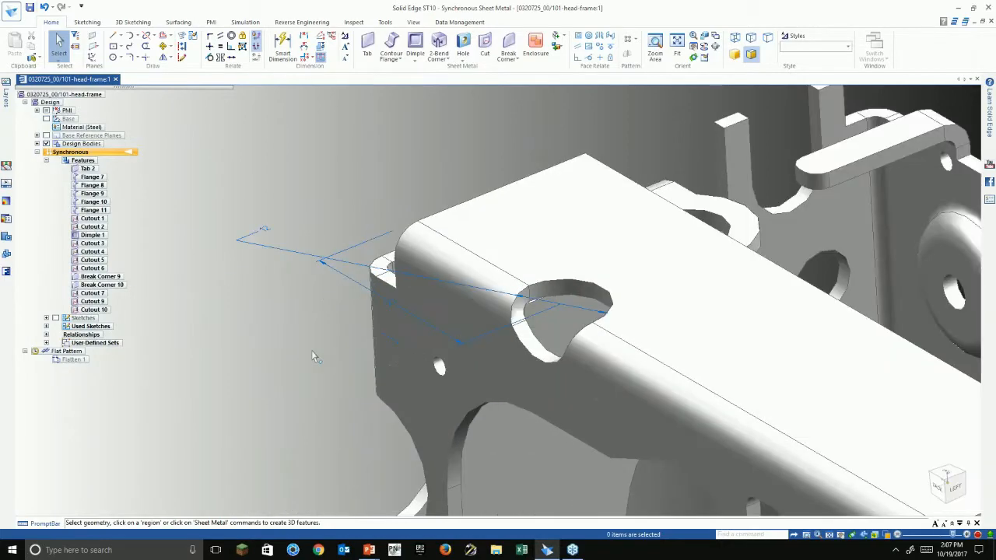
pyautogui.click(390, 305)
pyautogui.press('Escape')
pyautogui.click(387, 308)
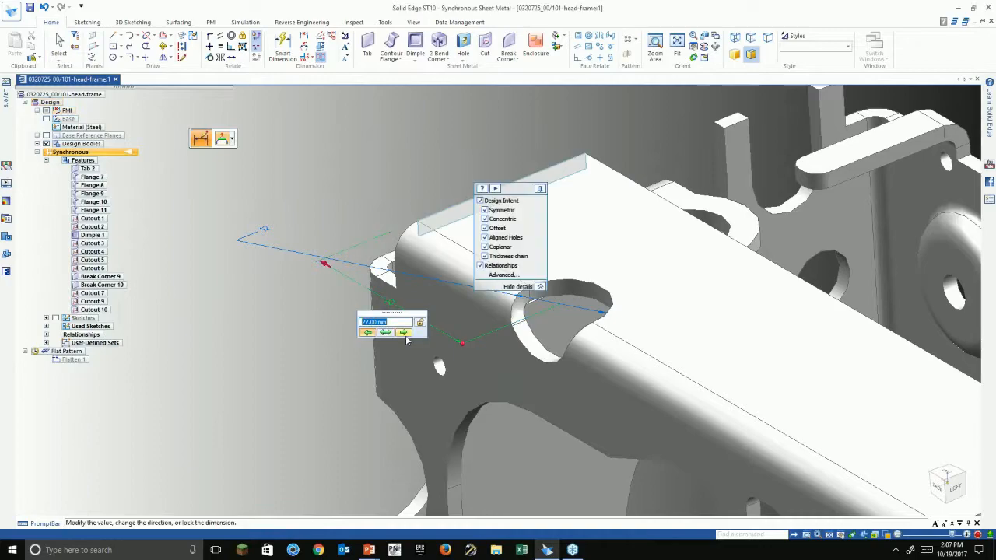
pyautogui.write('25')
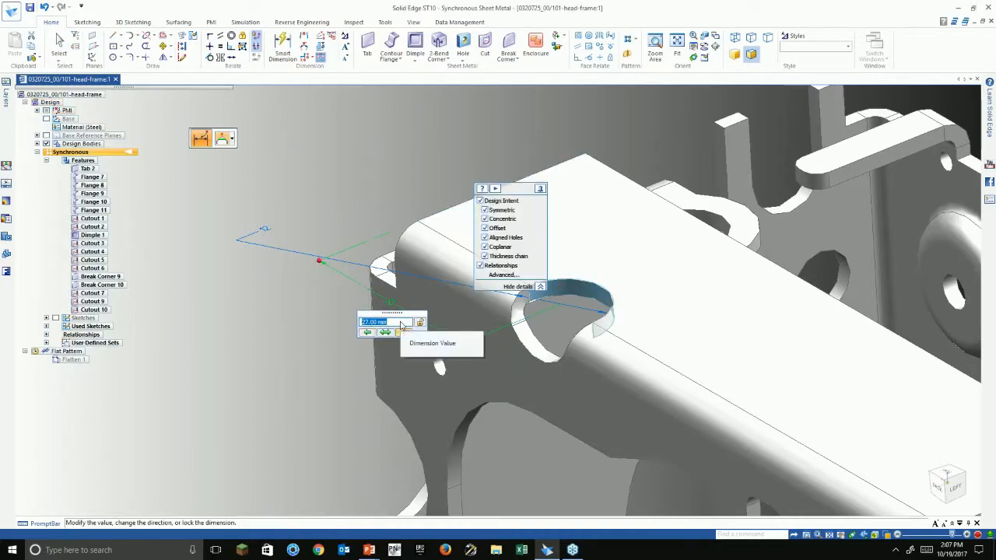
pyautogui.press('Return')
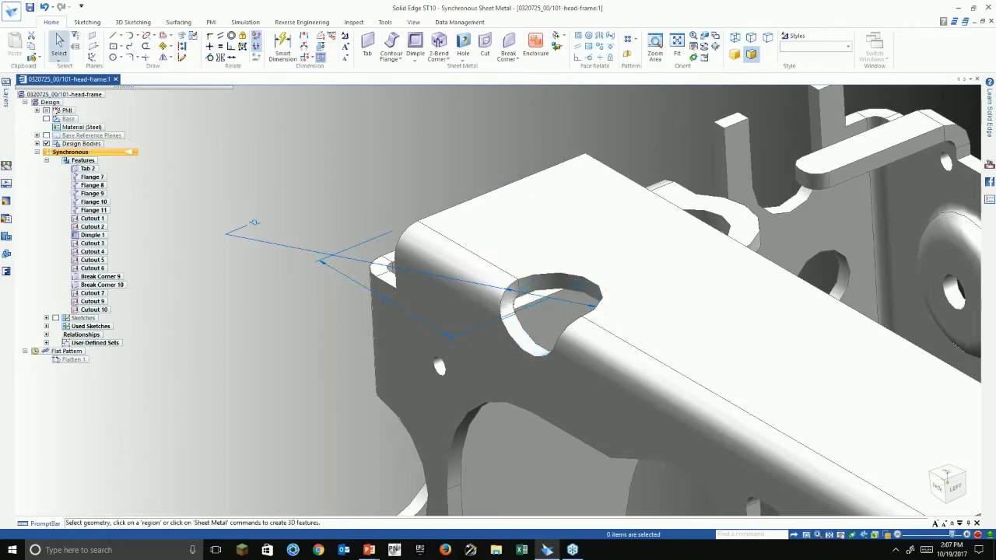
# - Close the 101-head-frame document without saving its changes
pyautogui.scroll(-2, 259, 290)
pyautogui.moveTo(261, 288); pyautogui.dragTo(319, 257, button='middle')
pyautogui.scroll(-3, 269, 261)
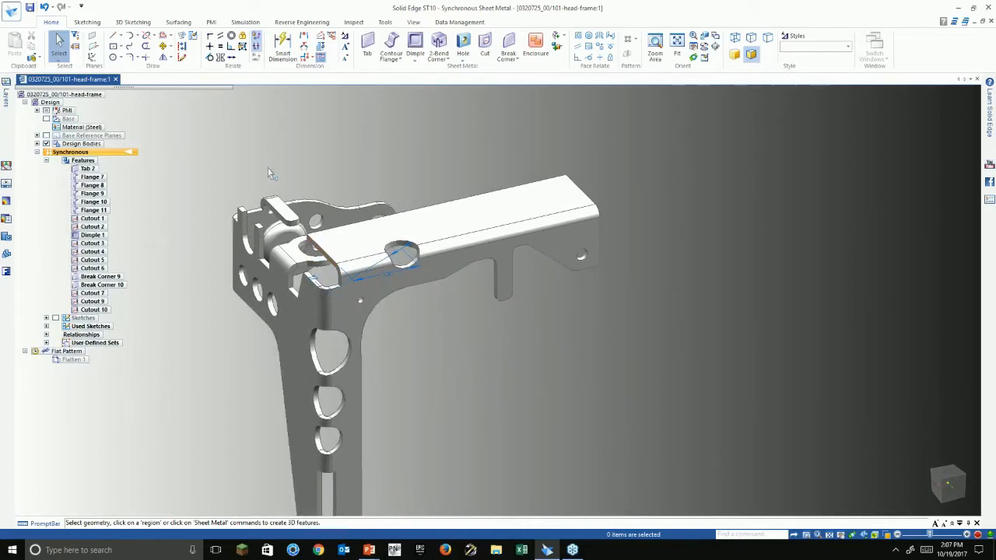
pyautogui.click(116, 80)
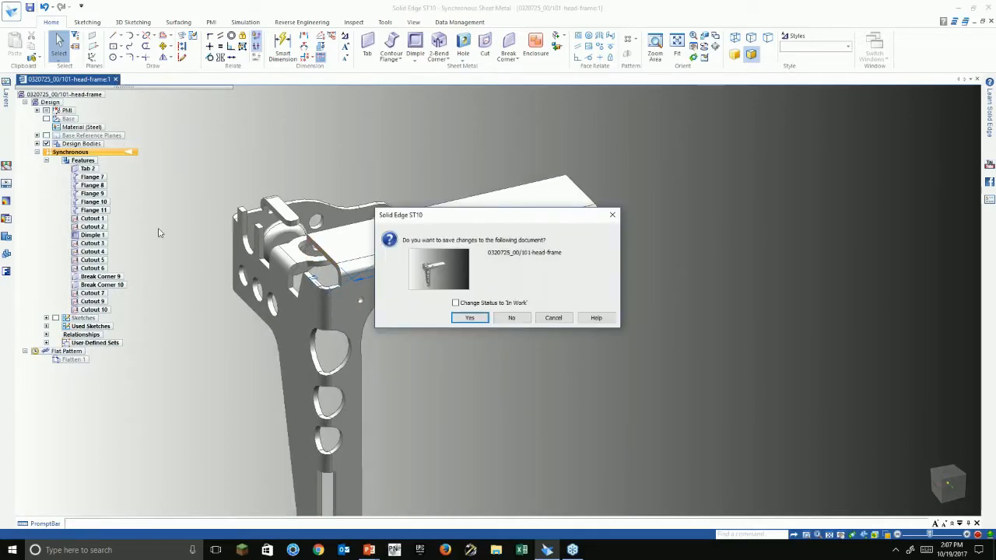
pyautogui.click(511, 318)
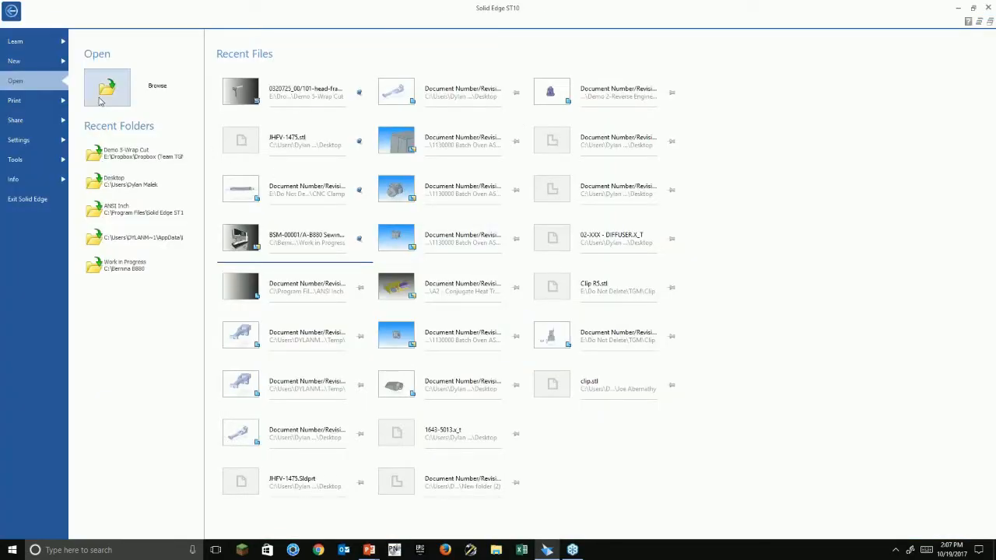
# - Create a new part document from the ANSI Inch template ansi inch part.par
pyautogui.click(38, 67)
pyautogui.click(117, 125)
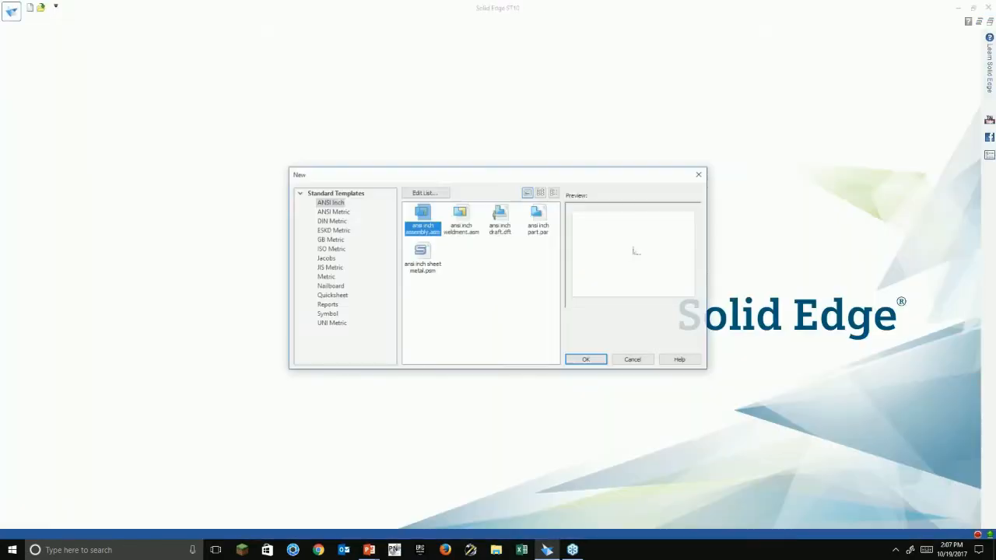
pyautogui.click(543, 221)
pyautogui.click(586, 360)
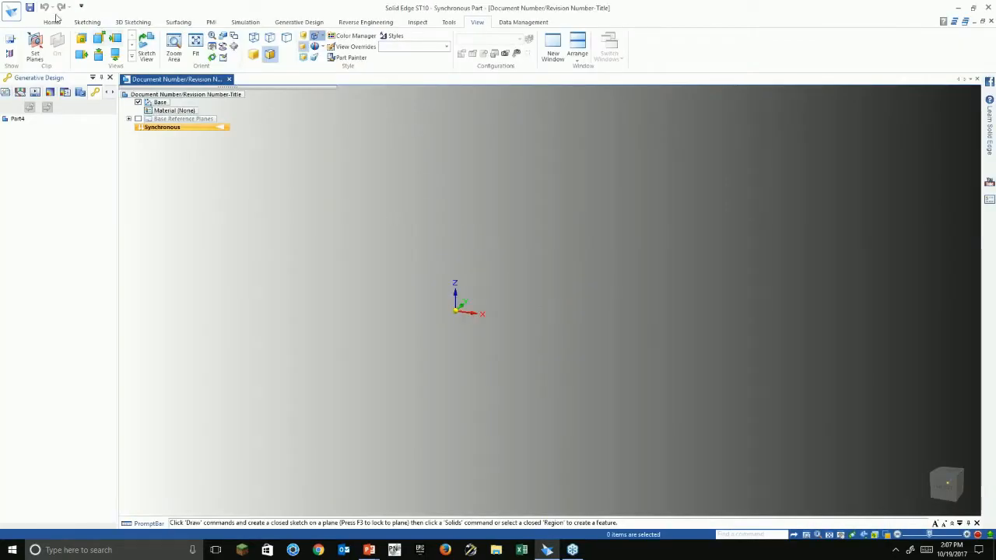
# - Create a box centred on the origin, about 4.9 in wide and 3.4 in high
pyautogui.click(52, 22)
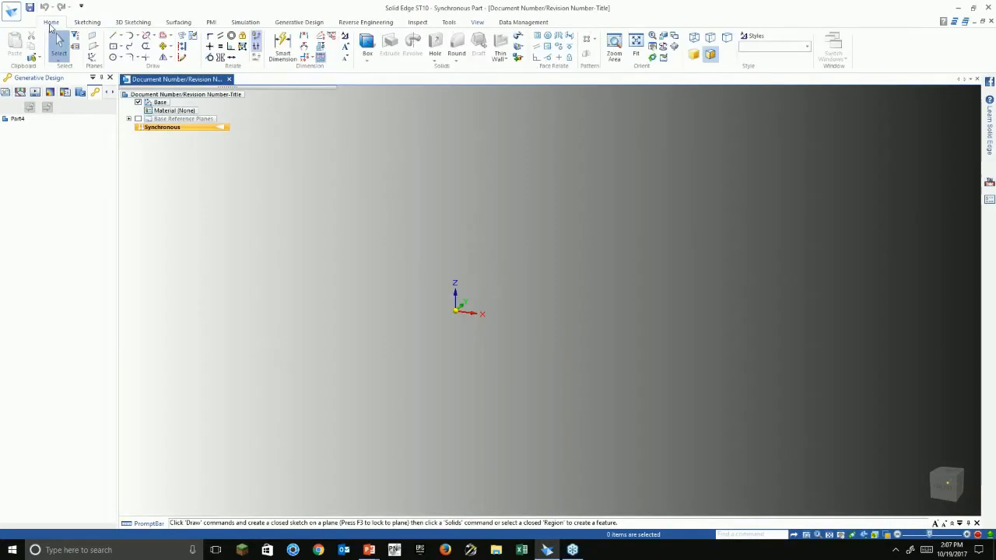
pyautogui.click(366, 47)
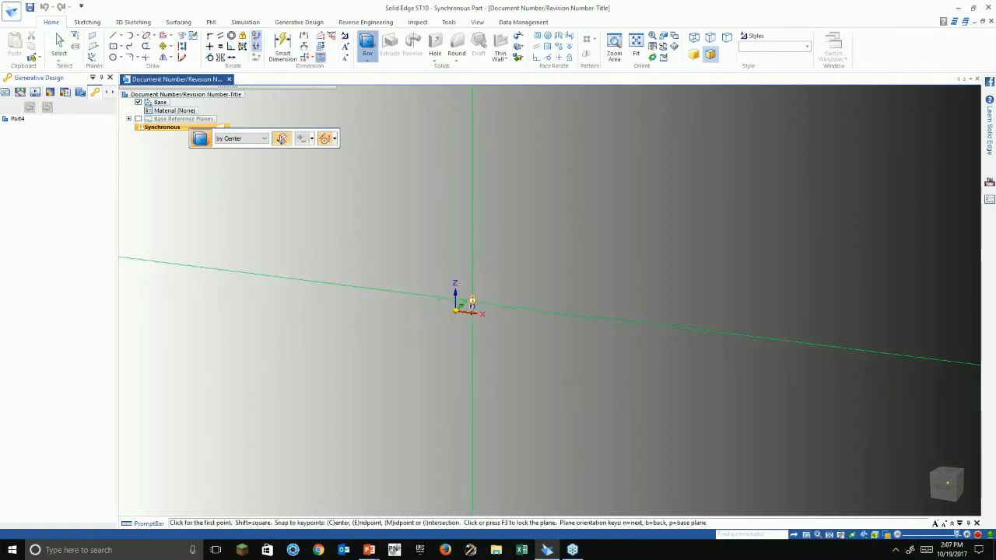
pyautogui.click(455, 309)
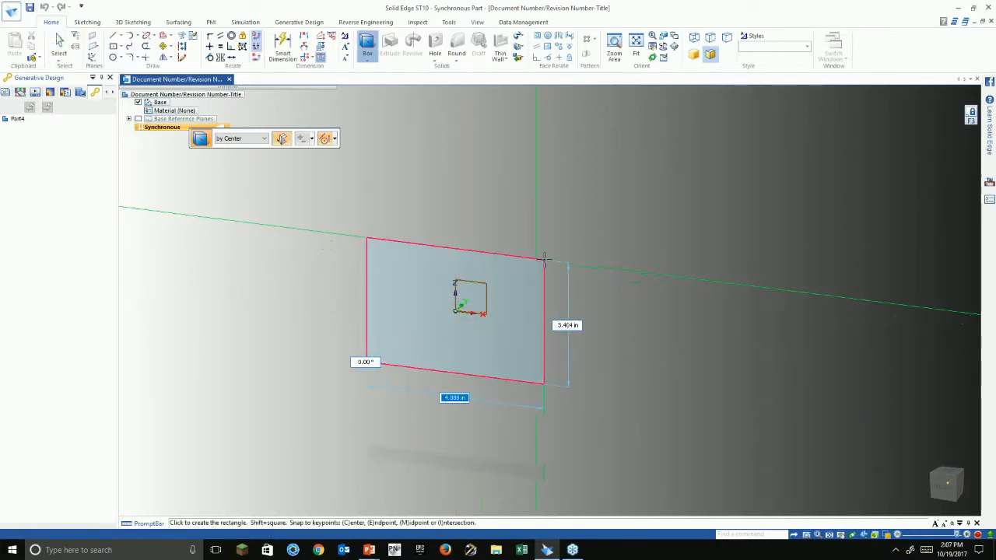
pyautogui.click(542, 261)
pyautogui.click(437, 351)
pyautogui.press('Escape')
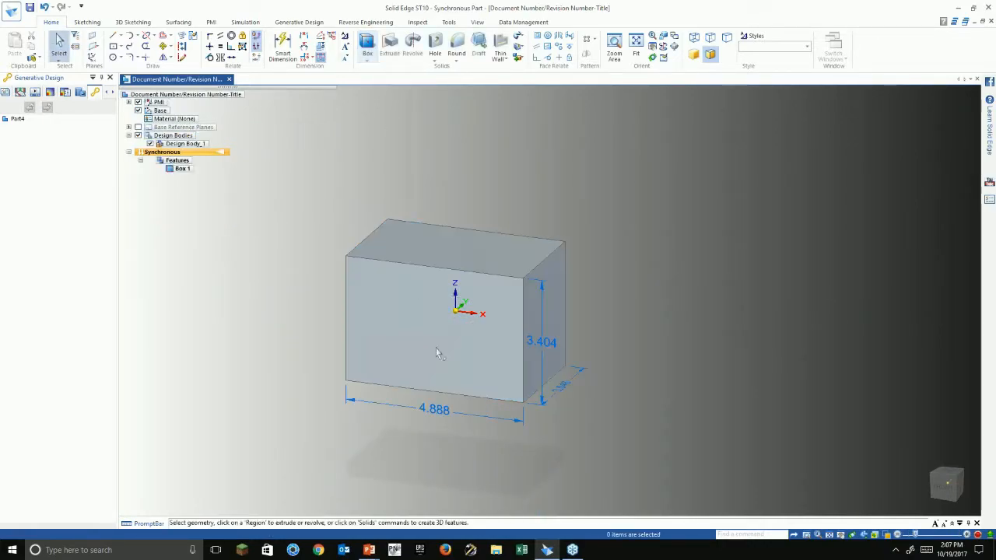
# - Size the box to 8 in wide, 3 in deep and 6 in high by editing its dimensions
pyautogui.click(436, 412)
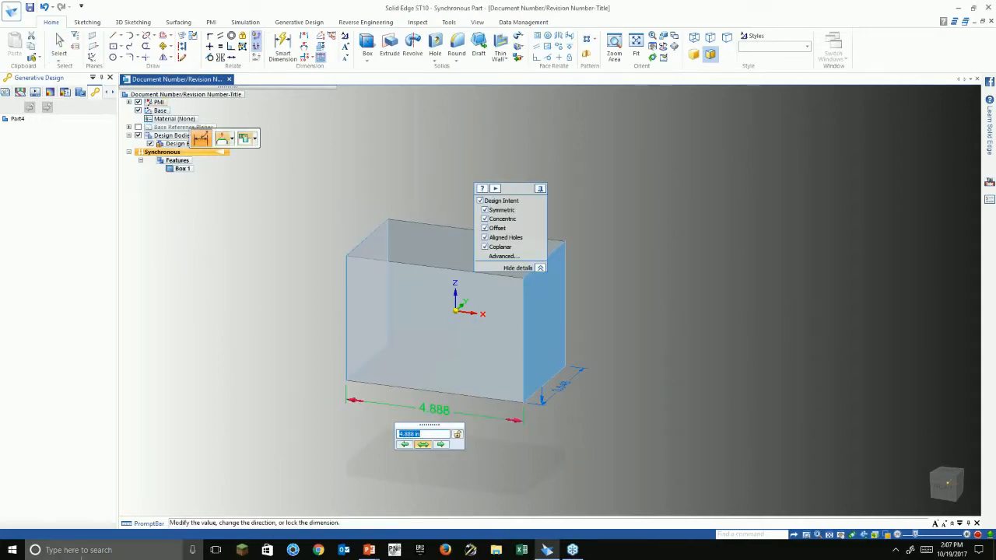
pyautogui.write('8')
pyautogui.press('Return')
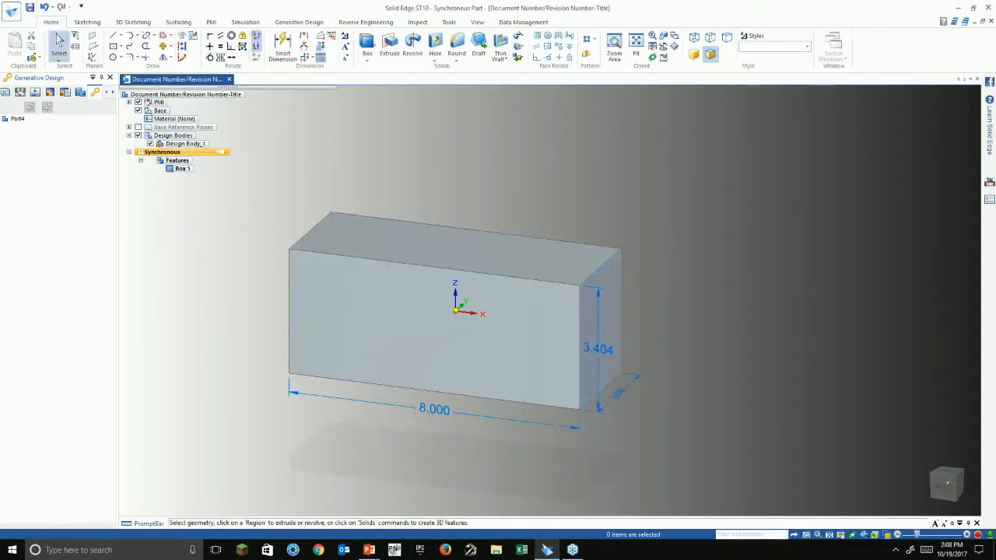
pyautogui.click(621, 397)
pyautogui.write('3')
pyautogui.press('Return')
pyautogui.click(606, 358)
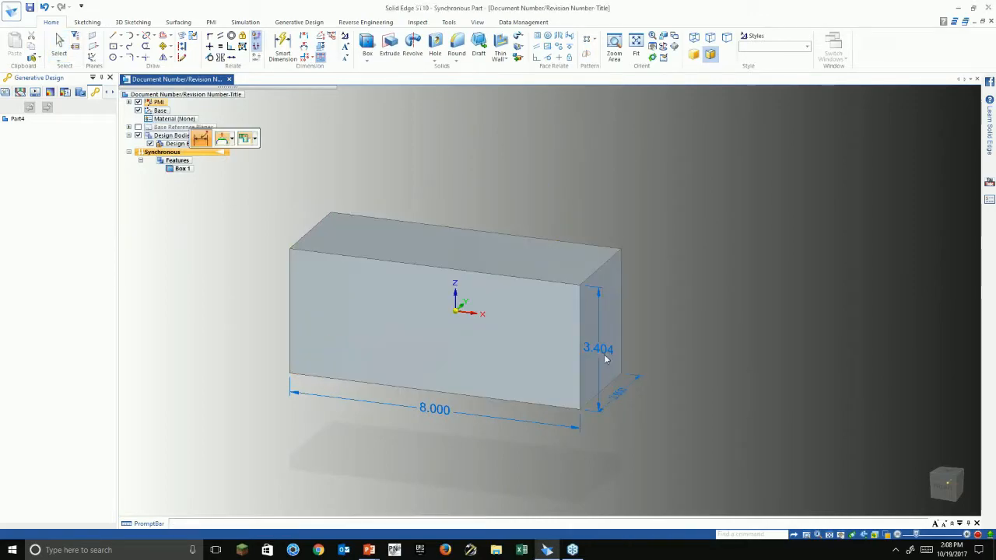
pyautogui.write('6')
pyautogui.press('Return')
# - Sketch a circle about 1.4 in in diameter at the centre of the block's front face
pyautogui.click(113, 56)
pyautogui.click(384, 309)
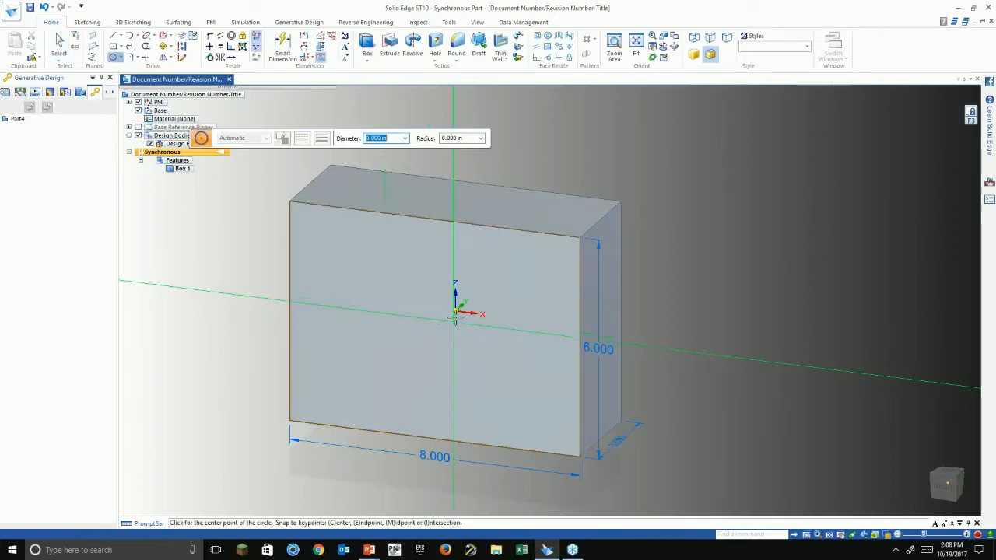
pyautogui.click(434, 329)
pyautogui.click(422, 307)
# - Dimension the circle's diameter and set it to 2.5 in
pyautogui.click(283, 49)
pyautogui.click(415, 307)
pyautogui.click(396, 280)
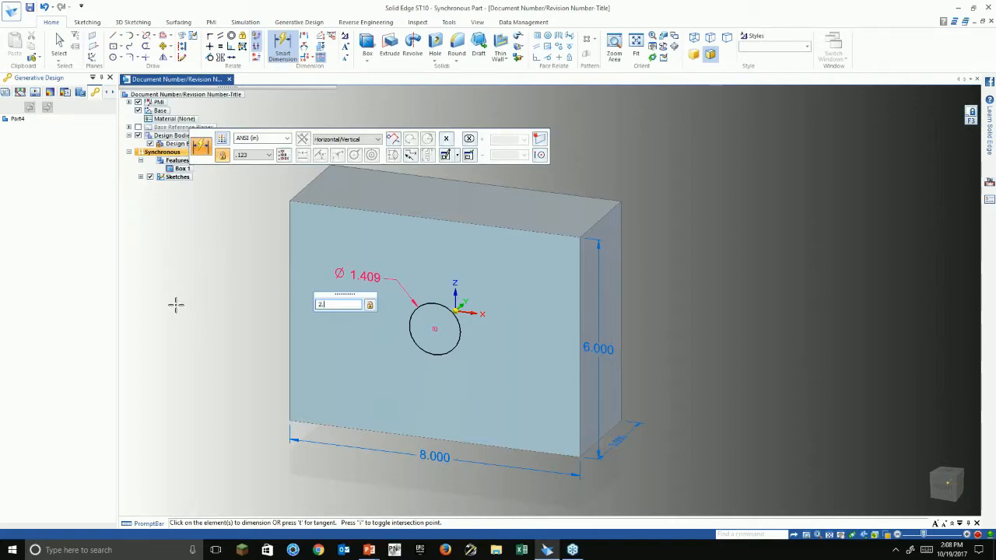
pyautogui.press('Return')
pyautogui.press('Escape')
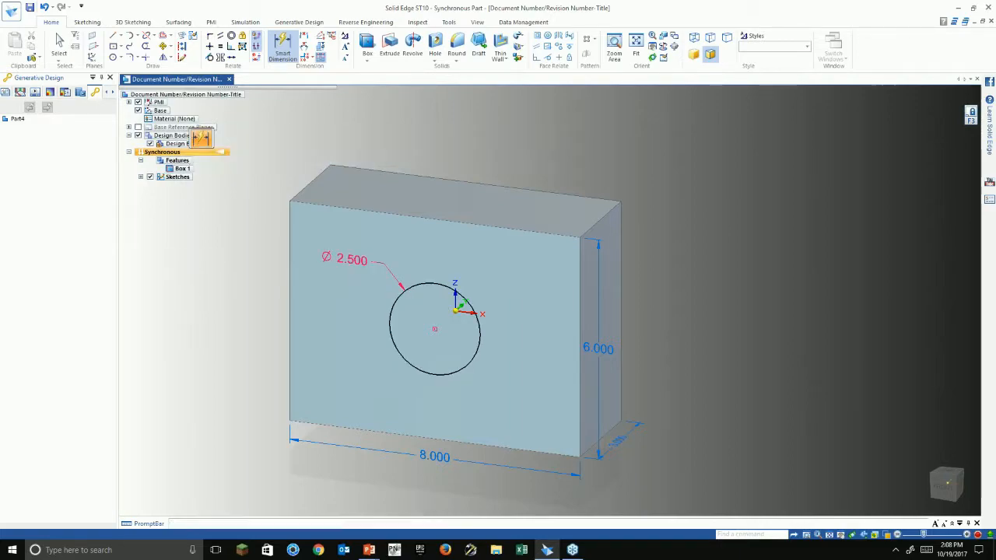
# - Cut the circle's region through the full depth of the block
pyautogui.click(415, 302)
pyautogui.moveTo(576, 320); pyautogui.dragTo(548, 321, button='middle')
pyautogui.click(386, 307)
pyautogui.click(670, 315)
pyautogui.moveTo(670, 319); pyautogui.dragTo(693, 305, button='middle')
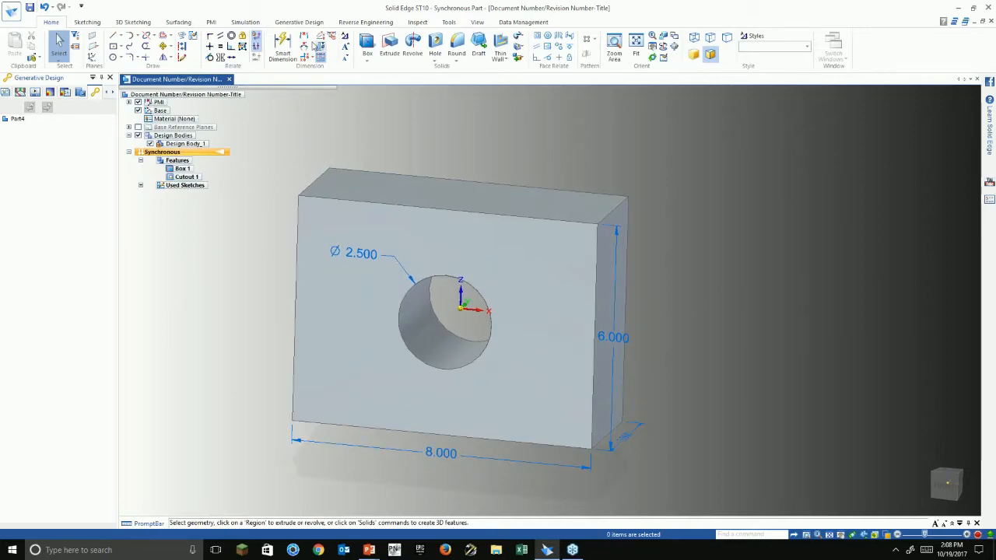
# - Assign the material Iron, grey cast type 20 to the part for generative design
pyautogui.click(300, 24)
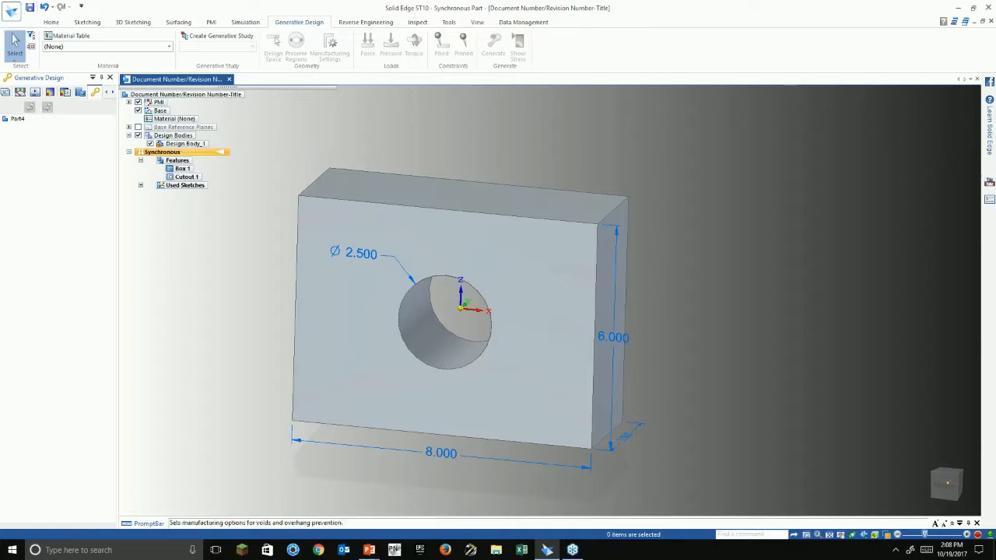
pyautogui.moveTo(674, 236)
pyautogui.mouseDown(button='middle')
pyautogui.moveTo(673, 224)
pyautogui.moveTo(660, 232)
pyautogui.mouseUp(button='middle')
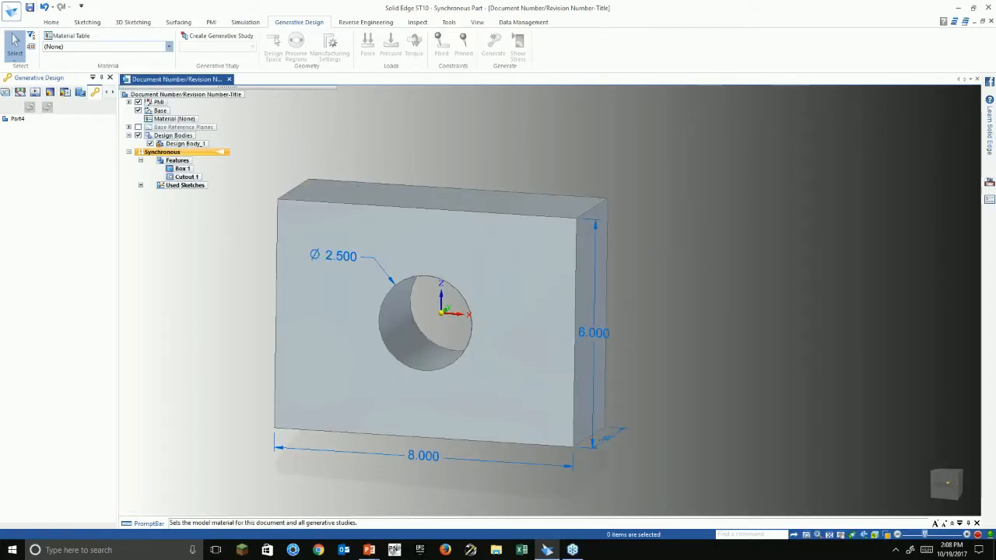
pyautogui.click(75, 47)
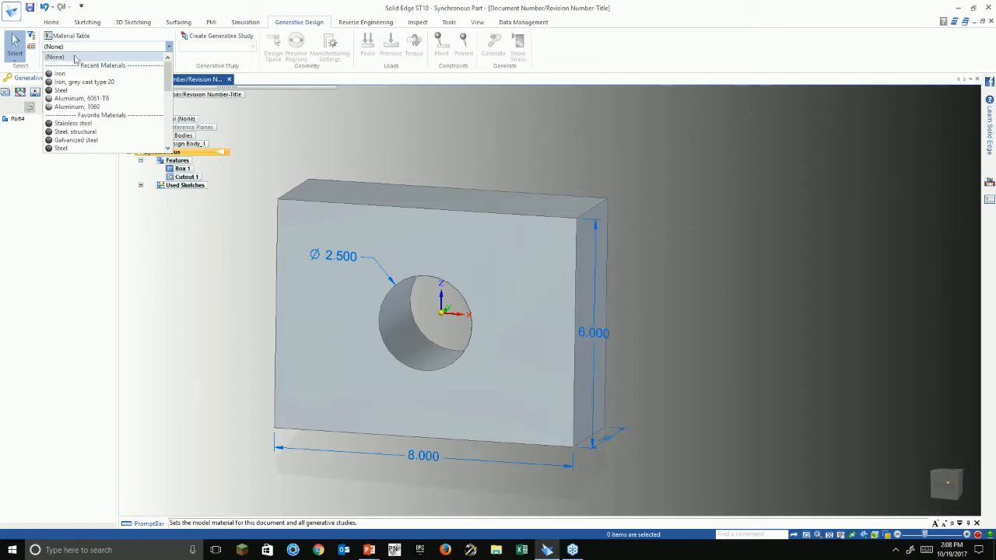
pyautogui.click(71, 82)
pyautogui.moveTo(644, 173); pyautogui.dragTo(695, 224, button='middle')
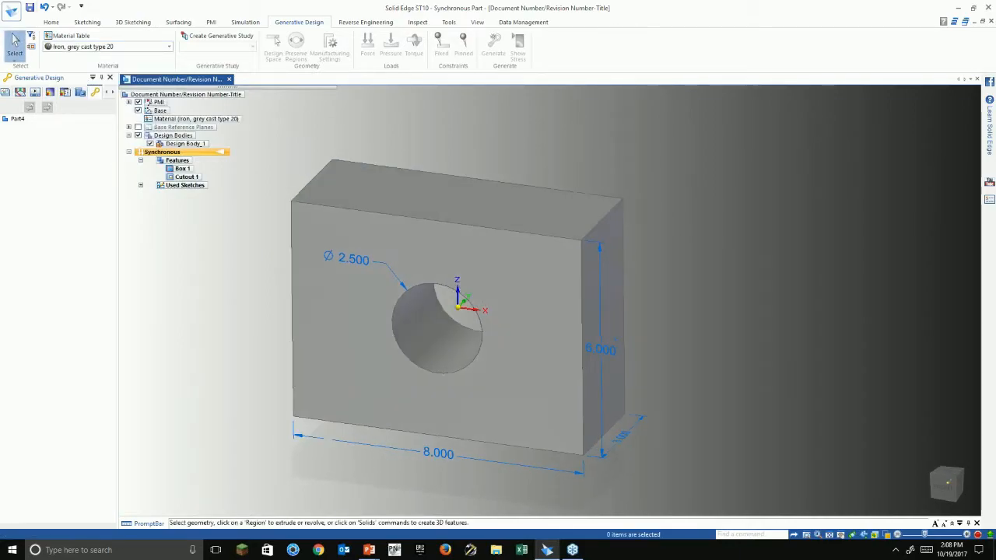
# - Create a generative study and accept the whole block as its design space
pyautogui.click(233, 37)
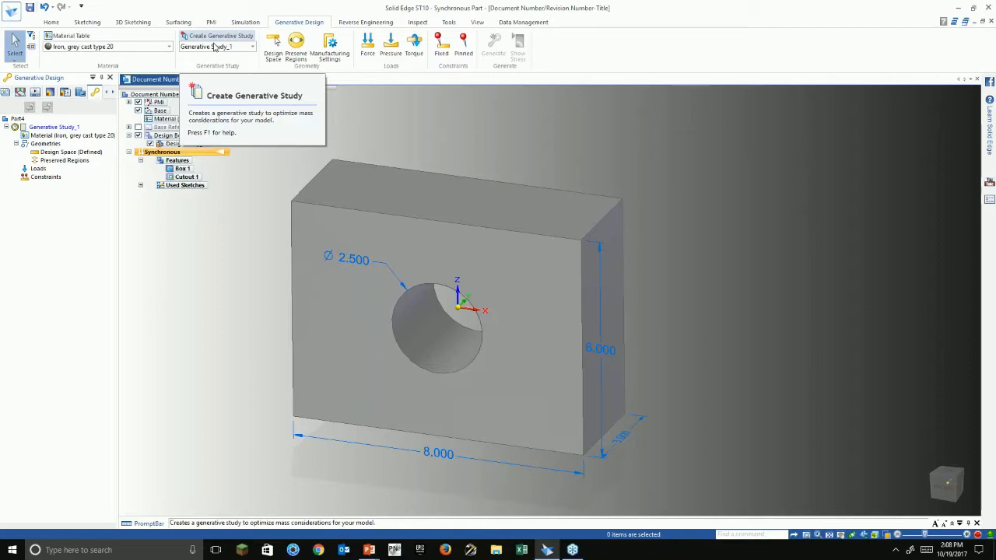
pyautogui.moveTo(162, 306); pyautogui.dragTo(162, 289, button='middle')
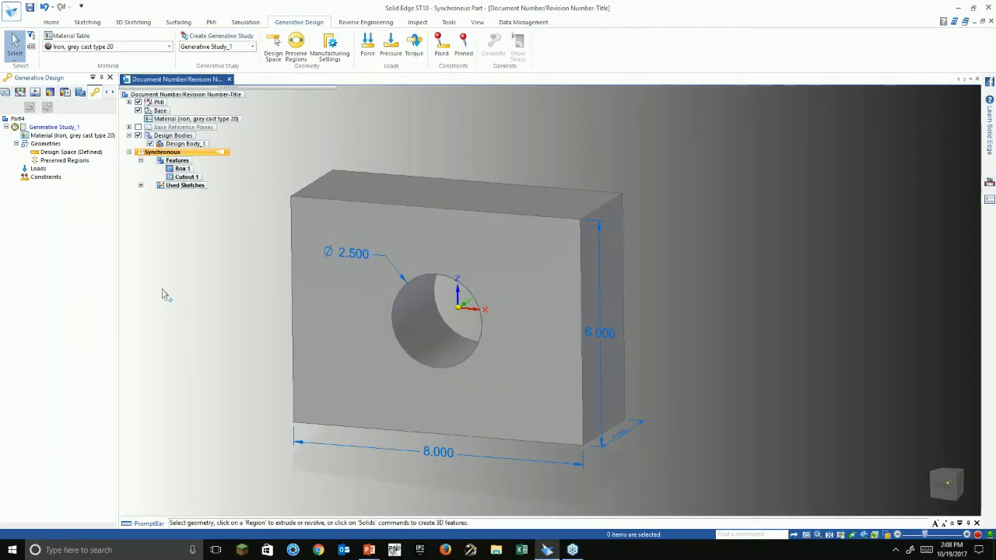
pyautogui.moveTo(162, 289); pyautogui.dragTo(125, 303, button='middle')
pyautogui.moveTo(201, 311)
pyautogui.mouseDown(button='middle')
pyautogui.moveTo(191, 330)
pyautogui.moveTo(215, 311)
pyautogui.mouseUp(button='middle')
pyautogui.scroll(2, 218, 311)
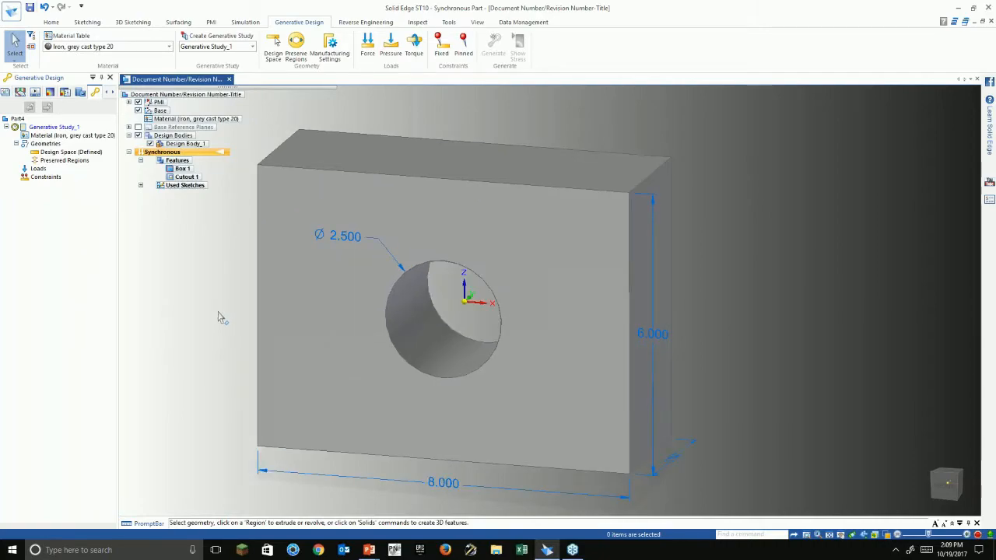
pyautogui.moveTo(219, 317); pyautogui.dragTo(239, 253, button='middle')
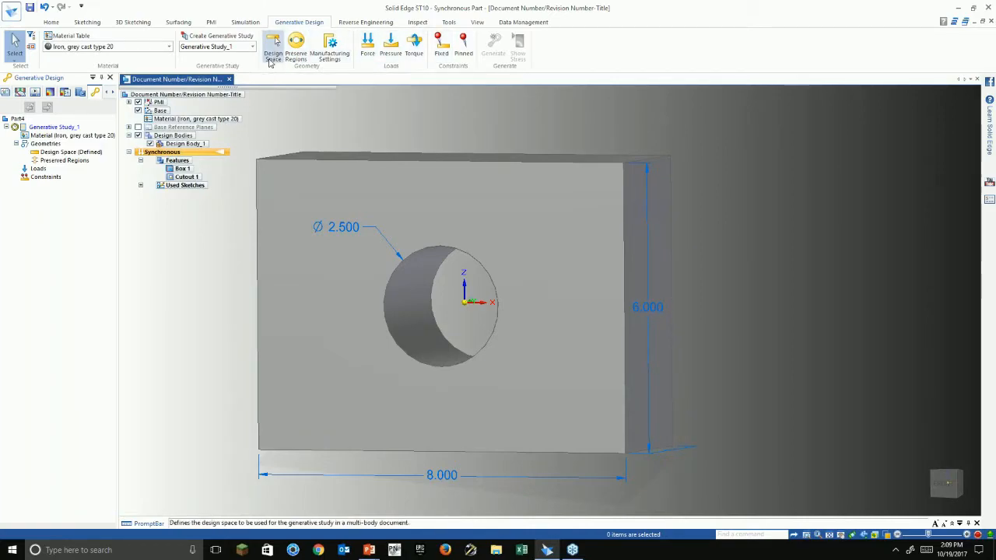
pyautogui.click(272, 51)
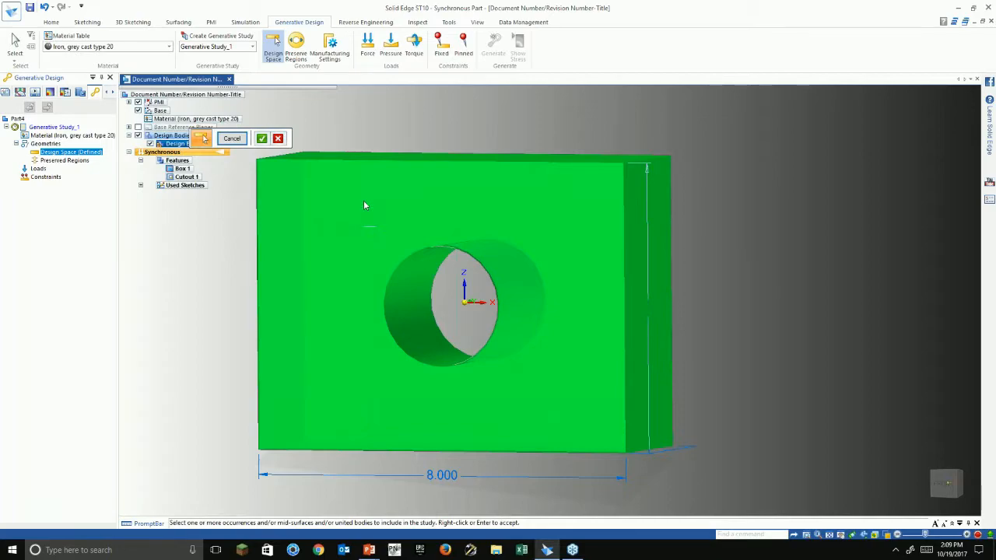
pyautogui.click(262, 138)
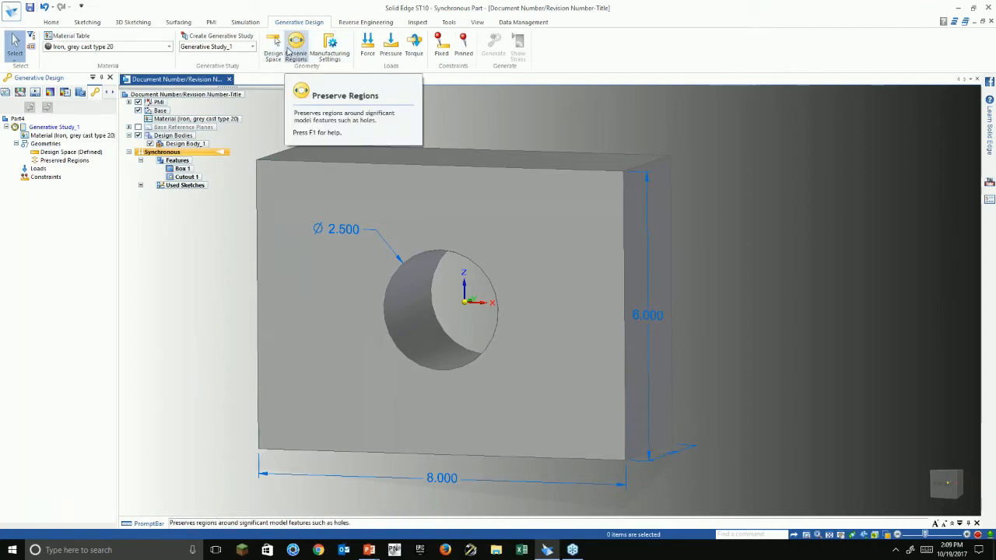
# - Preserve a region along the block's underside face with an offset of 0.5 in
pyautogui.click(294, 50)
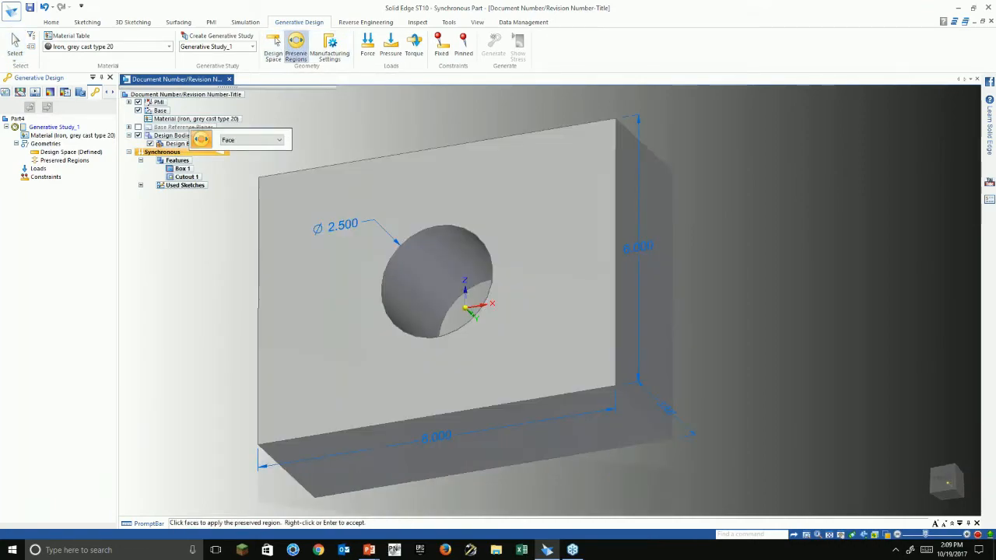
pyautogui.click(400, 449)
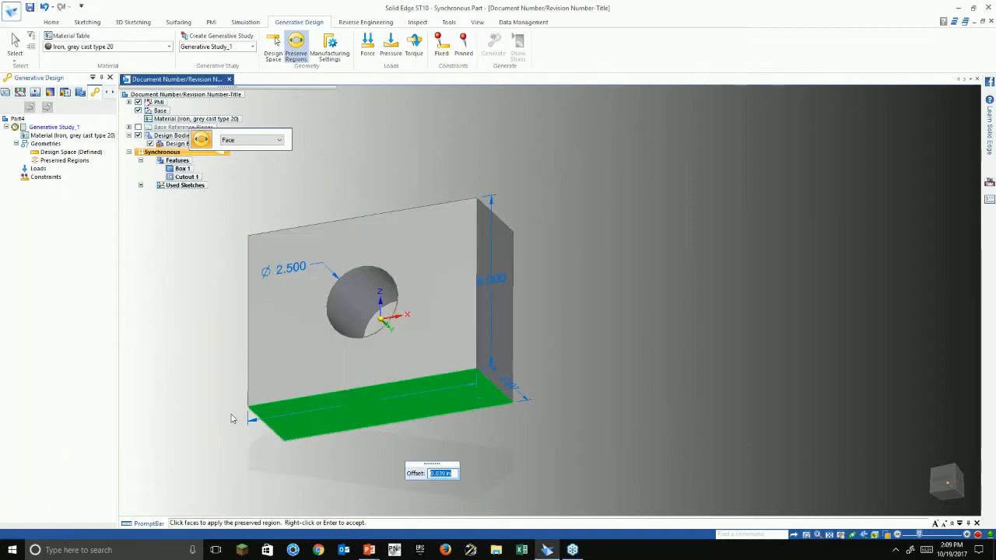
pyautogui.write('.5')
pyautogui.press('Return')
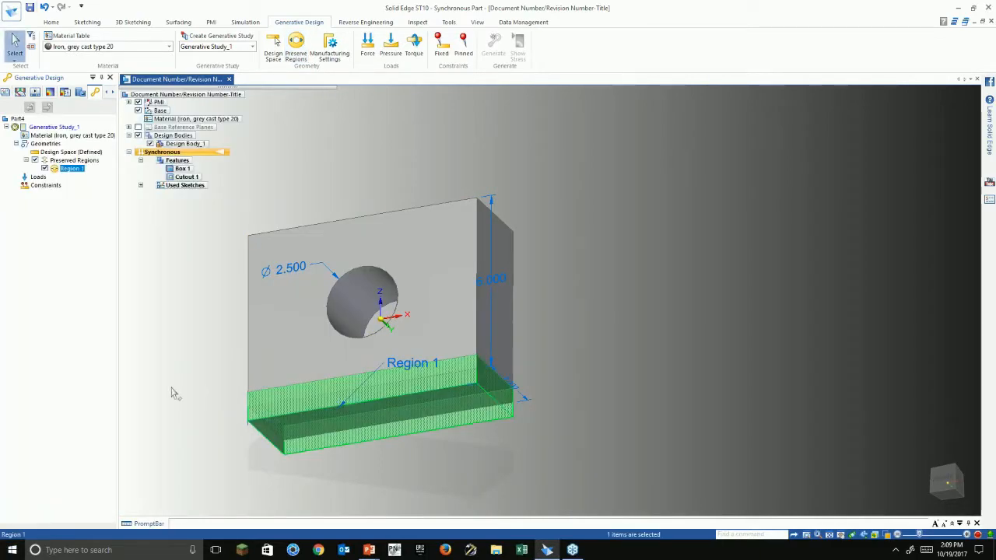
pyautogui.moveTo(178, 389)
pyautogui.mouseDown(button='middle')
pyautogui.moveTo(179, 420)
pyautogui.moveTo(179, 400)
pyautogui.mouseUp(button='middle')
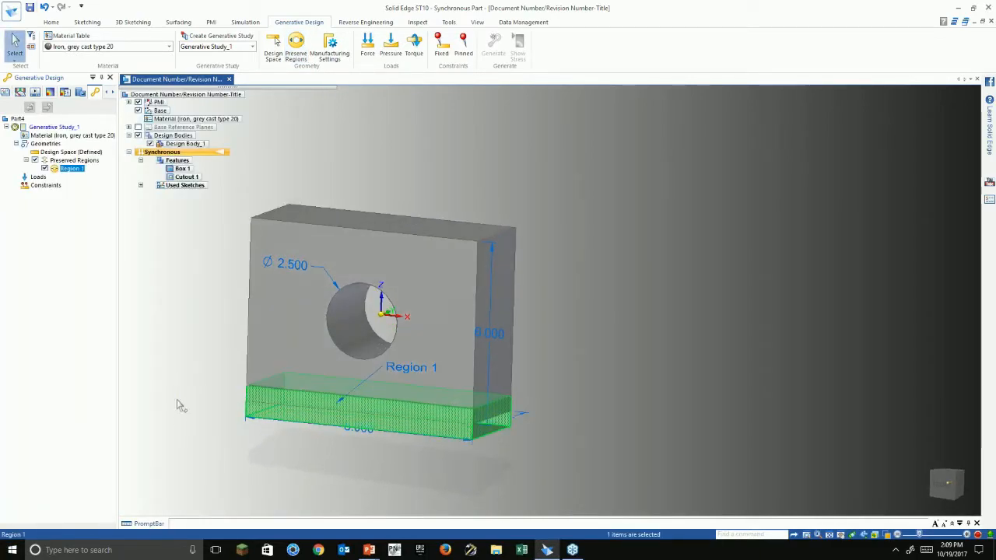
pyautogui.rightClick(178, 400)
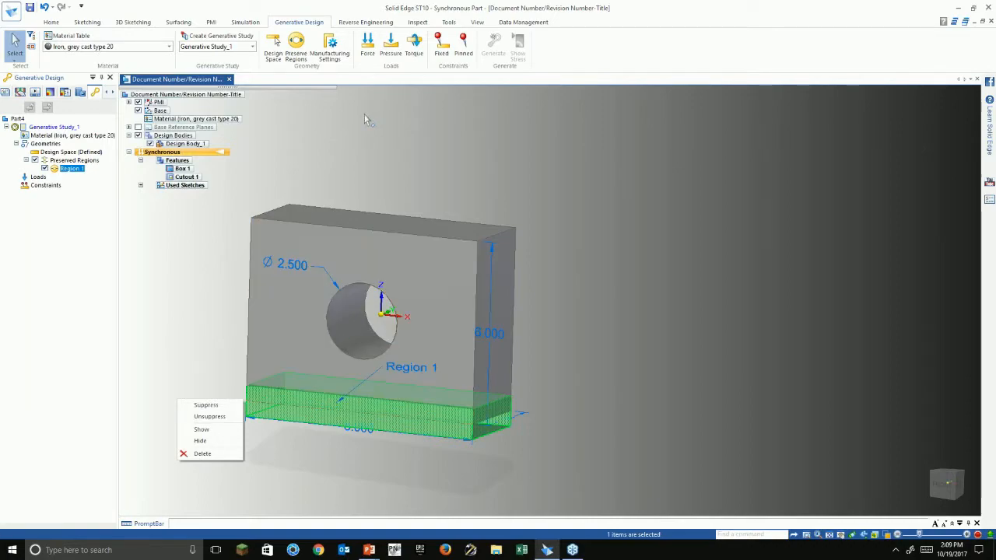
pyautogui.click(367, 173)
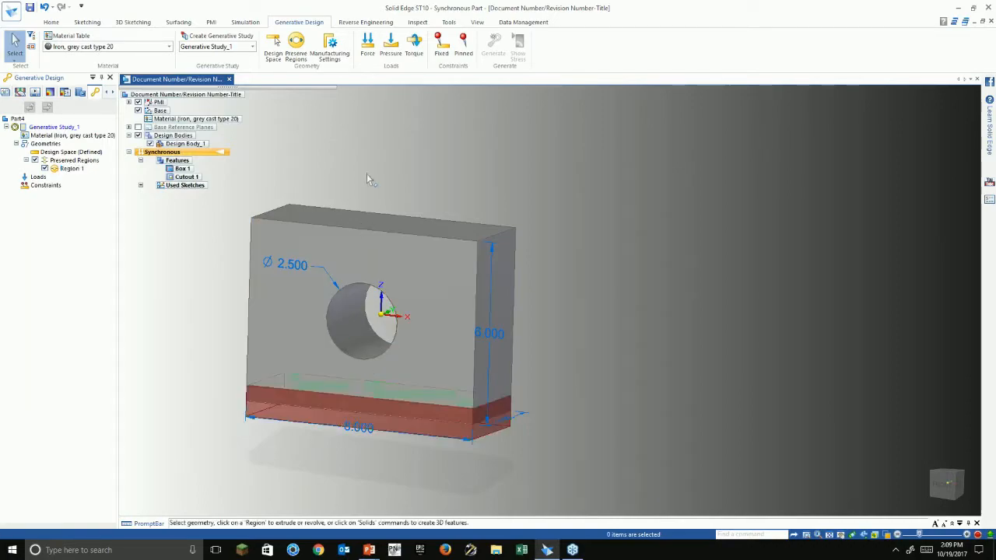
# - Preserve a second region around the cylindrical face of the through hole
pyautogui.click(295, 48)
pyautogui.click(359, 324)
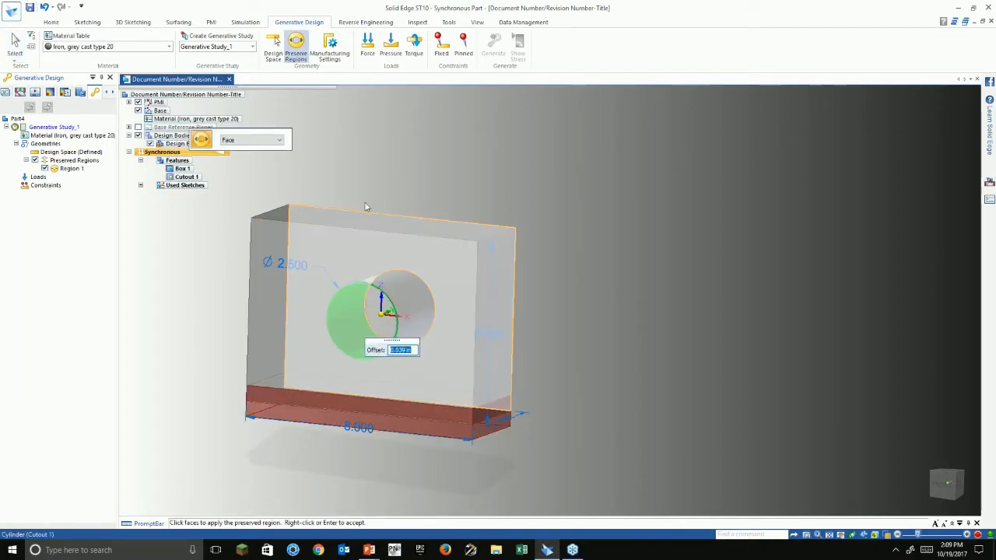
pyautogui.rightClick(366, 148)
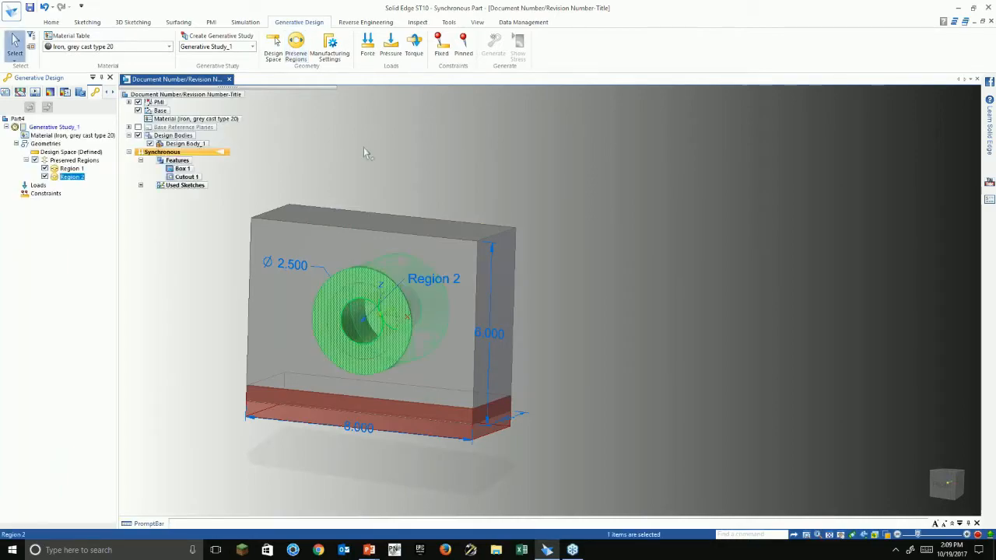
pyautogui.scroll(2, 373, 253)
pyautogui.moveTo(419, 170); pyautogui.dragTo(393, 165, button='middle')
pyautogui.press('Escape')
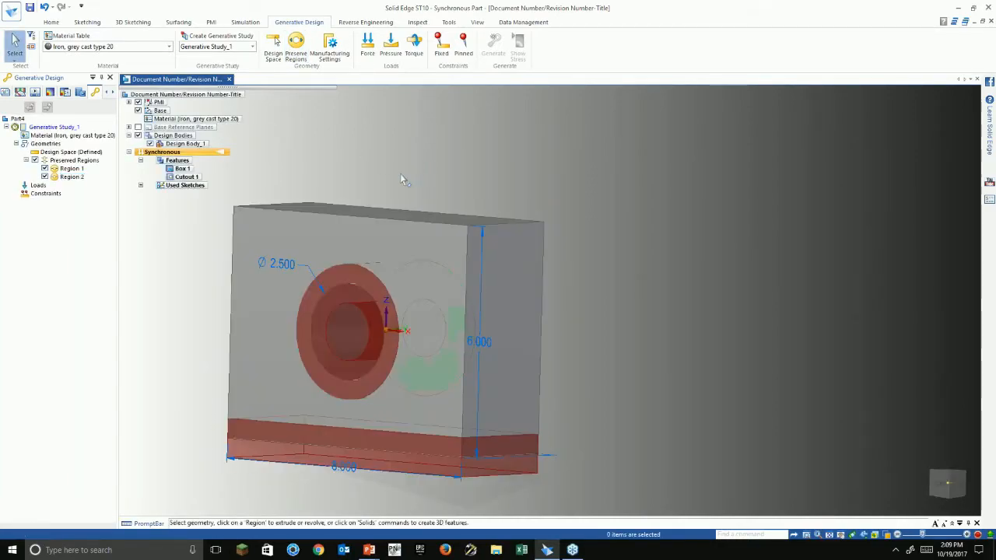
# - Set the overhang prevention axis to Y in the study's manufacturing settings, keeping removal of internal voids on
pyautogui.moveTo(358, 194); pyautogui.dragTo(390, 184, button='middle')
pyautogui.click(330, 48)
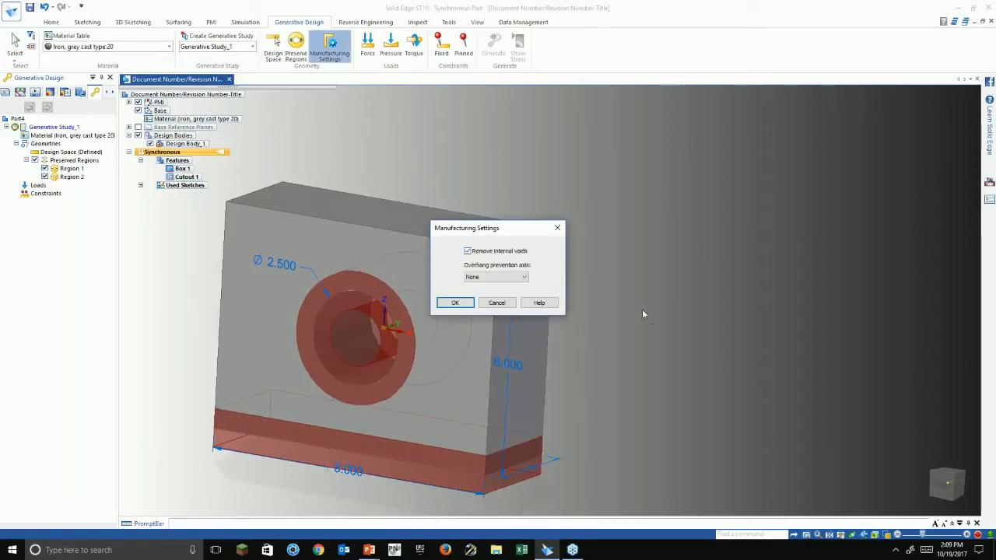
pyautogui.moveTo(544, 230); pyautogui.dragTo(665, 193)
pyautogui.click(621, 238)
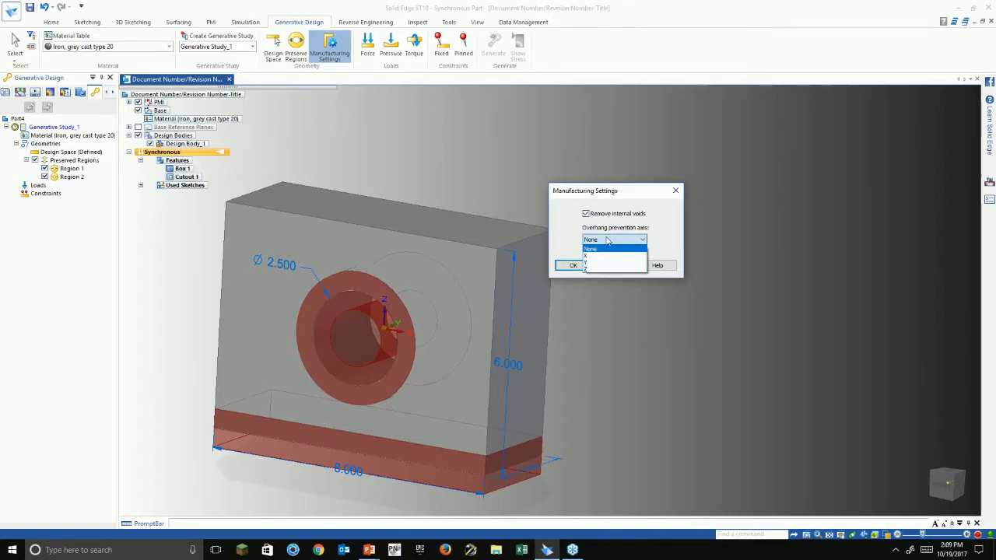
pyautogui.click(595, 262)
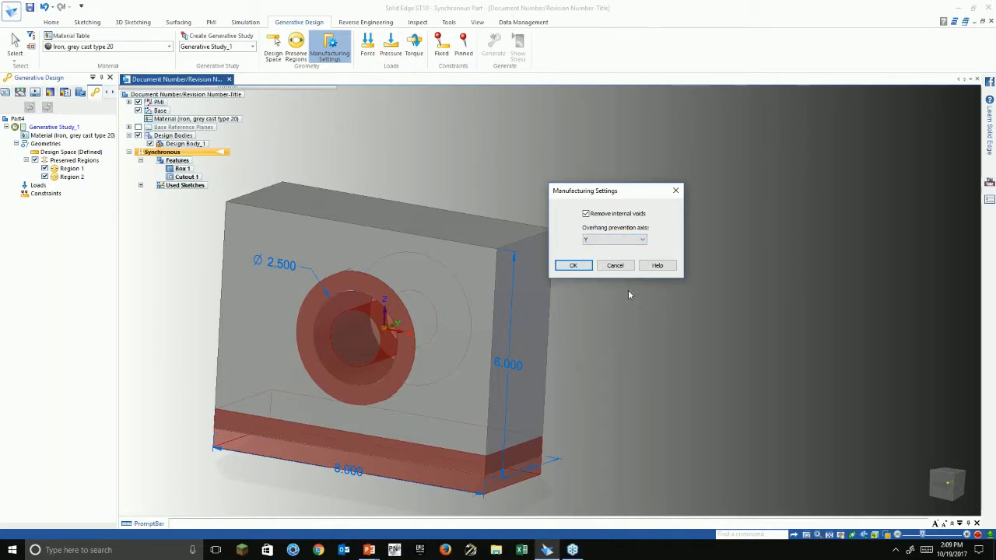
pyautogui.click(573, 266)
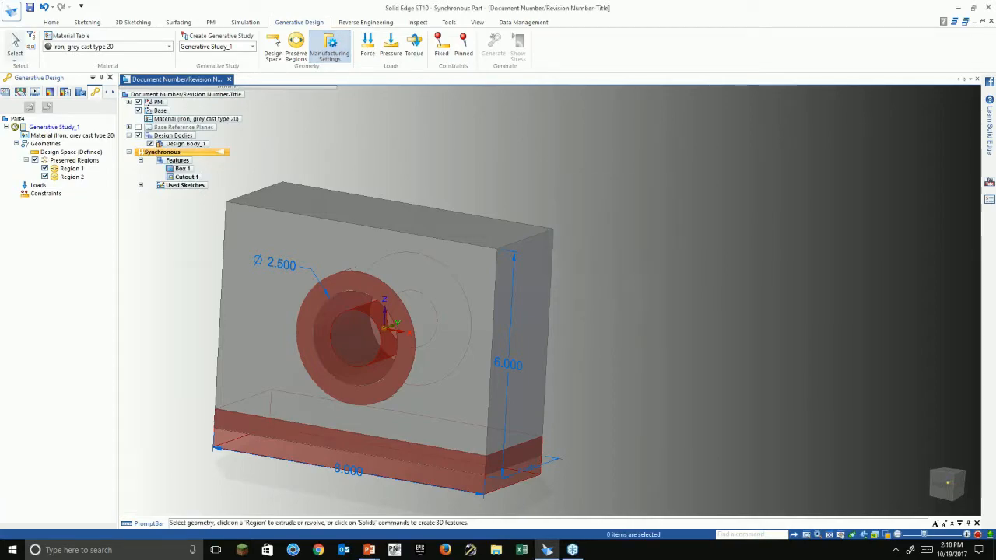
pyautogui.moveTo(673, 278); pyautogui.dragTo(673, 311, button='middle')
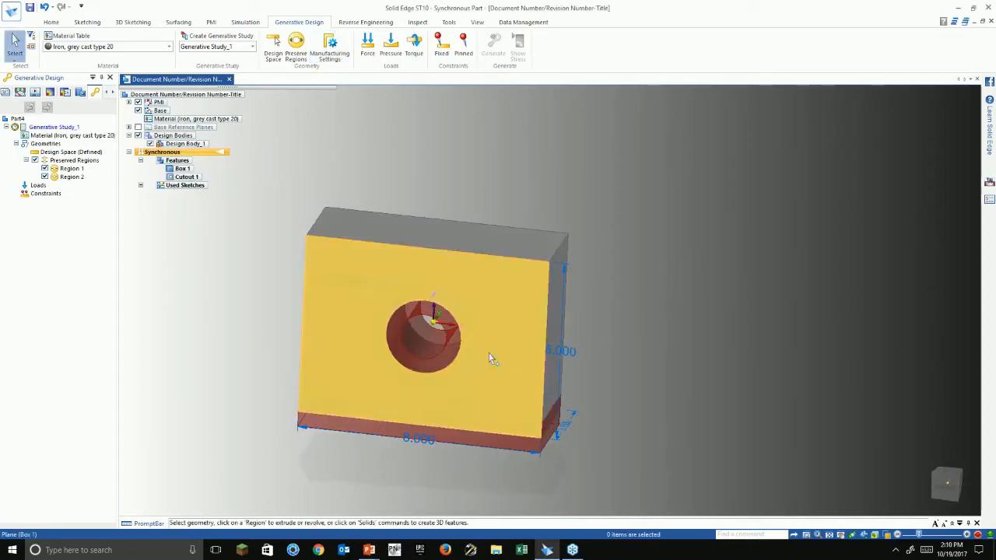
# - Apply a 300 lbf force to the cylindrical face of the through hole, directed straight down toward the base
pyautogui.scroll(2, 490, 359)
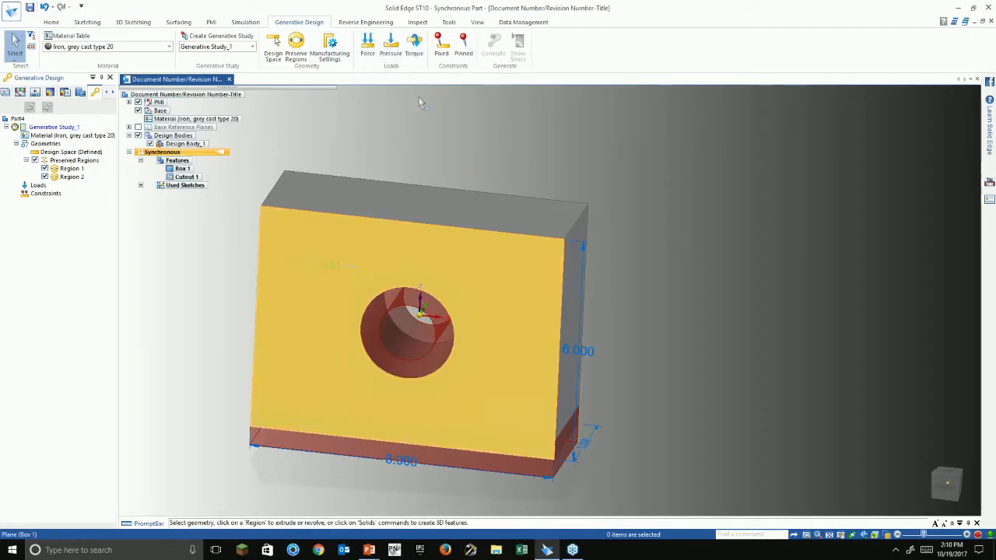
pyautogui.click(370, 46)
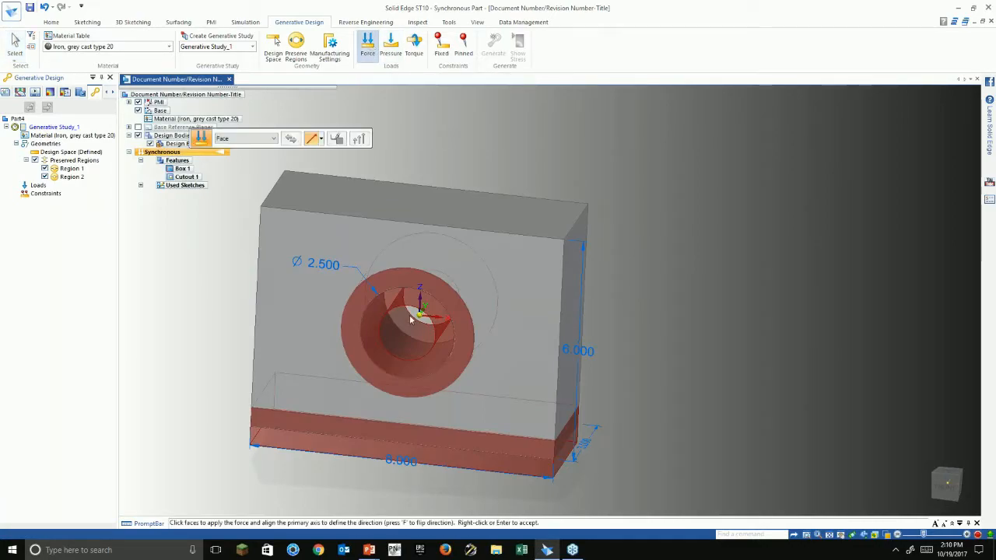
pyautogui.click(418, 358)
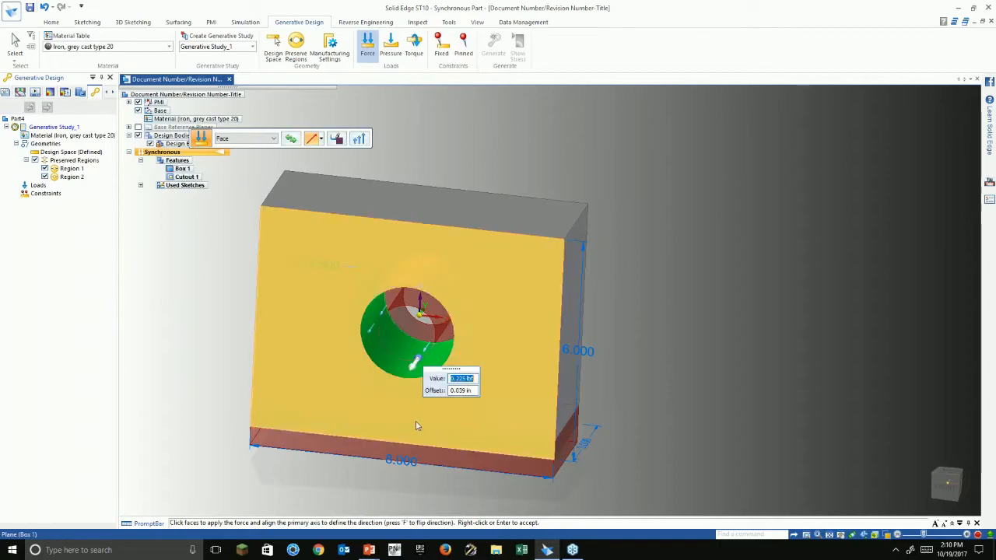
pyautogui.click(409, 333)
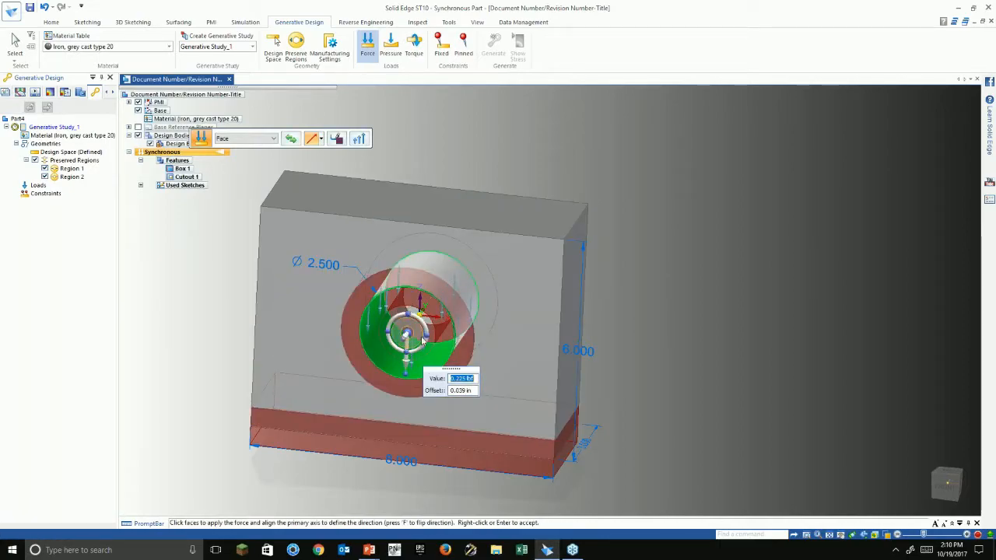
pyautogui.moveTo(394, 387); pyautogui.dragTo(377, 370, button='middle')
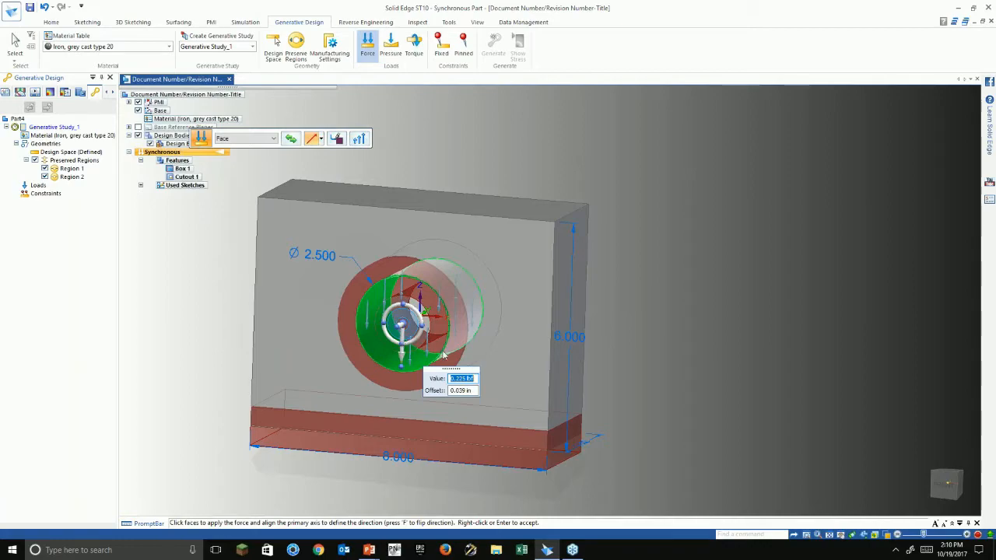
pyautogui.write('300')
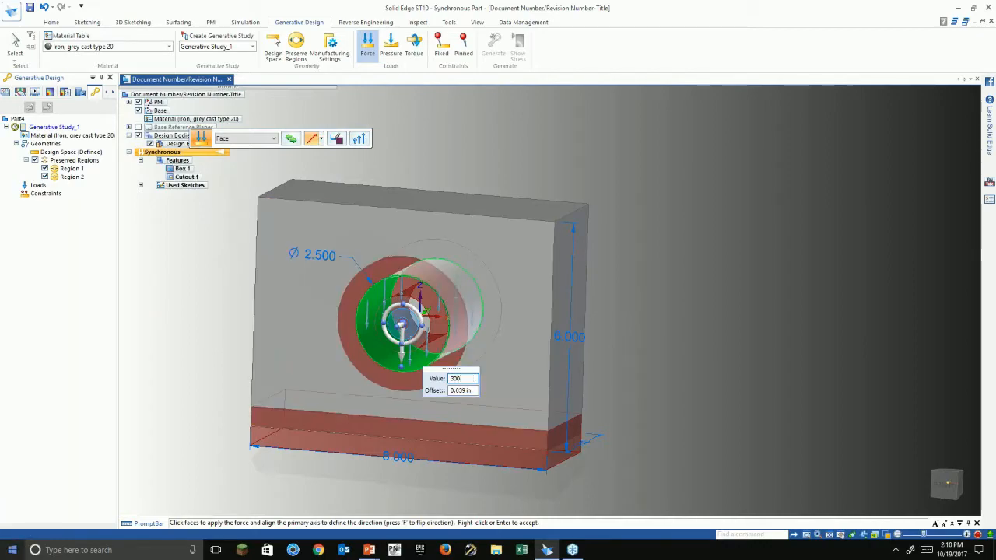
pyautogui.press('Return')
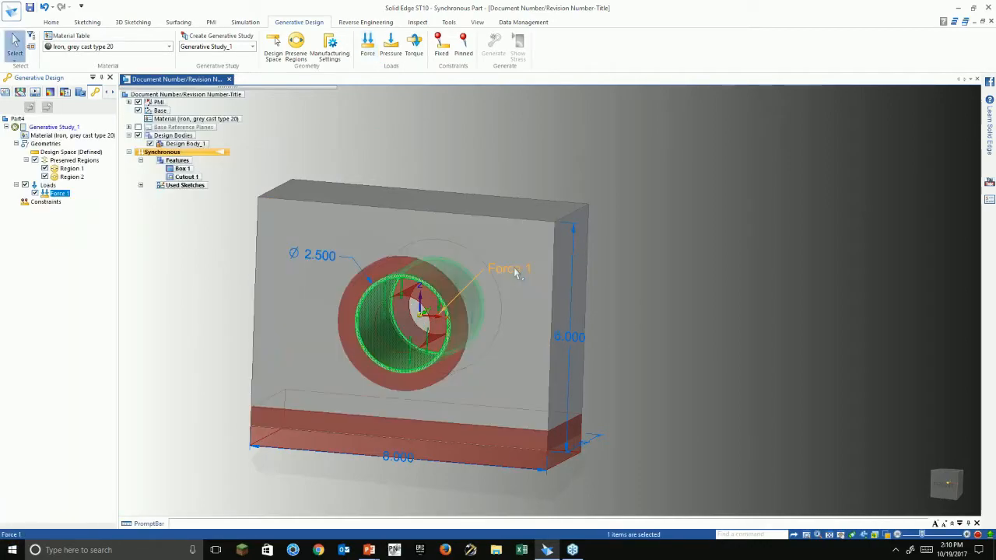
# - Add a fixed constraint on the block's underside face
pyautogui.moveTo(763, 250); pyautogui.dragTo(732, 274, button='middle')
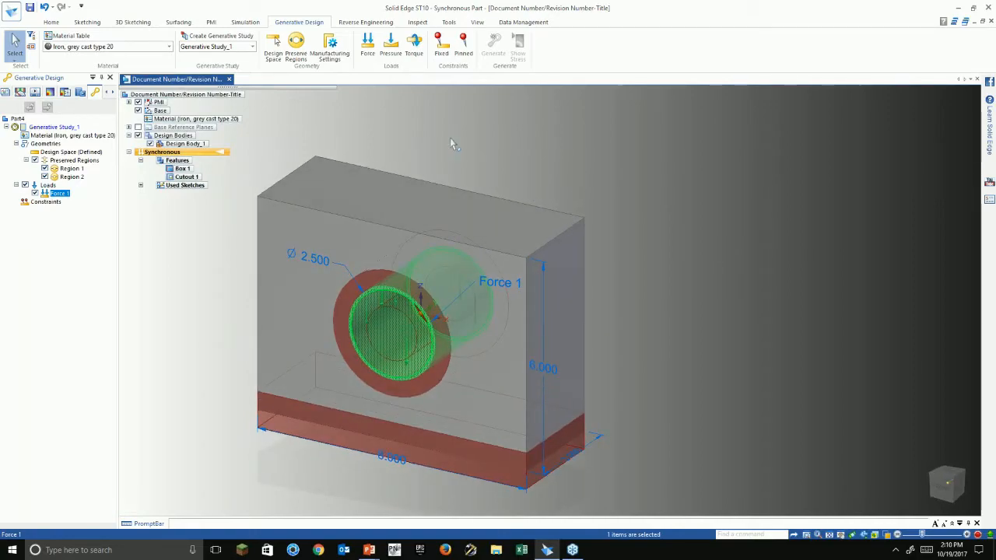
pyautogui.moveTo(458, 111); pyautogui.dragTo(501, 152, button='middle')
pyautogui.moveTo(667, 221); pyautogui.dragTo(645, 124, button='middle')
pyautogui.click(444, 47)
pyautogui.click(454, 414)
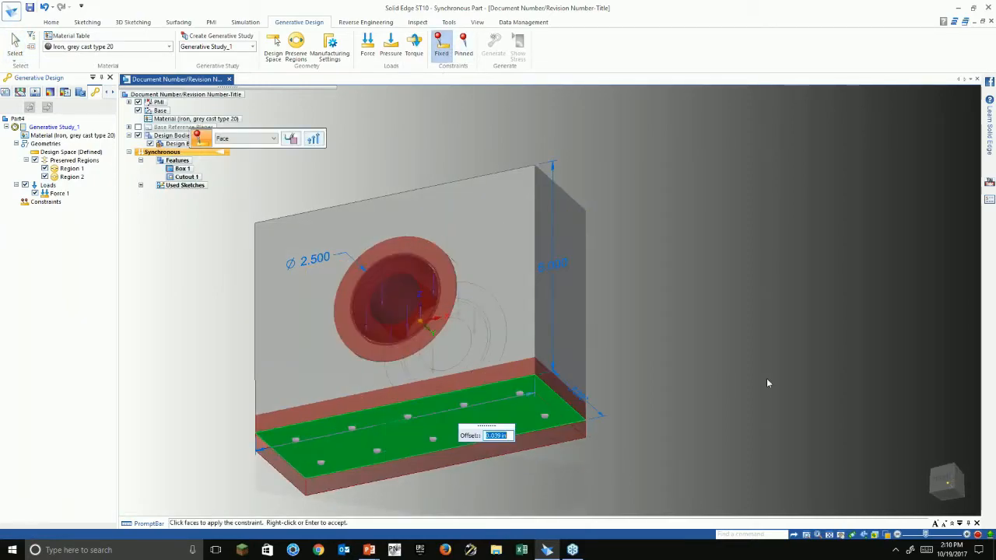
pyautogui.rightClick(761, 375)
pyautogui.moveTo(694, 308); pyautogui.dragTo(679, 395, button='middle')
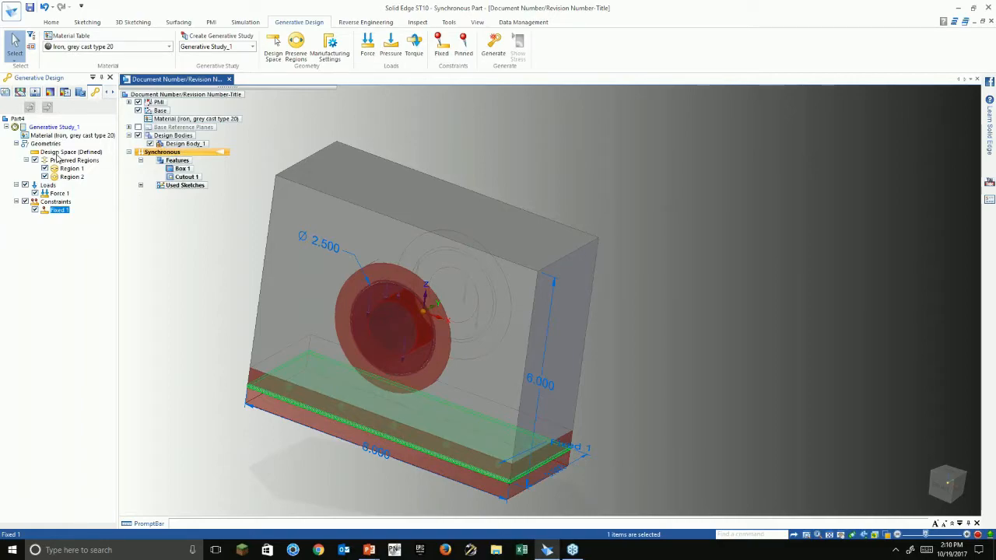
# - Generate the study at near-lowest quality with a 50% mass reduction, and dismiss the process information
pyautogui.click(56, 194)
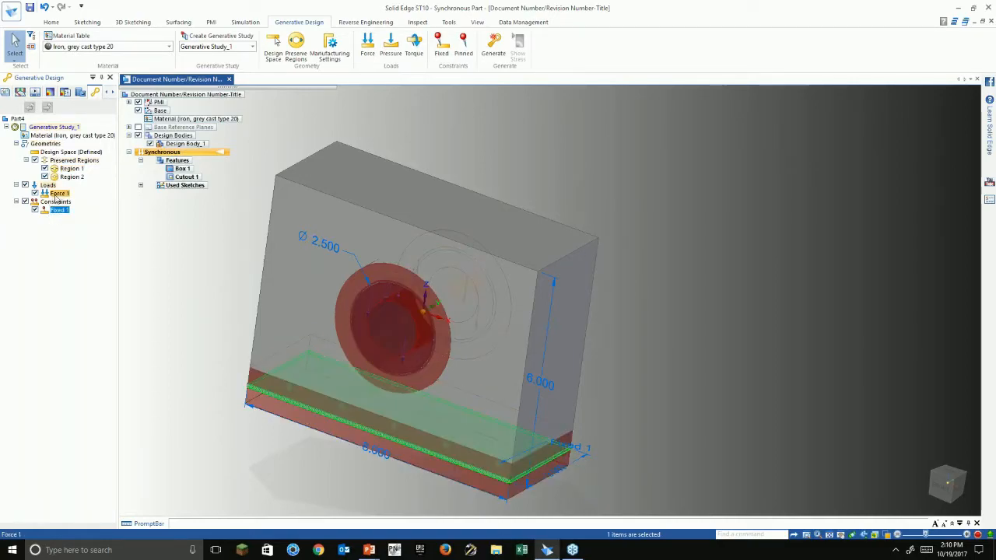
pyautogui.click(673, 143)
pyautogui.moveTo(610, 161); pyautogui.dragTo(660, 133, button='middle')
pyautogui.click(495, 55)
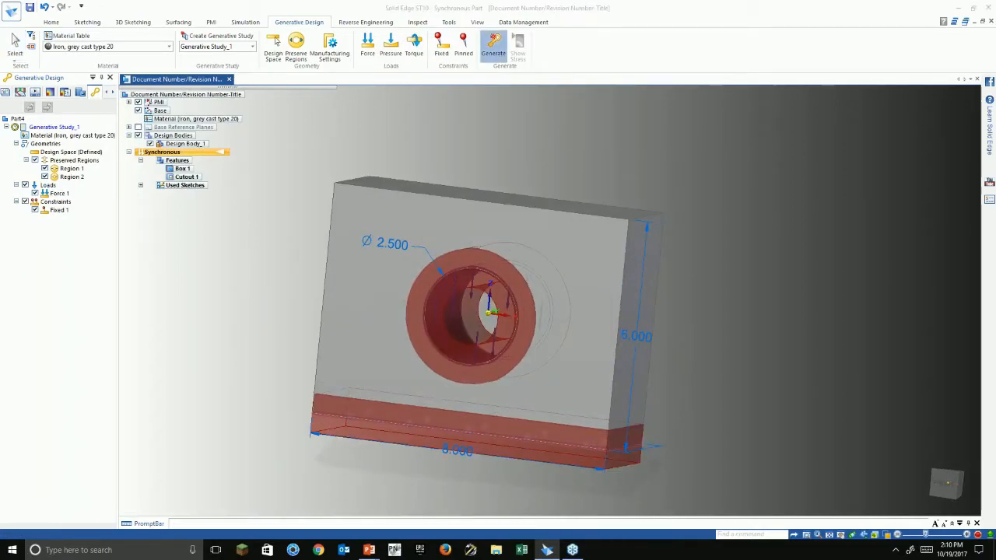
pyautogui.moveTo(465, 152); pyautogui.dragTo(270, 187)
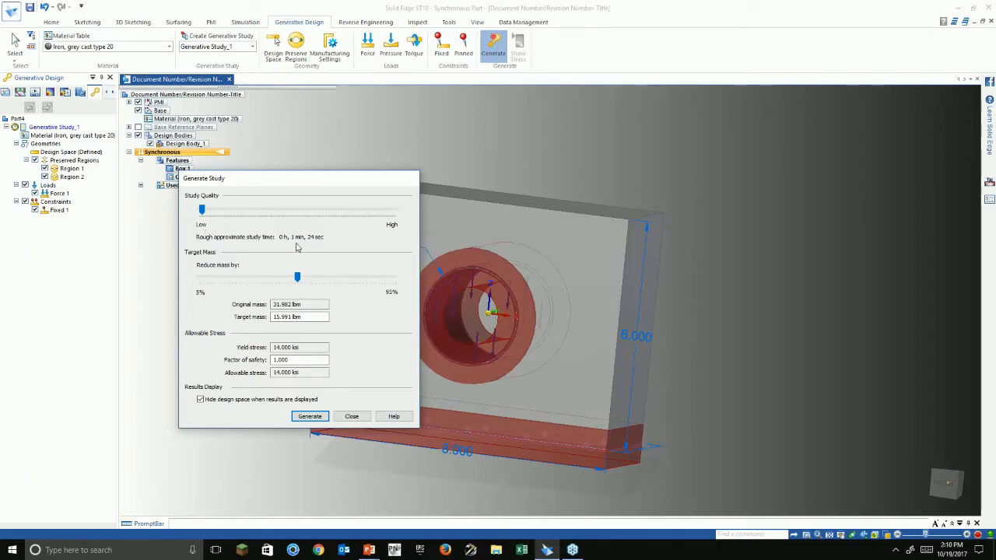
pyautogui.moveTo(203, 210); pyautogui.dragTo(428, 210)
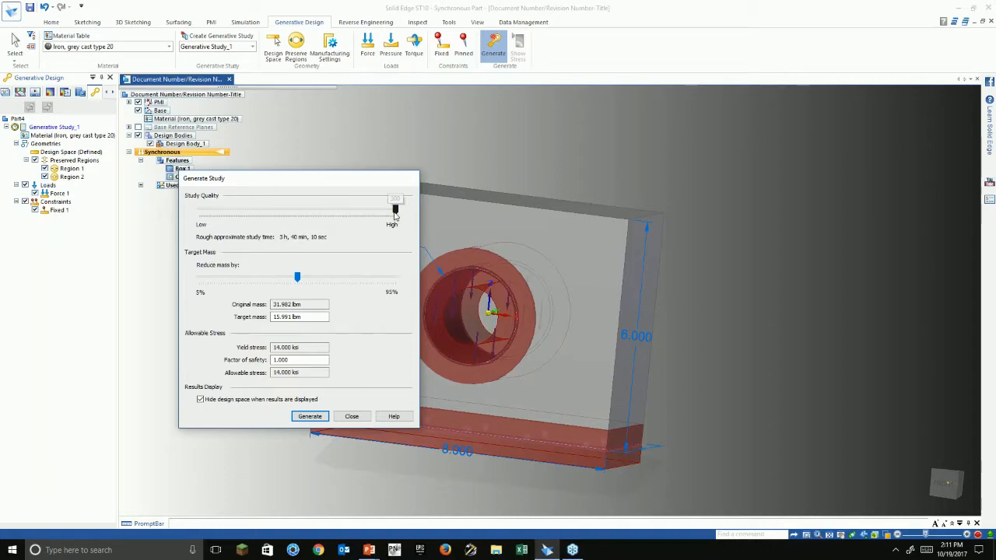
pyautogui.moveTo(394, 215); pyautogui.dragTo(202, 217)
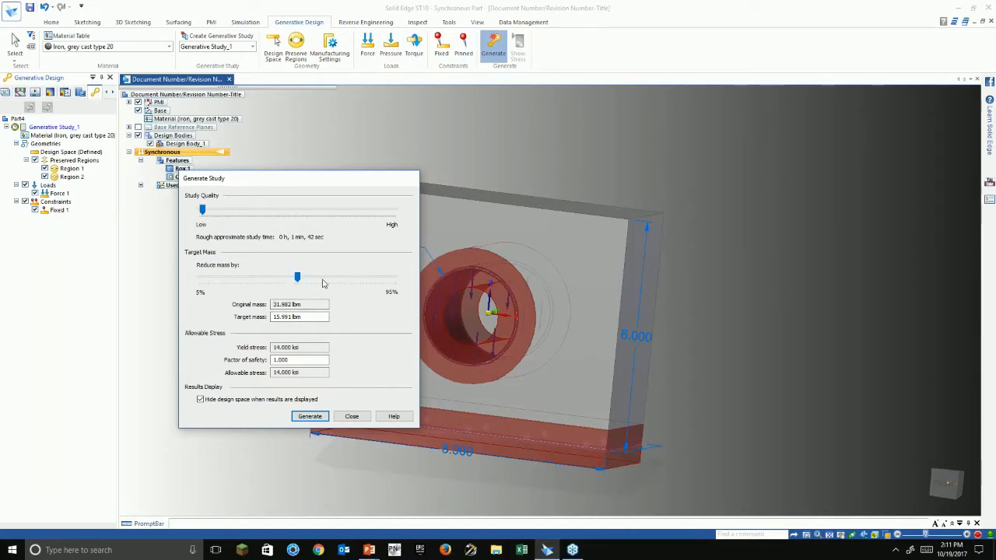
pyautogui.moveTo(298, 277); pyautogui.dragTo(298, 277)
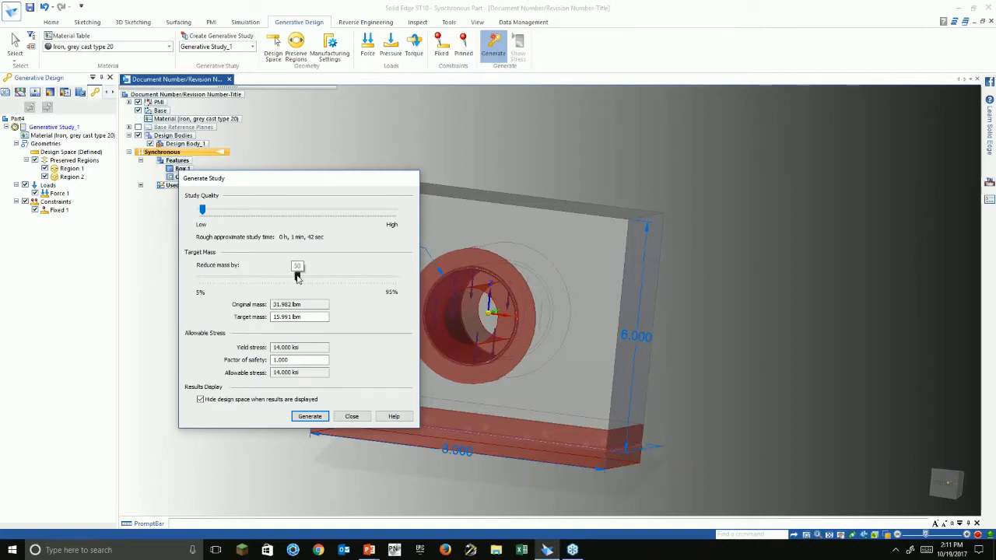
pyautogui.moveTo(297, 278); pyautogui.dragTo(297, 277)
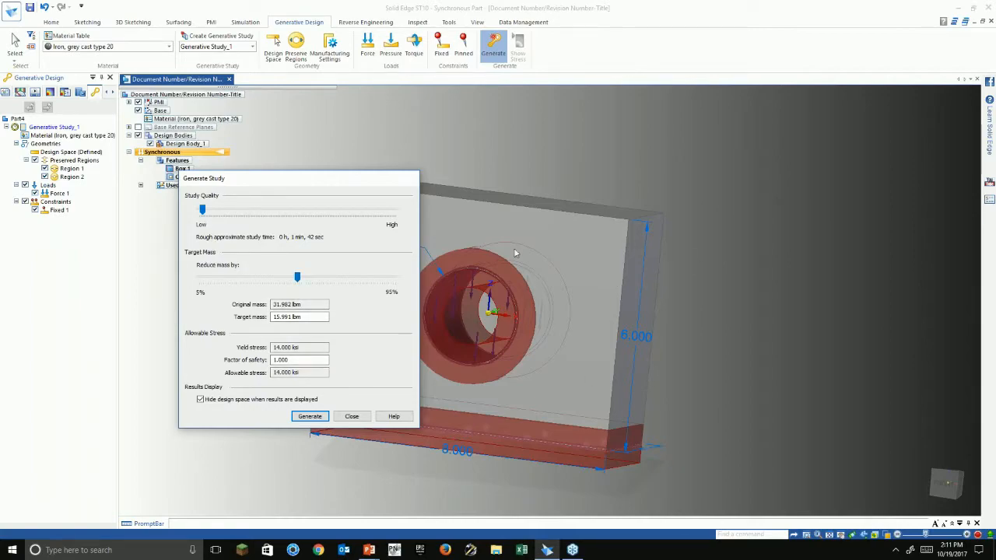
pyautogui.click(308, 417)
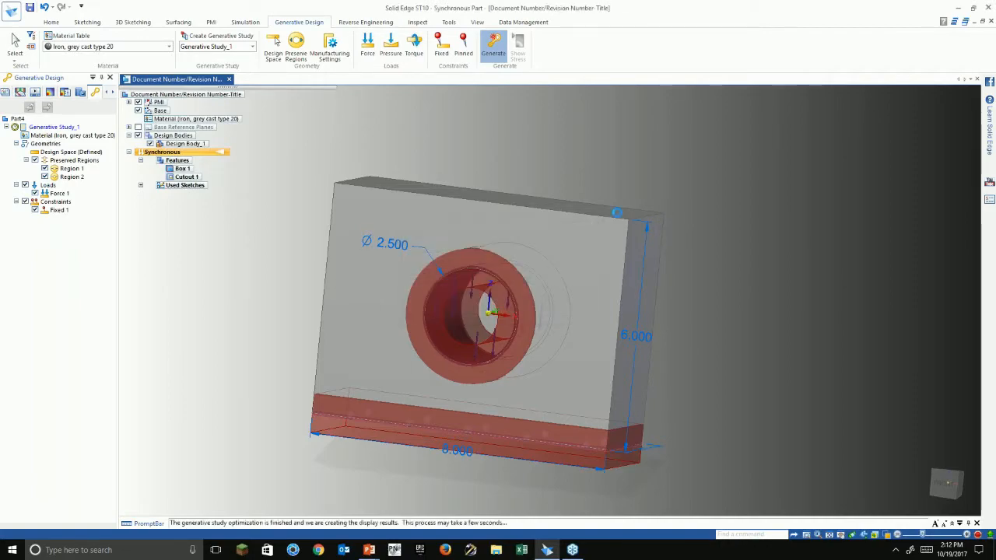
pyautogui.moveTo(538, 193); pyautogui.dragTo(769, 133)
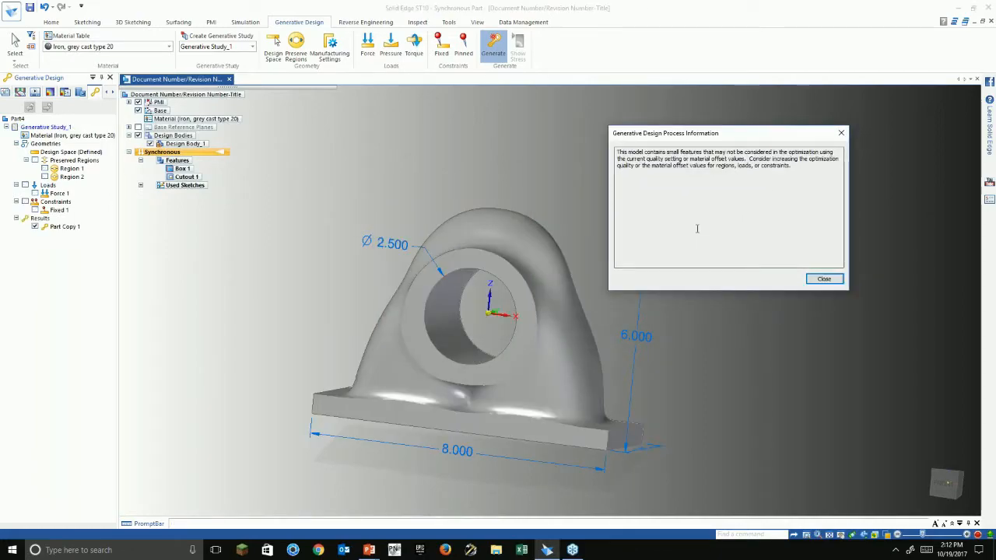
pyautogui.click(820, 283)
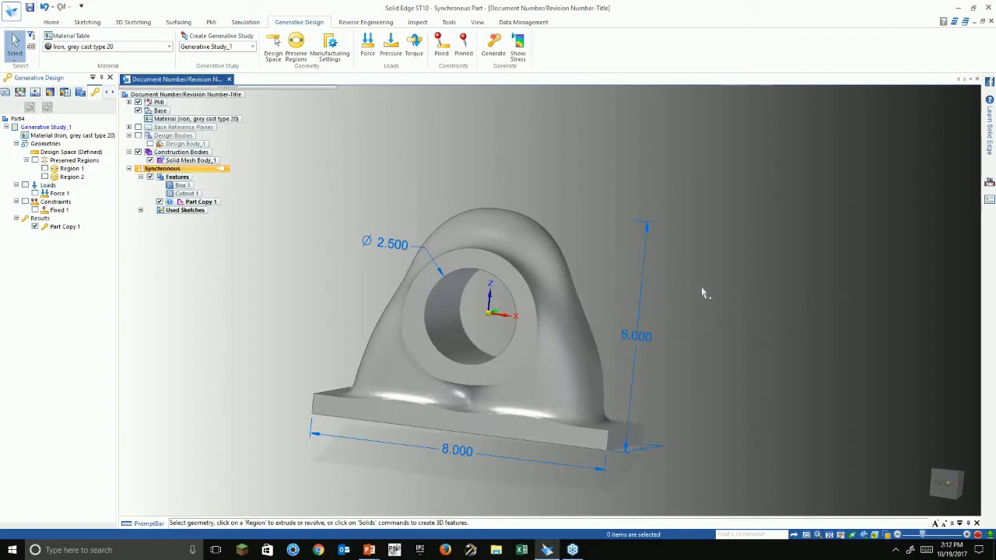
# - Examine the generated bracket's blended walls, hole collar and base plate from several angles
pyautogui.moveTo(710, 300); pyautogui.dragTo(697, 321, button='middle')
pyautogui.scroll(4, 577, 341)
pyautogui.moveTo(577, 341); pyautogui.dragTo(516, 363, button='middle')
pyautogui.scroll(-3, 647, 333)
pyautogui.moveTo(558, 395); pyautogui.dragTo(487, 402, button='middle')
pyautogui.scroll(5, 466, 423)
pyautogui.scroll(-4, 437, 420)
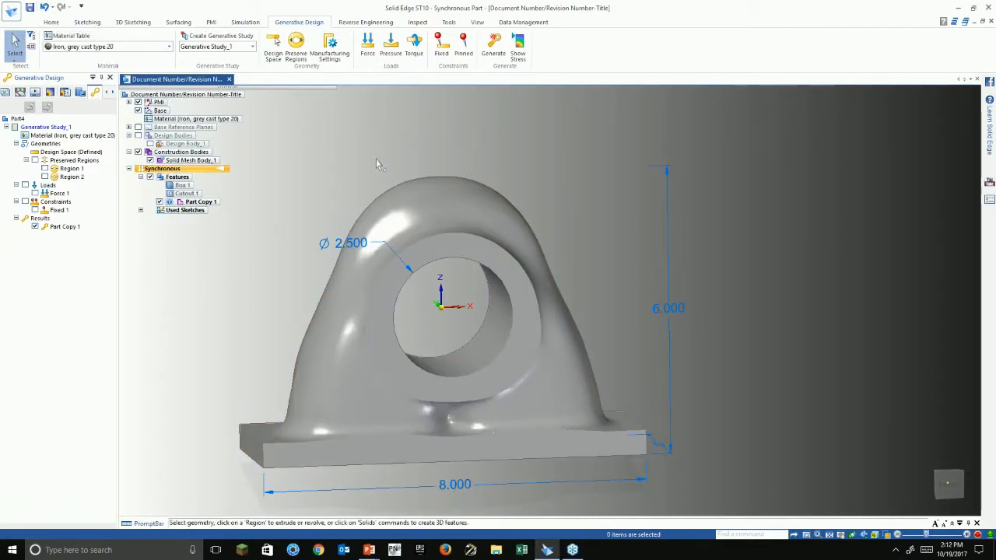
# - Undo the generated result and show the block's design body again
pyautogui.click(44, 7)
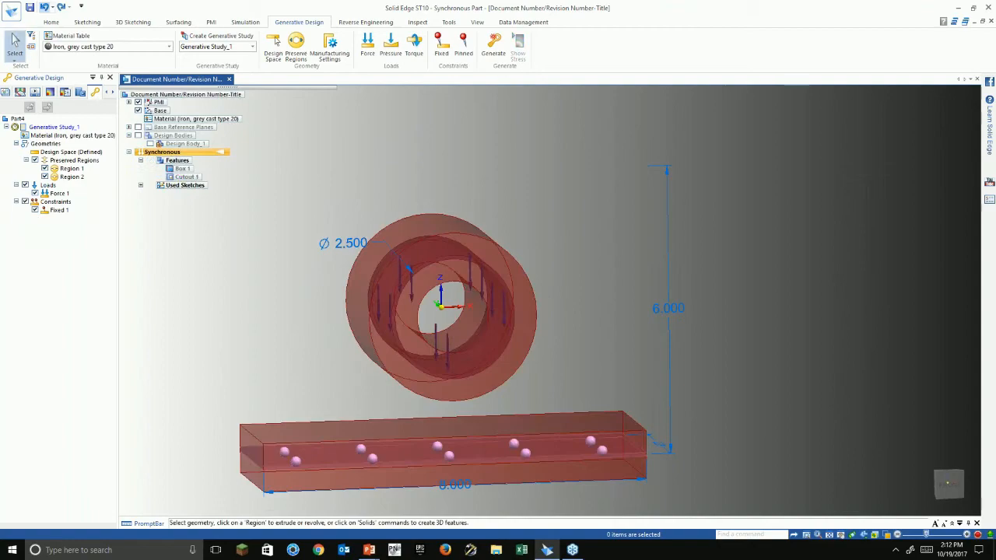
pyautogui.rightClick(330, 142)
pyautogui.moveTo(356, 243)
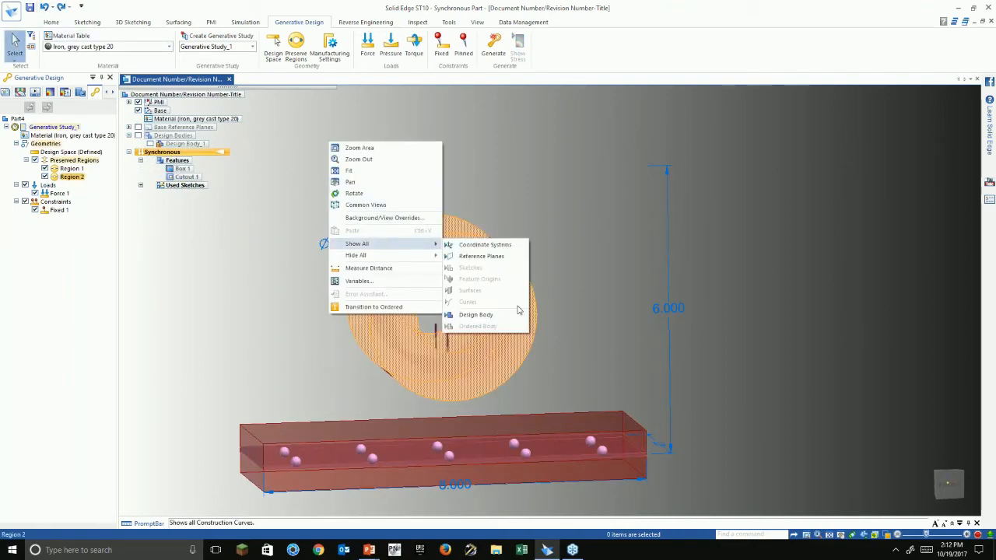
pyautogui.click(498, 315)
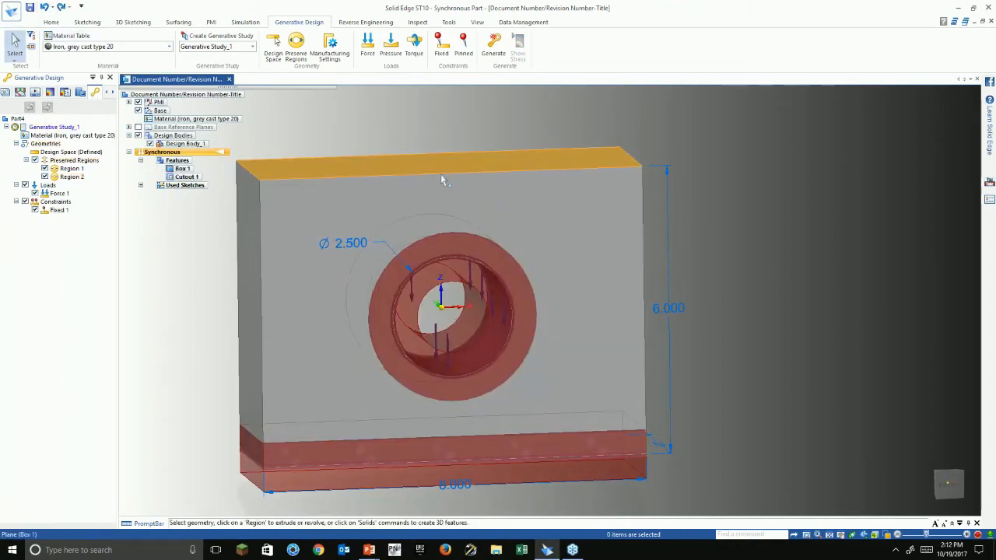
# - Generate the study at low quality with a target mass of 20.788 lbm, and dismiss the process information
pyautogui.click(493, 48)
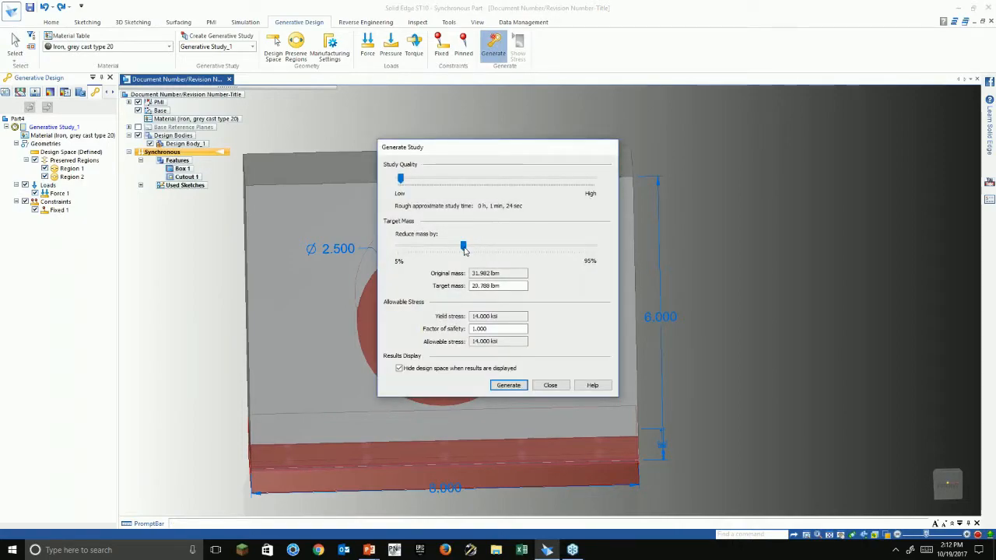
pyautogui.moveTo(454, 248); pyautogui.dragTo(465, 253)
pyautogui.click(509, 385)
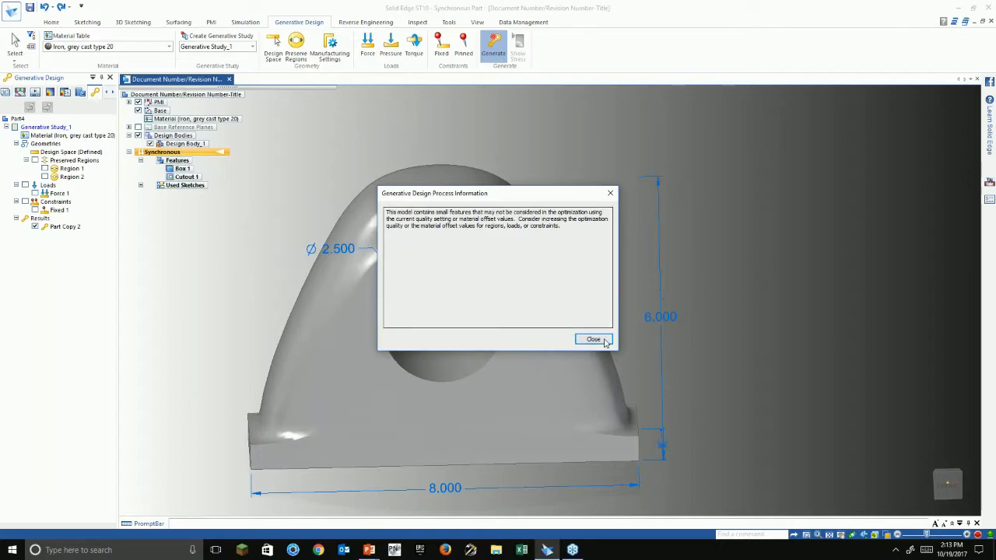
pyautogui.click(593, 340)
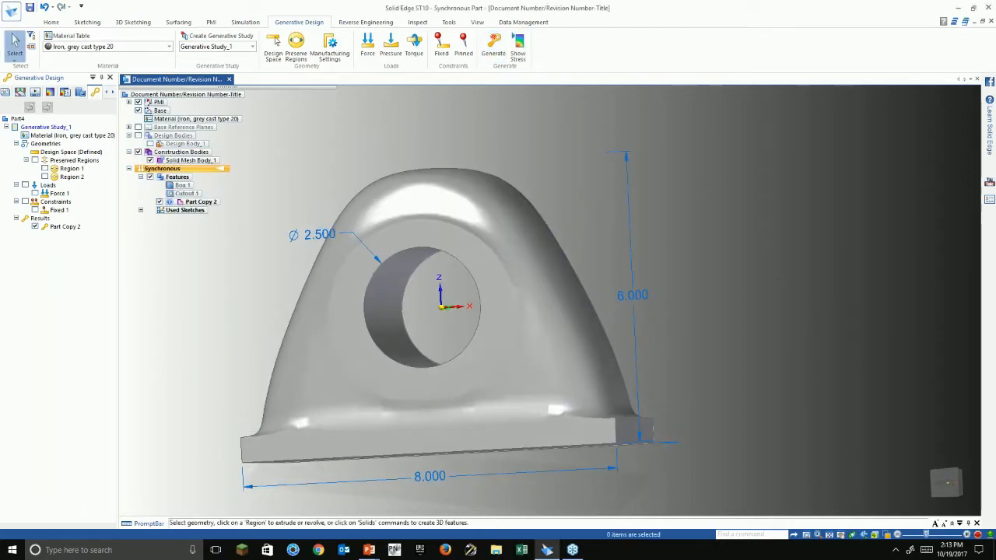
# - Examine the heavier generated shape up close around the hole and in the right-side view
pyautogui.scroll(3, 482, 423)
pyautogui.moveTo(496, 425); pyautogui.dragTo(502, 447, button='middle')
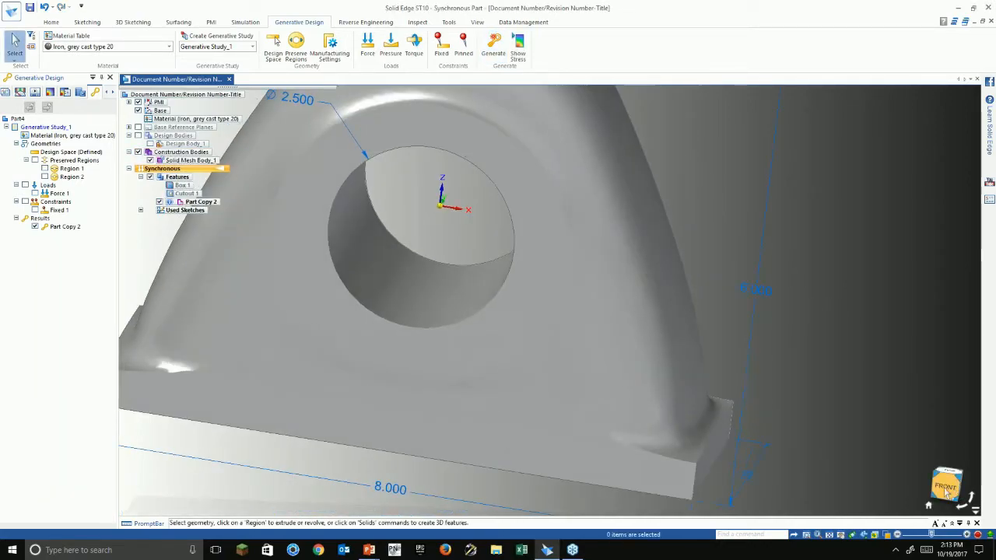
pyautogui.click(956, 491)
pyautogui.moveTo(864, 420); pyautogui.dragTo(889, 472, button='middle')
pyautogui.click(948, 482)
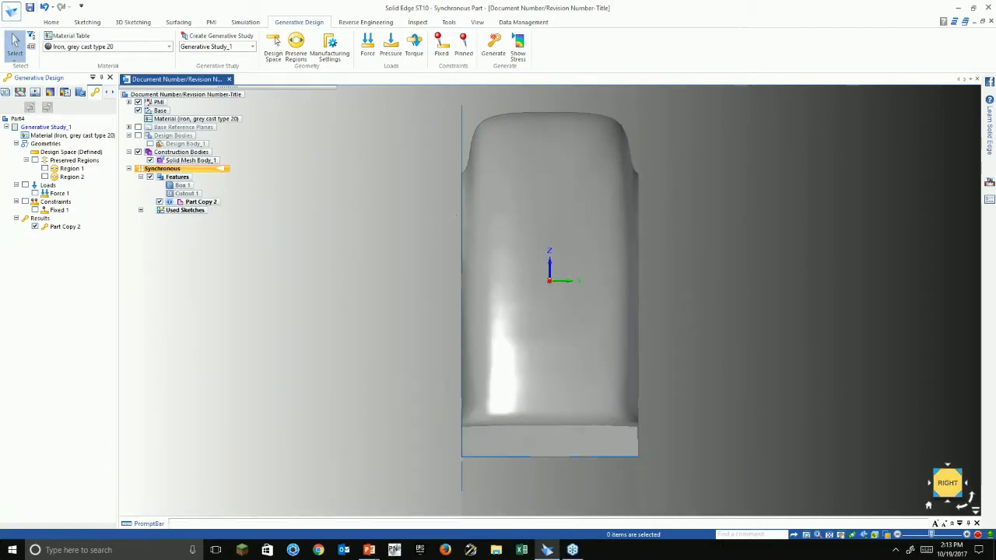
pyautogui.moveTo(289, 318); pyautogui.dragTo(299, 276, button='middle')
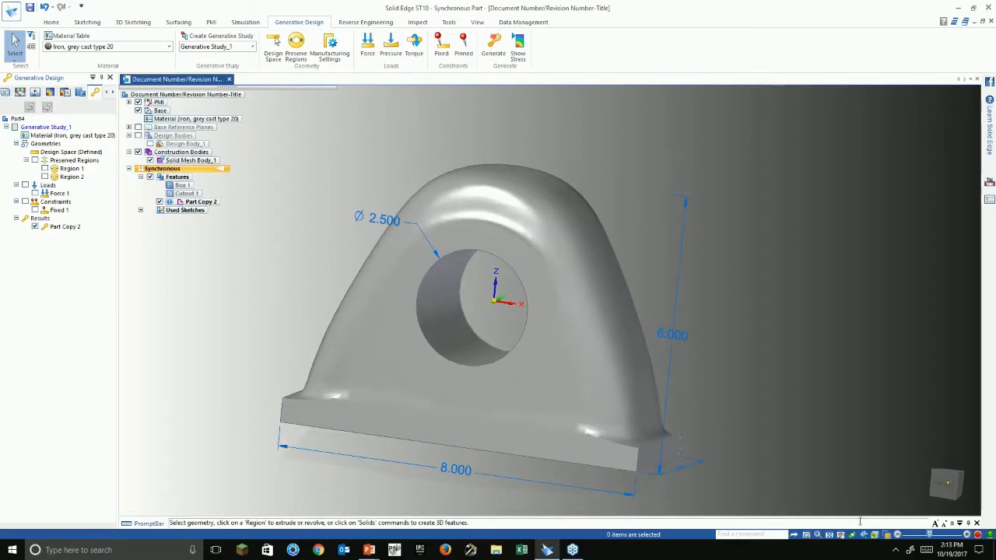
# - Inspect the result's triangular mesh in the wire frame style, and restore the shaded style with visible edges
pyautogui.click(887, 537)
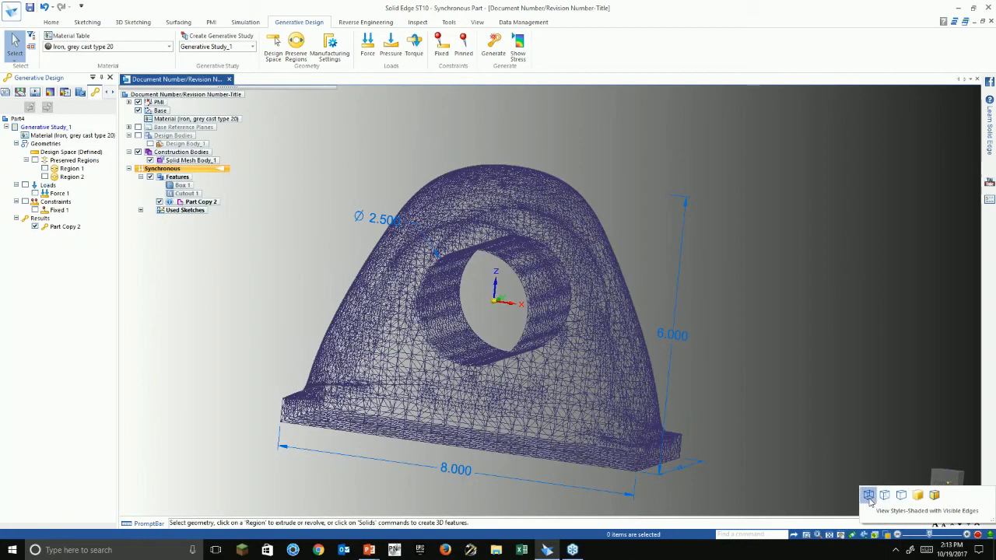
pyautogui.scroll(5, 616, 360)
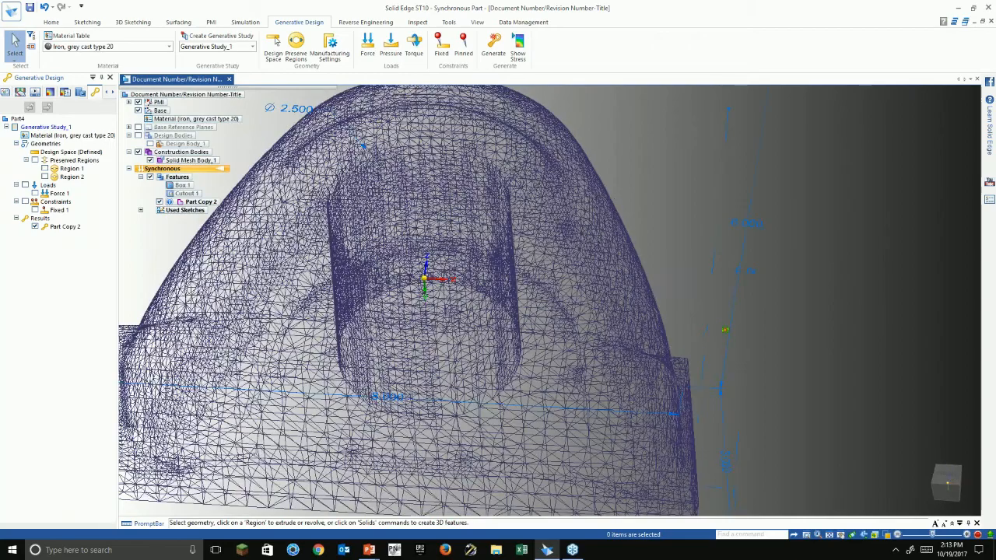
pyautogui.scroll(3, 616, 360)
pyautogui.click(889, 536)
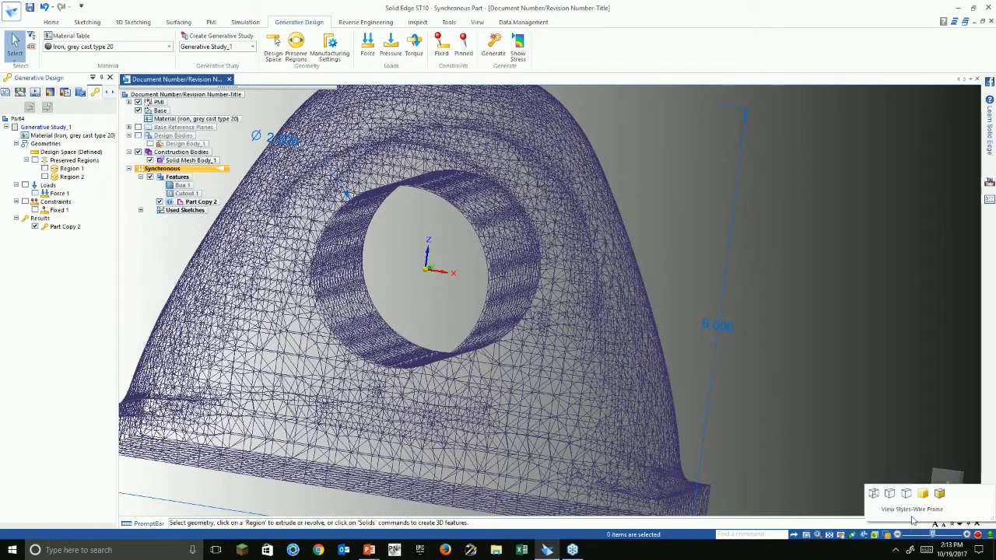
pyautogui.click(939, 495)
# - Show the original block's design body together with the generated mesh body
pyautogui.scroll(-4, 702, 369)
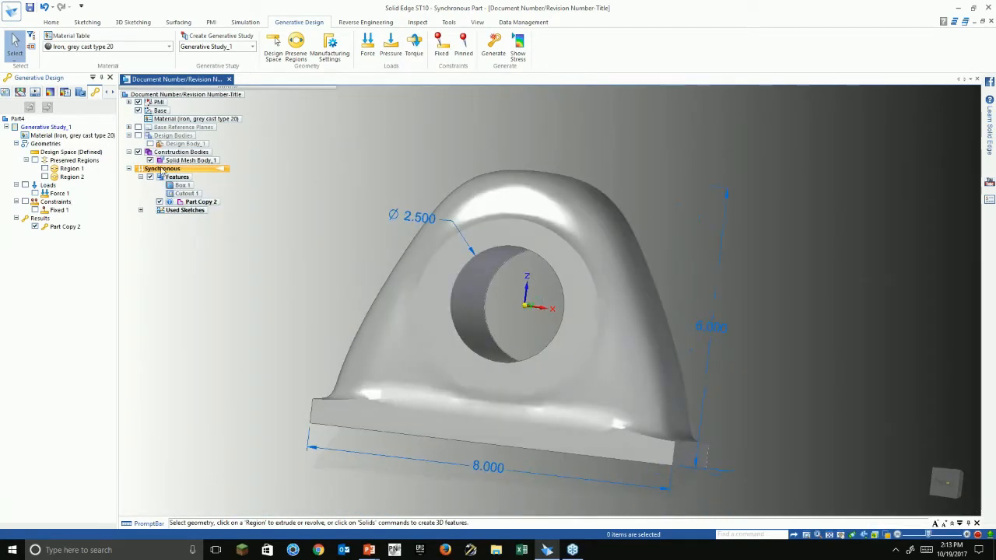
pyautogui.click(151, 145)
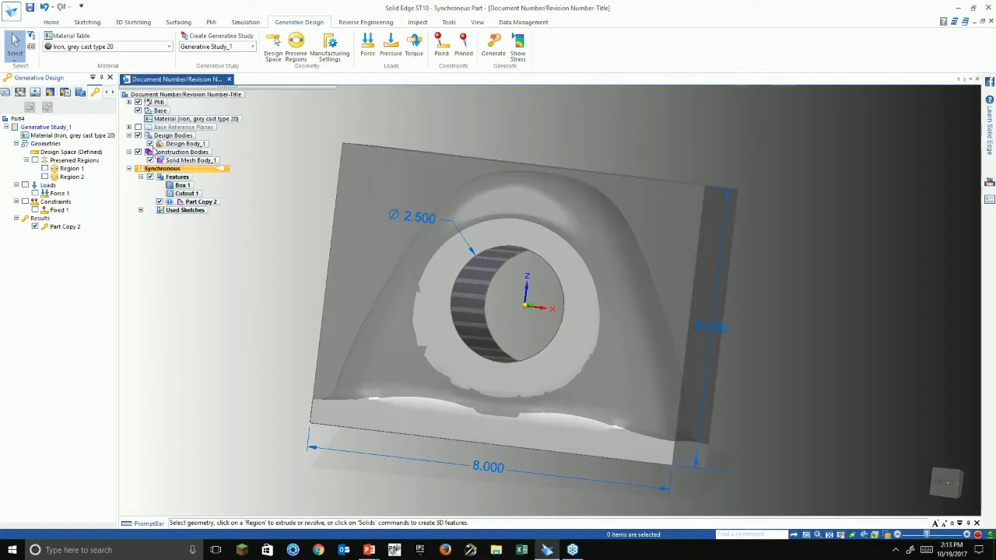
# - Hide the original block body, rename the initial body Tool, and add a new part body named Mold A
pyautogui.click(150, 145)
pyautogui.moveTo(211, 206); pyautogui.dragTo(260, 282, button='middle')
pyautogui.click(49, 23)
pyautogui.click(517, 59)
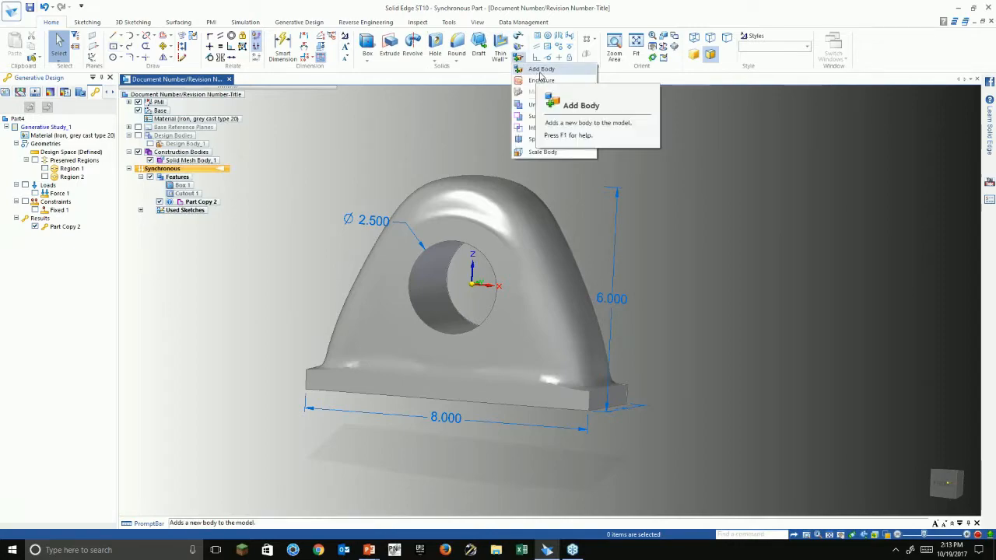
pyautogui.click(543, 71)
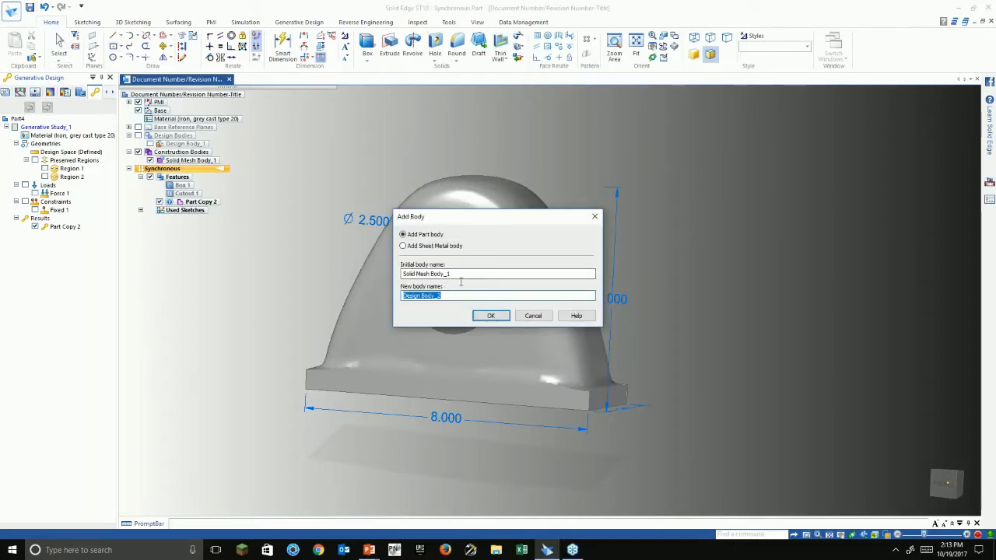
pyautogui.moveTo(462, 274); pyautogui.dragTo(398, 277)
pyautogui.write('Tool')
pyautogui.moveTo(443, 296); pyautogui.dragTo(387, 297)
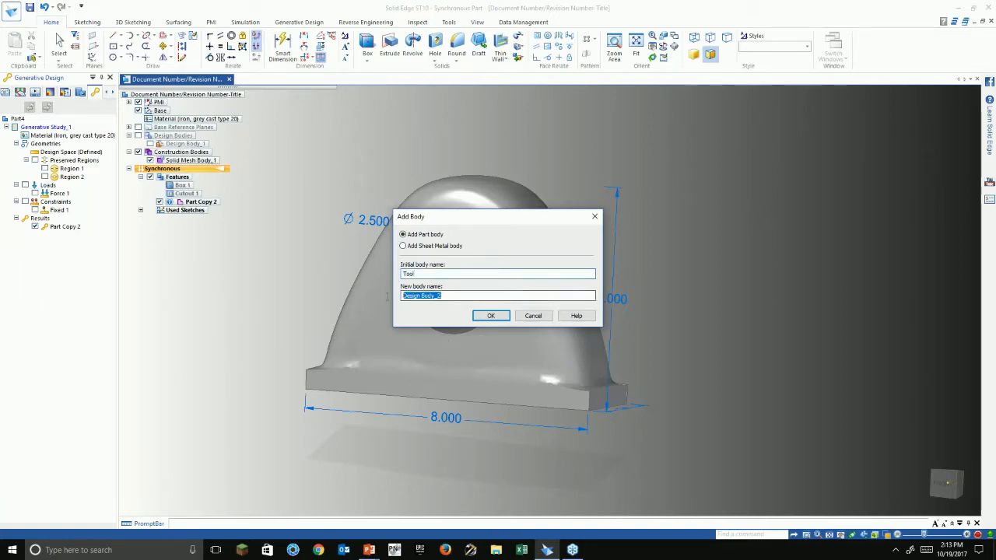
pyautogui.write('Mold A')
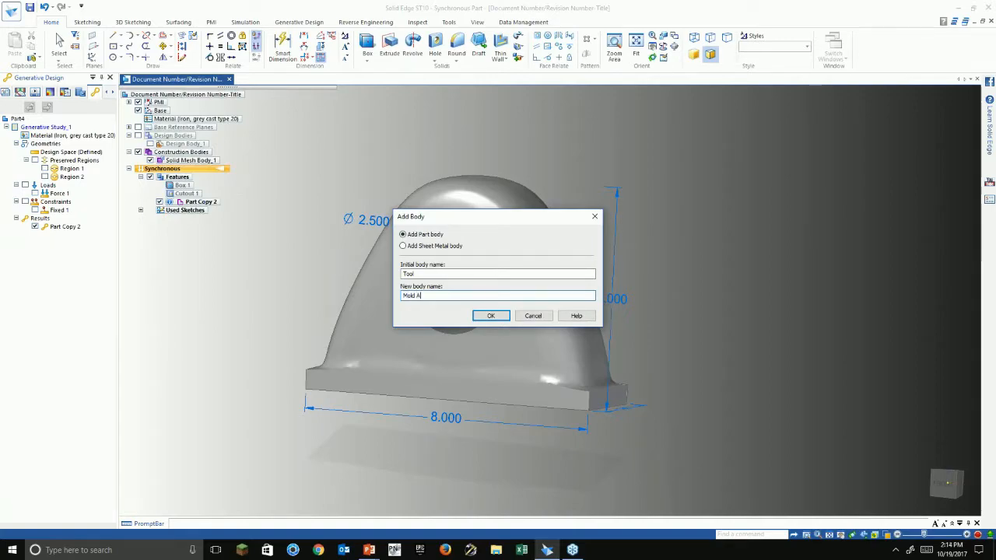
pyautogui.click(506, 319)
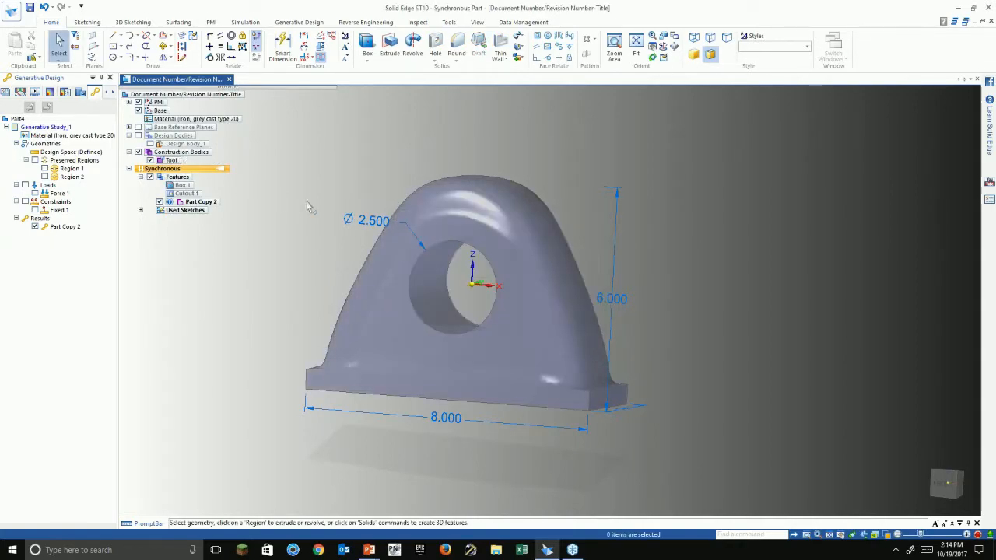
# - Sketch a rectangle centred on the origin in the upright XZ plane, larger than the generated shape's outline
pyautogui.click(114, 47)
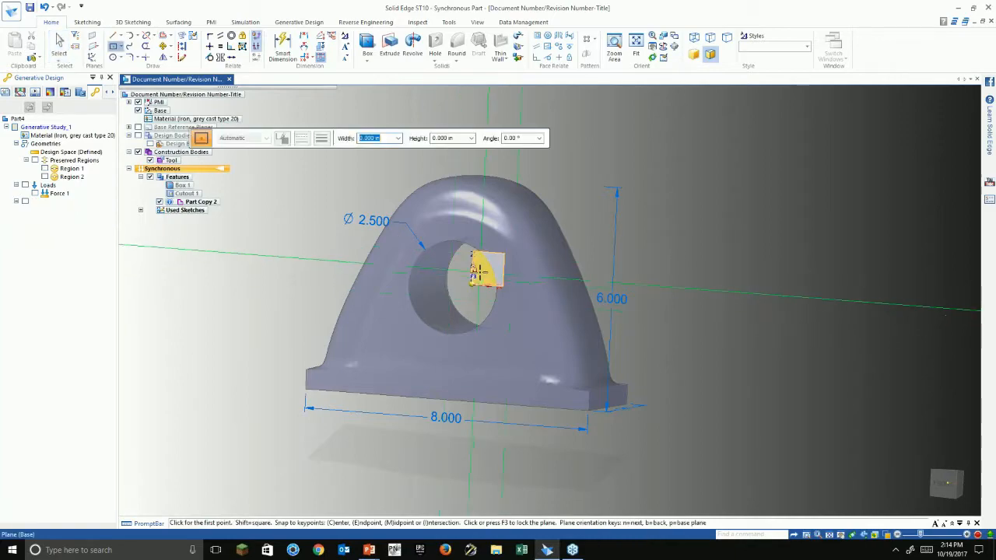
pyautogui.click(472, 282)
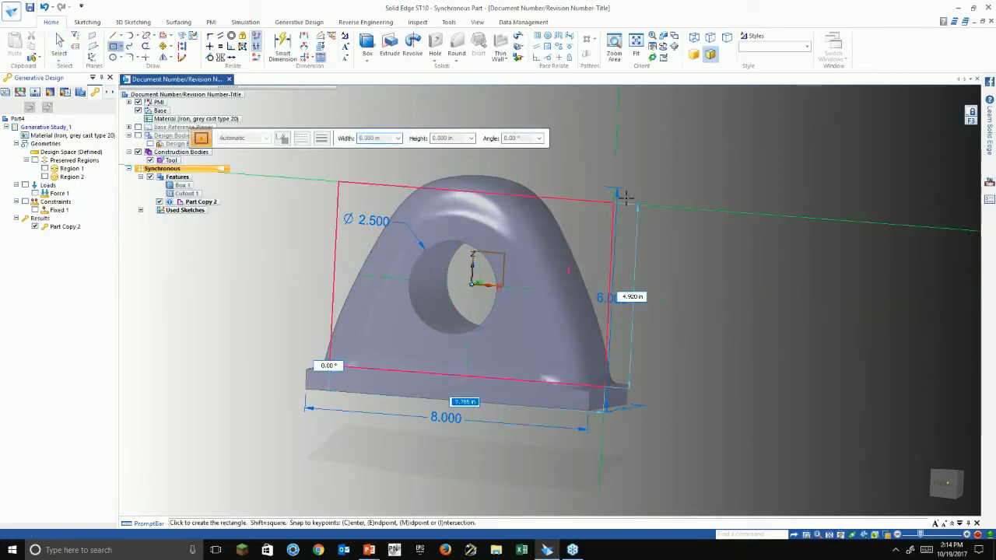
pyautogui.click(658, 158)
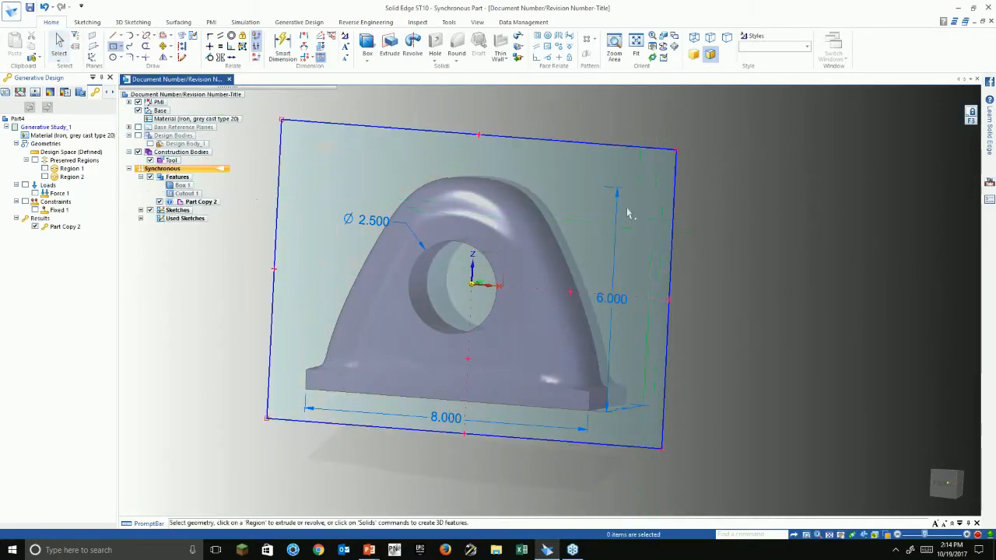
pyautogui.press('Escape')
# - Extrude the rectangular region about 2.285 in to one side of the sketch plane as the mold block
pyautogui.click(626, 205)
pyautogui.click(619, 207)
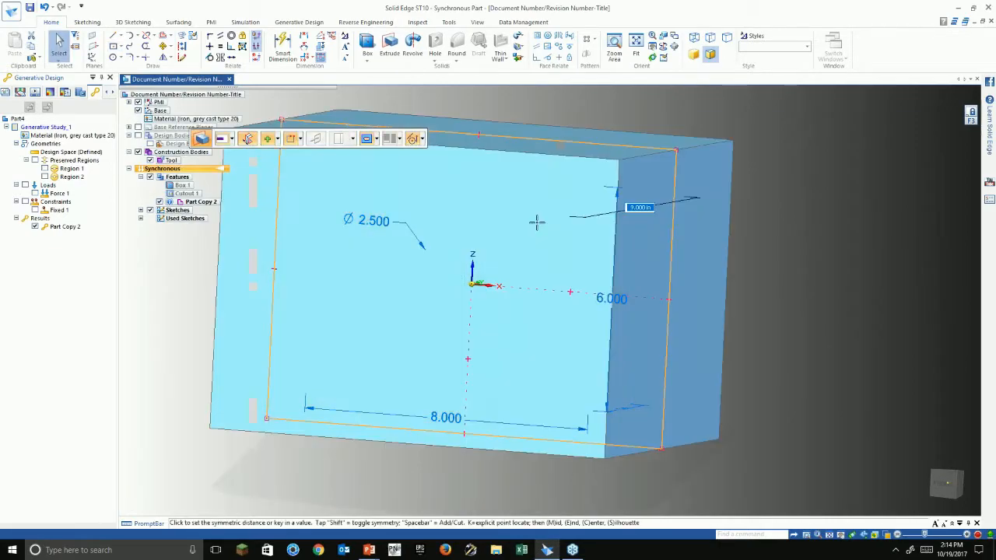
pyautogui.moveTo(418, 241); pyautogui.dragTo(327, 242, button='middle')
pyautogui.click(322, 242)
pyautogui.moveTo(724, 365); pyautogui.dragTo(484, 128, button='middle')
# - Try to subtract the Tool body from the solid Mold A block
pyautogui.click(518, 58)
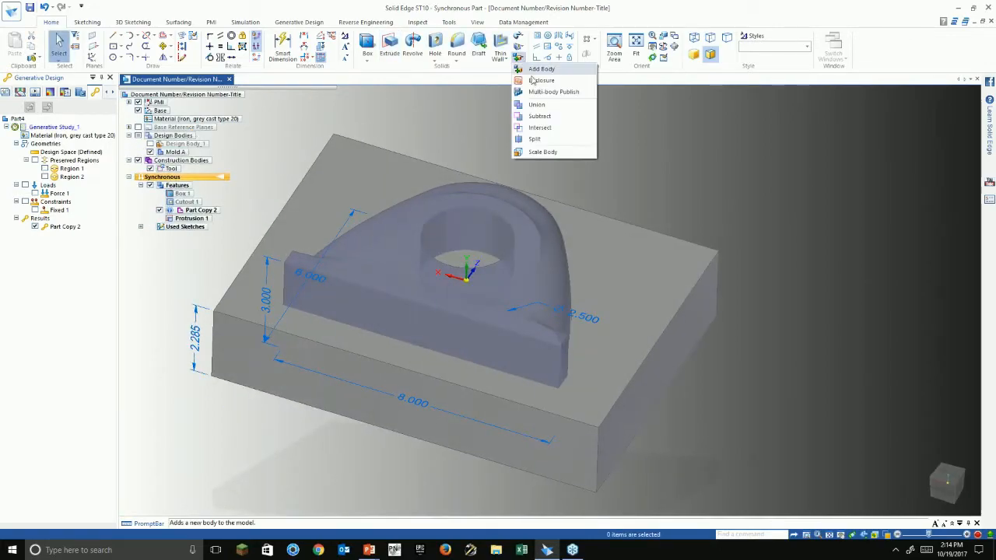
pyautogui.click(548, 114)
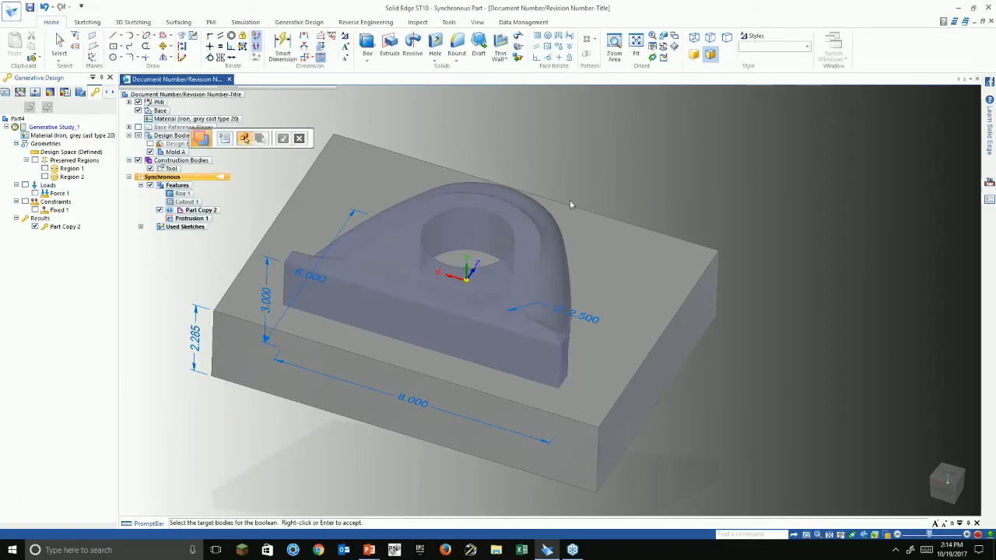
pyautogui.click(596, 187)
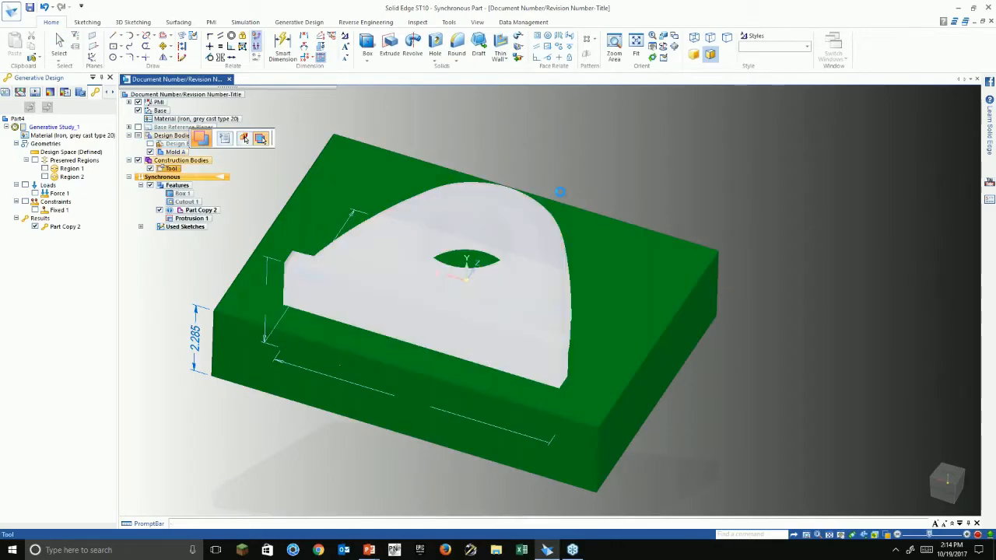
pyautogui.click(559, 192)
pyautogui.rightClick(589, 167)
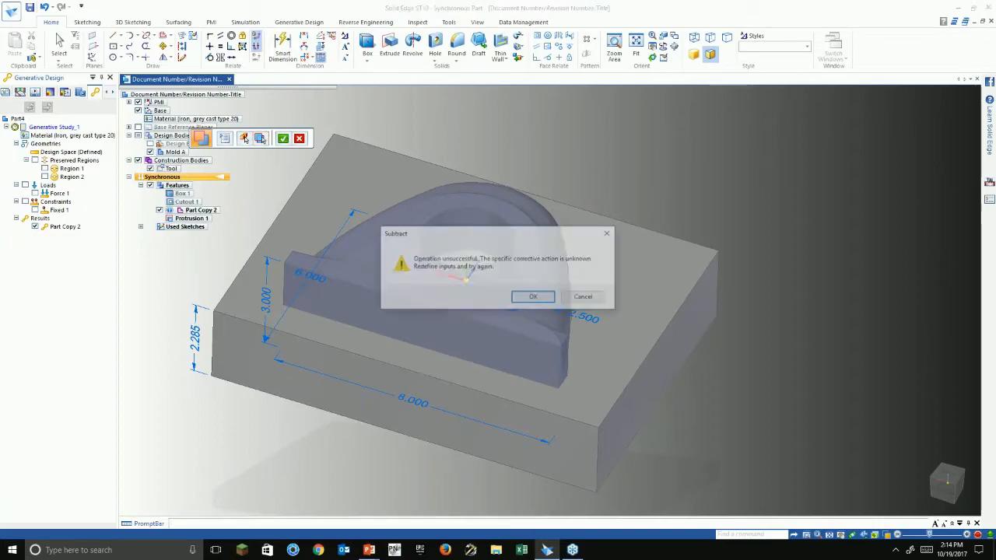
pyautogui.press('Escape')
# - Check the body commands available for the Tool body, including conversion to a mesh body
pyautogui.keyDown('shift'); pyautogui.moveTo(602, 174); pyautogui.dragTo(604, 206, button='middle'); pyautogui.keyUp('shift')
pyautogui.scroll(2, 566, 322)
pyautogui.keyDown('shift'); pyautogui.moveTo(567, 322); pyautogui.dragTo(589, 305, button='middle'); pyautogui.keyUp('shift')
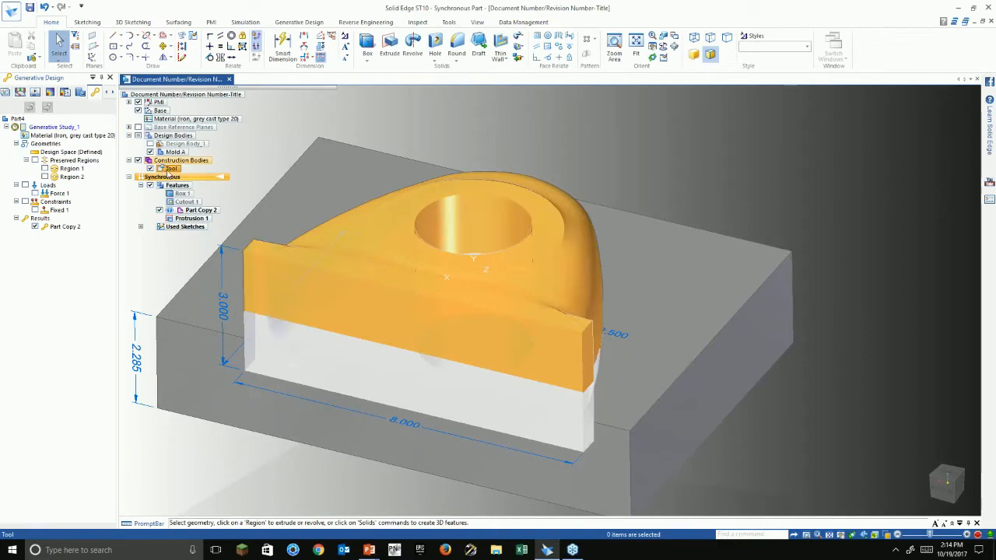
pyautogui.click(166, 172)
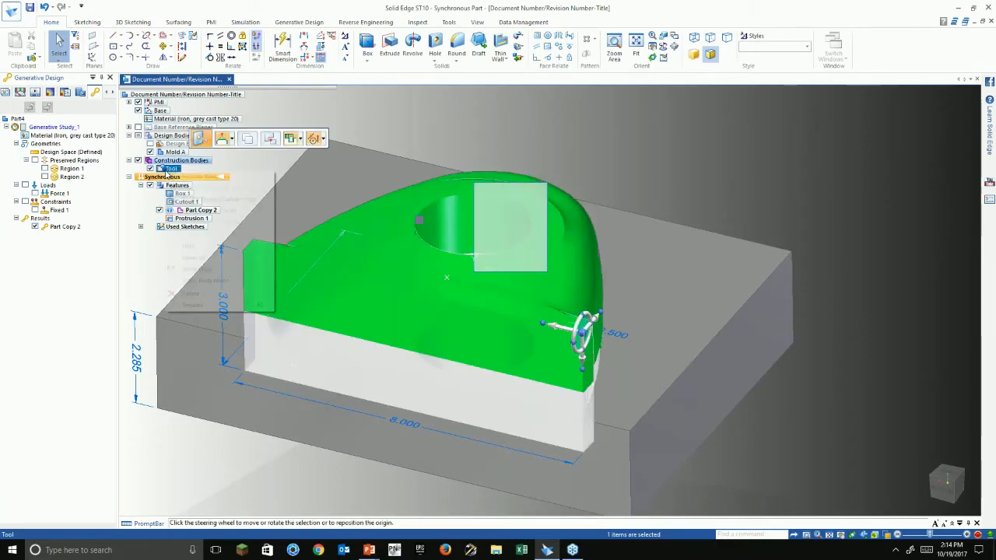
pyautogui.rightClick(166, 172)
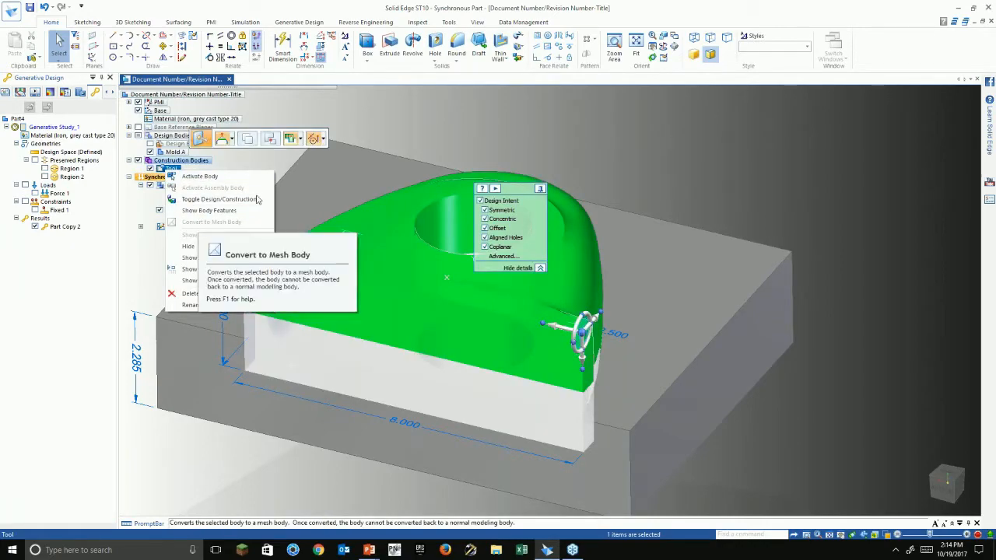
pyautogui.click(432, 117)
pyautogui.click(432, 116)
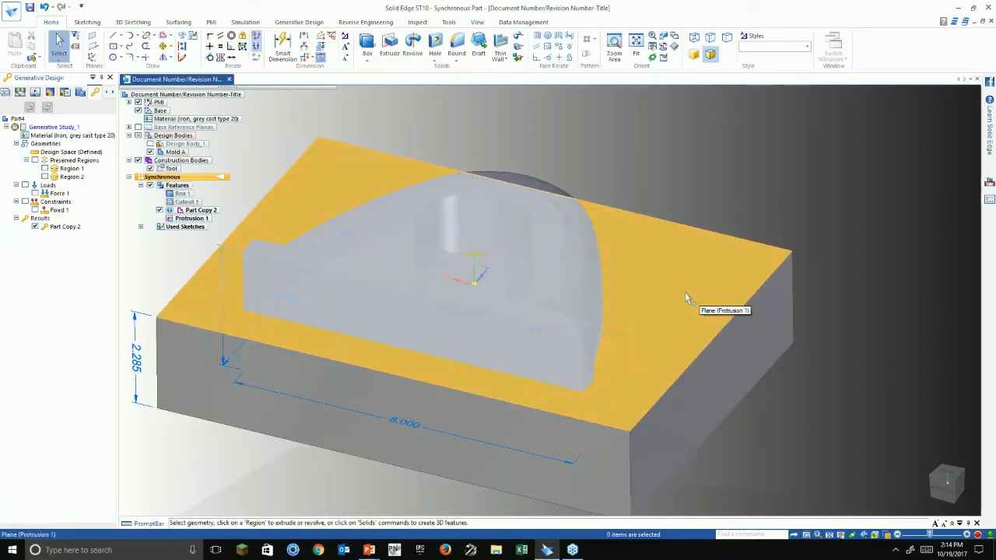
# - Convert the Mold A body to a mesh body with Fine tolerance and inches as conversion units
pyautogui.click(171, 153)
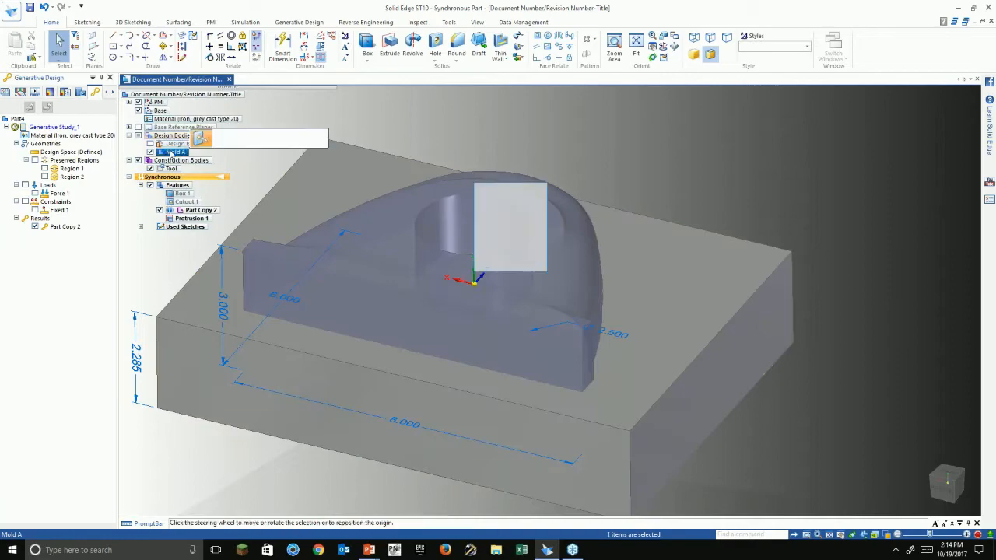
pyautogui.rightClick(171, 153)
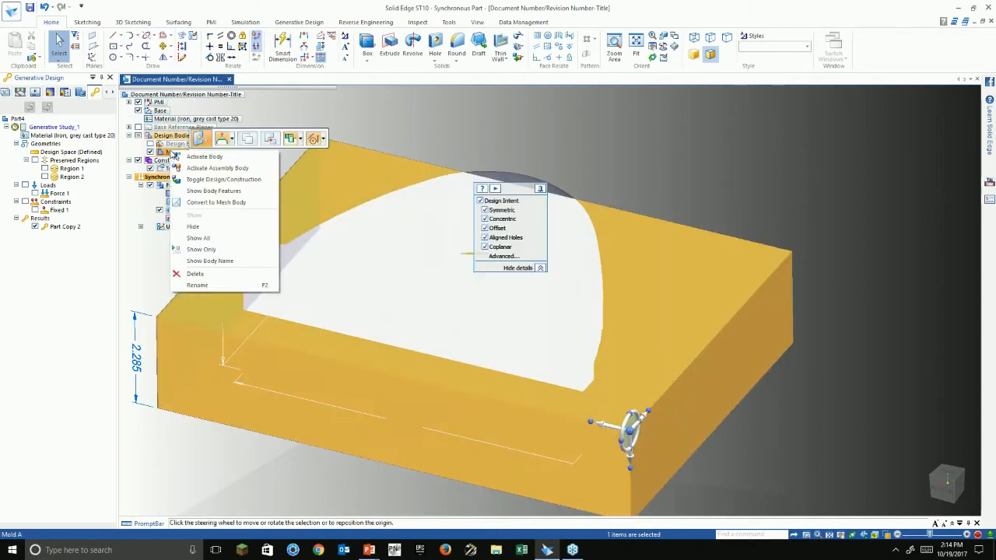
pyautogui.click(206, 204)
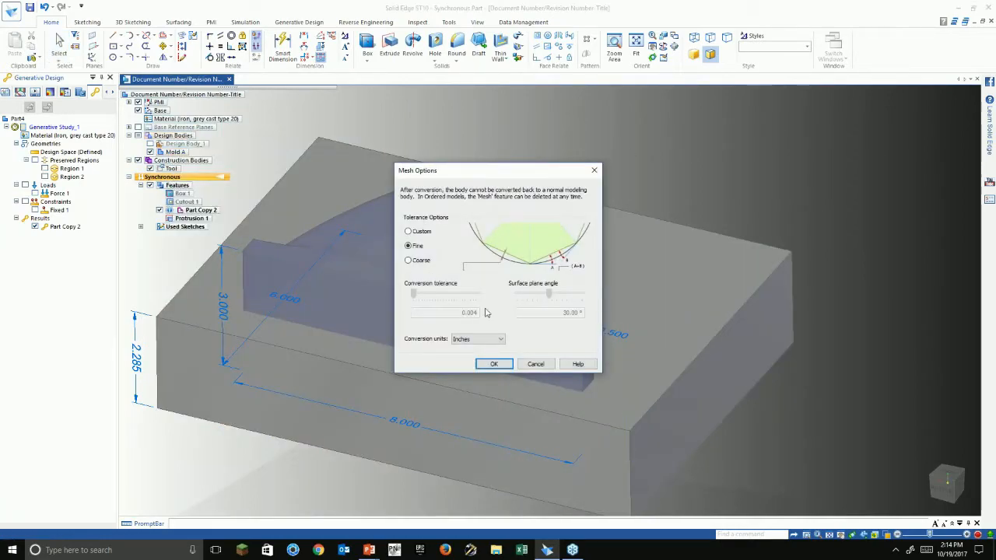
pyautogui.click(494, 364)
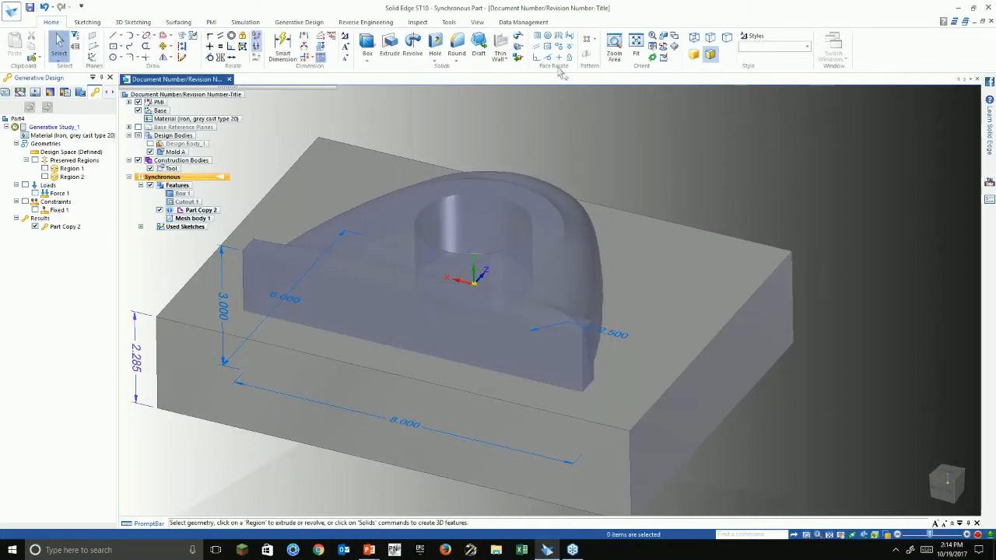
# - Subtract the Tool body from the meshed Mold A body to form the mold cavity
pyautogui.click(518, 57)
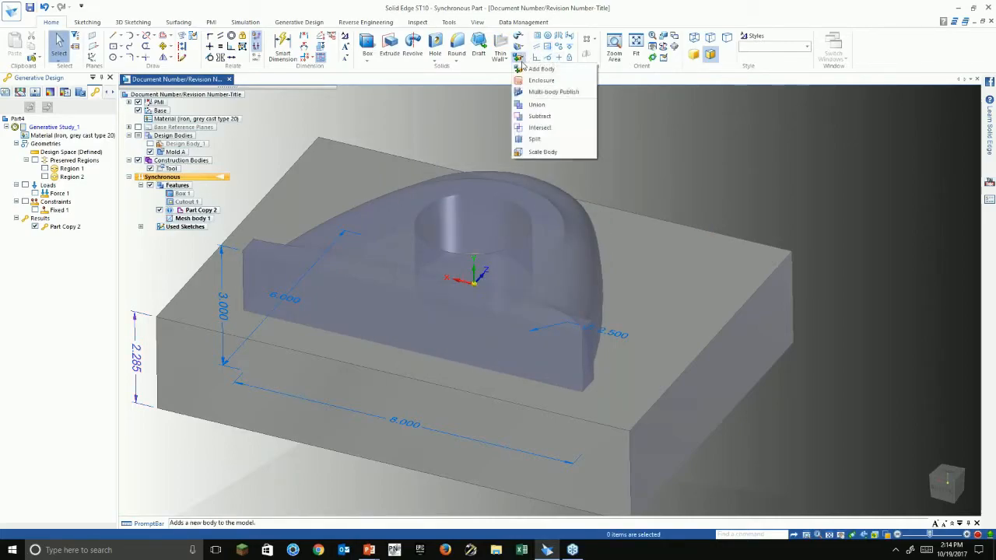
pyautogui.click(539, 116)
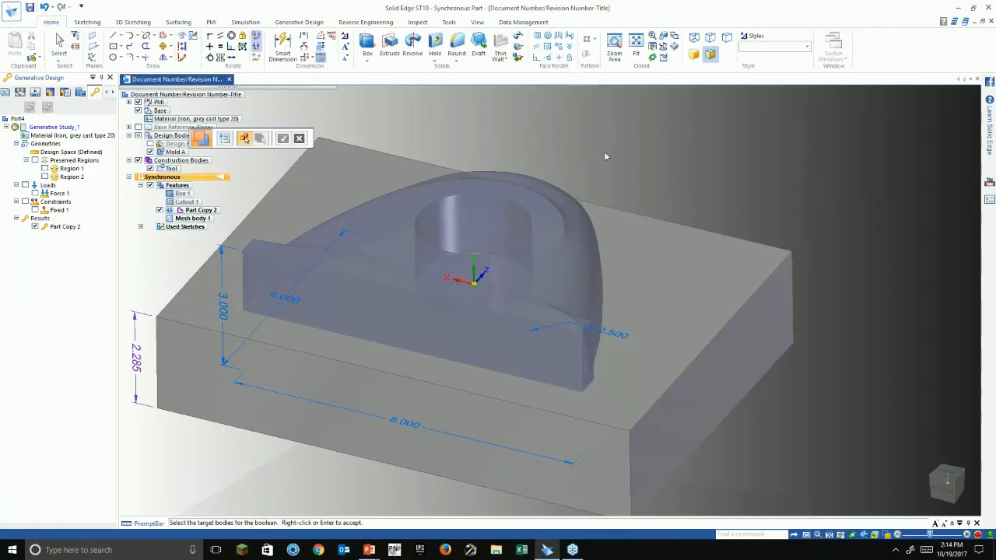
pyautogui.click(640, 241)
pyautogui.rightClick(634, 185)
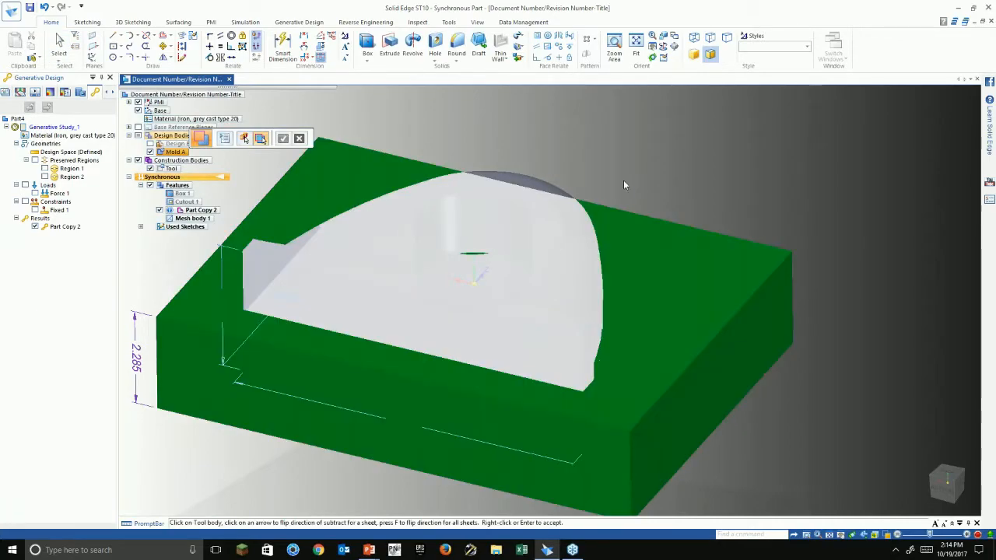
pyautogui.click(566, 296)
pyautogui.rightClick(567, 304)
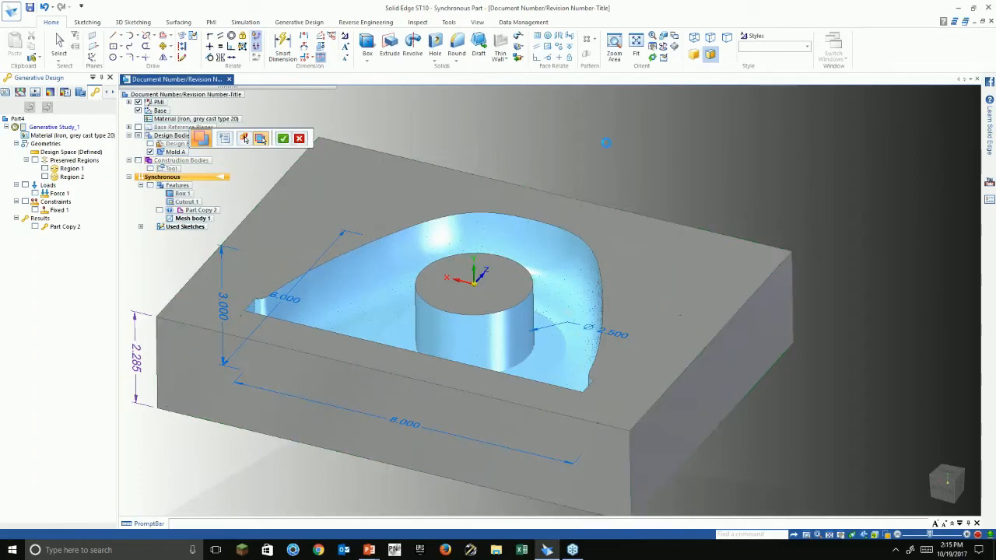
# - Sketch a small circle on the mold's upper face, centred on the midpoint of the parting face's edge
pyautogui.moveTo(621, 164); pyautogui.dragTo(564, 285, button='middle')
pyautogui.click(60, 47)
pyautogui.click(112, 57)
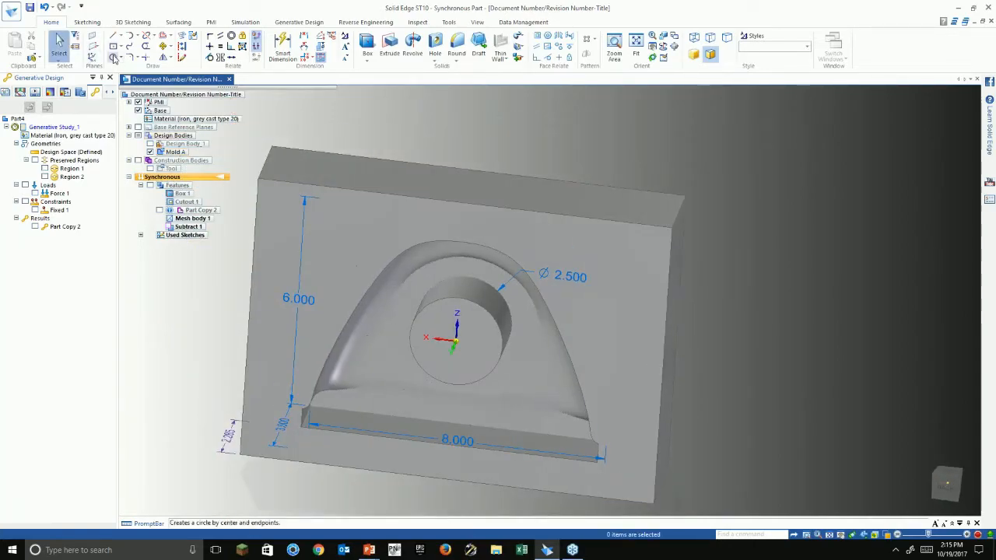
pyautogui.click(451, 184)
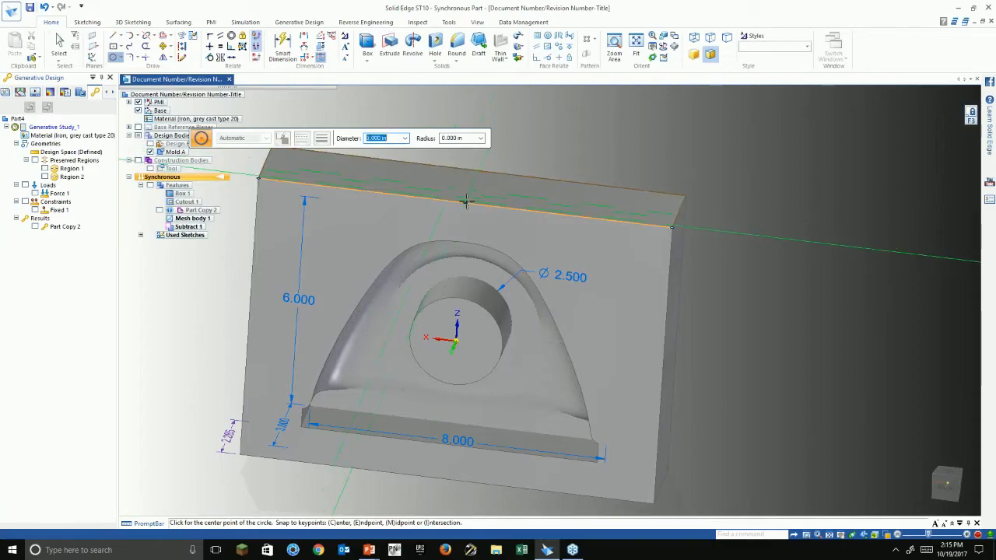
pyautogui.click(466, 201)
pyautogui.click(472, 197)
pyautogui.moveTo(474, 197); pyautogui.dragTo(470, 218, button='middle')
pyautogui.scroll(3, 470, 220)
pyautogui.press('Escape')
# - Cut the circle's region about 1.57 in down into the cavity as a pour channel
pyautogui.click(451, 207)
pyautogui.click(454, 197)
pyautogui.click(463, 285)
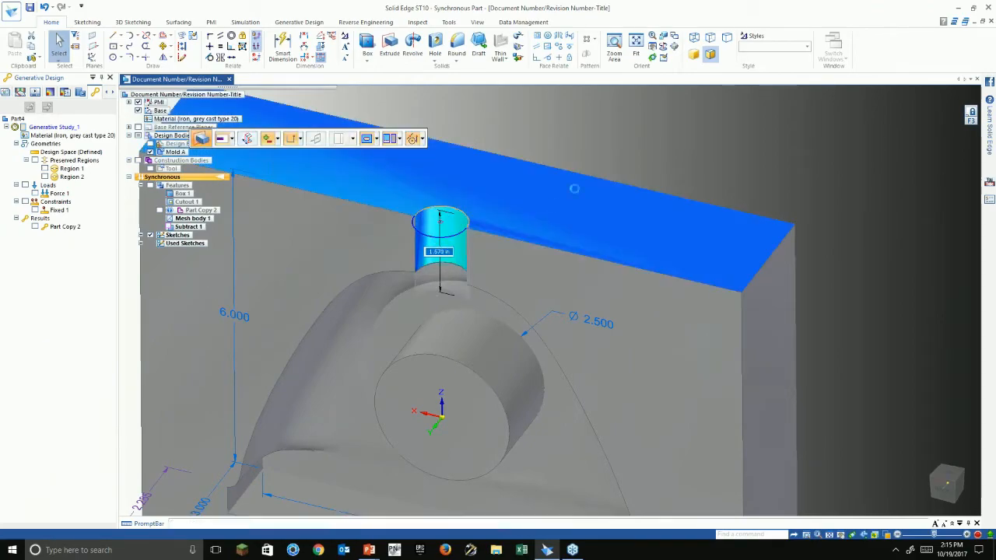
pyautogui.scroll(-3, 632, 153)
pyautogui.moveTo(633, 154); pyautogui.dragTo(645, 125, button='middle')
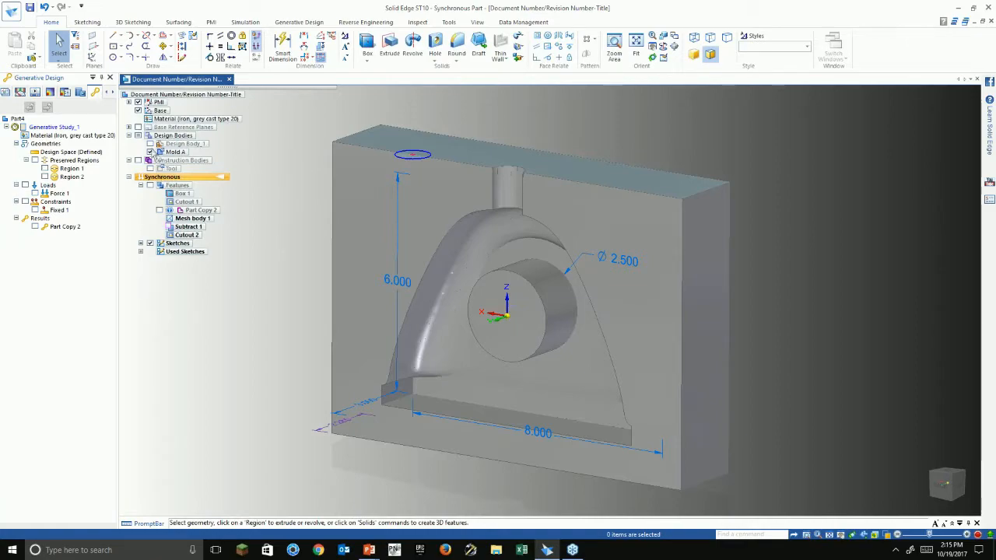
# - Hide Mold A, show the Tool body, and make Tool the active body
pyautogui.click(150, 152)
pyautogui.click(150, 168)
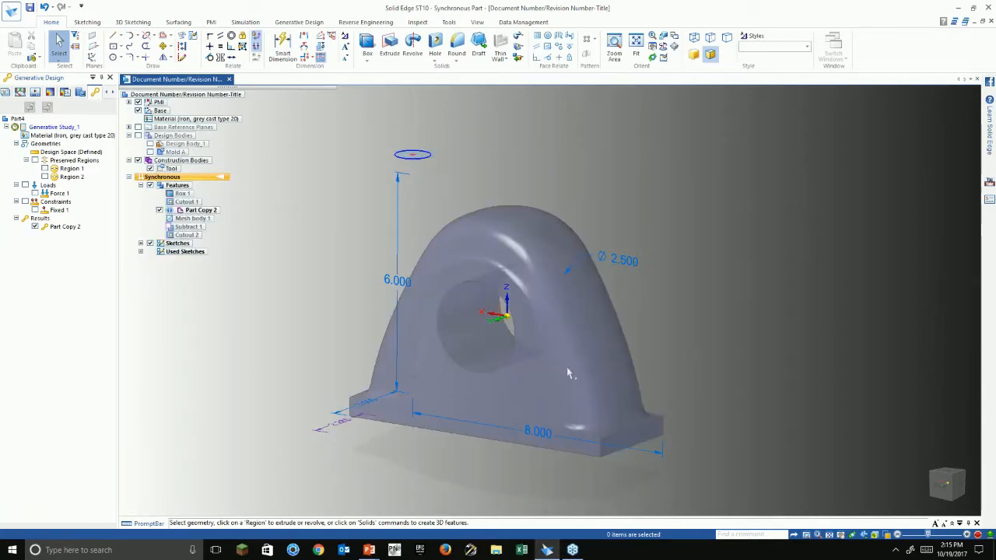
pyautogui.rightClick(173, 170)
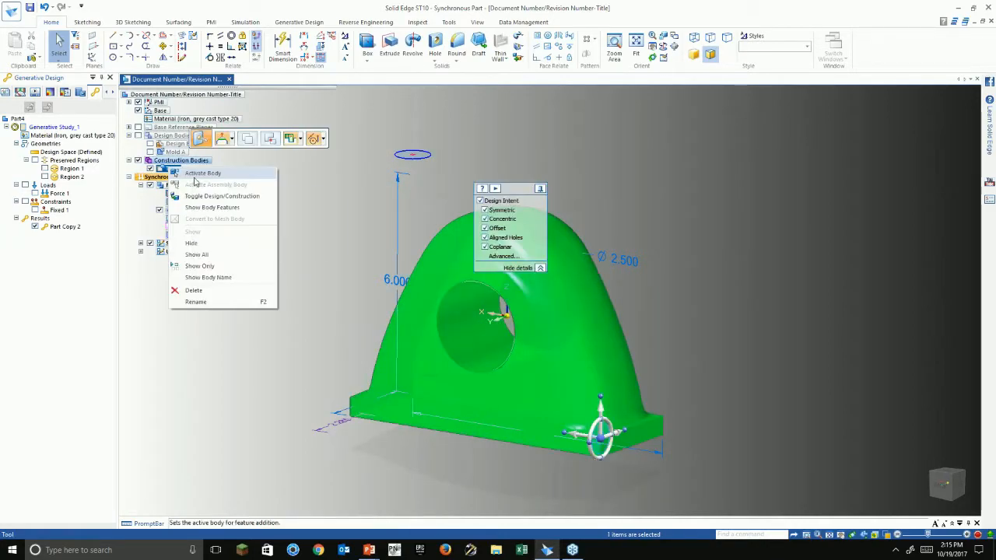
pyautogui.click(199, 173)
# - Display the generative result's stress plot, examine it around the hole, and return to the normal shaded view
pyautogui.click(299, 21)
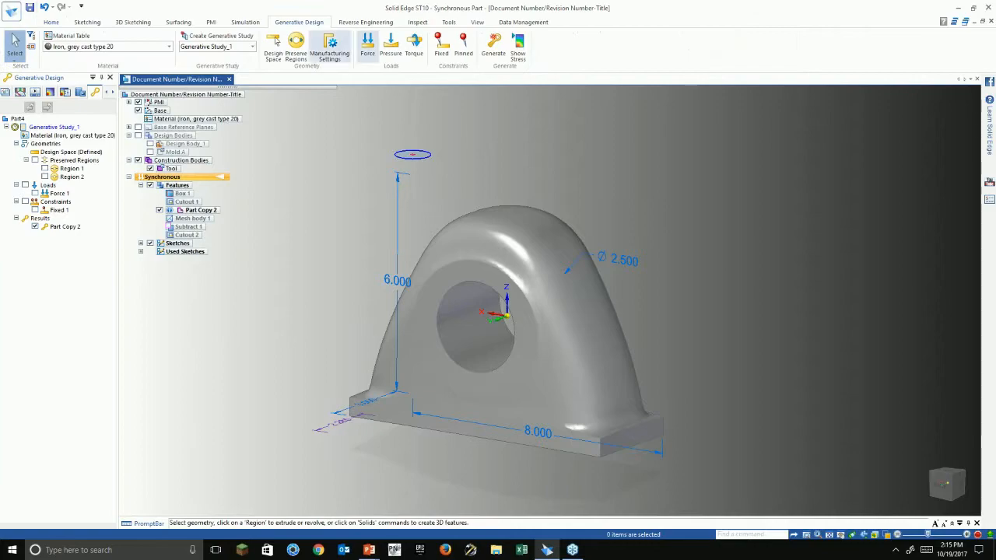
pyautogui.click(518, 50)
pyautogui.scroll(3, 467, 416)
pyautogui.moveTo(484, 400); pyautogui.dragTo(503, 410, button='middle')
pyautogui.scroll(-1, 509, 434)
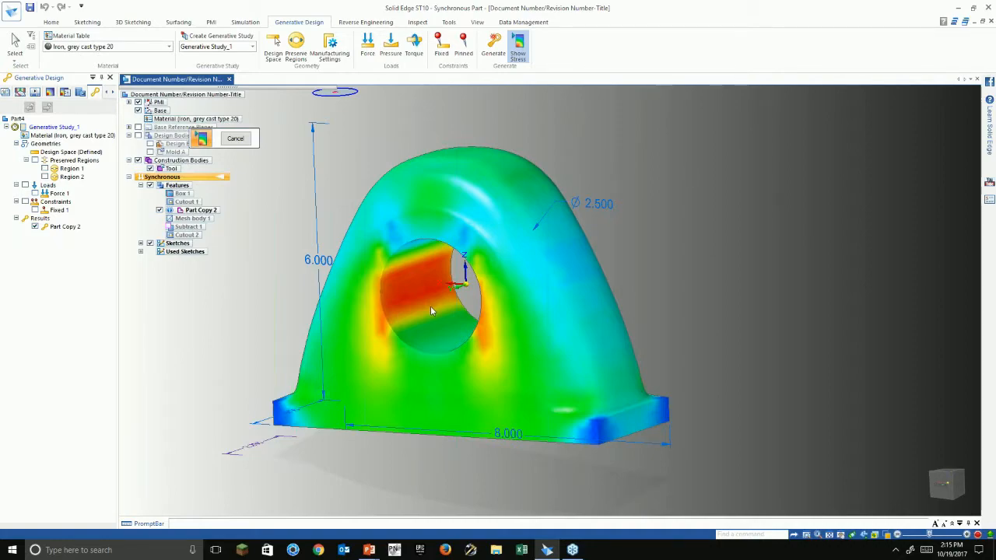
pyautogui.moveTo(430, 307); pyautogui.dragTo(408, 354, button='middle')
pyautogui.press('Escape')
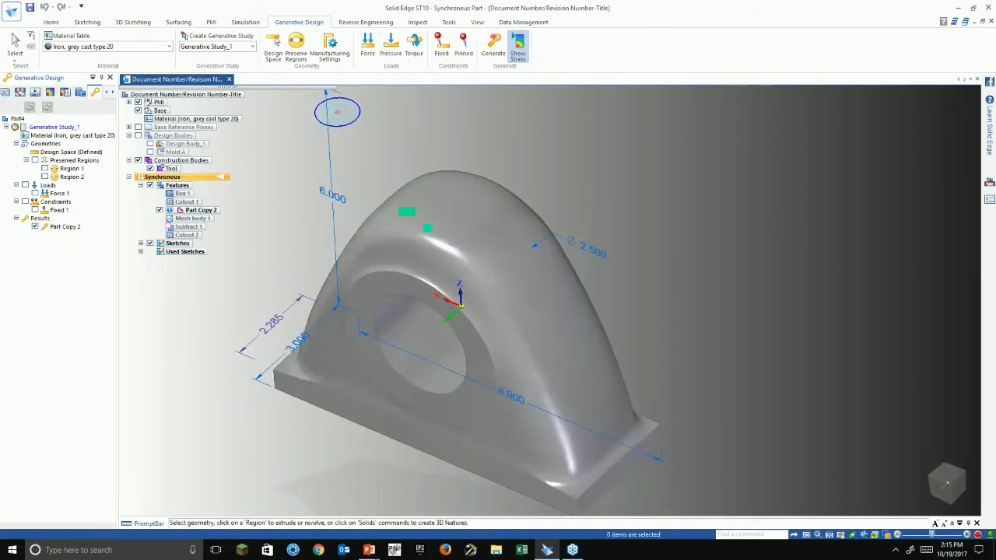
pyautogui.scroll(-2, 440, 313)
pyautogui.moveTo(549, 313); pyautogui.dragTo(579, 271, button='middle')
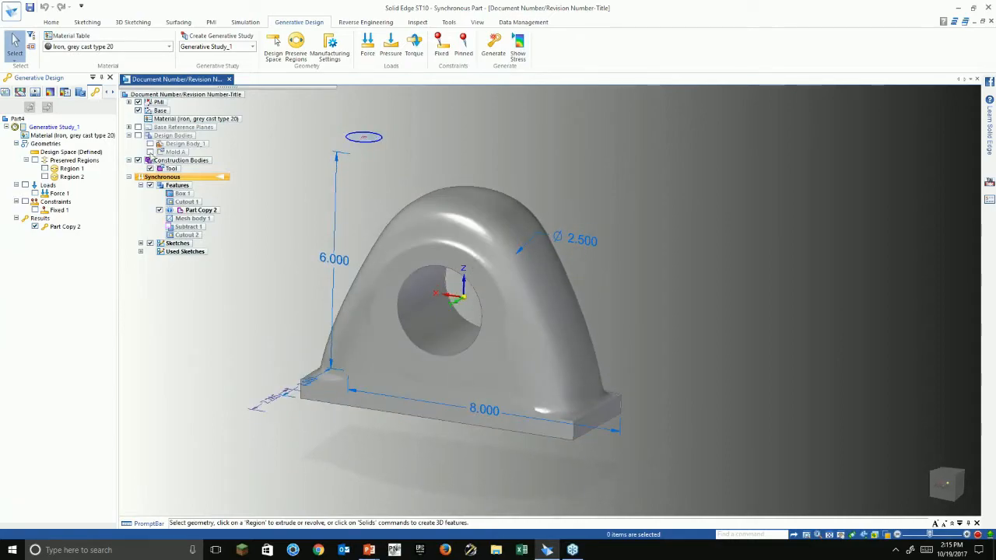
# - Show the Mold A body again, and close the document without saving its changes
pyautogui.click(150, 152)
pyautogui.moveTo(462, 303); pyautogui.dragTo(528, 372, button='middle')
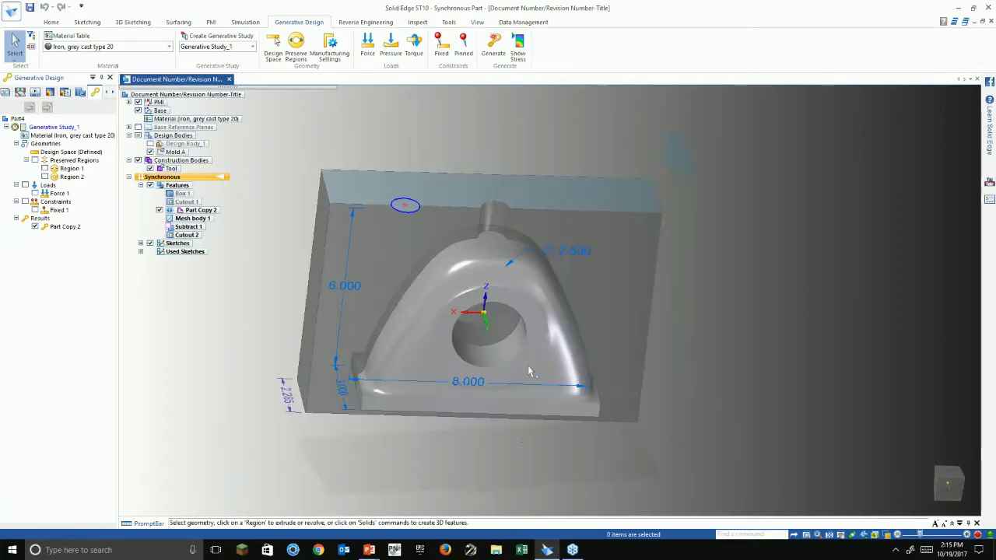
pyautogui.click(229, 80)
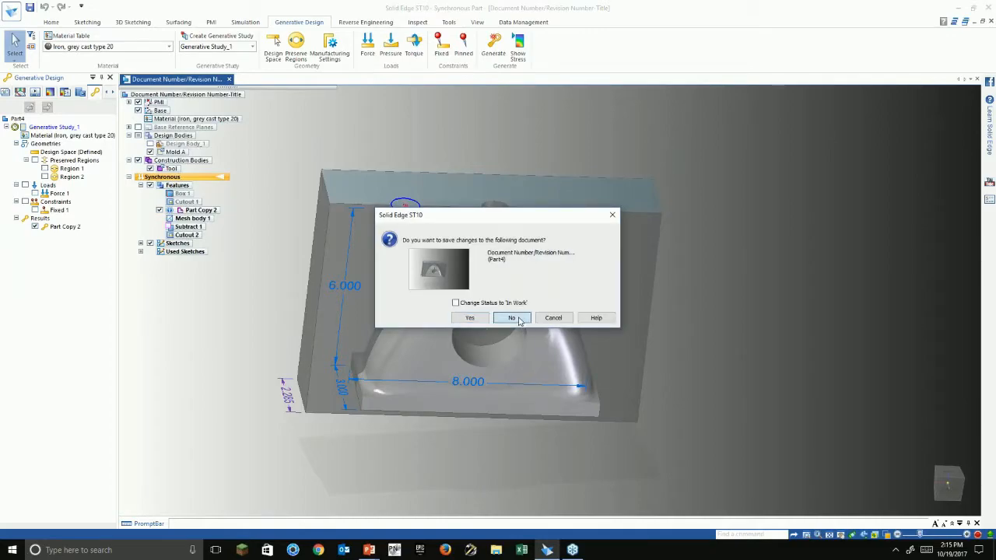
pyautogui.click(513, 318)
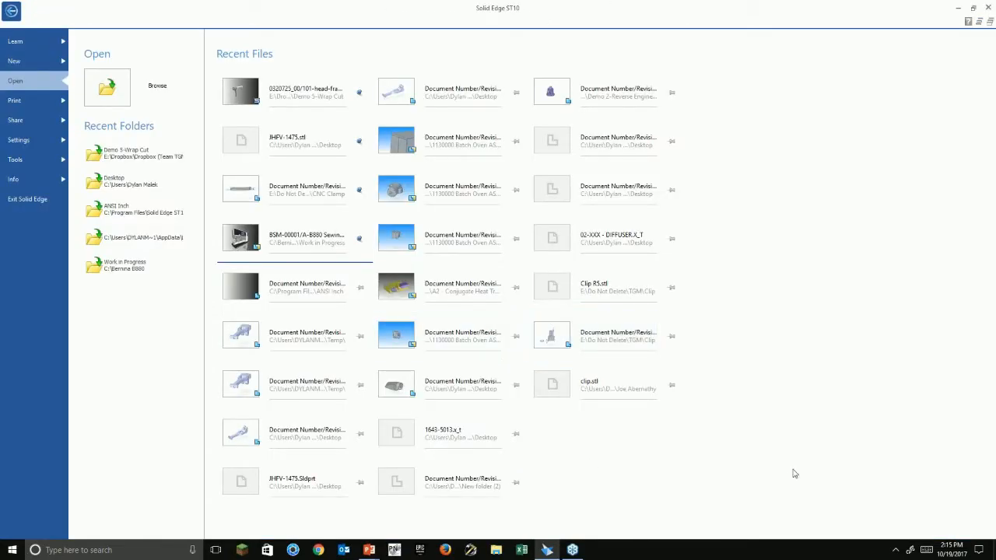
# - Open the recent file JHFV-1475.stl using the ansi inch part.par template
pyautogui.click(29, 64)
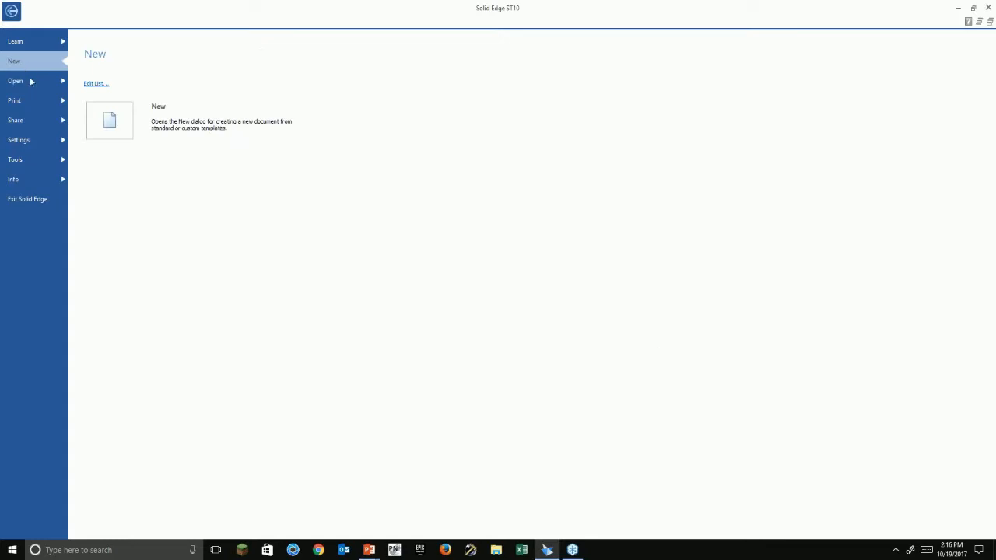
pyautogui.click(32, 84)
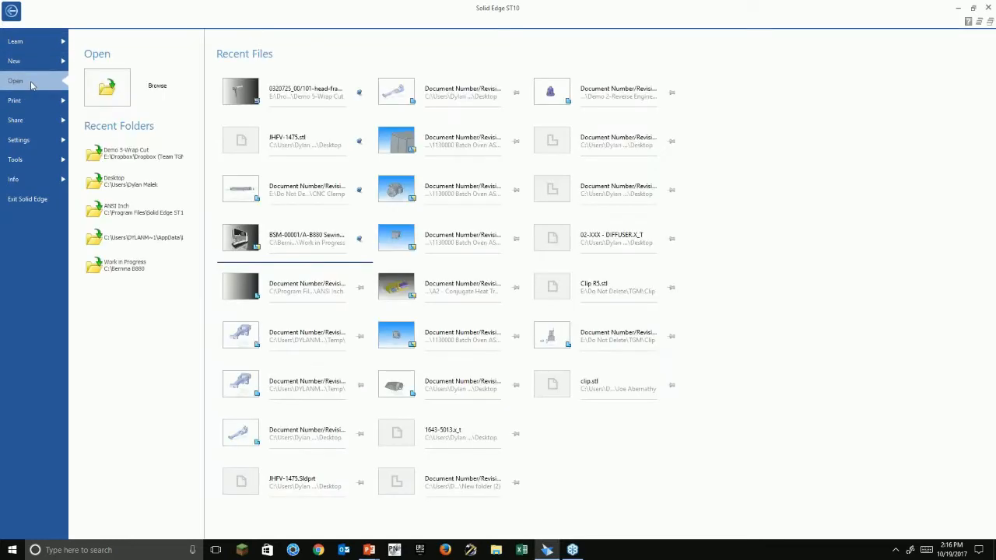
pyautogui.click(315, 131)
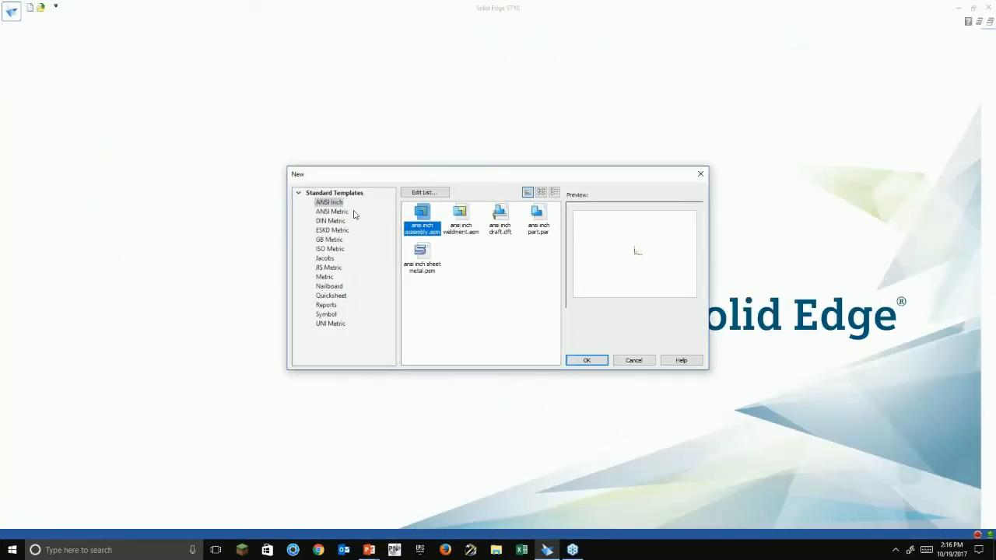
pyautogui.click(537, 221)
pyautogui.click(586, 360)
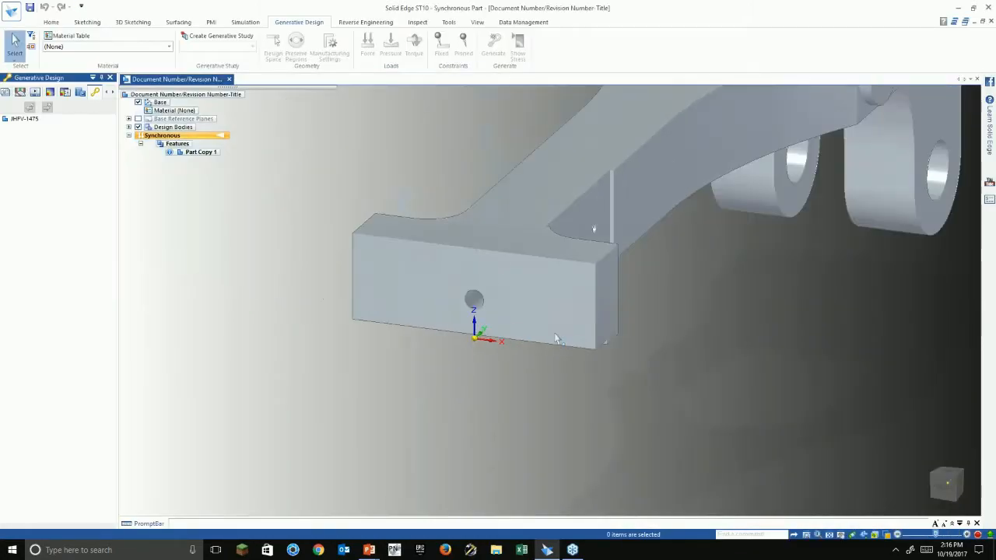
# - Examine the imported mesh's facets around the bosses and lugs in wireframe, and return to the shaded view with visible edges
pyautogui.scroll(-2, 530, 351)
pyautogui.moveTo(531, 350); pyautogui.dragTo(398, 372, button='middle')
pyautogui.click(886, 536)
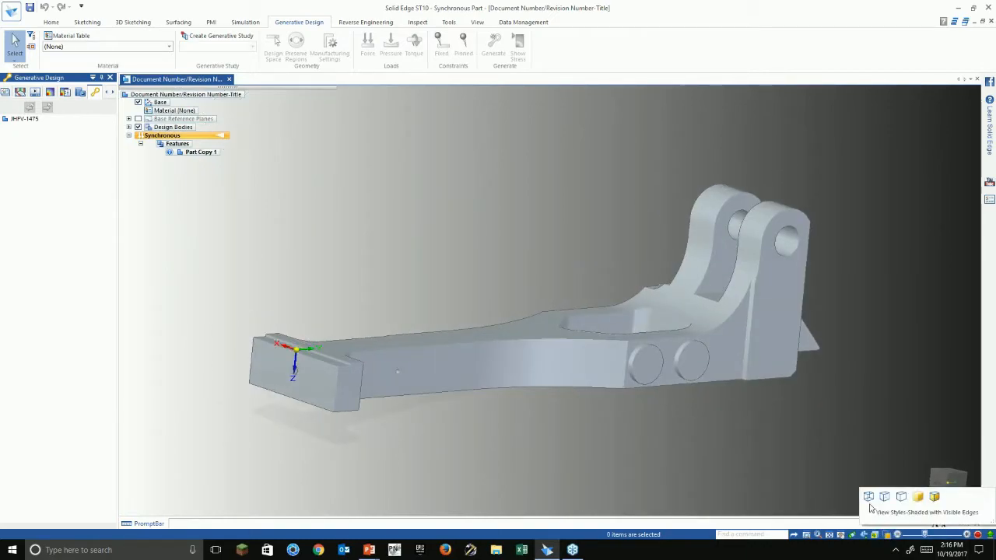
pyautogui.click(869, 499)
pyautogui.moveTo(761, 417)
pyautogui.keyDown('shift'); pyautogui.mouseDown(button='middle')
pyautogui.moveTo(552, 385)
pyautogui.moveTo(378, 394)
pyautogui.mouseUp(button='middle'); pyautogui.keyUp('shift')
pyautogui.scroll(2, 296, 340)
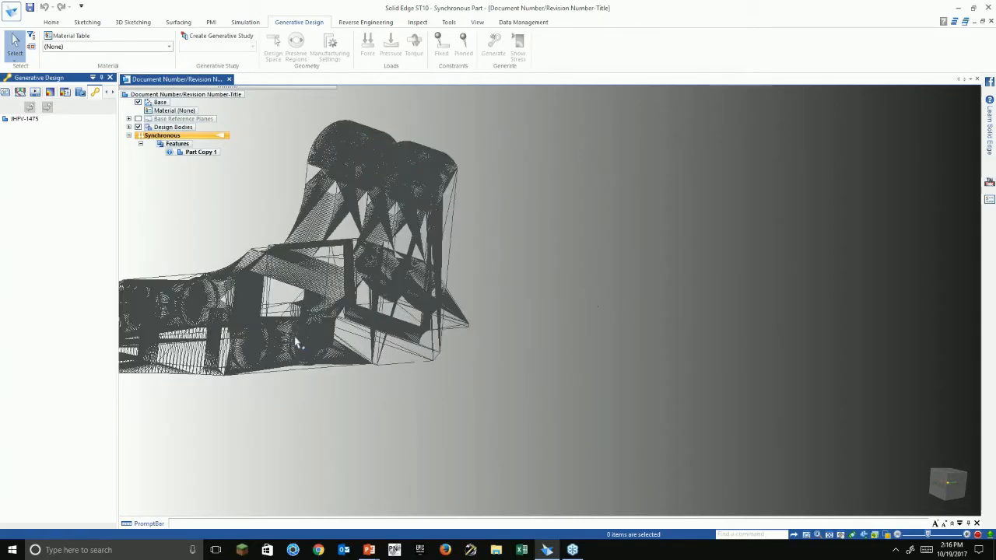
pyautogui.scroll(8, 295, 342)
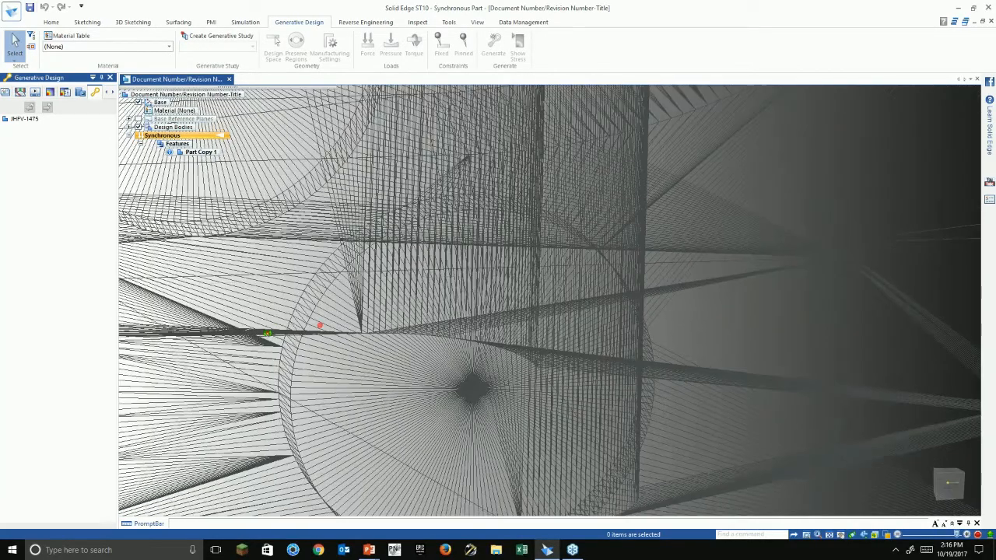
pyautogui.scroll(-10, 296, 342)
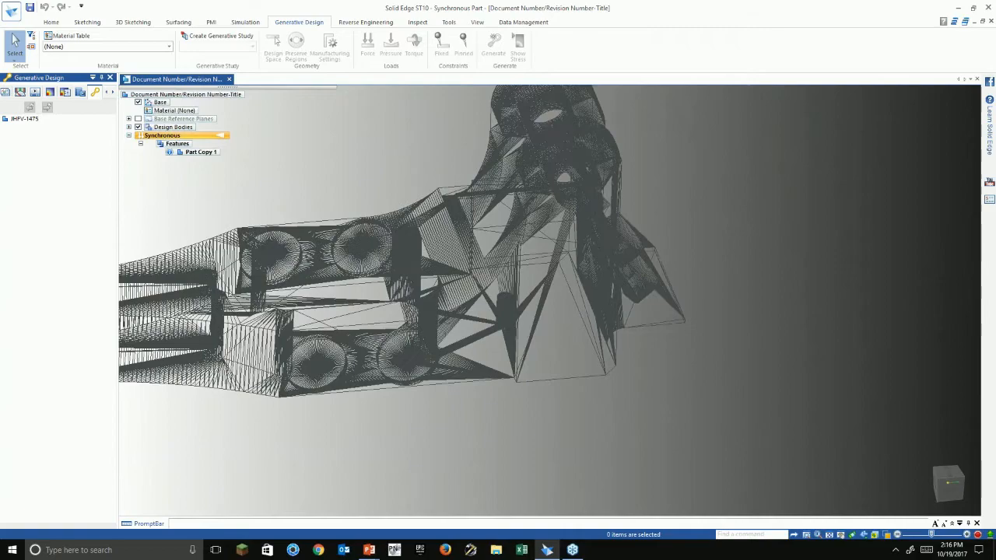
pyautogui.scroll(-4, 296, 342)
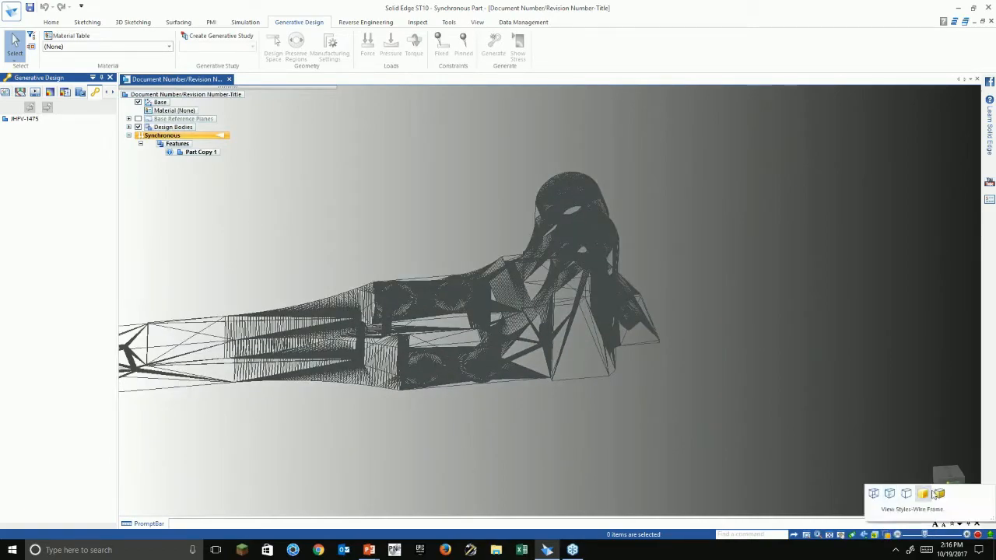
pyautogui.click(940, 494)
pyautogui.moveTo(661, 427)
pyautogui.mouseDown(button='middle')
pyautogui.moveTo(527, 382)
pyautogui.moveTo(579, 382)
pyautogui.mouseUp(button='middle')
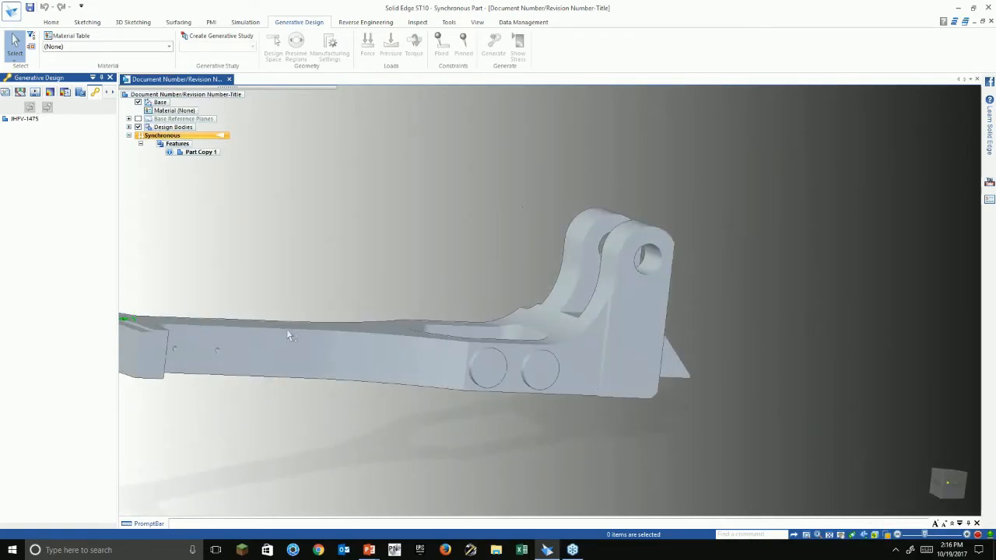
# - Collapse the Generative Design pane to widen the model view, and inspect the mesh around the arm's central opening
pyautogui.click(102, 78)
pyautogui.moveTo(311, 268); pyautogui.dragTo(342, 327, button='middle')
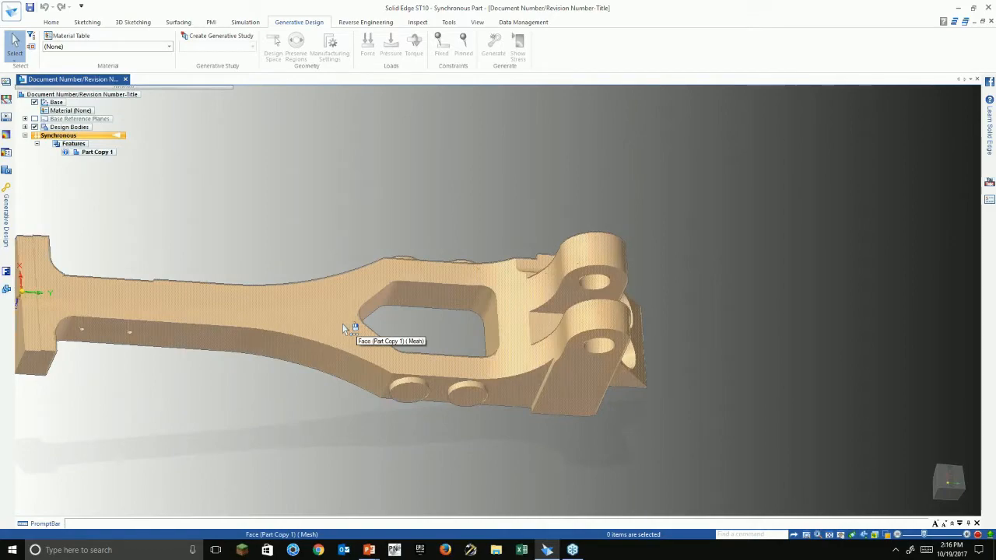
pyautogui.moveTo(410, 347); pyautogui.dragTo(456, 313, button='middle')
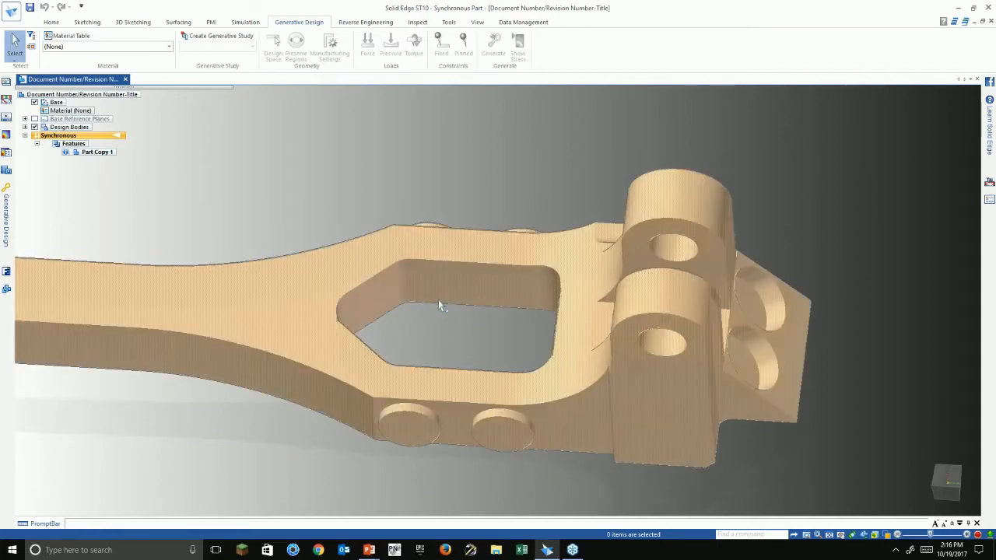
pyautogui.moveTo(239, 221); pyautogui.dragTo(218, 220, button='middle')
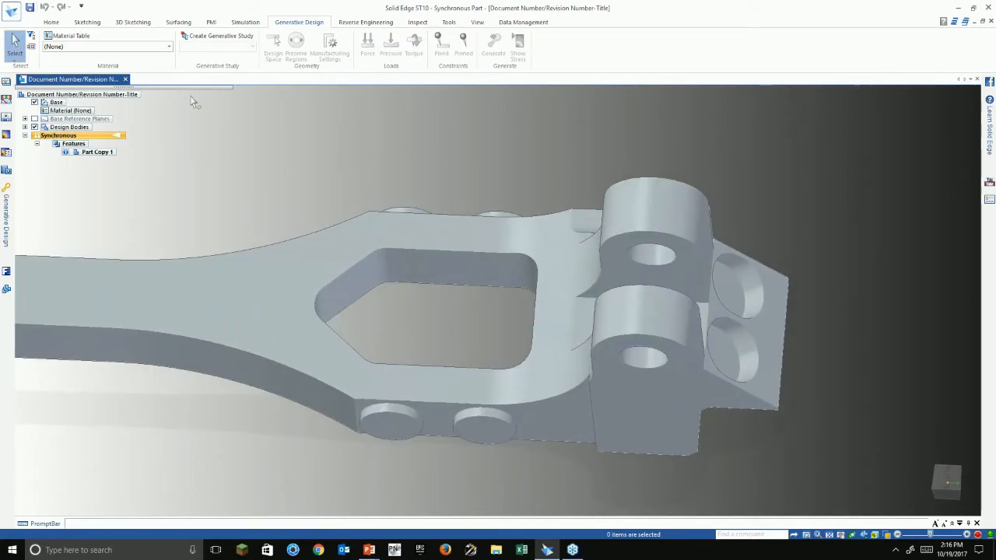
pyautogui.click(365, 22)
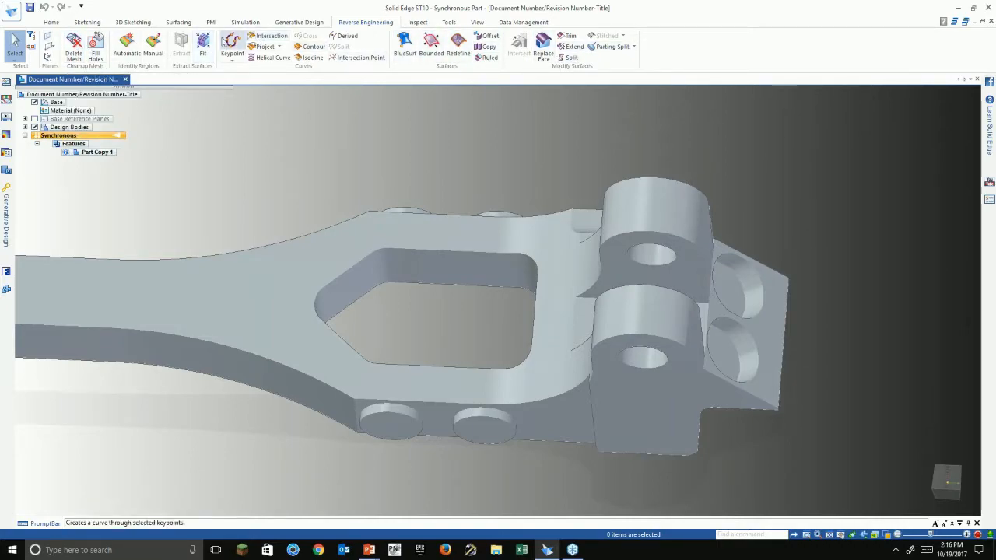
pyautogui.click(173, 22)
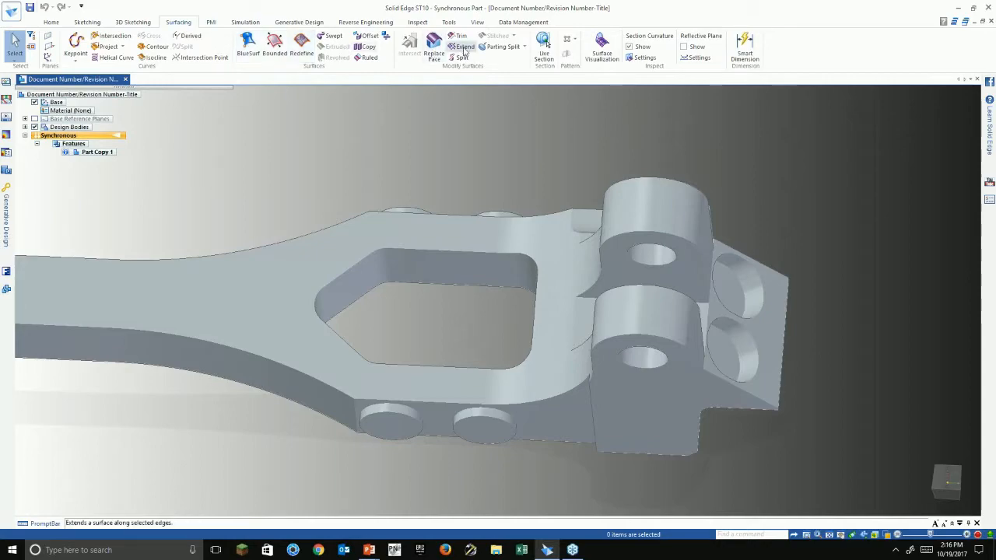
pyautogui.click(371, 22)
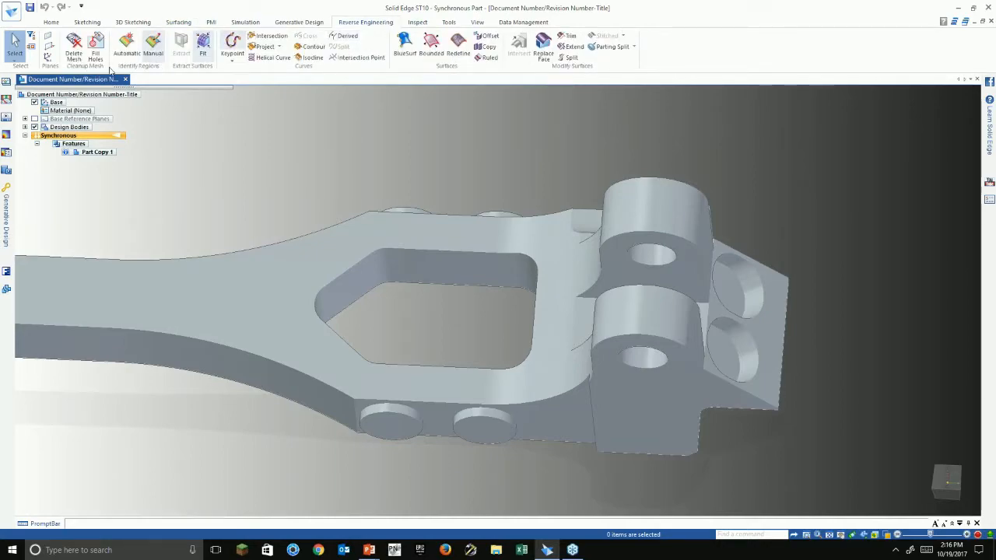
pyautogui.click(74, 43)
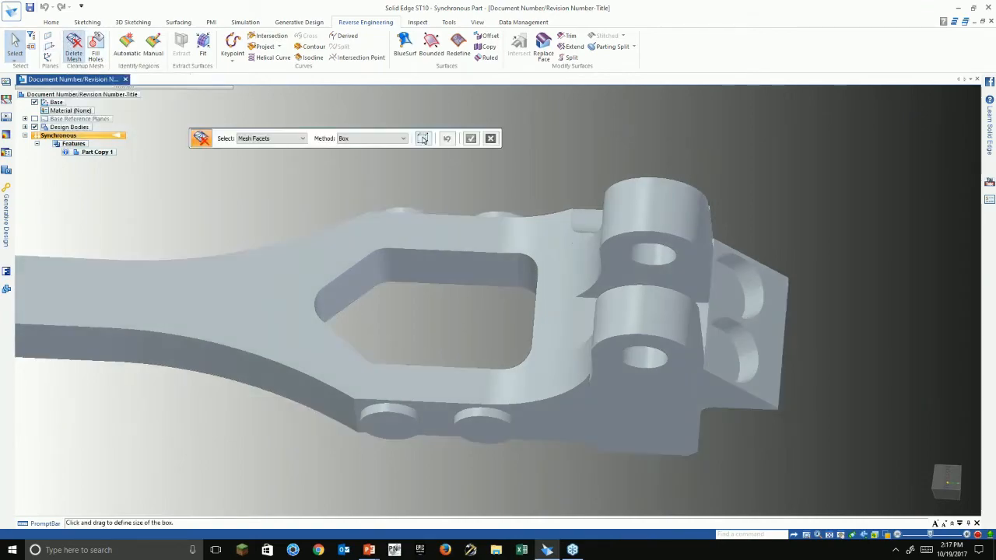
pyautogui.click(270, 138)
pyautogui.click(269, 155)
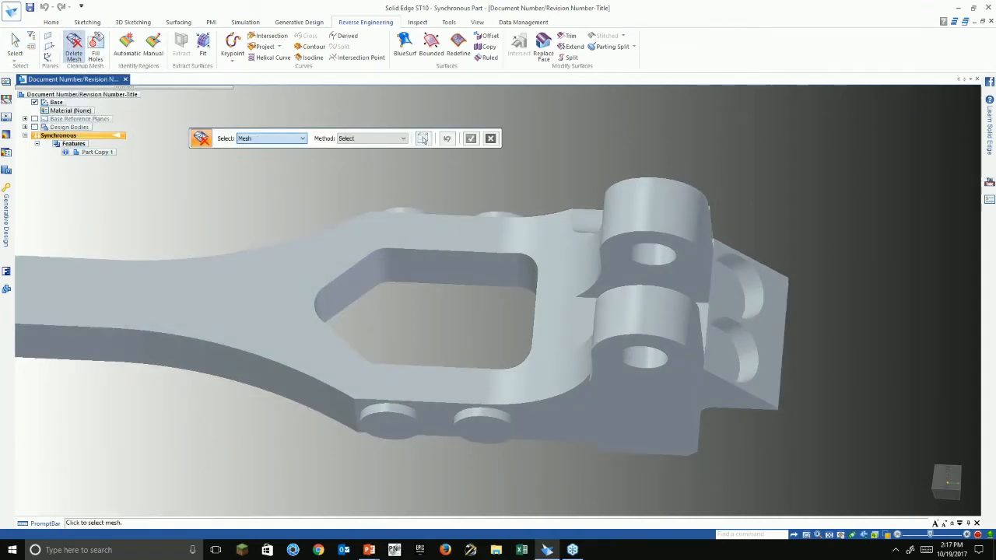
pyautogui.click(266, 140)
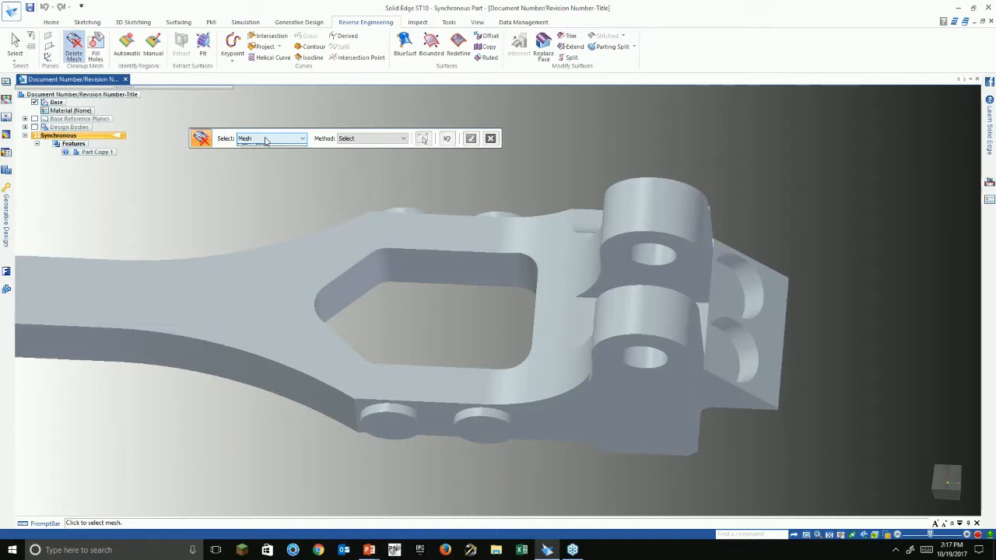
pyautogui.click(261, 146)
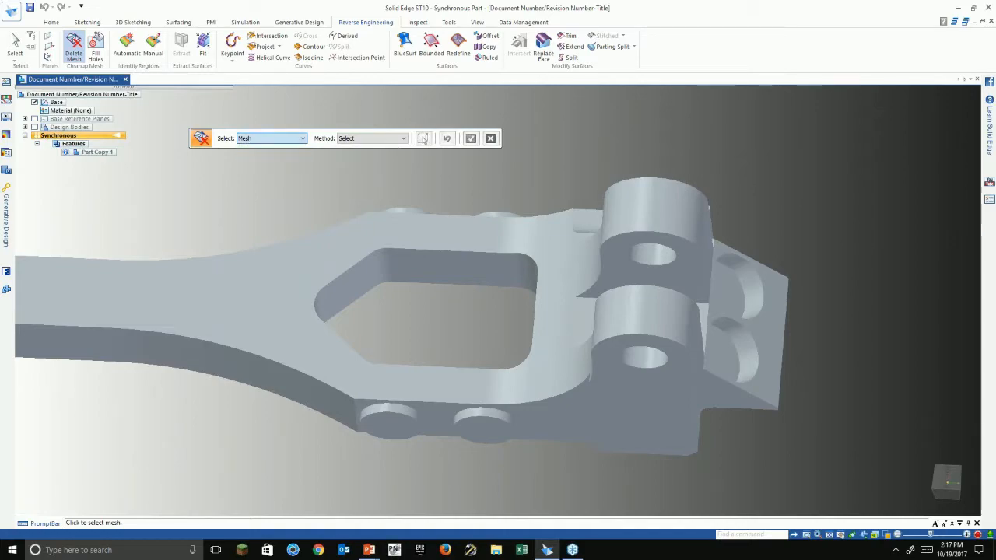
pyautogui.click(323, 240)
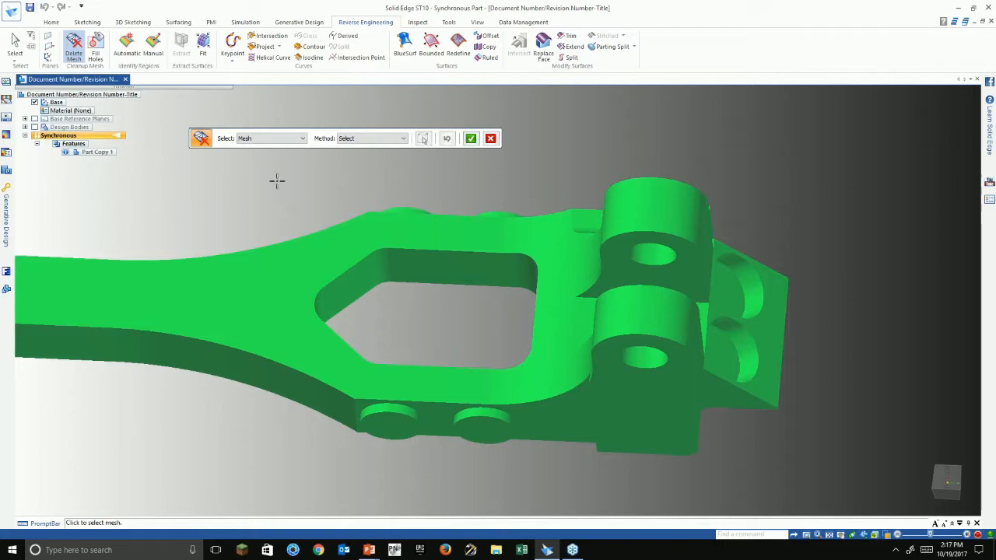
pyautogui.click(270, 138)
pyautogui.click(261, 155)
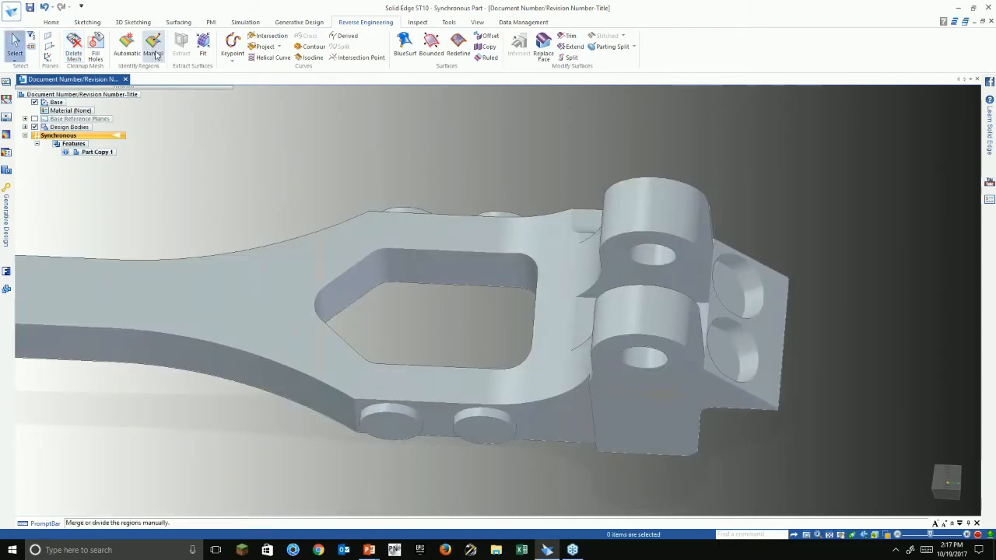
pyautogui.click(127, 46)
pyautogui.click(339, 140)
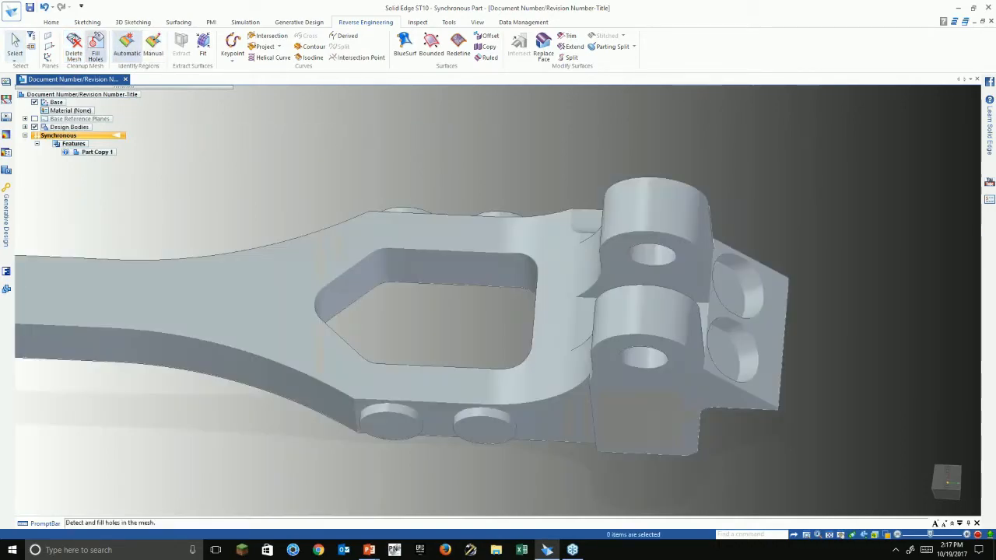
pyautogui.click(125, 49)
pyautogui.click(95, 53)
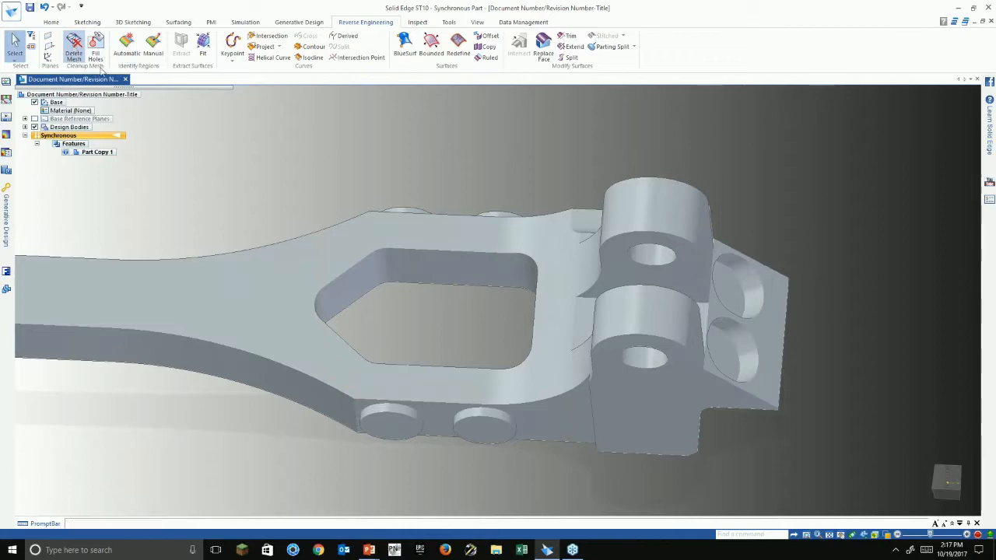
# - Set Delete Mesh to Mesh Facets with the Brush method, and mark the opening's long side wall, rounded corner and end wall
pyautogui.click(74, 47)
pyautogui.click(285, 139)
pyautogui.click(287, 152)
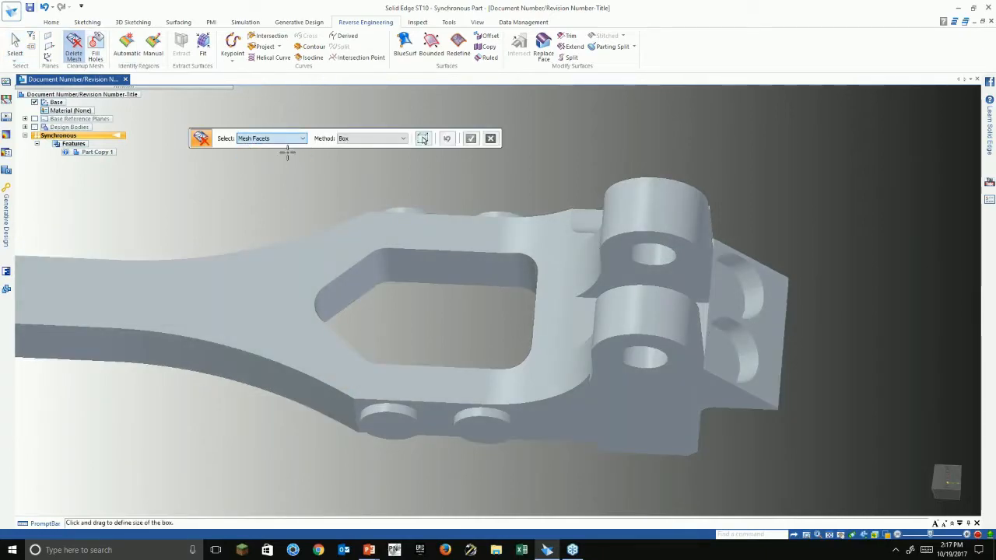
pyautogui.click(361, 140)
pyautogui.click(358, 154)
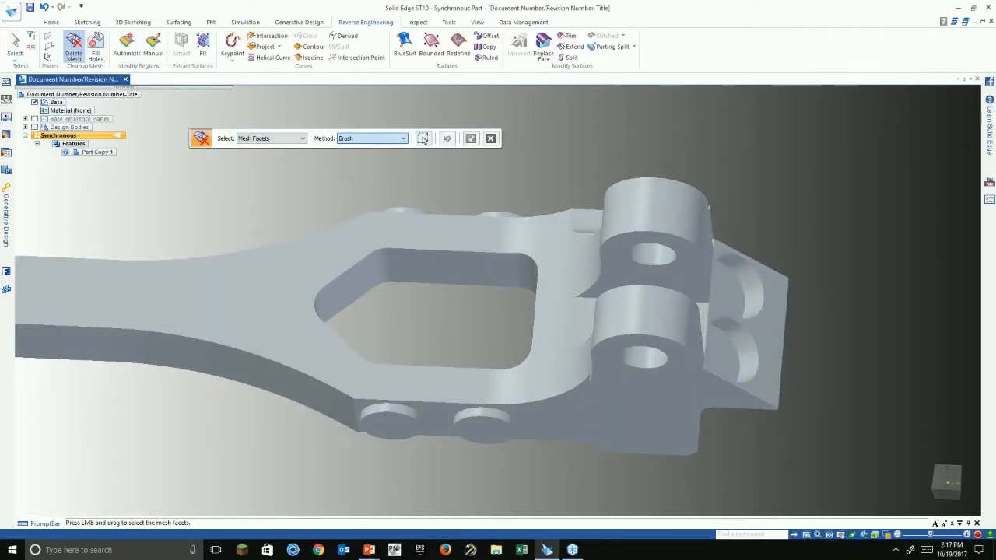
pyautogui.scroll(3, 459, 307)
pyautogui.moveTo(320, 222)
pyautogui.mouseDown()
pyautogui.moveTo(327, 231)
pyautogui.moveTo(450, 230)
pyautogui.mouseUp()
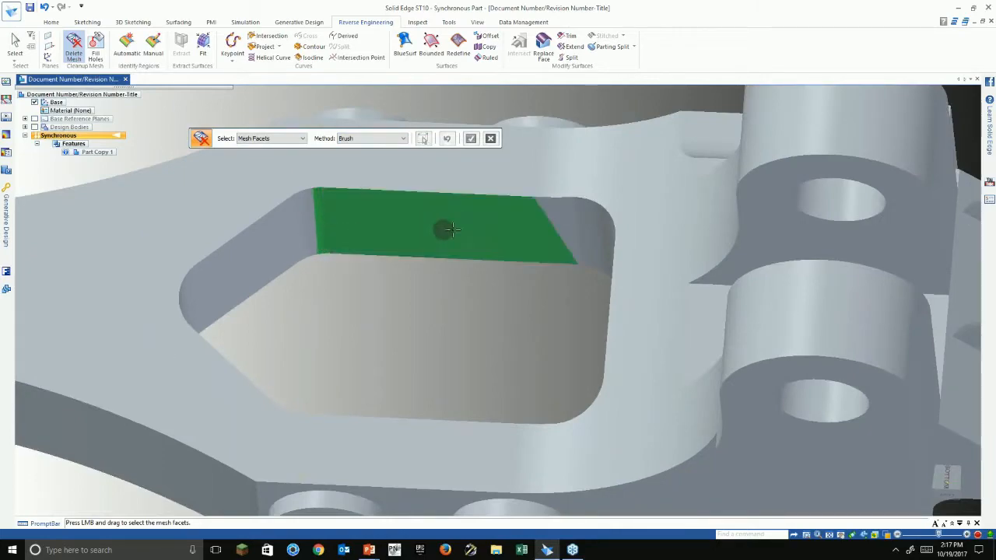
pyautogui.moveTo(488, 228); pyautogui.dragTo(532, 225, button='middle')
pyautogui.moveTo(532, 225)
pyautogui.mouseDown()
pyautogui.moveTo(636, 280)
pyautogui.moveTo(552, 226)
pyautogui.mouseUp()
pyautogui.moveTo(552, 225)
pyautogui.mouseDown(button='middle')
pyautogui.moveTo(623, 288)
pyautogui.moveTo(629, 334)
pyautogui.mouseUp(button='middle')
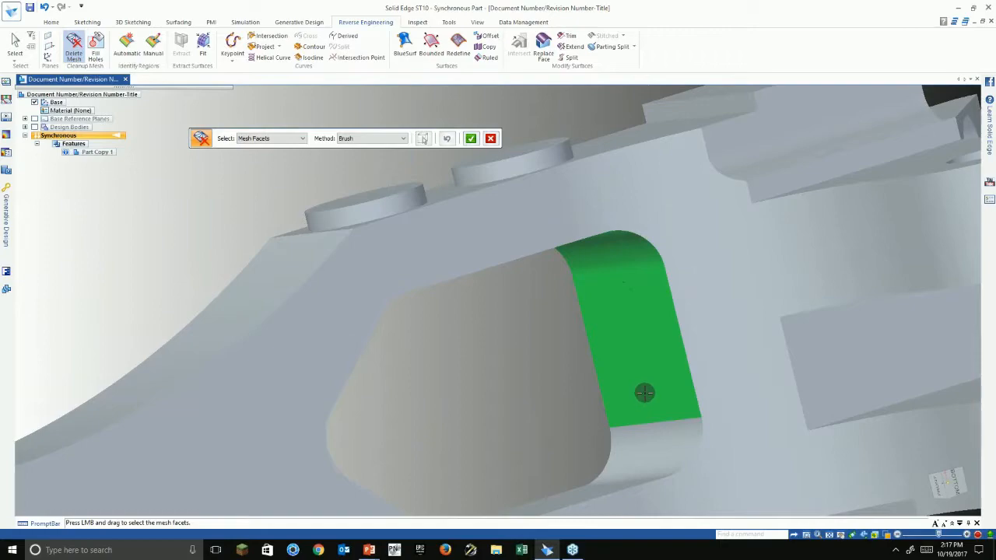
pyautogui.moveTo(645, 393); pyautogui.dragTo(537, 195, button='middle')
pyautogui.moveTo(537, 195)
pyautogui.mouseDown()
pyautogui.moveTo(540, 278)
pyautogui.moveTo(482, 319)
pyautogui.moveTo(363, 360)
pyautogui.mouseUp()
pyautogui.moveTo(364, 360)
pyautogui.mouseDown(button='middle')
pyautogui.moveTo(352, 381)
pyautogui.moveTo(685, 312)
pyautogui.mouseUp(button='middle')
pyautogui.moveTo(656, 335)
pyautogui.mouseDown()
pyautogui.moveTo(563, 350)
pyautogui.moveTo(502, 345)
pyautogui.mouseUp()
pyautogui.moveTo(503, 345)
pyautogui.mouseDown(button='middle')
pyautogui.moveTo(561, 349)
pyautogui.moveTo(517, 356)
pyautogui.moveTo(472, 302)
pyautogui.mouseUp(button='middle')
pyautogui.click(604, 364)
pyautogui.moveTo(406, 174)
pyautogui.mouseDown()
pyautogui.moveTo(458, 333)
pyautogui.moveTo(485, 359)
pyautogui.mouseUp()
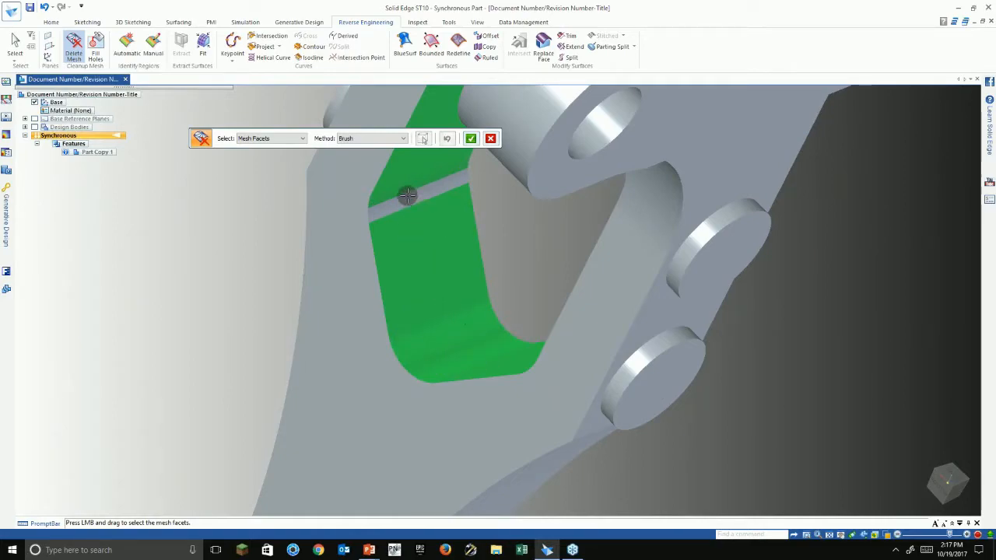
pyautogui.scroll(4, 411, 192)
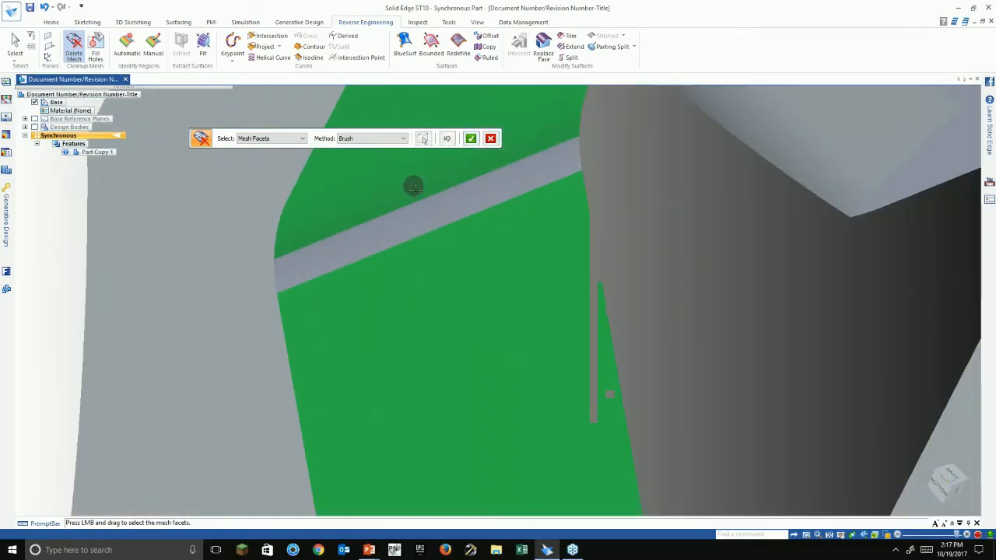
pyautogui.scroll(3, 428, 221)
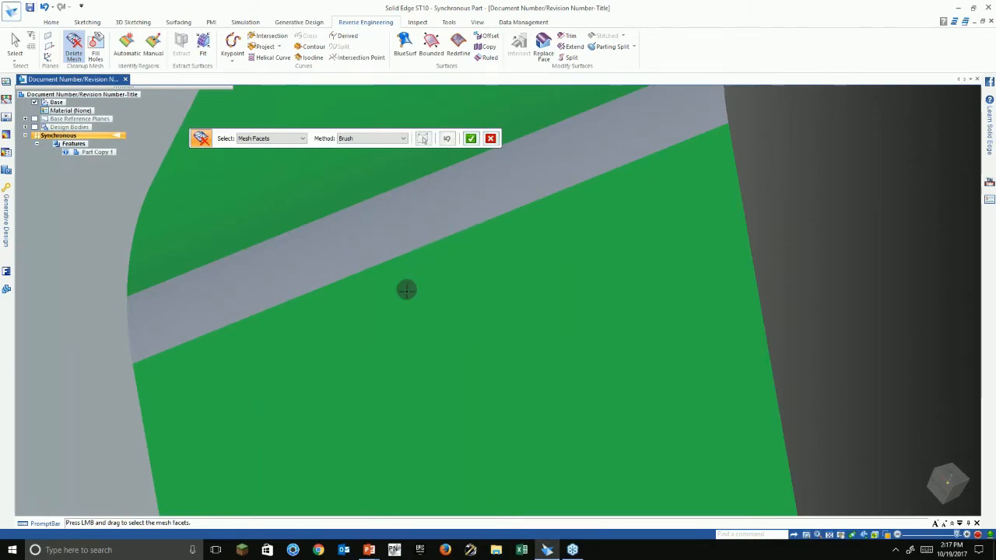
pyautogui.scroll(-4, 406, 293)
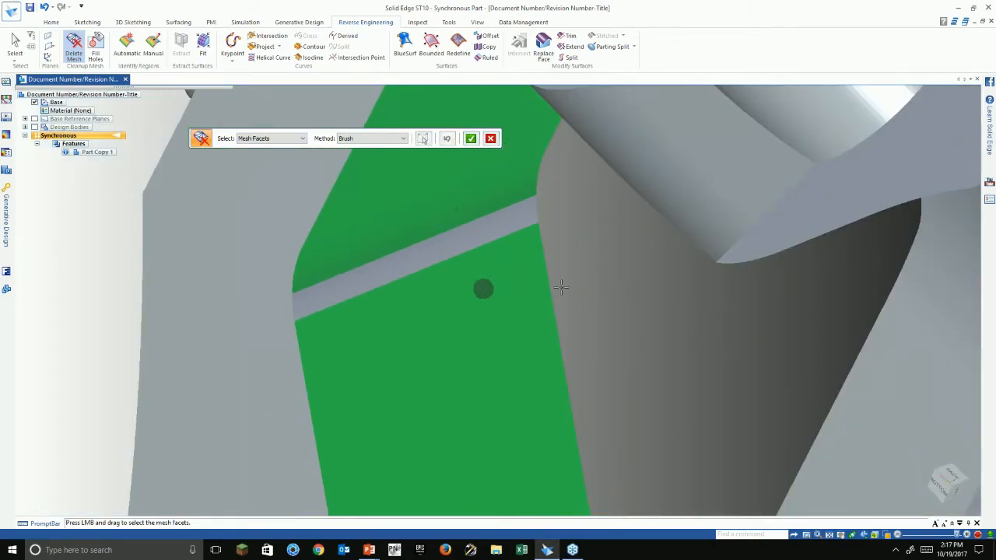
pyautogui.rightClick(640, 294)
pyautogui.scroll(-3, 478, 291)
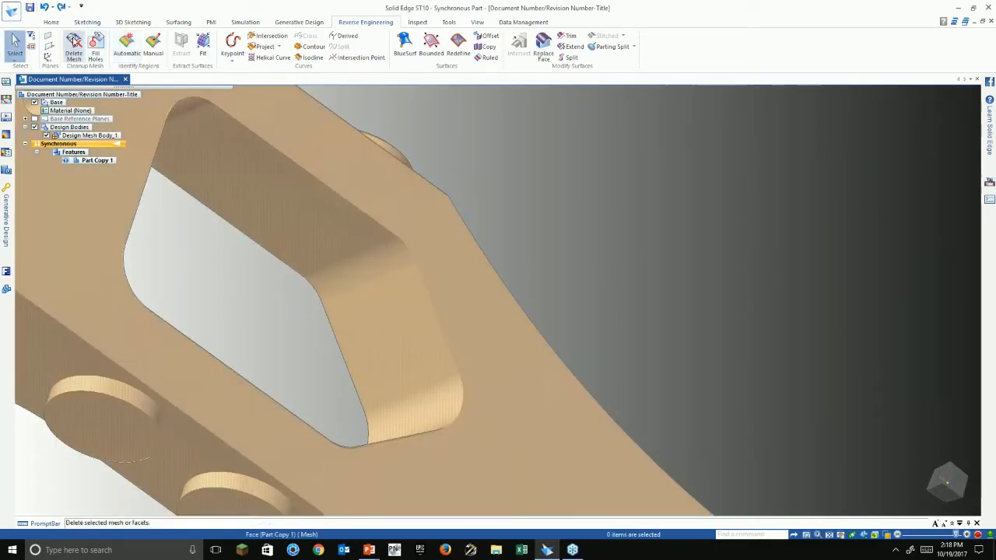
# - Restart Delete Mesh on Mesh Facets with the Brush method, and mark the opening's first side walls and the rounded corner between them
pyautogui.click(74, 42)
pyautogui.keyDown('shift'); pyautogui.moveTo(435, 229); pyautogui.dragTo(636, 216, button='middle'); pyautogui.keyUp('shift')
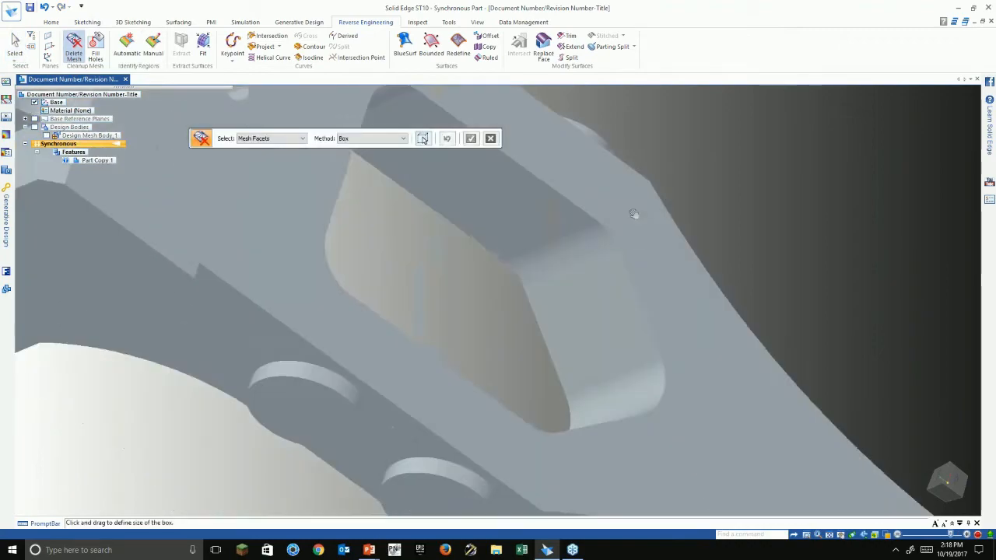
pyautogui.click(372, 140)
pyautogui.click(362, 155)
pyautogui.moveTo(420, 175)
pyautogui.mouseDown()
pyautogui.moveTo(534, 240)
pyautogui.moveTo(578, 312)
pyautogui.moveTo(576, 348)
pyautogui.mouseUp()
pyautogui.moveTo(574, 333); pyautogui.dragTo(583, 394, button='middle')
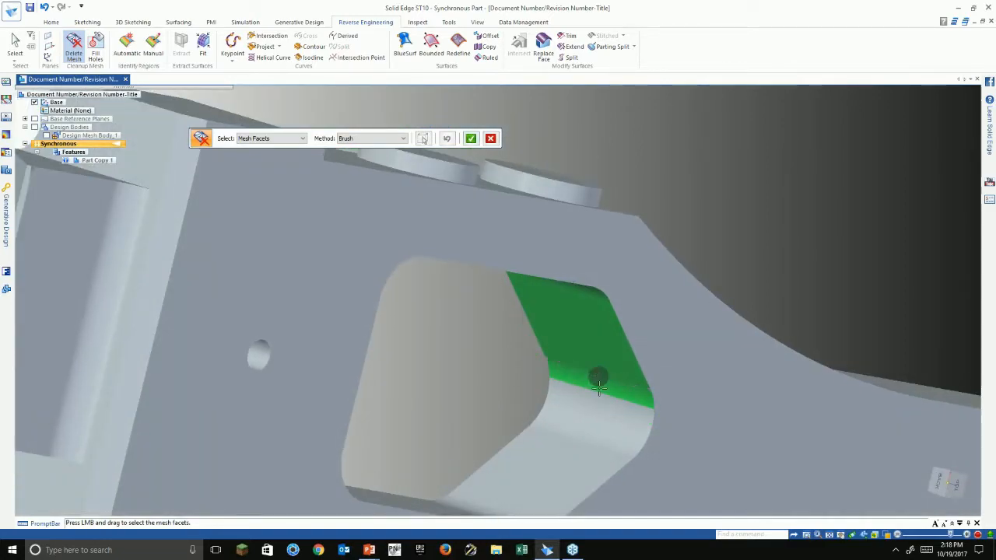
pyautogui.moveTo(598, 381); pyautogui.dragTo(585, 440)
# - Brush over the opening's remaining side walls and rounded corners, and delete all marked facets
pyautogui.moveTo(571, 449)
pyautogui.mouseDown(button='middle')
pyautogui.moveTo(633, 329)
pyautogui.moveTo(619, 343)
pyautogui.mouseUp(button='middle')
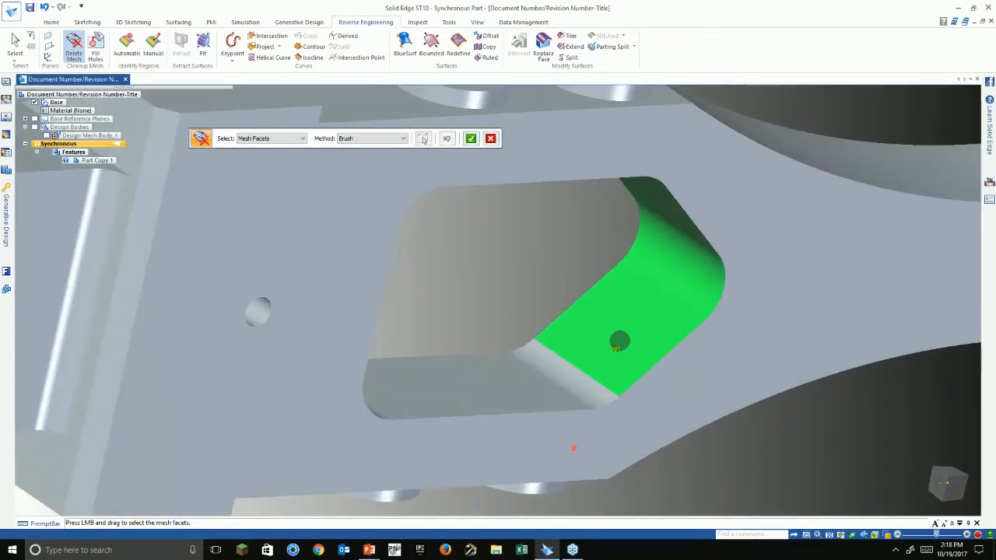
pyautogui.moveTo(623, 320)
pyautogui.mouseDown()
pyautogui.moveTo(560, 374)
pyautogui.moveTo(522, 386)
pyautogui.mouseUp()
pyautogui.moveTo(522, 387); pyautogui.dragTo(412, 399, button='middle')
pyautogui.moveTo(276, 347); pyautogui.dragTo(438, 389)
pyautogui.moveTo(422, 386); pyautogui.dragTo(349, 355, button='middle')
pyautogui.moveTo(315, 339)
pyautogui.mouseDown()
pyautogui.moveTo(285, 258)
pyautogui.moveTo(275, 185)
pyautogui.mouseUp()
pyautogui.scroll(-3, 325, 235)
pyautogui.moveTo(637, 348)
pyautogui.mouseDown(button='middle')
pyautogui.moveTo(318, 344)
pyautogui.moveTo(163, 358)
pyautogui.mouseUp(button='middle')
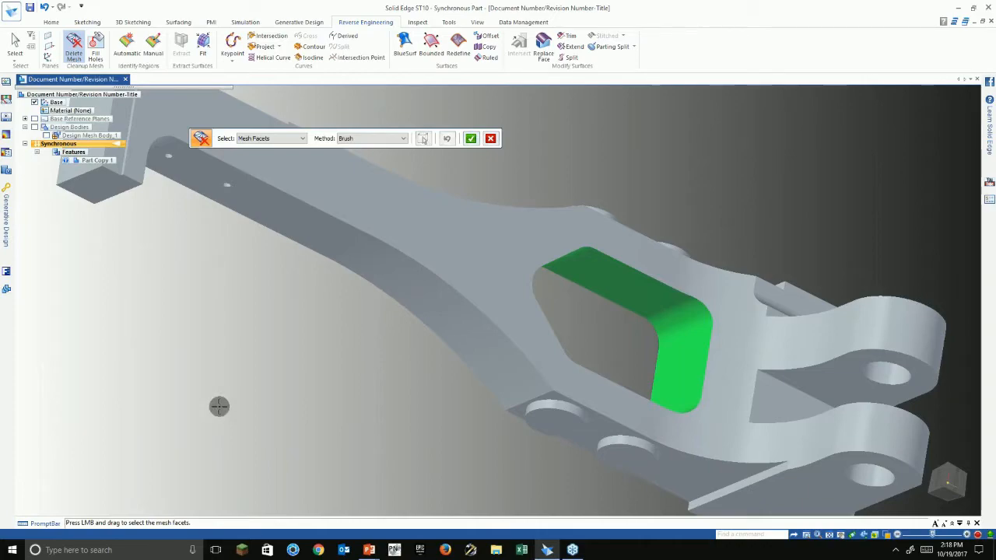
pyautogui.moveTo(218, 405); pyautogui.dragTo(258, 403, button='middle')
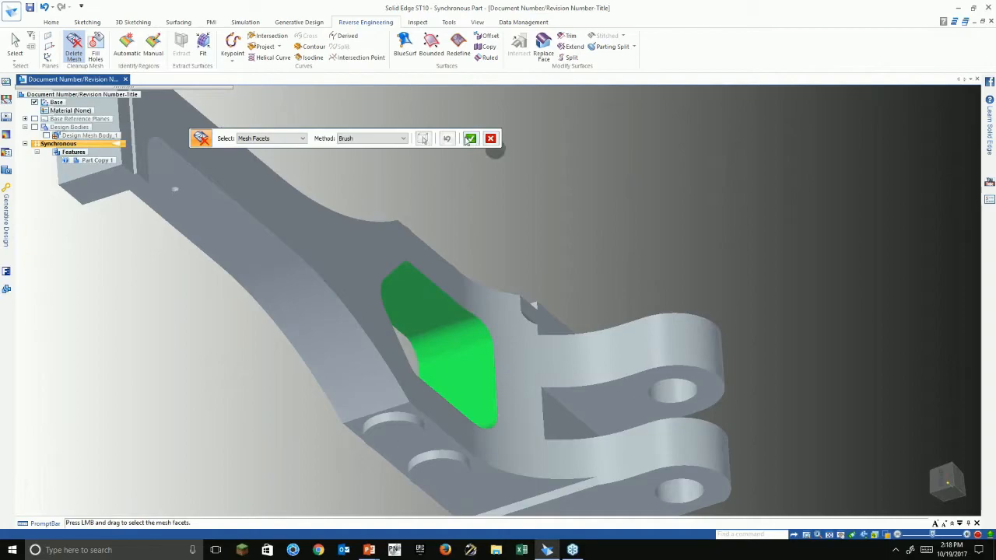
# - Brush over part of the inner wall of the small round hole beside the opening, and delete those facets
pyautogui.moveTo(579, 234)
pyautogui.mouseDown(button='middle')
pyautogui.moveTo(472, 216)
pyautogui.moveTo(386, 183)
pyautogui.moveTo(382, 289)
pyautogui.moveTo(444, 269)
pyautogui.moveTo(516, 203)
pyautogui.moveTo(592, 177)
pyautogui.moveTo(537, 210)
pyautogui.moveTo(673, 298)
pyautogui.moveTo(789, 336)
pyautogui.moveTo(623, 342)
pyautogui.moveTo(719, 398)
pyautogui.moveTo(660, 375)
pyautogui.mouseUp(button='middle')
pyautogui.scroll(6, 551, 320)
pyautogui.scroll(5, 659, 375)
pyautogui.moveTo(651, 346)
pyautogui.mouseDown()
pyautogui.moveTo(583, 336)
pyautogui.moveTo(661, 332)
pyautogui.moveTo(580, 312)
pyautogui.moveTo(598, 394)
pyautogui.moveTo(649, 390)
pyautogui.mouseUp()
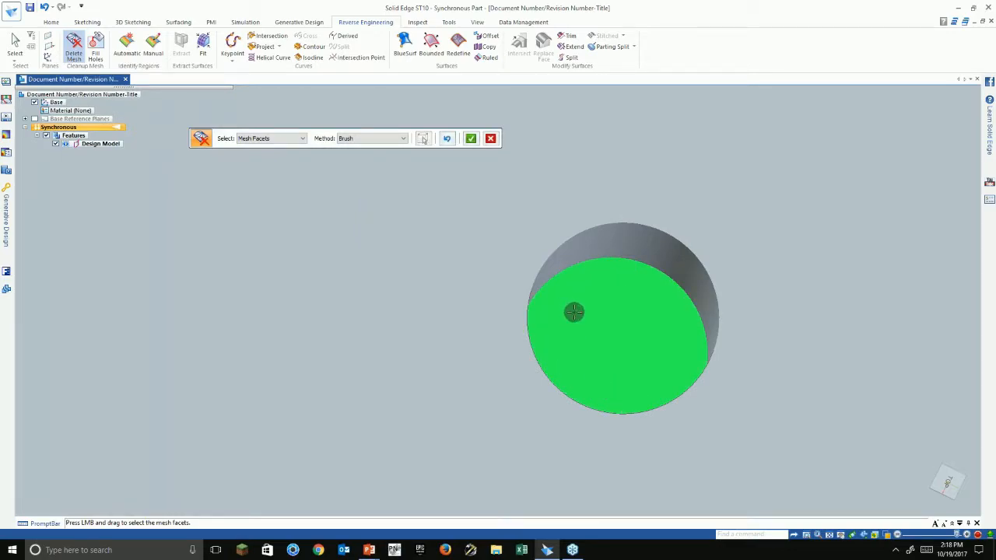
pyautogui.moveTo(573, 298); pyautogui.dragTo(469, 156)
pyautogui.click(471, 138)
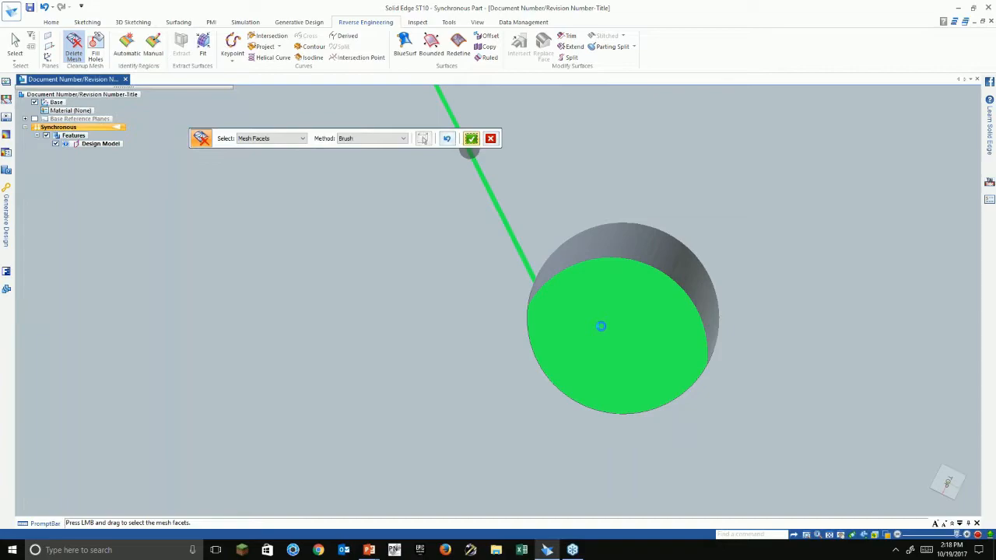
# - Mark the facets around most of the small hole's remaining inner wall with the brush
pyautogui.scroll(-2, 600, 325)
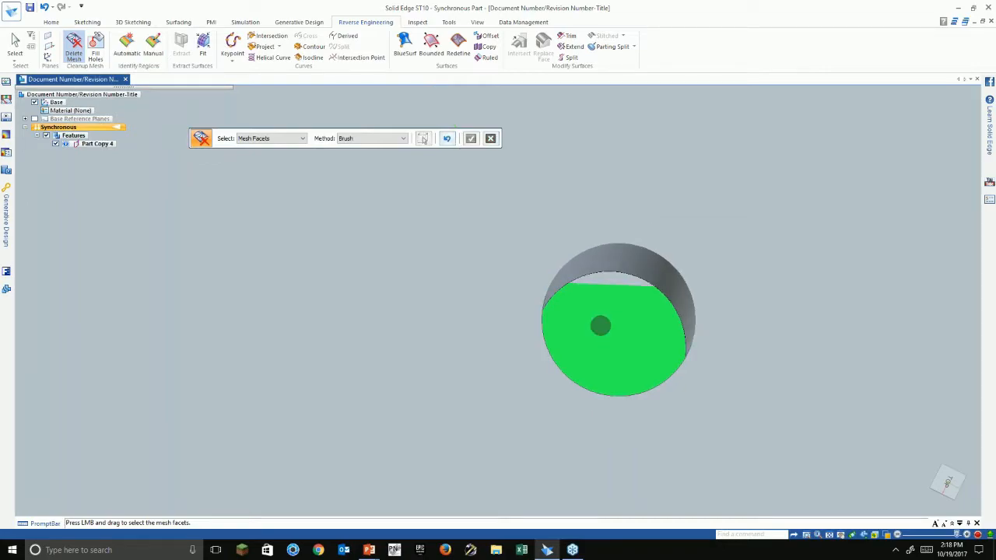
pyautogui.moveTo(622, 328)
pyautogui.mouseDown(button='middle')
pyautogui.moveTo(600, 315)
pyautogui.moveTo(572, 328)
pyautogui.mouseUp(button='middle')
pyautogui.moveTo(429, 269); pyautogui.dragTo(401, 316)
pyautogui.moveTo(401, 316); pyautogui.dragTo(398, 321, button='middle')
pyautogui.moveTo(399, 321); pyautogui.dragTo(400, 360)
pyautogui.moveTo(410, 371); pyautogui.dragTo(429, 407)
pyautogui.moveTo(428, 407); pyautogui.dragTo(426, 400, button='middle')
pyautogui.moveTo(432, 409)
pyautogui.mouseDown()
pyautogui.moveTo(449, 420)
pyautogui.moveTo(493, 419)
pyautogui.moveTo(449, 430)
pyautogui.moveTo(544, 383)
pyautogui.moveTo(558, 355)
pyautogui.mouseUp()
pyautogui.scroll(4, 501, 409)
pyautogui.moveTo(558, 355); pyautogui.dragTo(570, 343, button='middle')
pyautogui.moveTo(571, 342)
pyautogui.mouseDown()
pyautogui.moveTo(617, 259)
pyautogui.moveTo(622, 189)
pyautogui.moveTo(589, 324)
pyautogui.mouseUp()
pyautogui.scroll(-3, 619, 375)
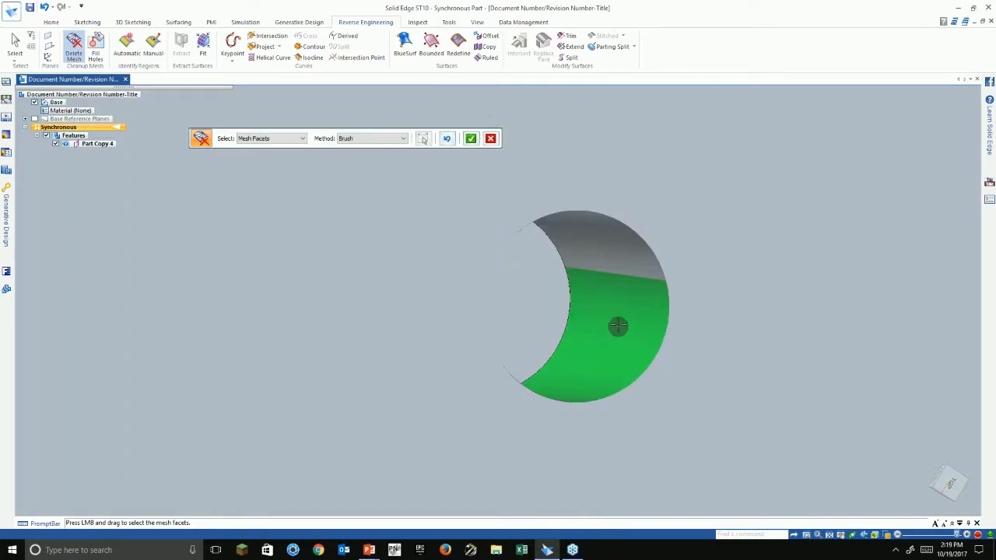
# - Mark the last unmarked stretch of the small hole's inner wall, and delete the marked facets
pyautogui.moveTo(618, 327); pyautogui.dragTo(618, 326, button='middle')
pyautogui.moveTo(624, 280); pyautogui.dragTo(575, 232, button='middle')
pyautogui.moveTo(575, 232); pyautogui.dragTo(552, 218)
pyautogui.moveTo(553, 218); pyautogui.dragTo(554, 215, button='middle')
pyautogui.moveTo(553, 215); pyautogui.dragTo(478, 211)
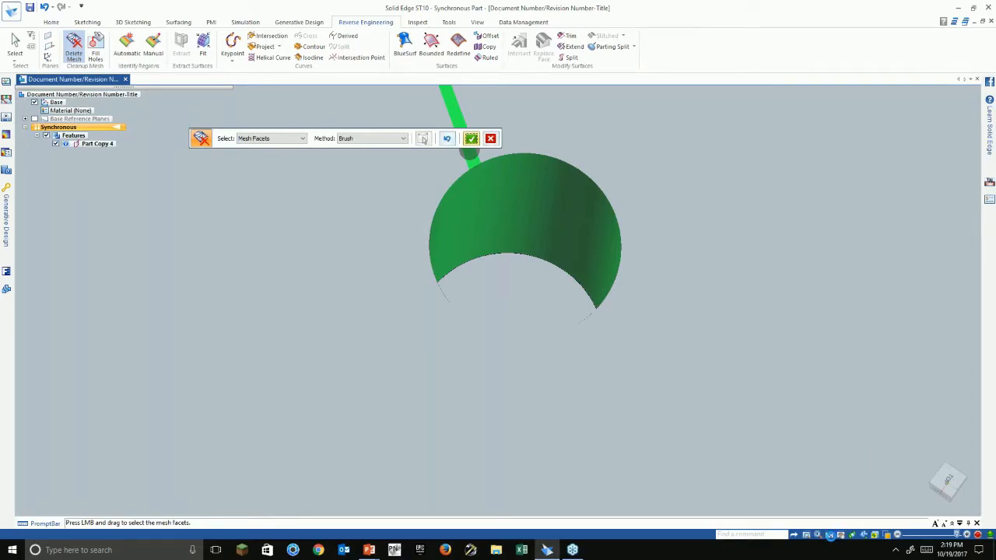
pyautogui.click(471, 138)
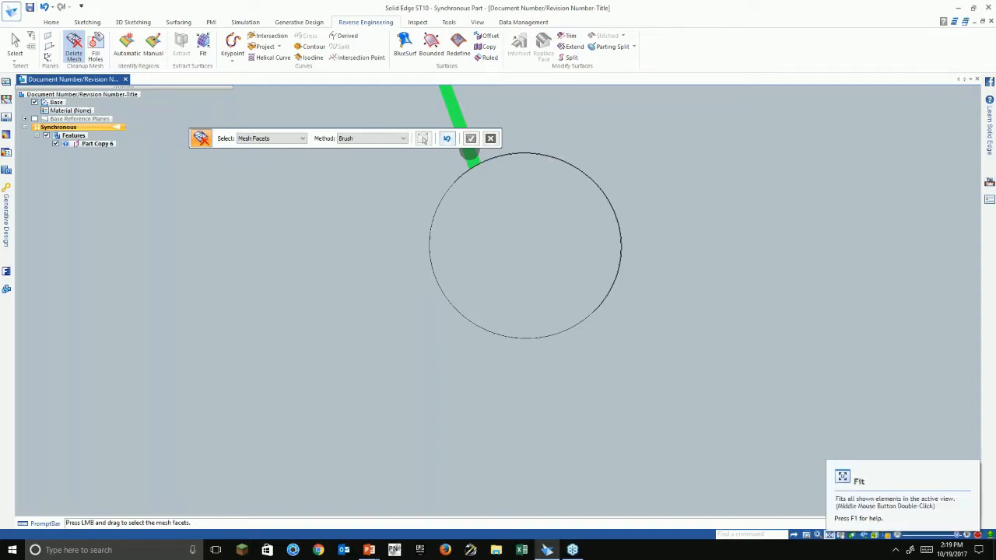
# - Fit the part in view, leave Delete Mesh, and inspect the mesh around the opening and the small hole
pyautogui.click(829, 535)
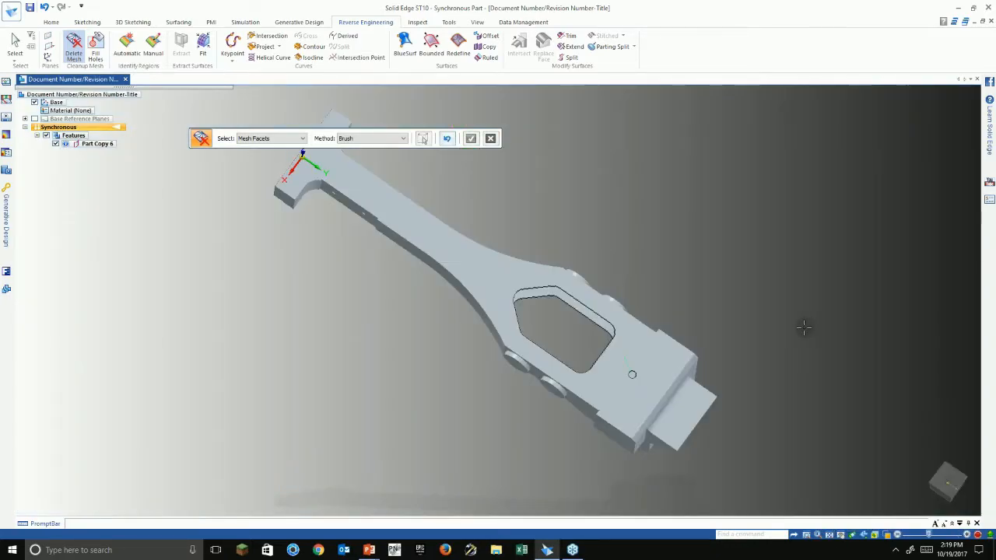
pyautogui.scroll(3, 738, 407)
pyautogui.scroll(-1, 770, 385)
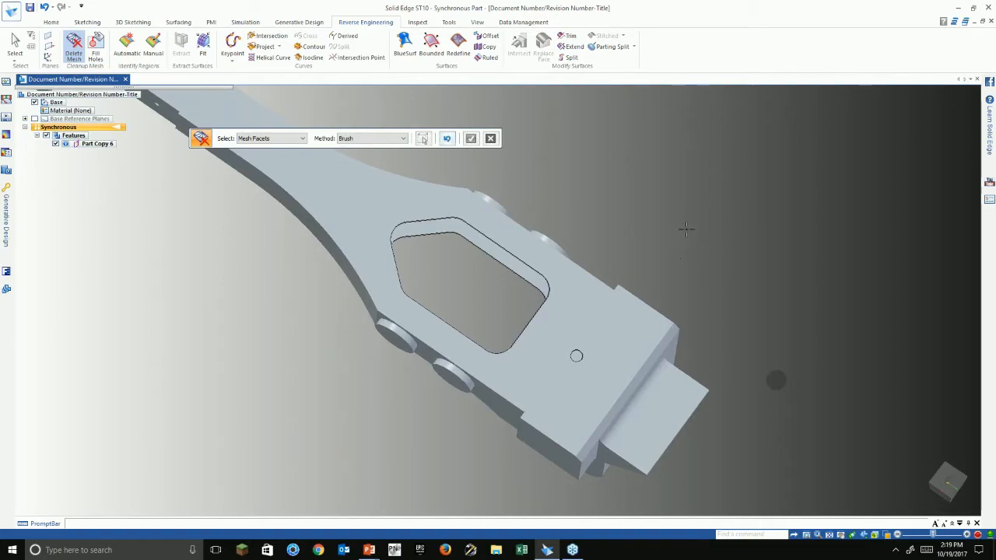
pyautogui.press('F1')
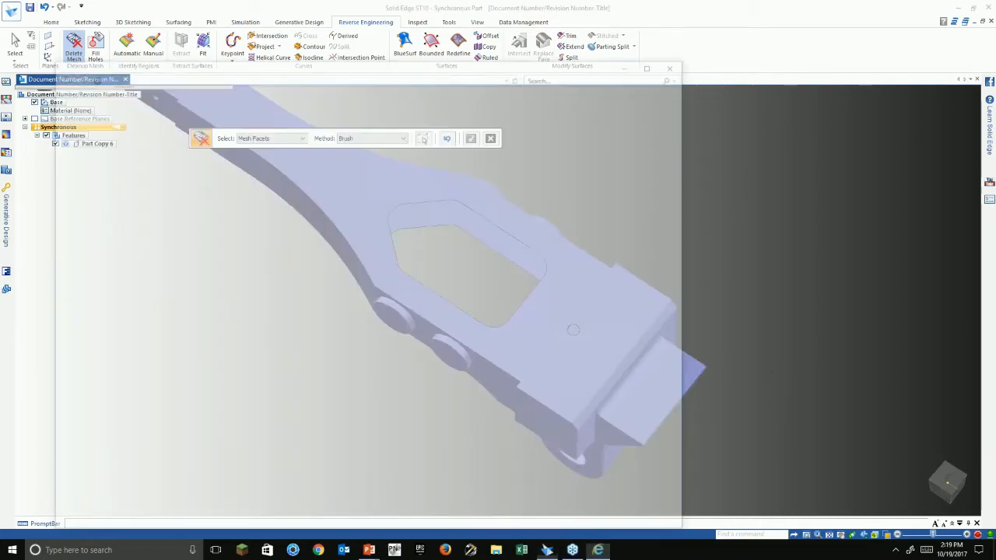
pyautogui.press('Escape')
pyautogui.click(682, 65)
pyautogui.moveTo(700, 216); pyautogui.dragTo(675, 209, button='middle')
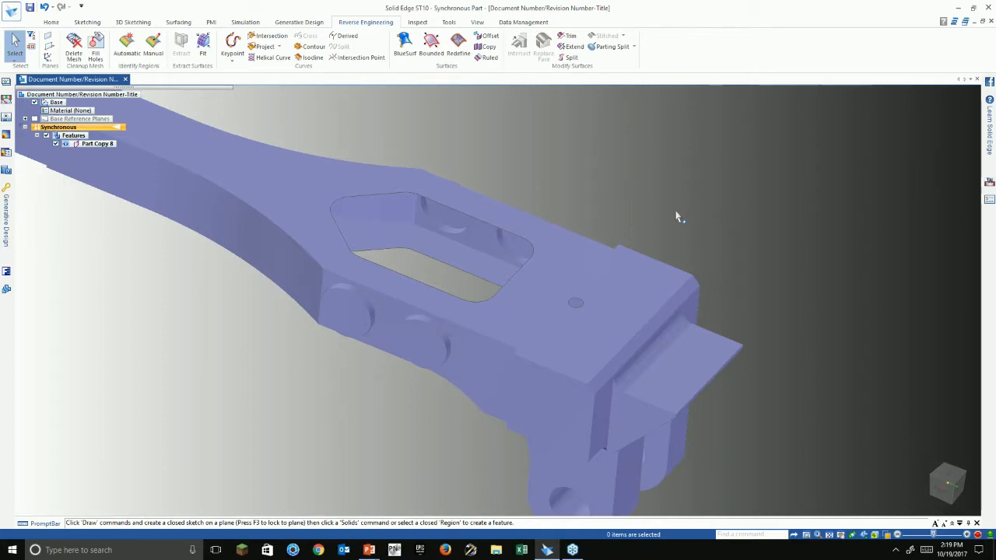
pyautogui.keyDown('shift'); pyautogui.moveTo(674, 211); pyautogui.dragTo(728, 180, button='middle'); pyautogui.keyUp('shift')
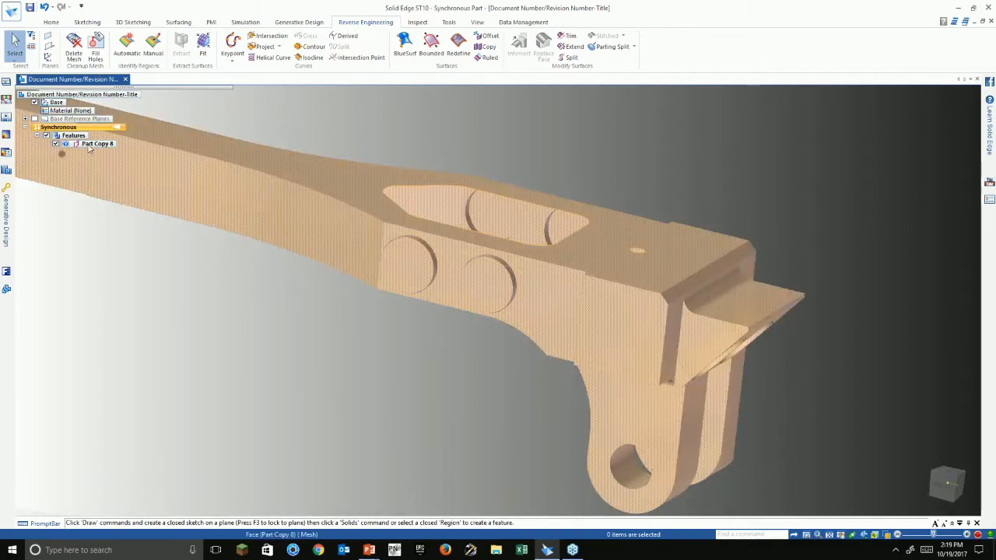
pyautogui.moveTo(229, 365); pyautogui.dragTo(231, 405, button='middle')
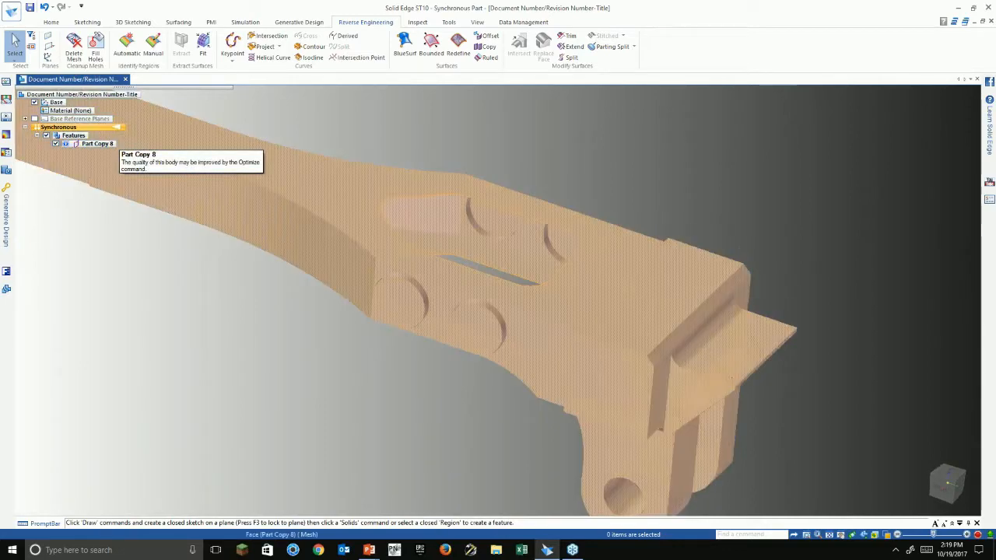
pyautogui.scroll(2, 563, 148)
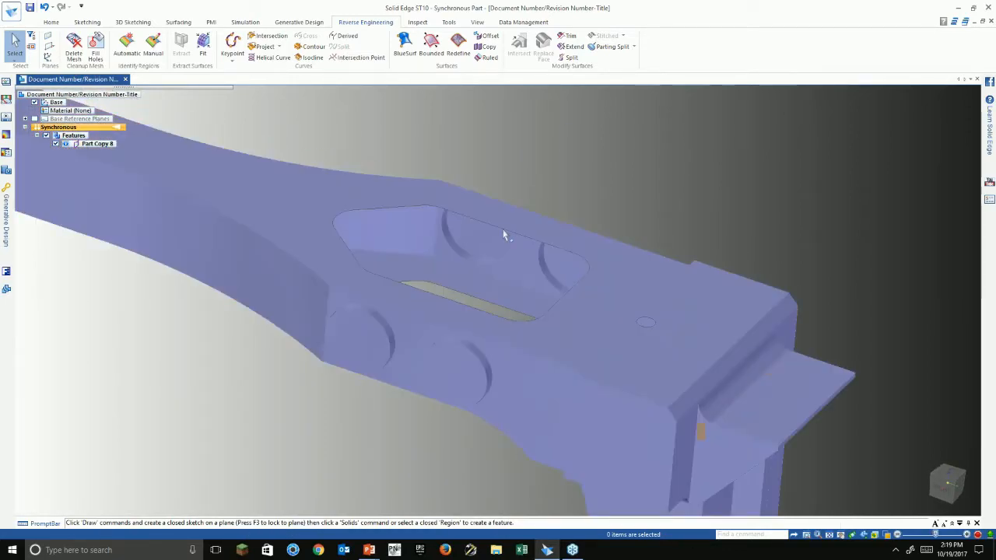
pyautogui.scroll(2, 357, 99)
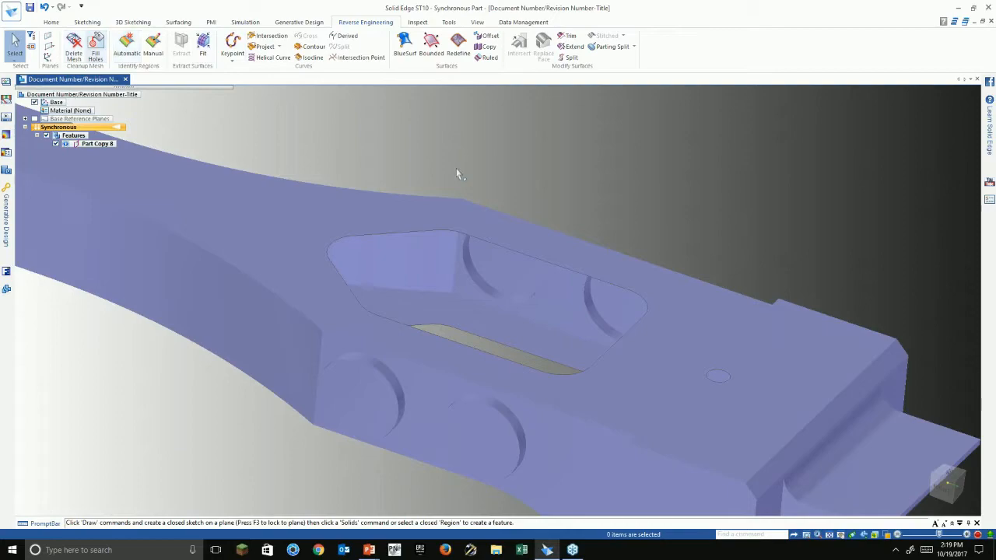
pyautogui.moveTo(446, 164); pyautogui.dragTo(438, 162, button='middle')
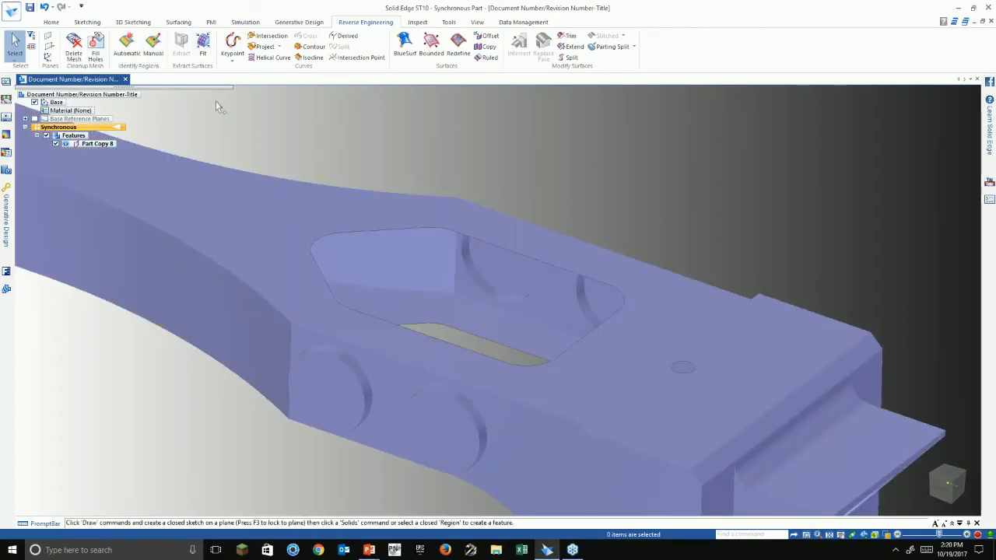
# - Start Fill Holes on the mesh and open the list of detected holes
pyautogui.click(92, 51)
pyautogui.moveTo(440, 157); pyautogui.dragTo(506, 189, button='middle')
pyautogui.scroll(-2, 589, 242)
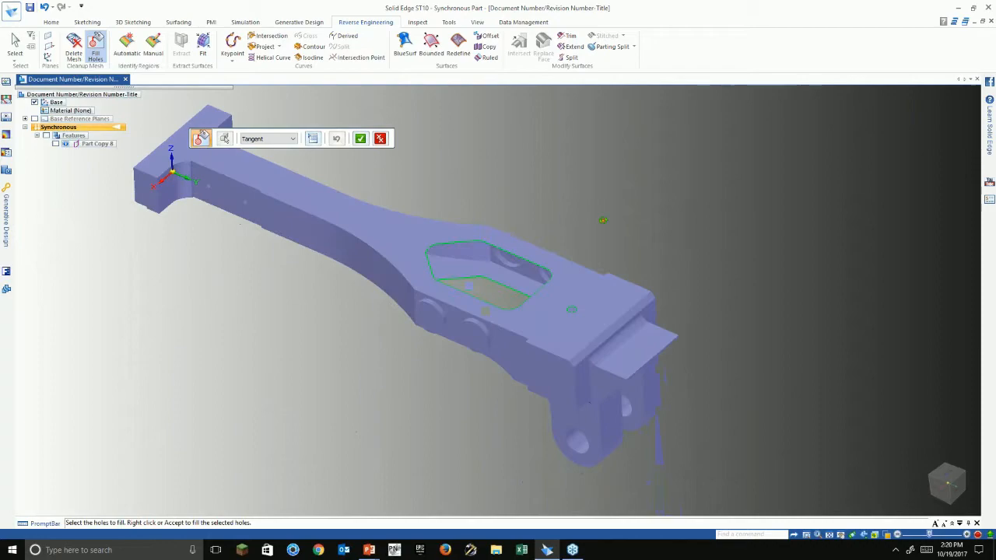
pyautogui.moveTo(603, 220); pyautogui.dragTo(660, 198, button='middle')
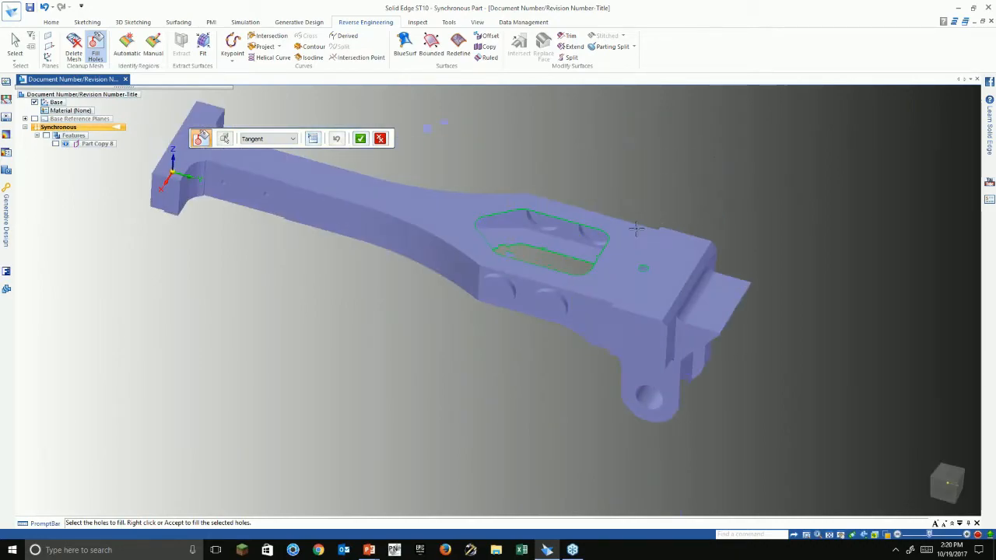
pyautogui.scroll(3, 661, 198)
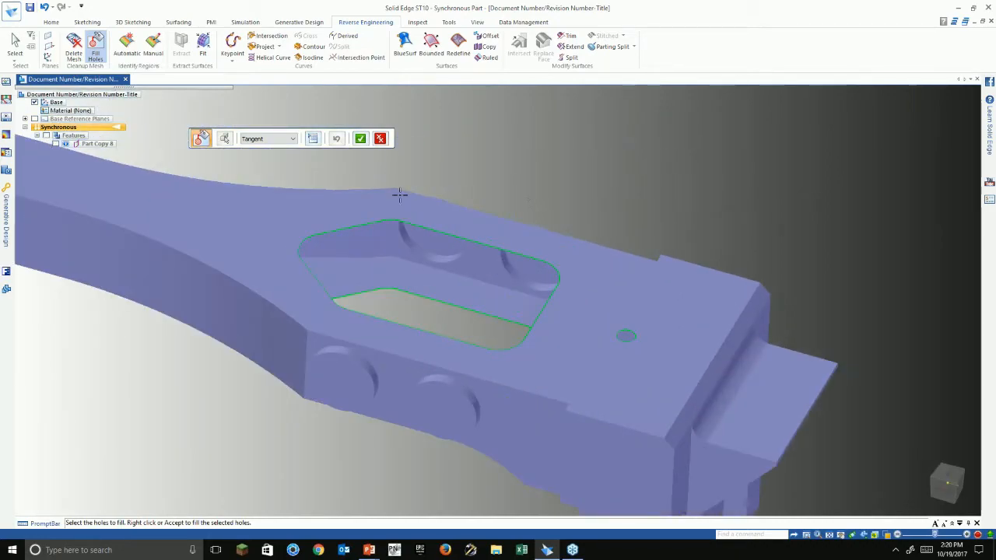
pyautogui.click(312, 139)
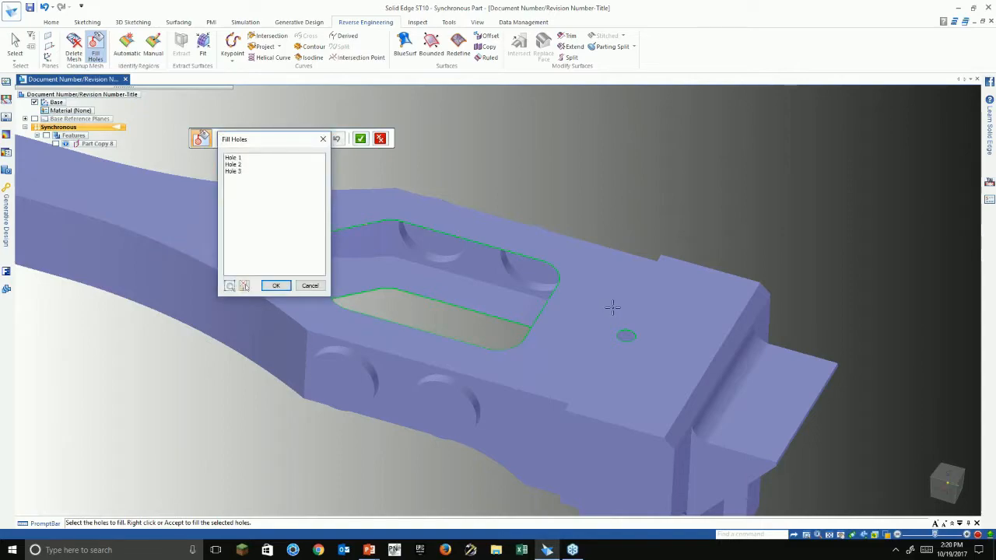
# - Preview Hole 2 and Hole 3 in the model, and pick Hole 1, the opening's lower outline, from the list
pyautogui.click(368, 246)
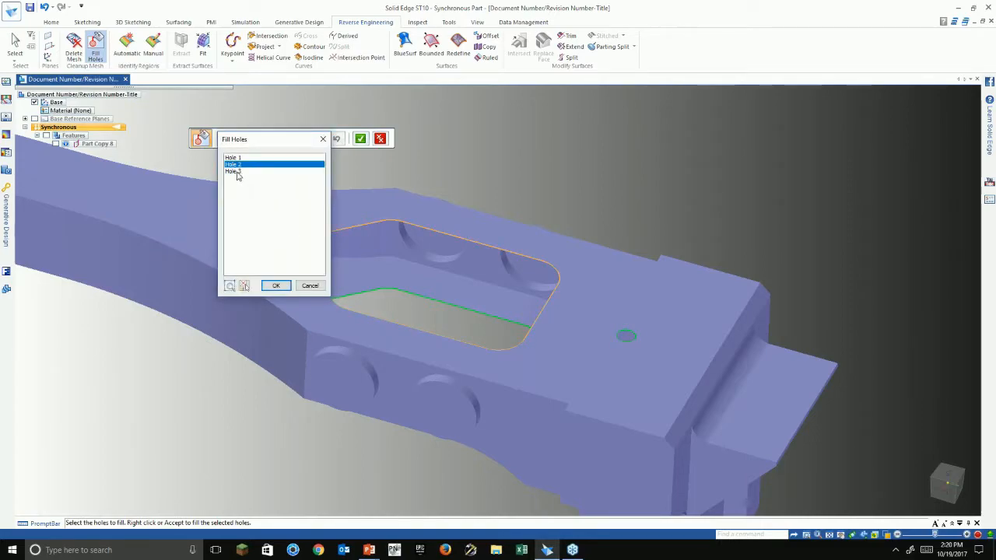
pyautogui.click(230, 171)
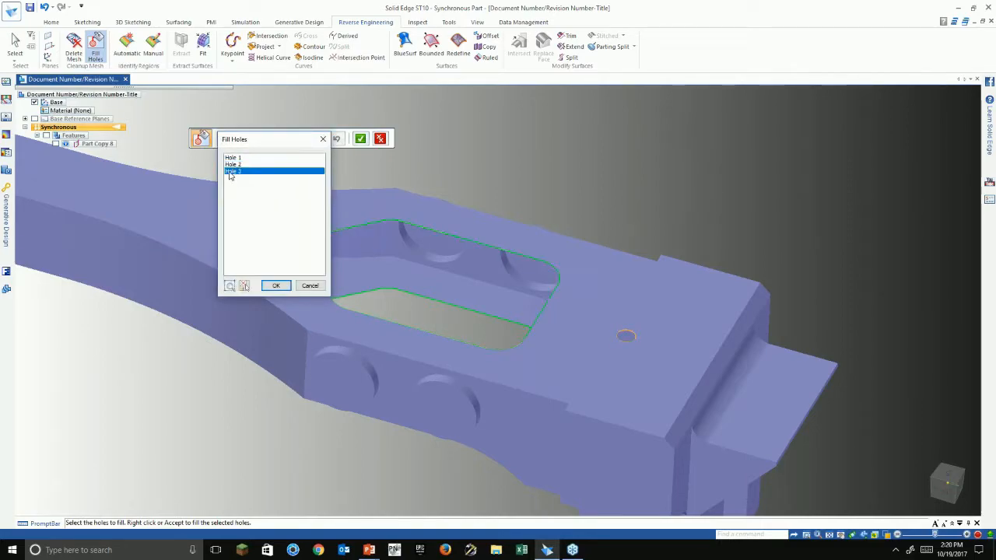
pyautogui.click(238, 159)
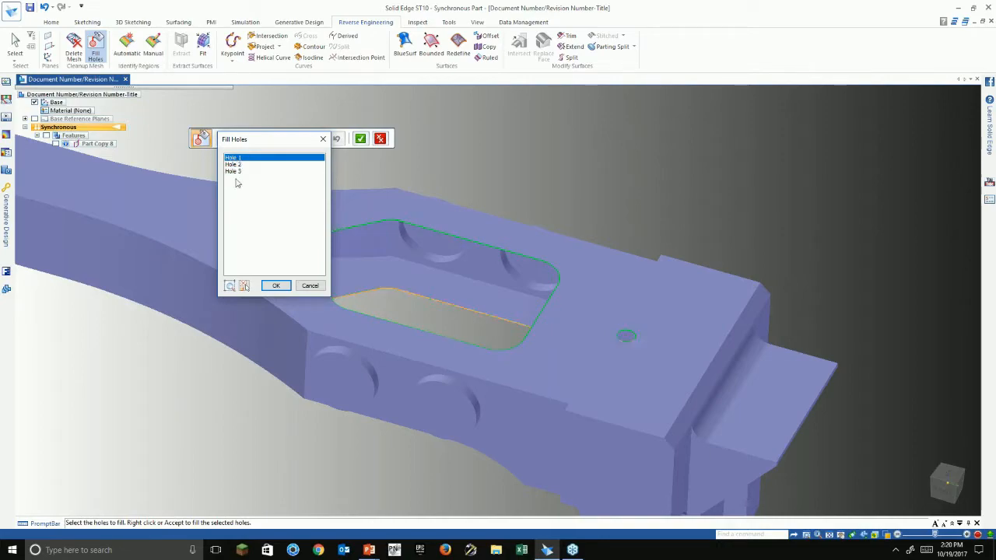
pyautogui.click(245, 285)
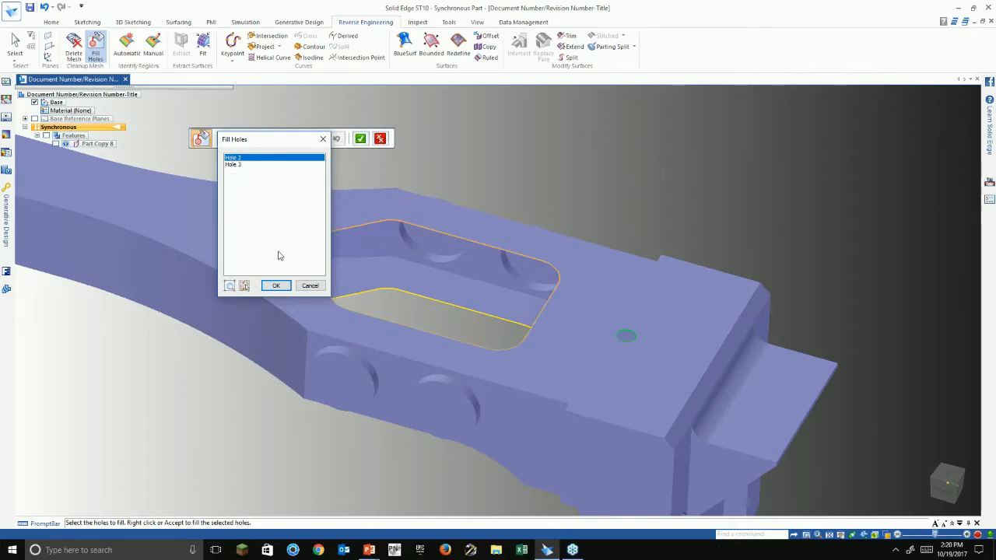
pyautogui.click(276, 286)
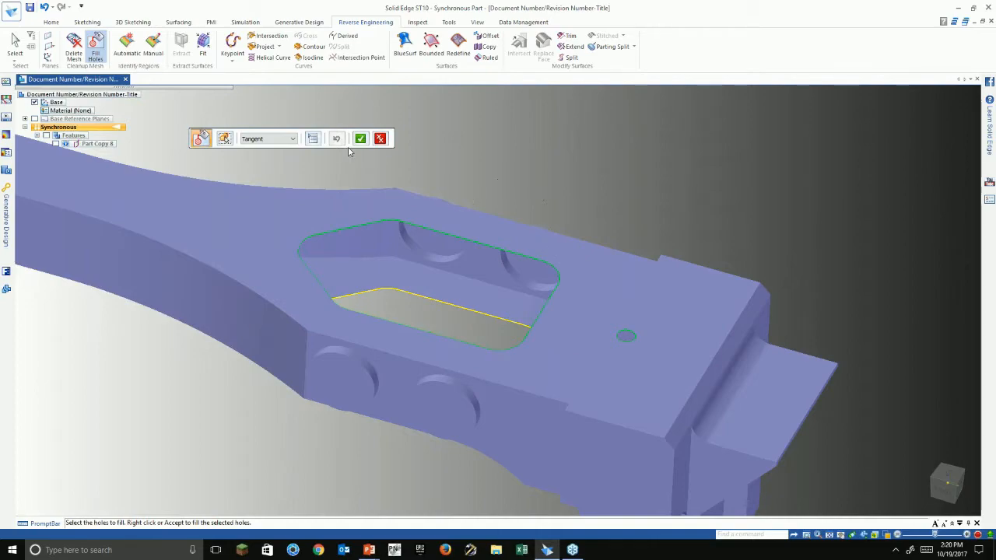
# - Keep the Tangent fill type, fill the opening's outline on the flat side and the small hole, and leave Fill Holes
pyautogui.click(271, 139)
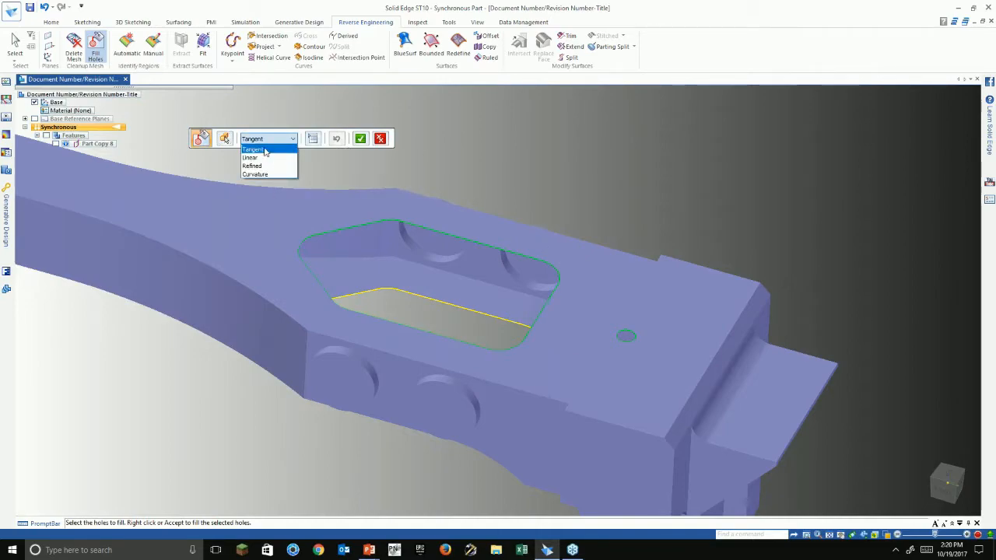
pyautogui.click(296, 137)
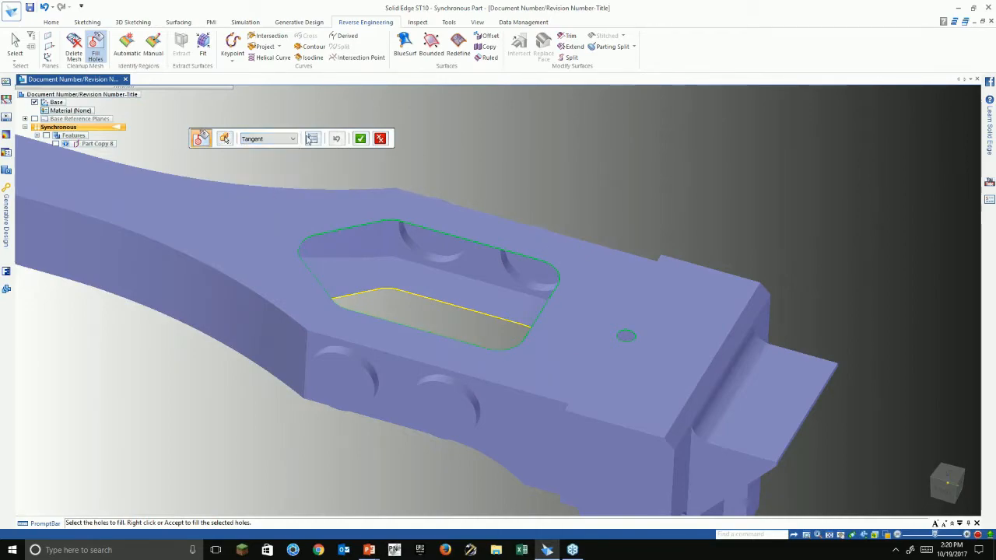
pyautogui.click(361, 139)
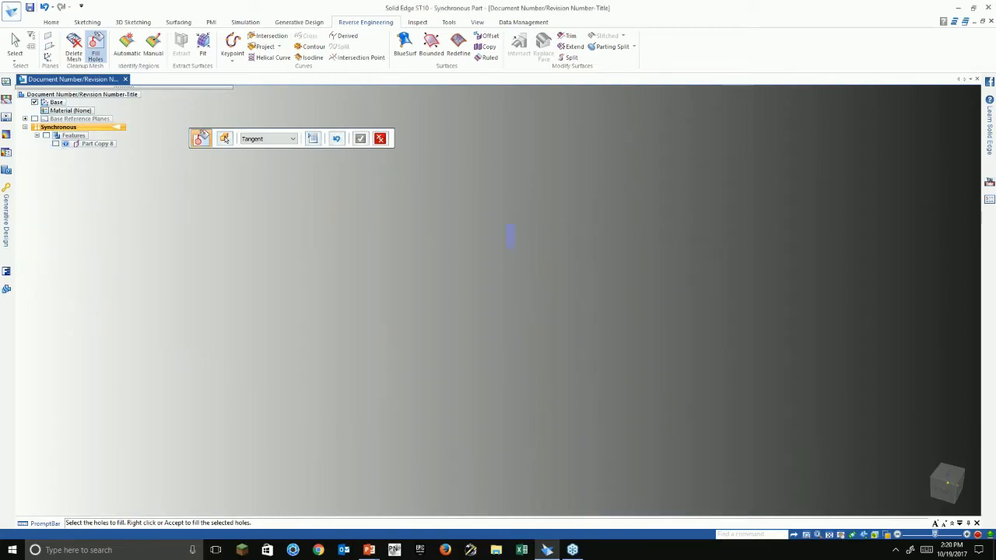
pyautogui.moveTo(508, 309); pyautogui.dragTo(583, 431, button='middle')
pyautogui.keyDown('shift'); pyautogui.moveTo(673, 271); pyautogui.dragTo(695, 405, button='middle'); pyautogui.keyUp('shift')
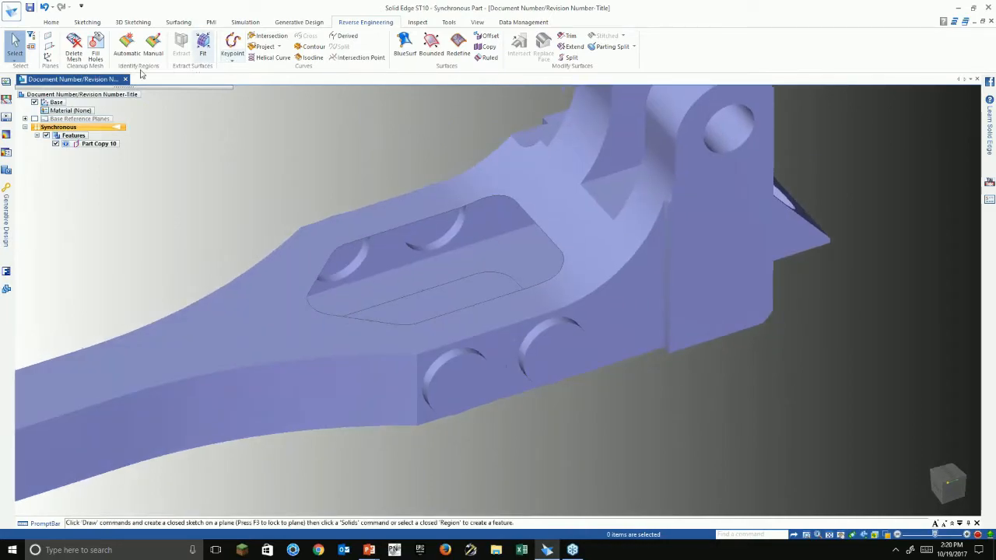
# - Try a Tangent fill on the opening's remaining outline, Hole 1, on the side with the lugs
pyautogui.click(97, 53)
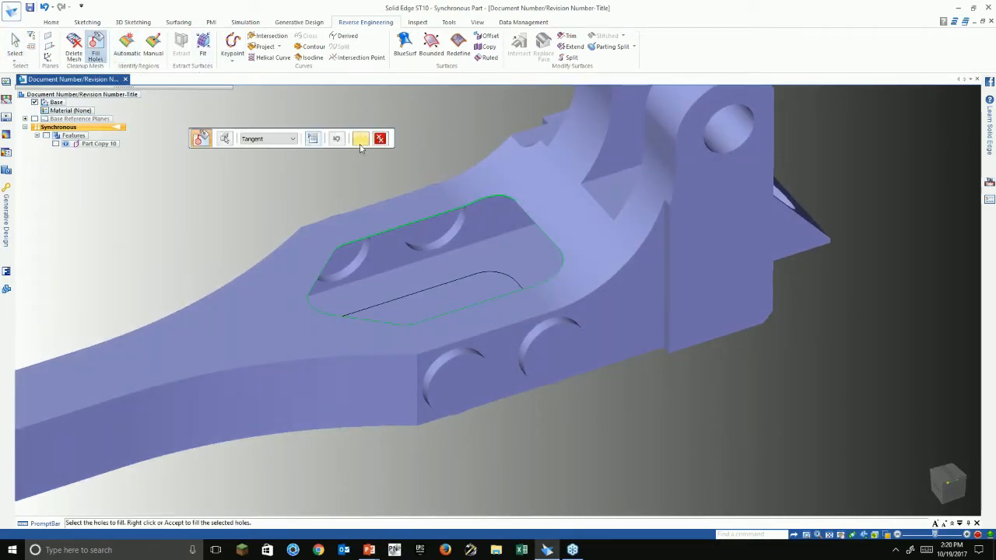
pyautogui.click(312, 139)
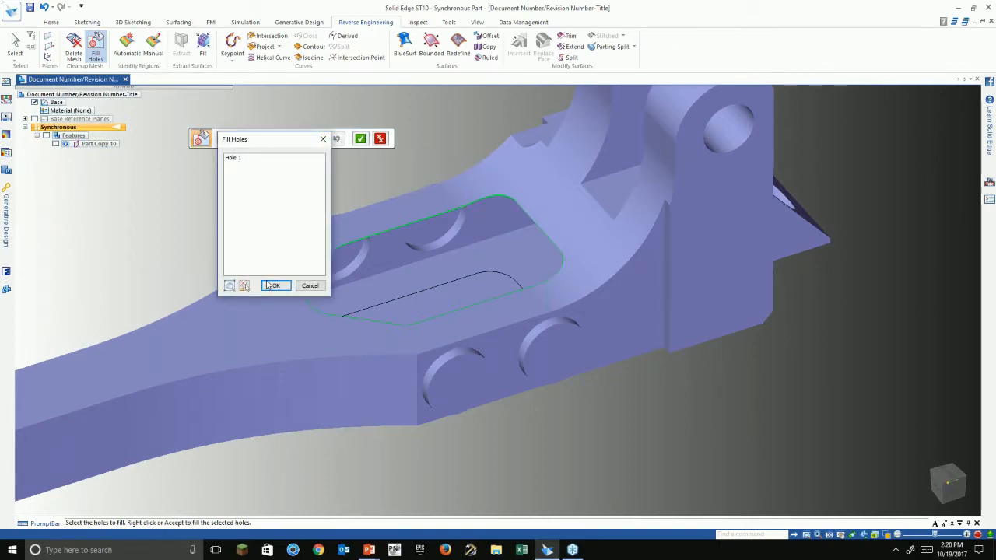
pyautogui.click(274, 286)
pyautogui.click(361, 141)
pyautogui.moveTo(449, 181); pyautogui.dragTo(544, 254, button='middle')
pyautogui.scroll(2, 475, 190)
# - Change the fill type to Linear and refill the remaining opening outline
pyautogui.click(290, 139)
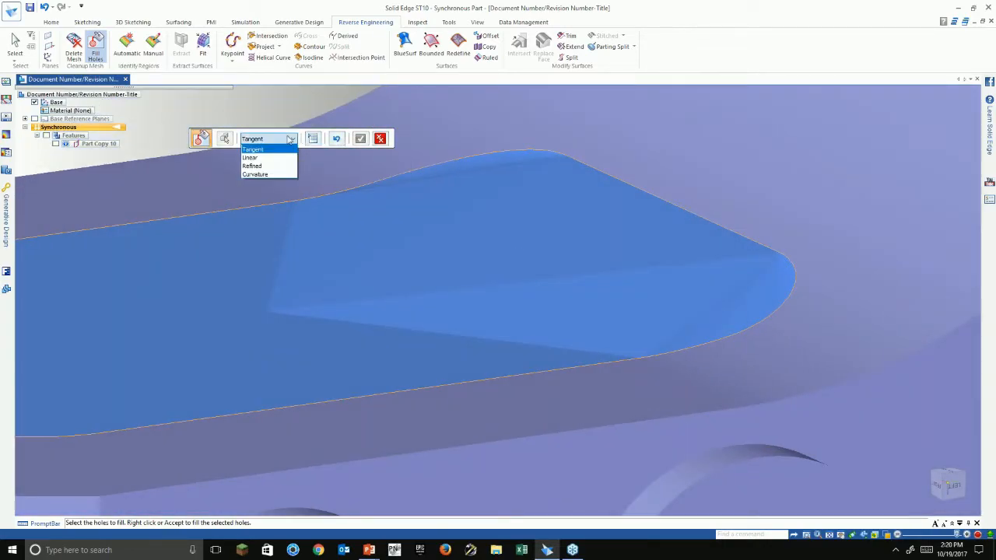
pyautogui.click(266, 158)
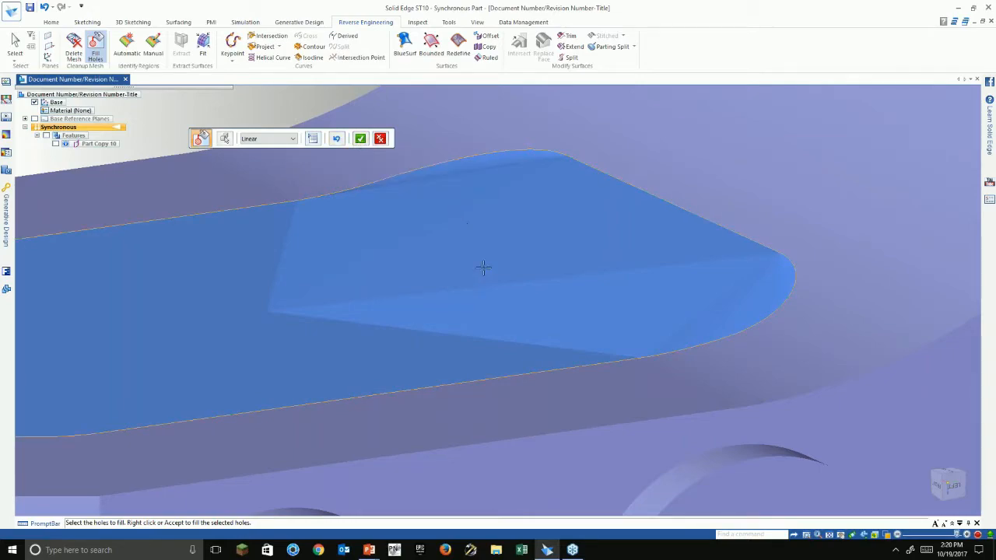
pyautogui.scroll(-2, 387, 175)
pyautogui.click(360, 139)
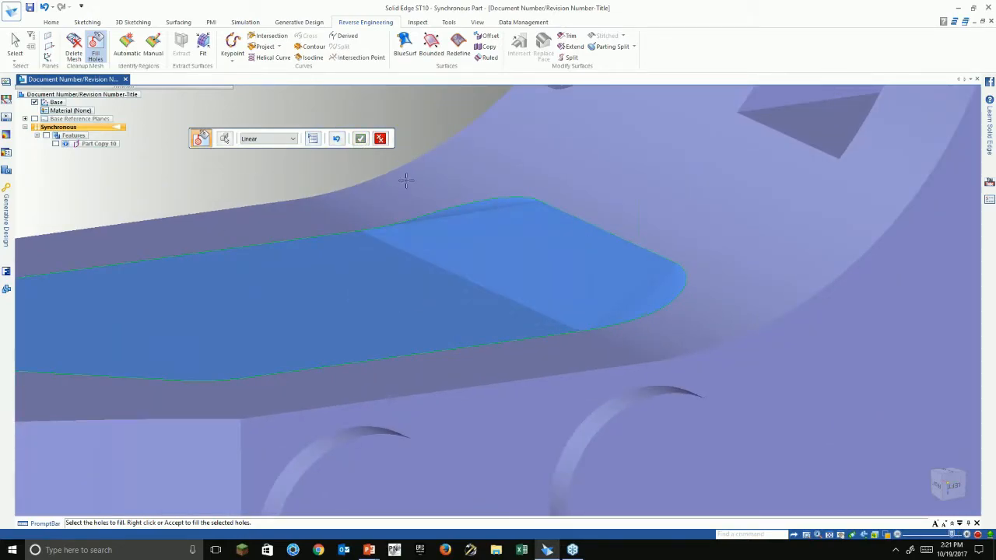
# - Examine from the left view how the Linear fill follows the part's curved edge near the lugs
pyautogui.scroll(-2, 411, 185)
pyautogui.moveTo(410, 185); pyautogui.dragTo(422, 496, button='middle')
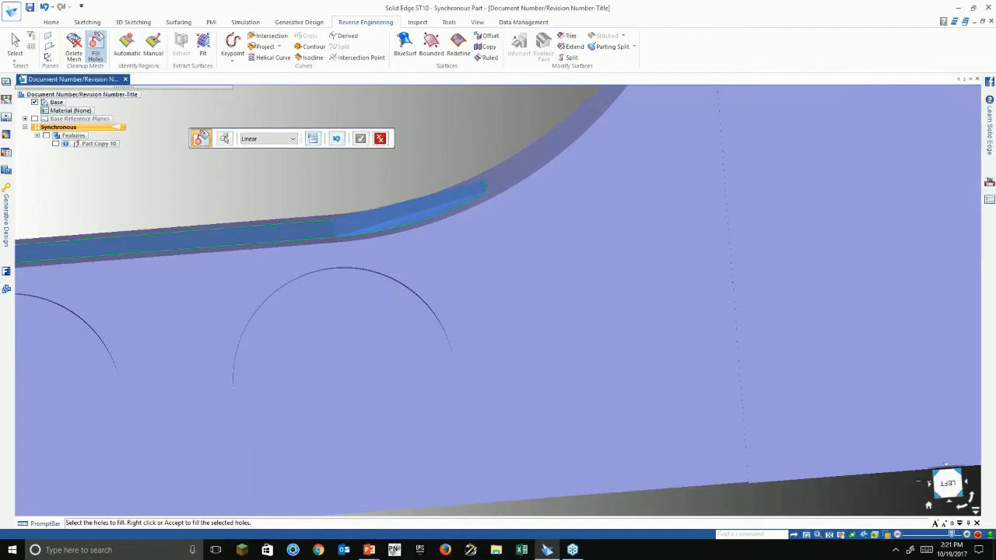
pyautogui.click(951, 488)
pyautogui.scroll(6, 948, 339)
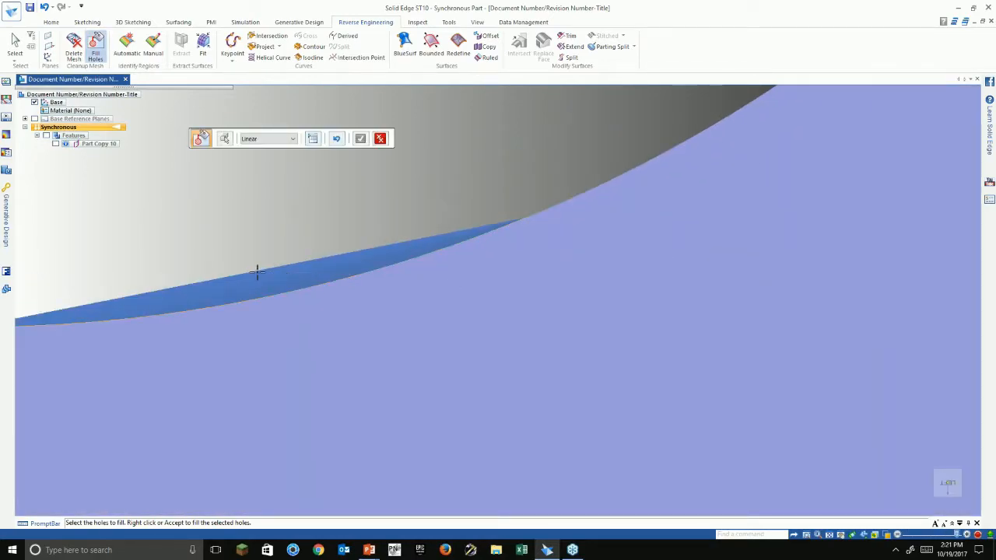
pyautogui.scroll(1, 256, 272)
pyautogui.scroll(-5, 461, 308)
pyautogui.moveTo(473, 315); pyautogui.dragTo(516, 343, button='middle')
# - Finish Fill Holes, and undo the Linear fill of the opening on the lug side
pyautogui.press('Escape')
pyautogui.scroll(-6, 480, 319)
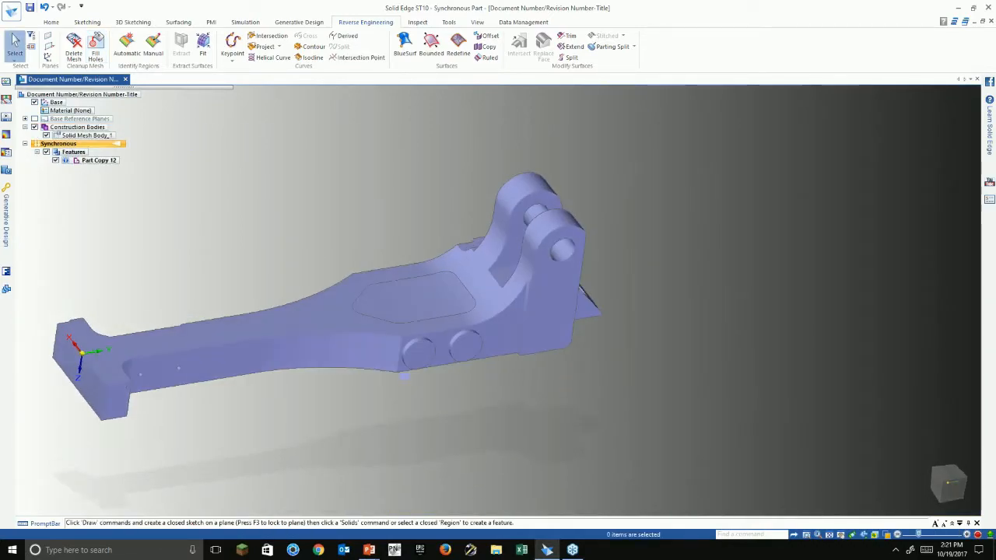
pyautogui.hotkey('ctrl', 'z')
pyautogui.scroll(4, 431, 285)
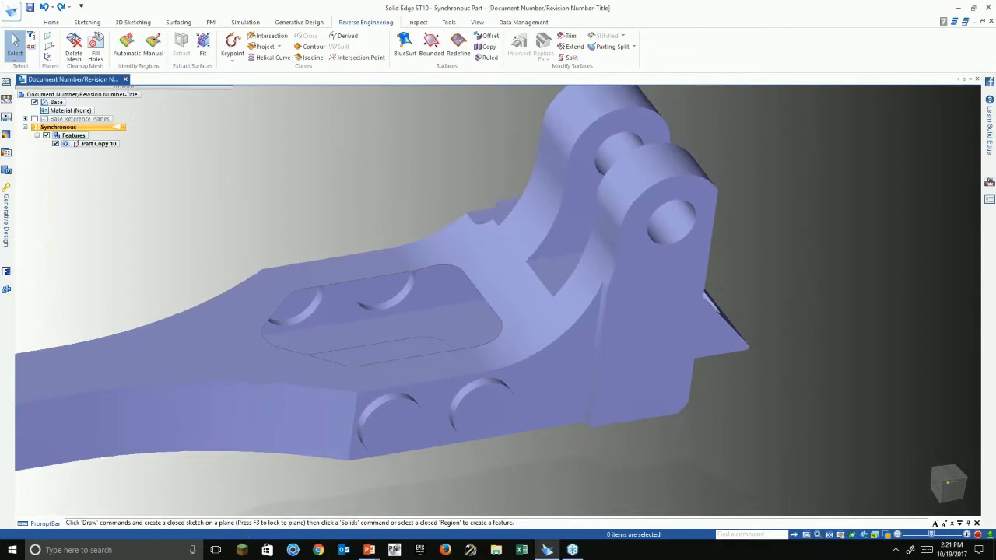
pyautogui.scroll(4, 348, 241)
pyautogui.scroll(-5, 348, 241)
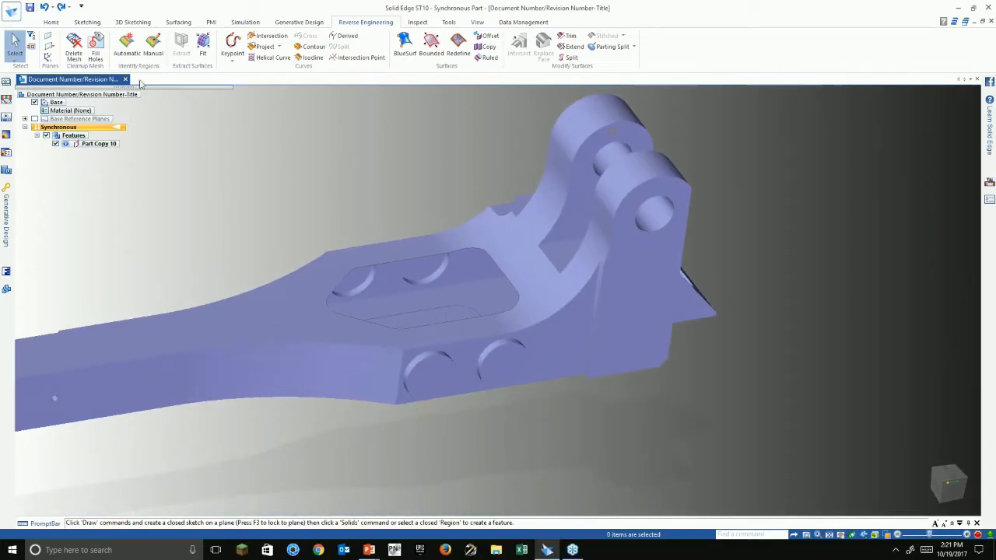
# - Delete the mesh facets of the face surrounding the remaining opening, up to the curve near the lugs, using the Brush method
pyautogui.click(73, 48)
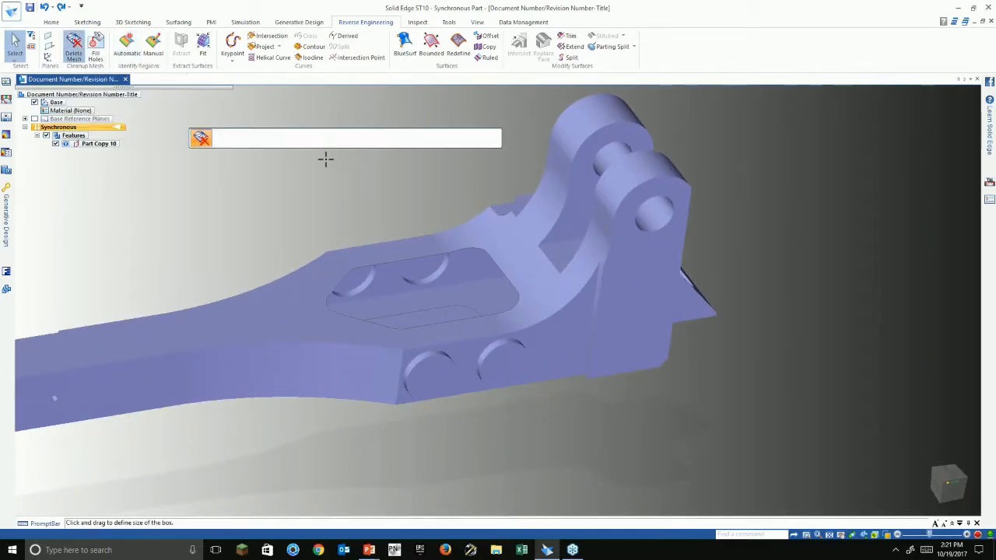
pyautogui.click(350, 140)
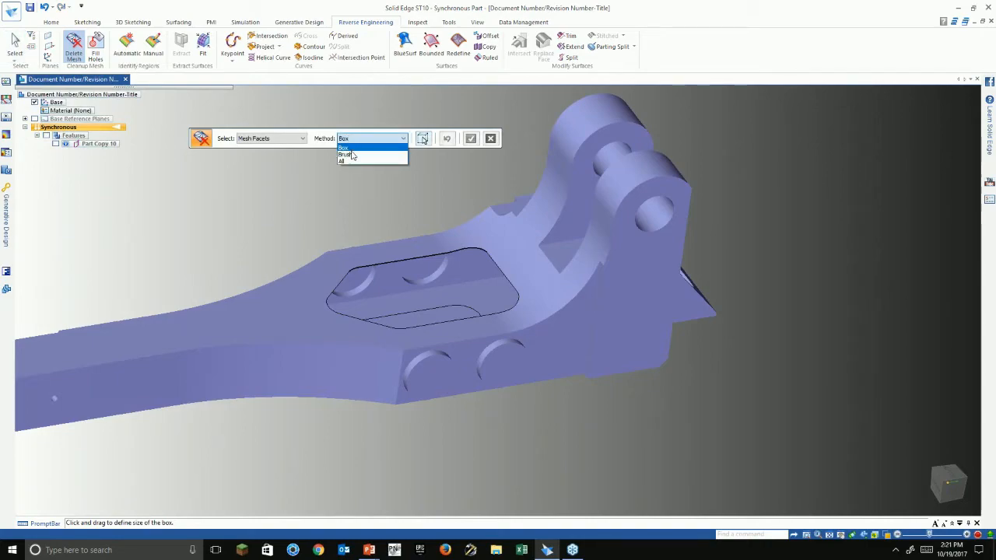
pyautogui.click(346, 155)
pyautogui.scroll(4, 383, 187)
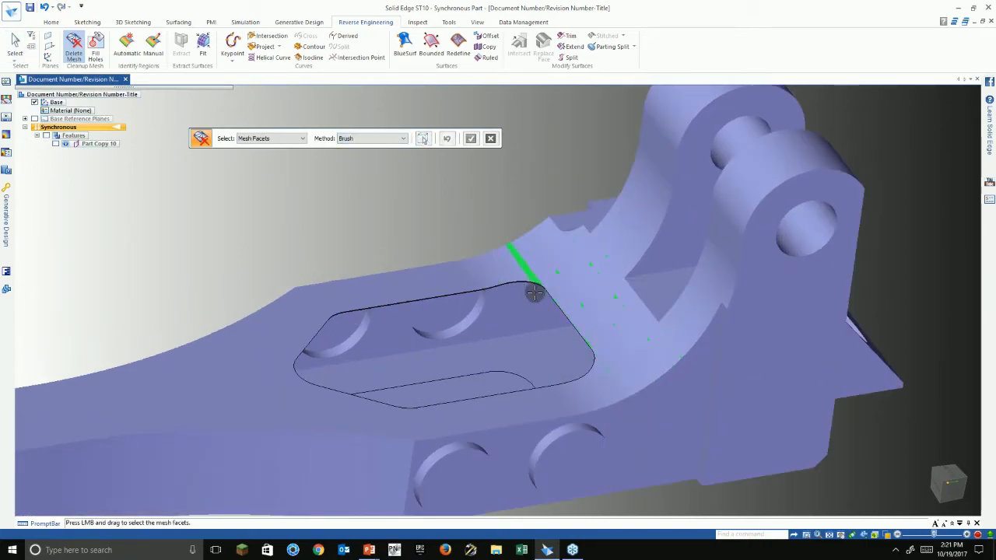
pyautogui.scroll(2, 535, 292)
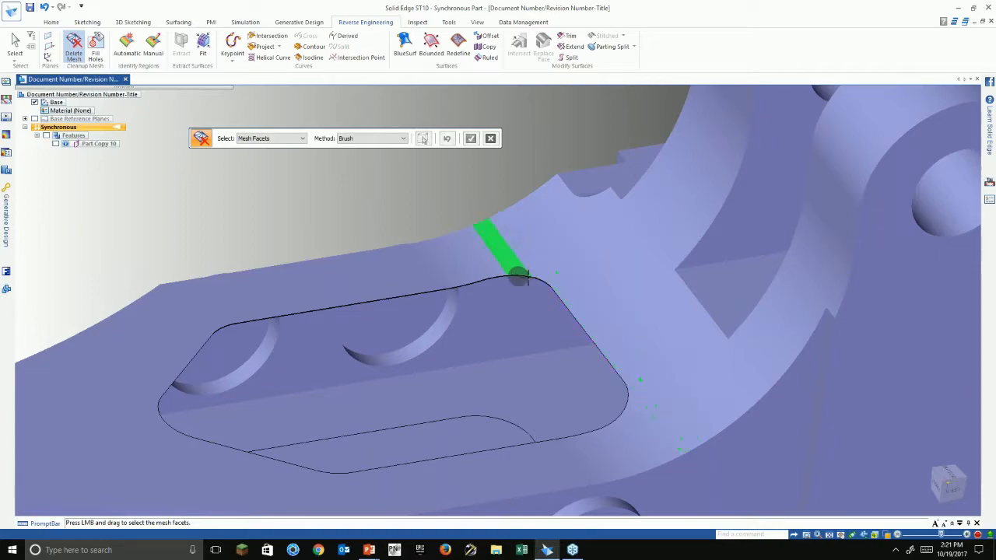
pyautogui.moveTo(536, 264)
pyautogui.mouseDown()
pyautogui.moveTo(533, 252)
pyautogui.moveTo(449, 264)
pyautogui.moveTo(172, 326)
pyautogui.moveTo(102, 409)
pyautogui.moveTo(223, 494)
pyautogui.moveTo(345, 498)
pyautogui.moveTo(612, 456)
pyautogui.moveTo(665, 424)
pyautogui.mouseUp()
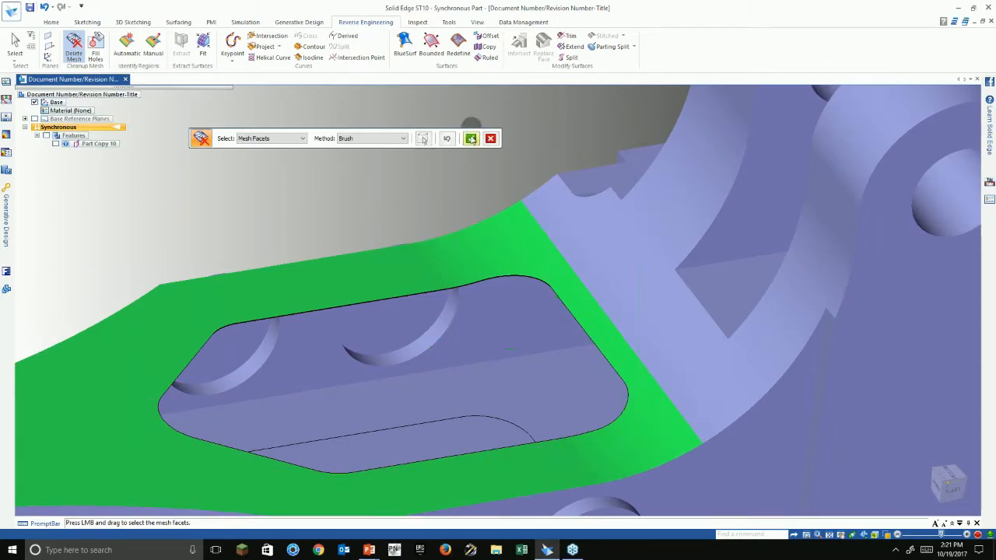
pyautogui.scroll(-3, 432, 170)
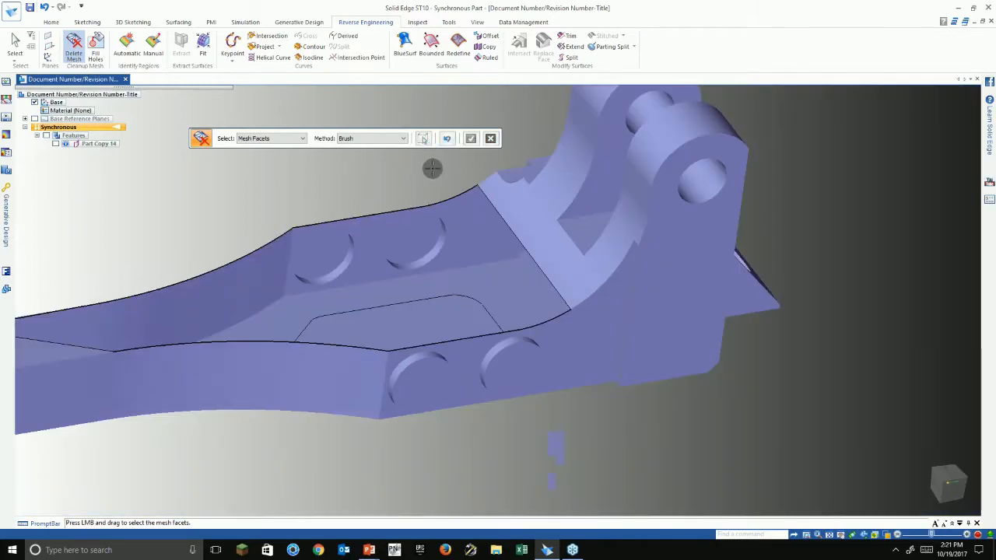
# - Try a Tangent fill over the large gap left by the deleted face, and inspect its curved end
pyautogui.keyDown('shift'); pyautogui.moveTo(409, 173); pyautogui.dragTo(451, 209, button='middle'); pyautogui.keyUp('shift')
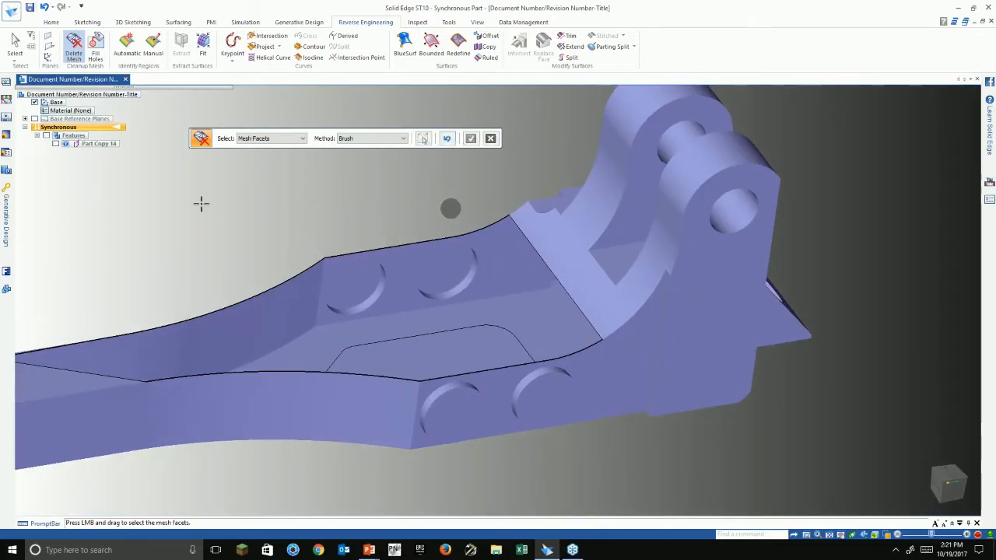
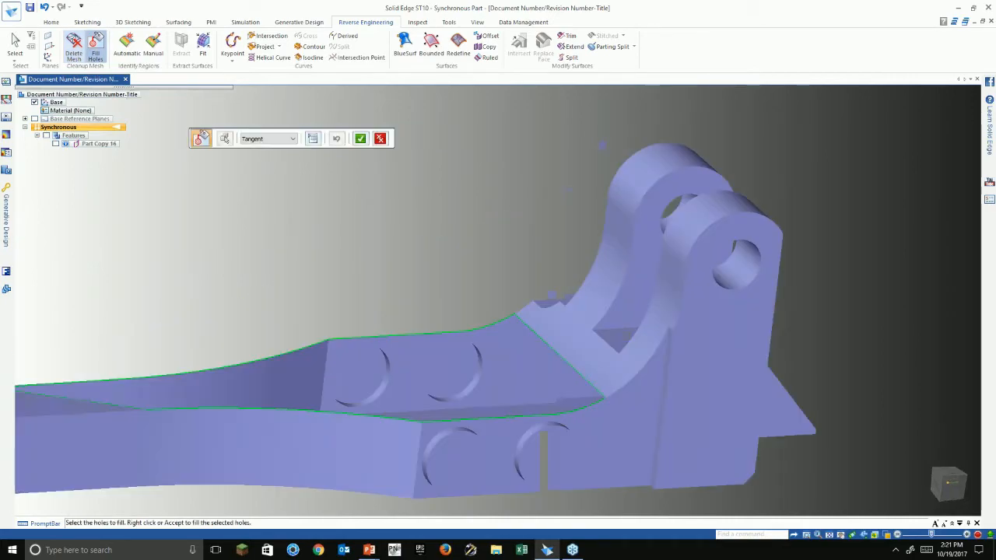
pyautogui.moveTo(488, 242); pyautogui.dragTo(476, 241, button='middle')
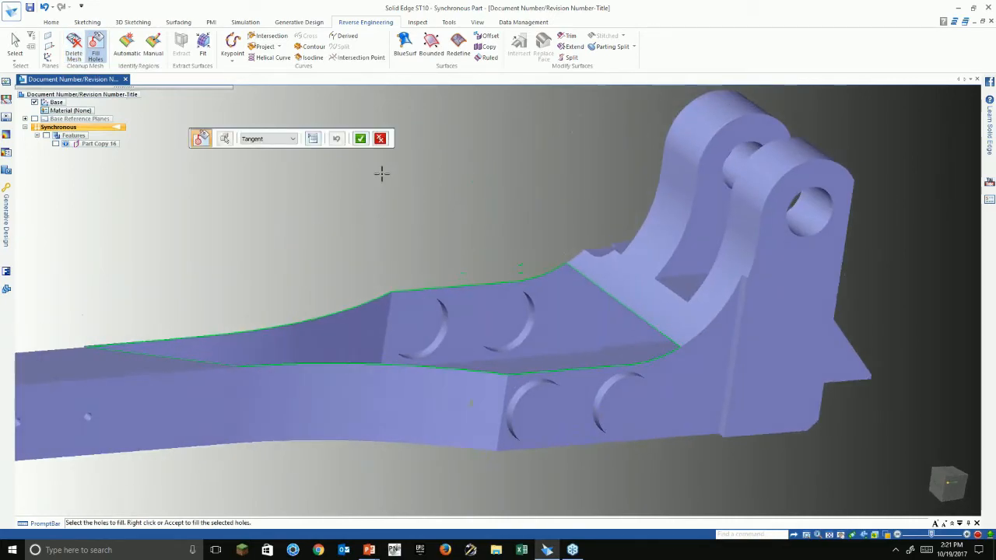
pyautogui.click(362, 144)
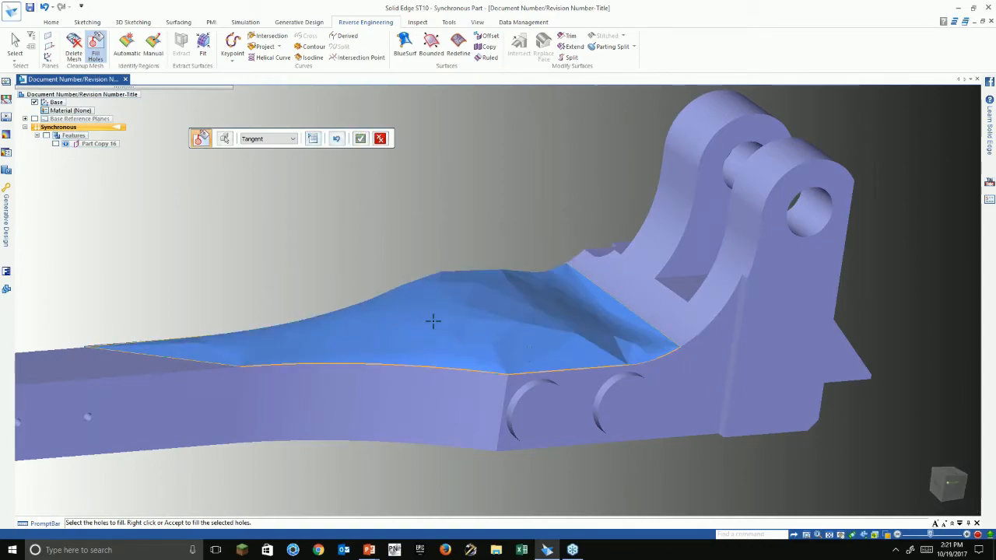
pyautogui.scroll(5, 433, 318)
pyautogui.moveTo(494, 269); pyautogui.dragTo(537, 310, button='middle')
# - Refill the large gap with the Linear fill type, check its curved edge from the left view, and finish Fill Holes
pyautogui.click(289, 140)
pyautogui.click(257, 152)
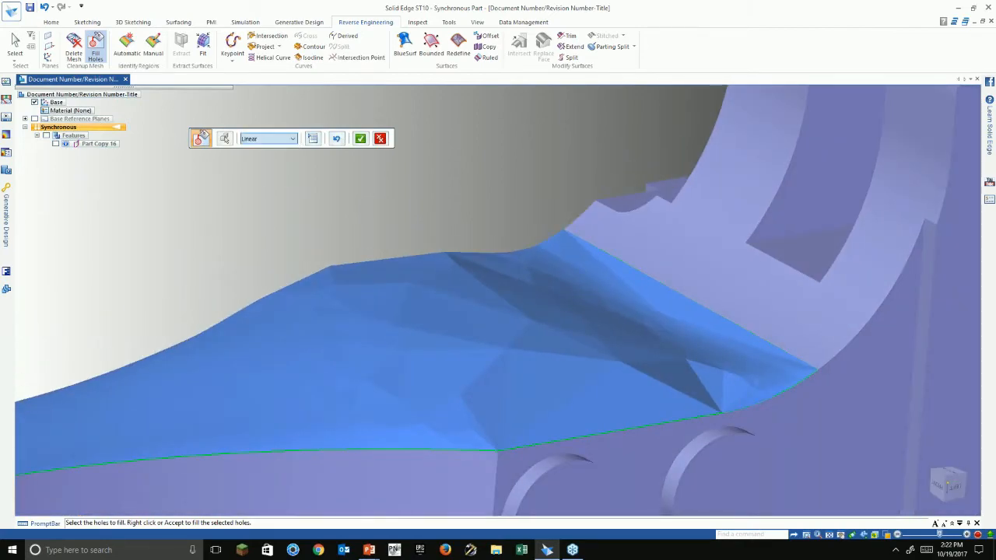
pyautogui.click(359, 140)
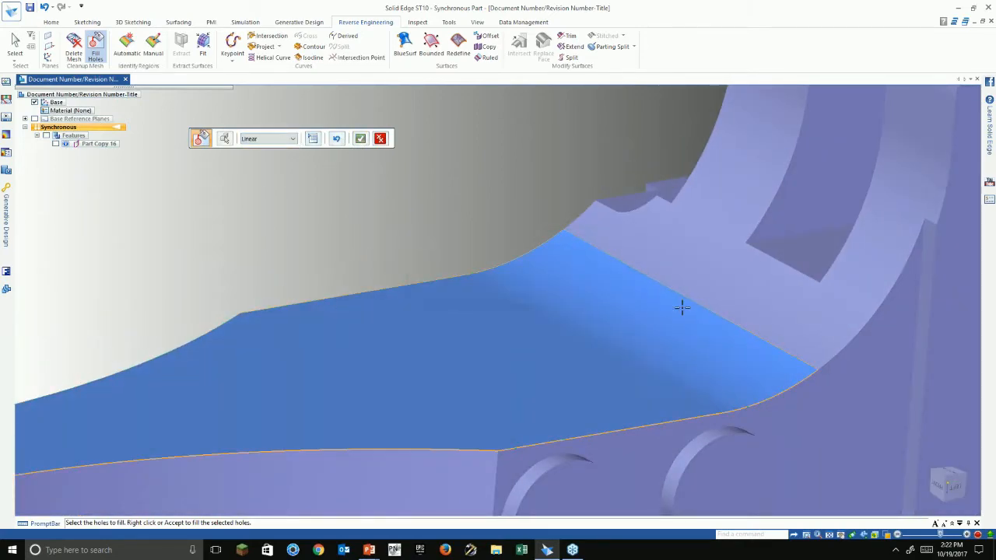
pyautogui.moveTo(562, 289); pyautogui.dragTo(538, 286, button='middle')
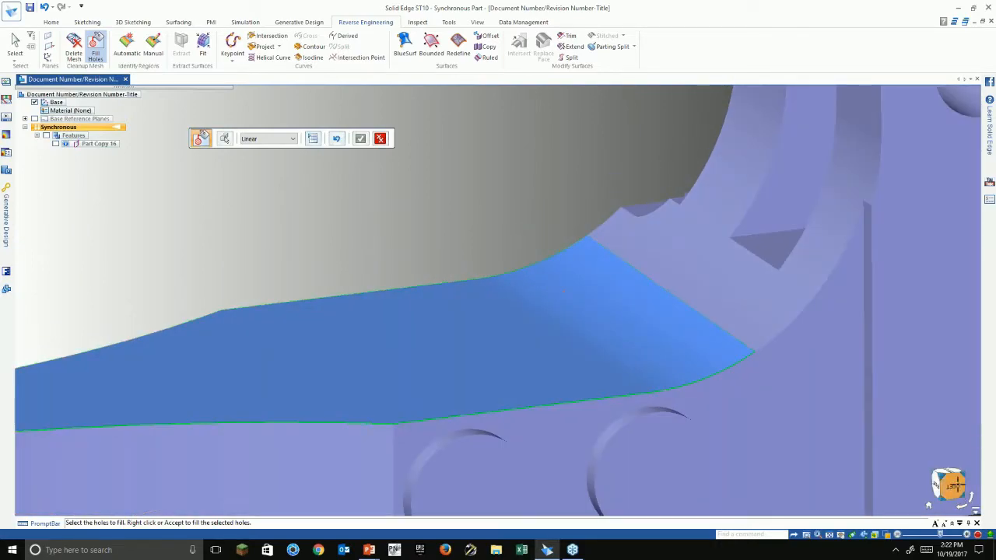
pyautogui.click(952, 485)
pyautogui.scroll(-4, 471, 348)
pyautogui.scroll(7, 589, 331)
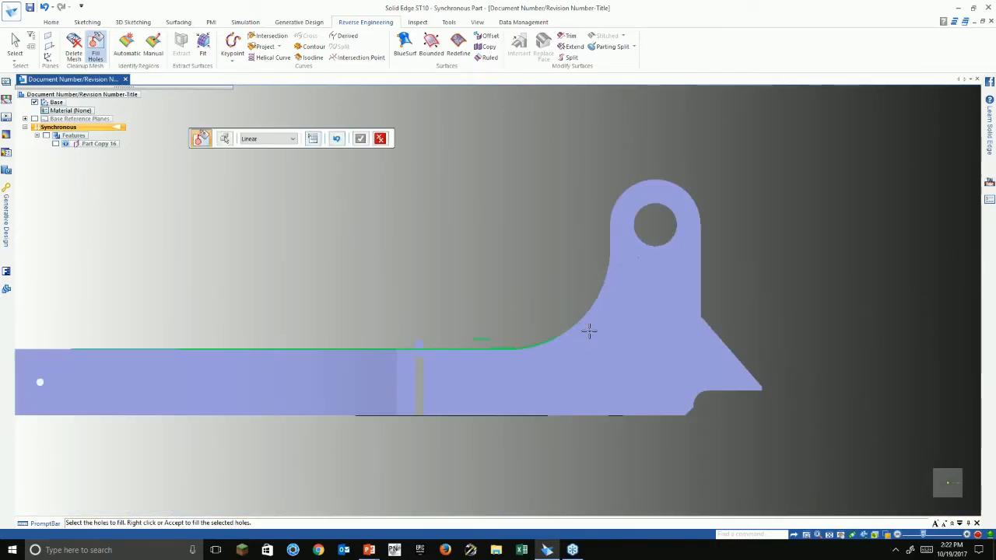
pyautogui.scroll(2, 500, 352)
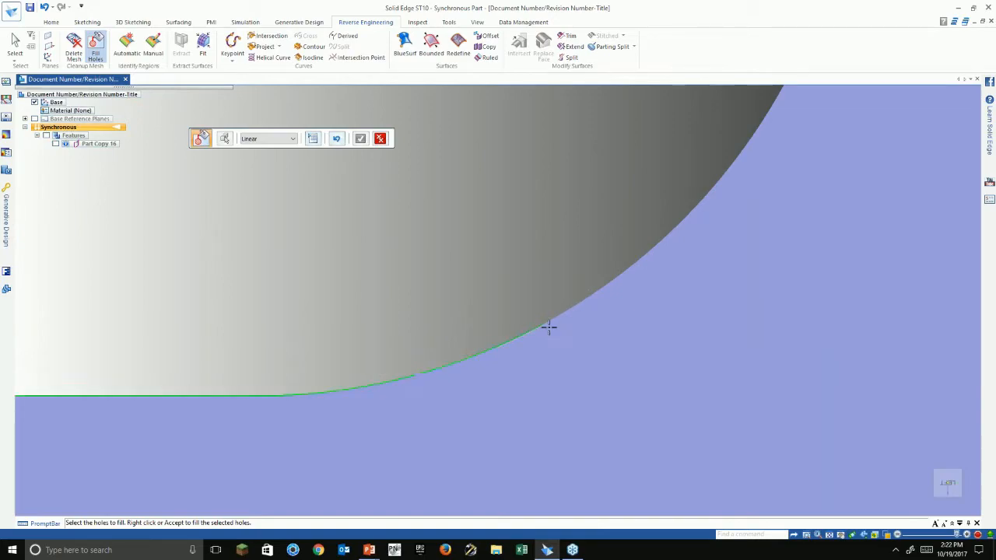
pyautogui.scroll(-4, 407, 216)
pyautogui.moveTo(407, 218); pyautogui.dragTo(333, 235, button='middle')
pyautogui.rightClick(583, 376)
pyautogui.scroll(-3, 579, 430)
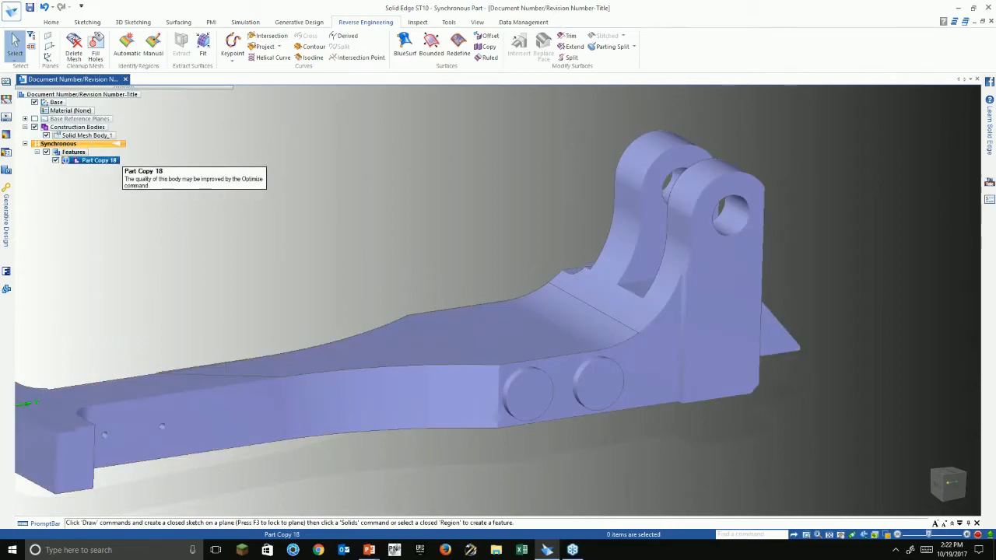
# - Convert the repaired mesh, Part Copy 18, from a construction body to a design body
pyautogui.rightClick(93, 162)
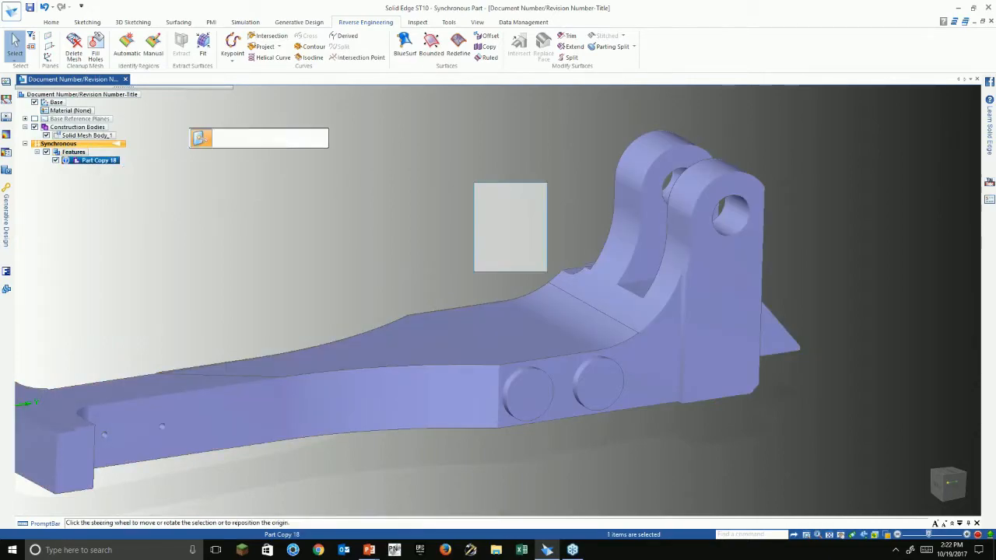
pyautogui.click(136, 337)
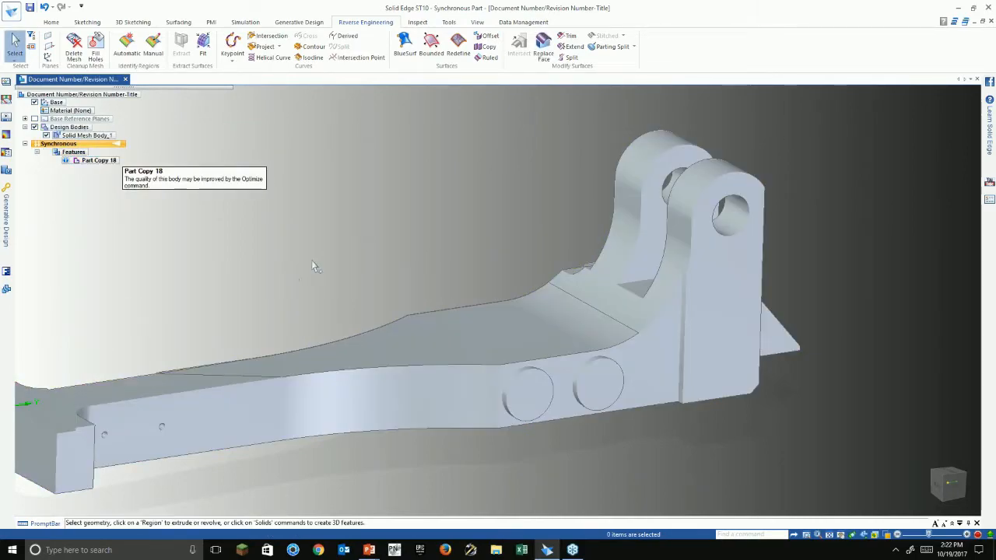
pyautogui.scroll(5, 311, 311)
pyautogui.scroll(-6, 322, 413)
# - Delete the patch face outlining the filled opening on the flat side of the mesh body, and view the part from the lug side
pyautogui.moveTo(337, 359); pyautogui.dragTo(480, 274, button='middle')
pyautogui.click(480, 274)
pyautogui.click(408, 191)
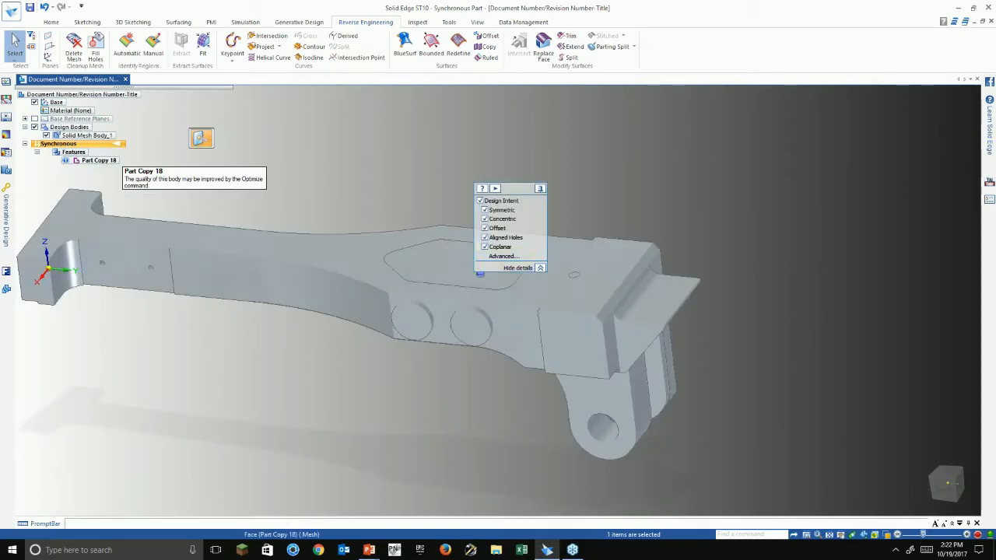
pyautogui.moveTo(407, 191); pyautogui.dragTo(407, 167, button='middle')
pyautogui.click(438, 249)
pyautogui.press('Delete')
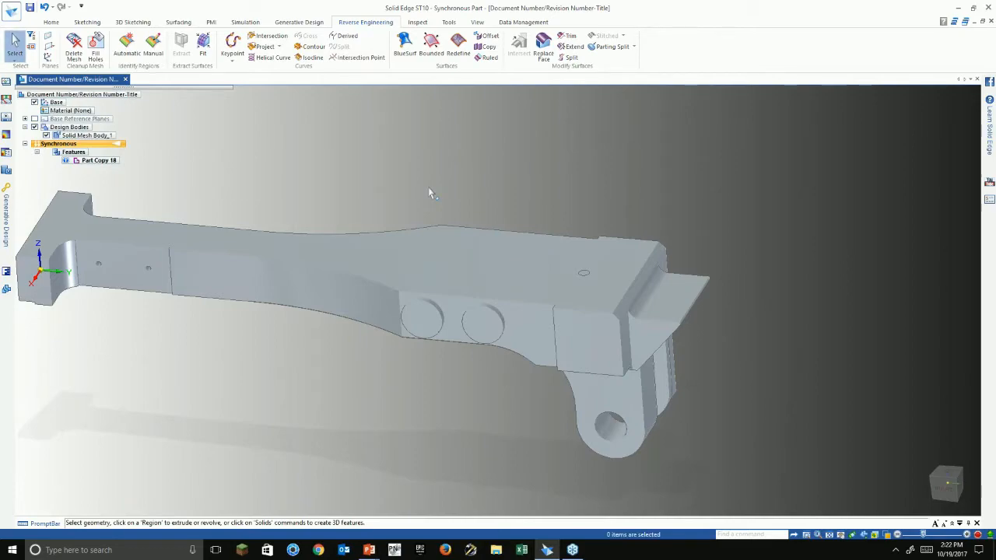
pyautogui.moveTo(437, 244); pyautogui.dragTo(556, 427, button='middle')
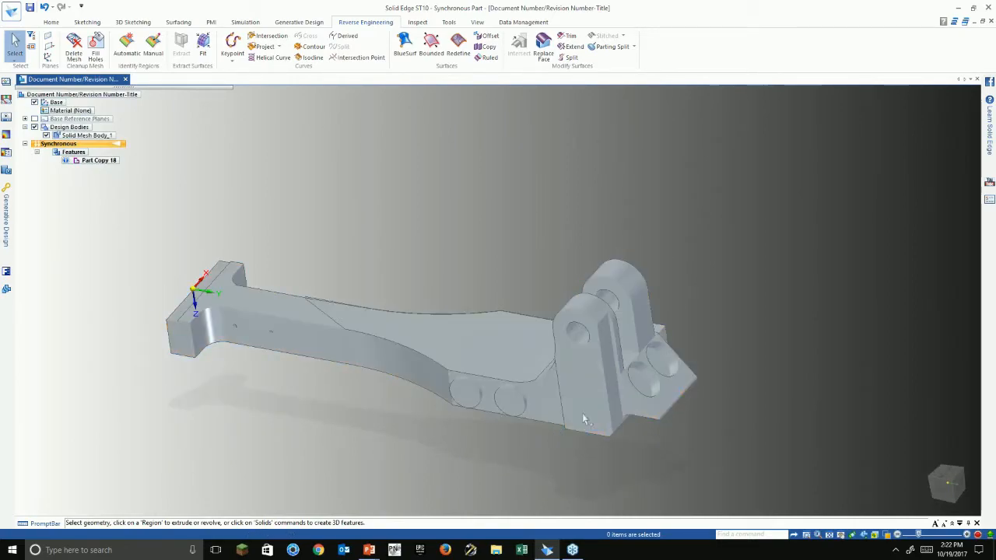
# - Examine the two lugs of the mesh body and the pin hole in the nearer lug from several angles
pyautogui.scroll(5, 667, 340)
pyautogui.moveTo(593, 330); pyautogui.dragTo(629, 304, button='middle')
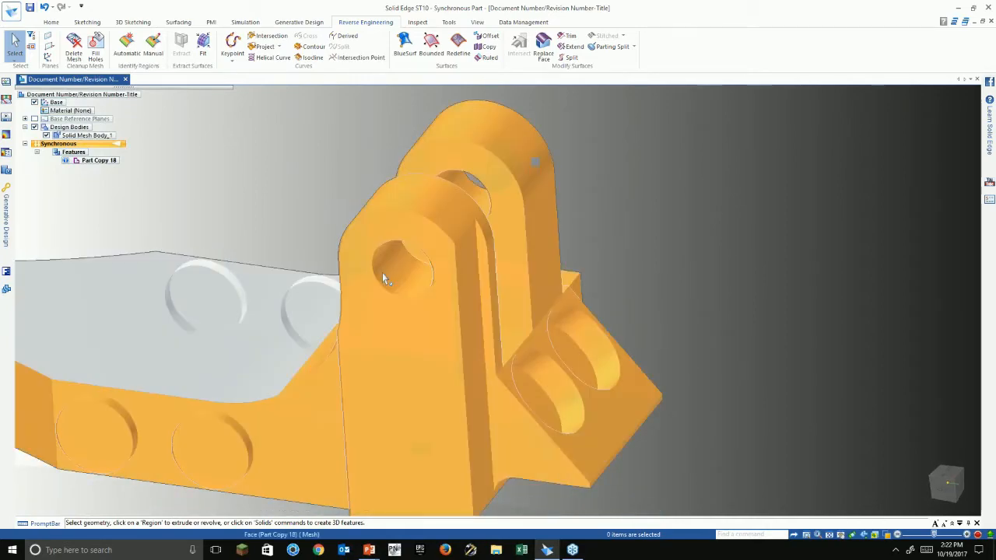
pyautogui.moveTo(393, 272); pyautogui.dragTo(287, 208, button='middle')
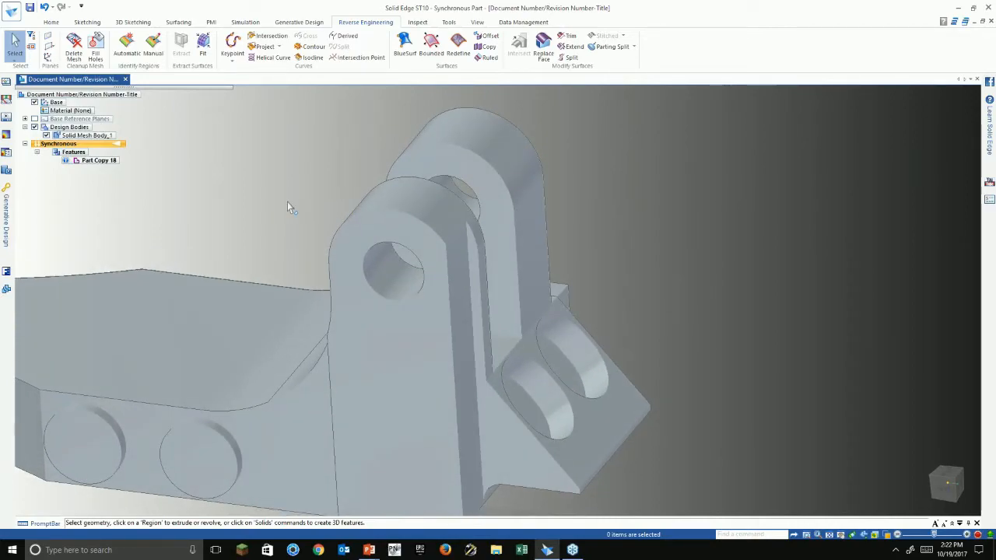
pyautogui.keyDown('shift'); pyautogui.moveTo(287, 201); pyautogui.dragTo(494, 233, button='middle'); pyautogui.keyUp('shift')
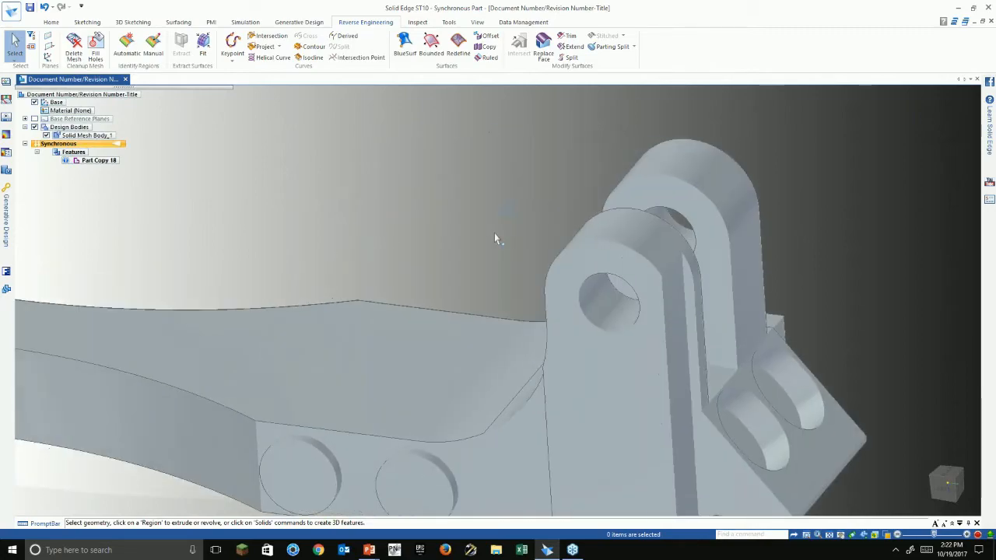
pyautogui.scroll(-2, 312, 203)
pyautogui.keyDown('shift'); pyautogui.moveTo(312, 203); pyautogui.dragTo(247, 190, button='middle'); pyautogui.keyUp('shift')
pyautogui.scroll(3, 404, 228)
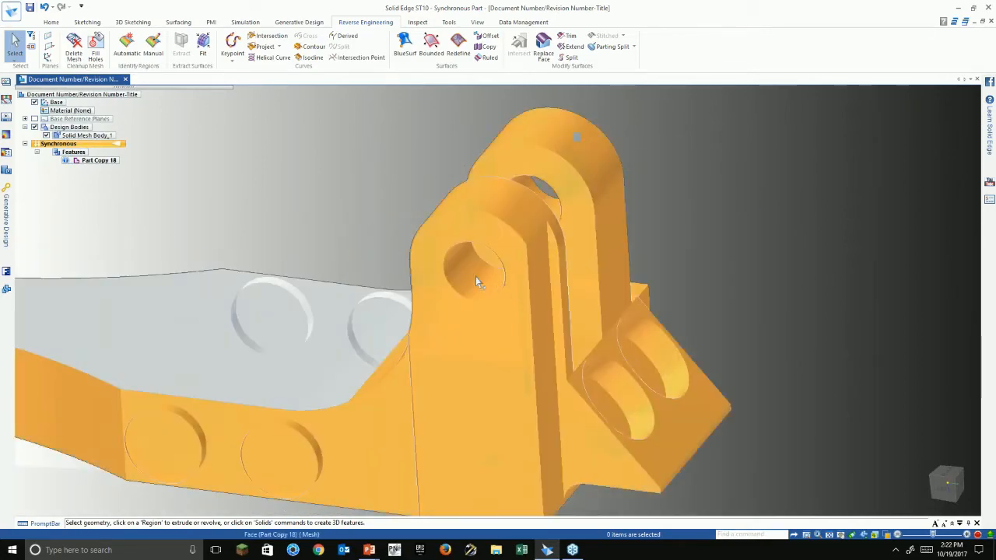
pyautogui.keyDown('shift'); pyautogui.moveTo(330, 218); pyautogui.dragTo(268, 224, button='middle'); pyautogui.keyUp('shift')
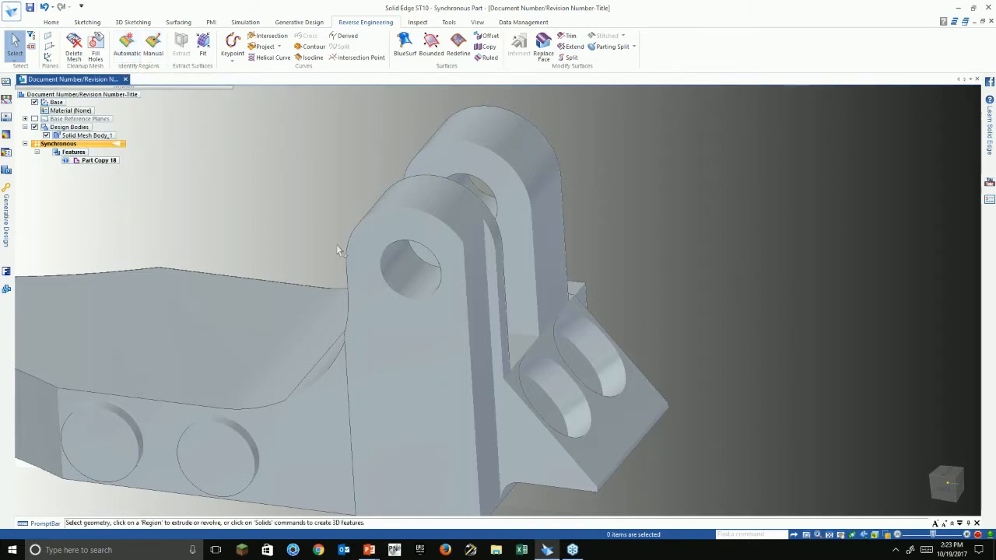
pyautogui.scroll(5, 545, 401)
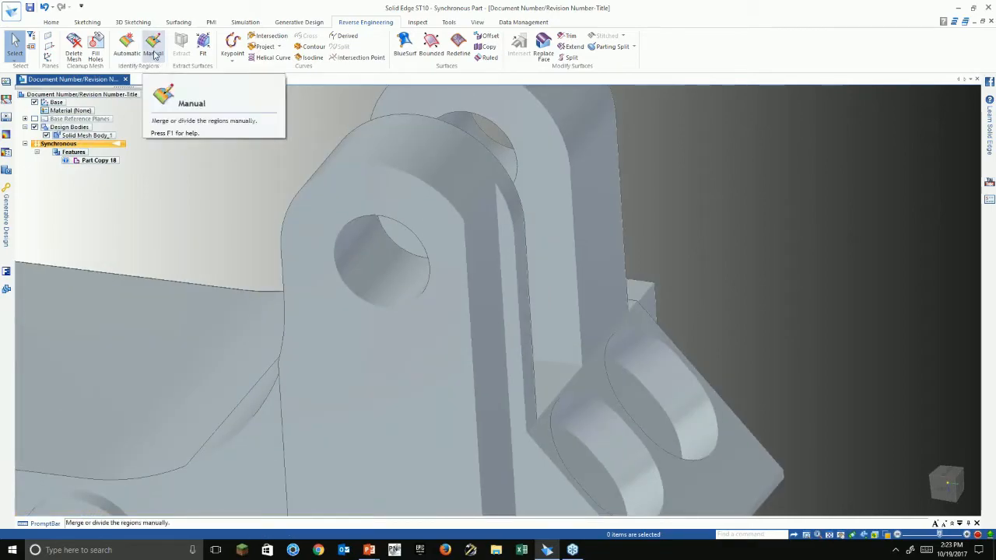
# - Manually identify the full inner wall of the nearer lug's pin hole as a mesh region, keeping the default region colour
pyautogui.click(154, 53)
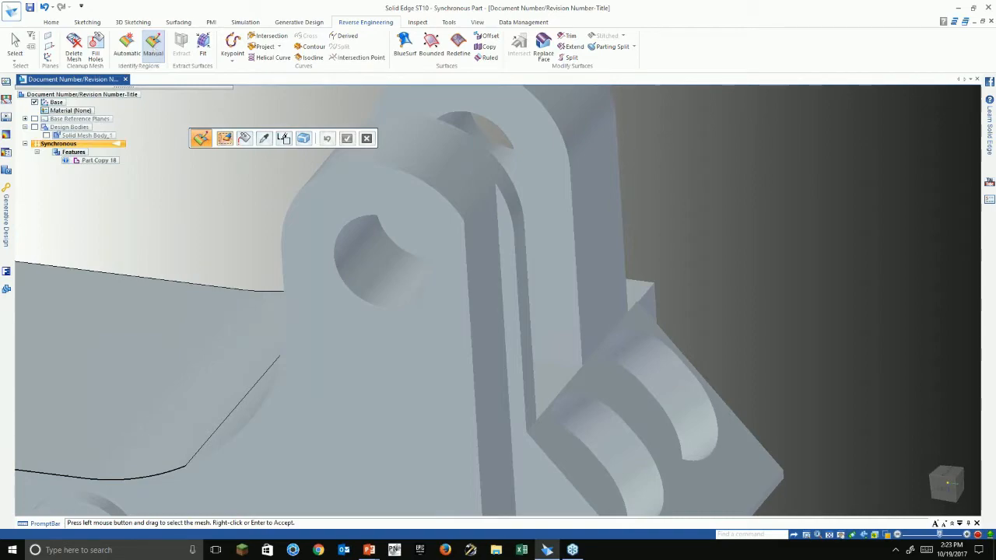
pyautogui.scroll(4, 368, 273)
pyautogui.moveTo(368, 264); pyautogui.dragTo(433, 296)
pyautogui.moveTo(434, 296); pyautogui.dragTo(506, 298, button='middle')
pyautogui.moveTo(424, 292); pyautogui.dragTo(552, 242)
pyautogui.moveTo(547, 244); pyautogui.dragTo(554, 203, button='middle')
pyautogui.moveTo(553, 203)
pyautogui.mouseDown()
pyautogui.moveTo(555, 213)
pyautogui.moveTo(547, 161)
pyautogui.mouseUp()
pyautogui.keyDown('shift'); pyautogui.moveTo(547, 160); pyautogui.dragTo(586, 301, button='middle'); pyautogui.keyUp('shift')
pyautogui.moveTo(586, 300); pyautogui.dragTo(589, 269, button='middle')
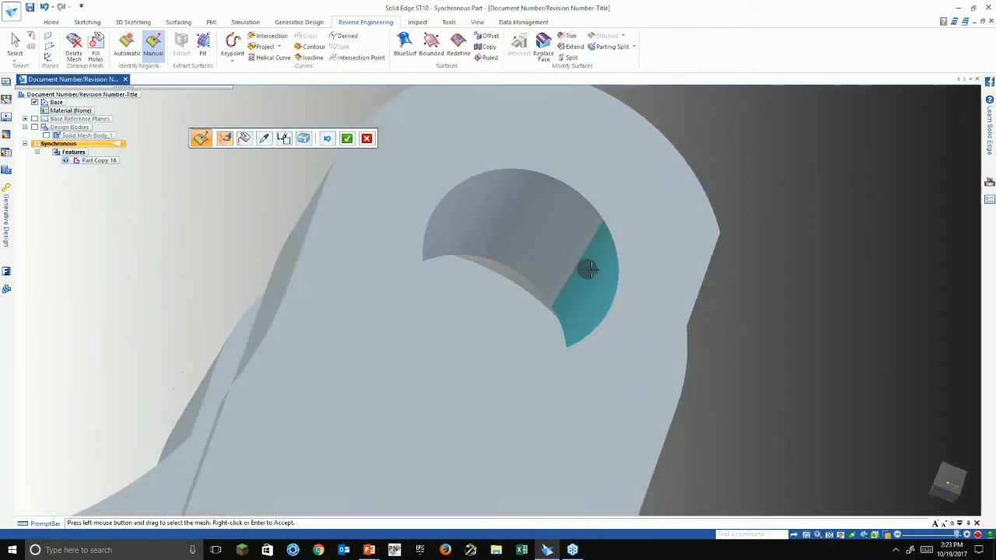
pyautogui.moveTo(589, 270); pyautogui.dragTo(473, 204)
pyautogui.moveTo(474, 204); pyautogui.dragTo(468, 204, button='middle')
pyautogui.moveTo(468, 204)
pyautogui.mouseDown()
pyautogui.moveTo(449, 214)
pyautogui.moveTo(394, 307)
pyautogui.mouseUp()
pyautogui.scroll(-5, 204, 193)
pyautogui.moveTo(180, 193); pyautogui.dragTo(185, 211, button='middle')
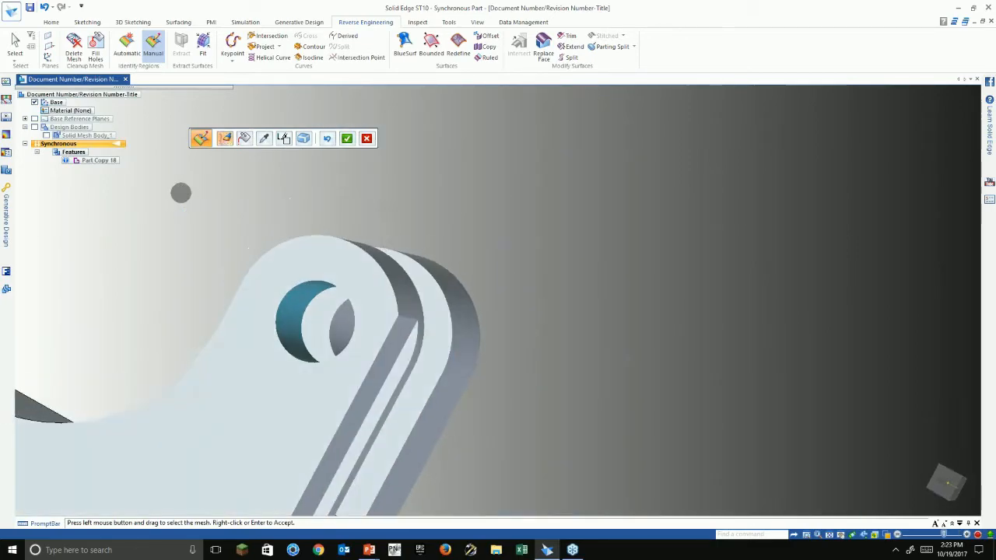
pyautogui.click(287, 139)
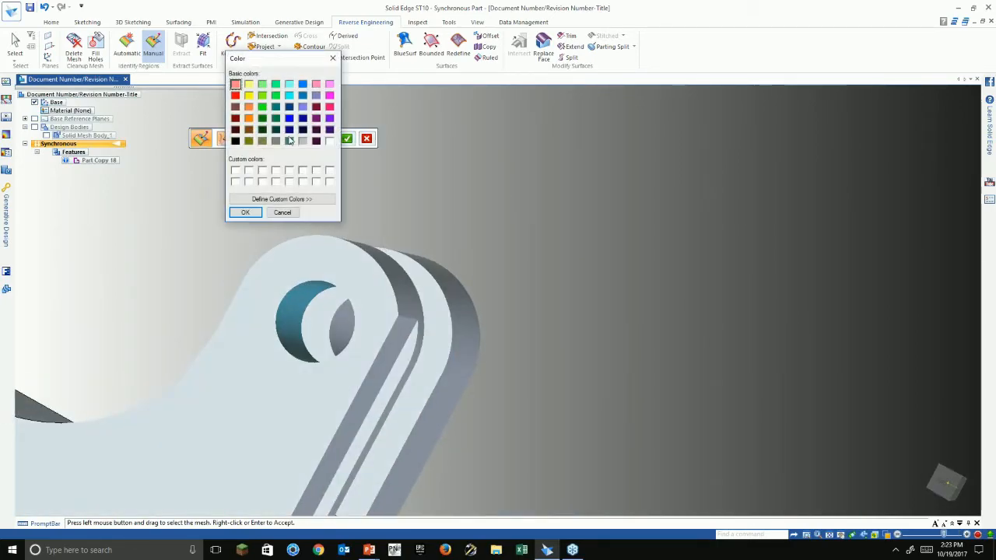
pyautogui.click(248, 213)
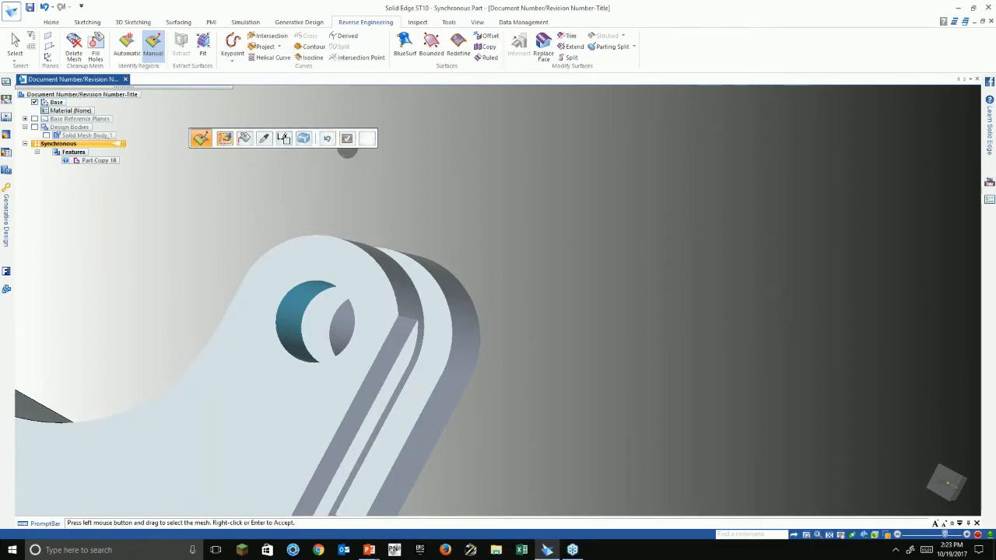
# - Fit a Cylinder surface to the identified hole region with a tolerance of 0.394 in
pyautogui.moveTo(386, 205); pyautogui.dragTo(392, 216, button='middle')
pyautogui.click(203, 46)
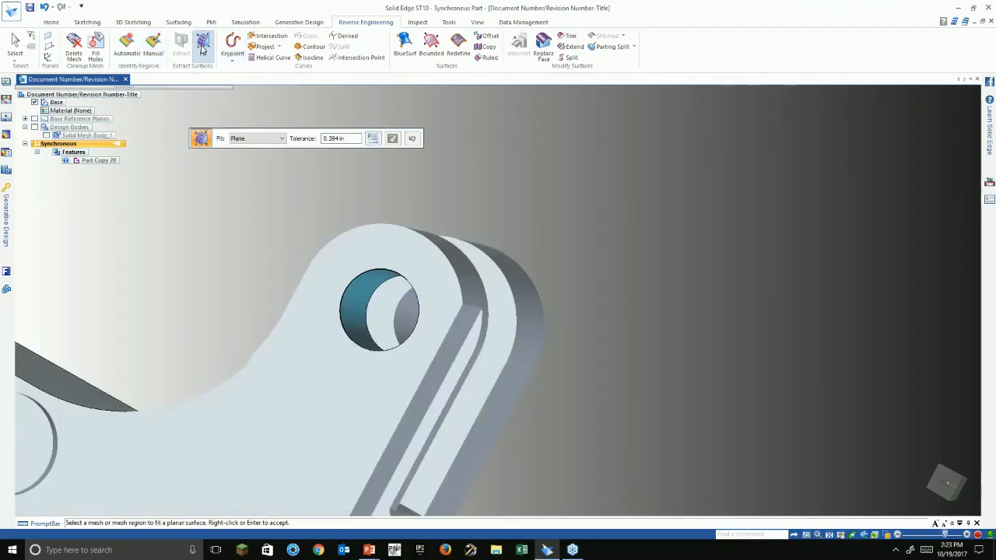
pyautogui.click(352, 303)
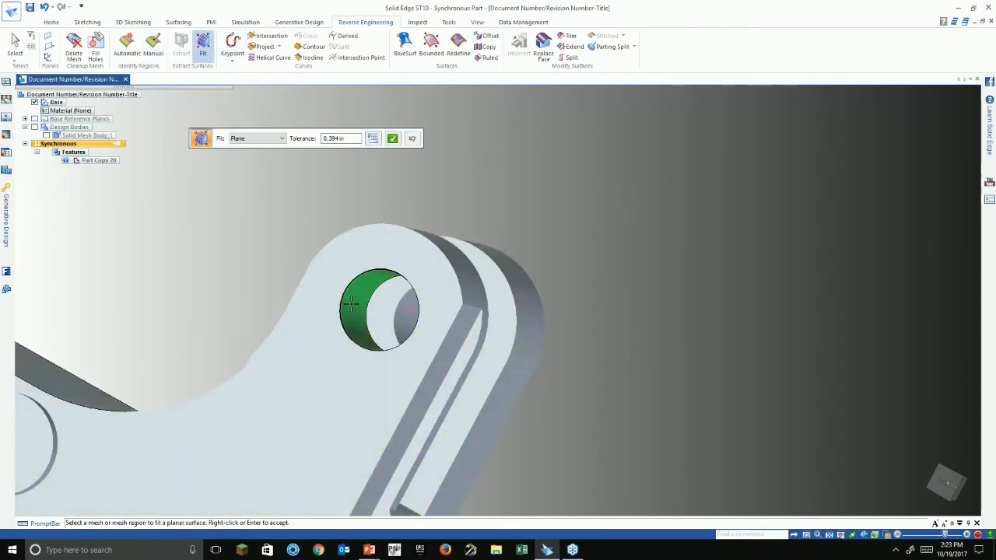
pyautogui.click(269, 138)
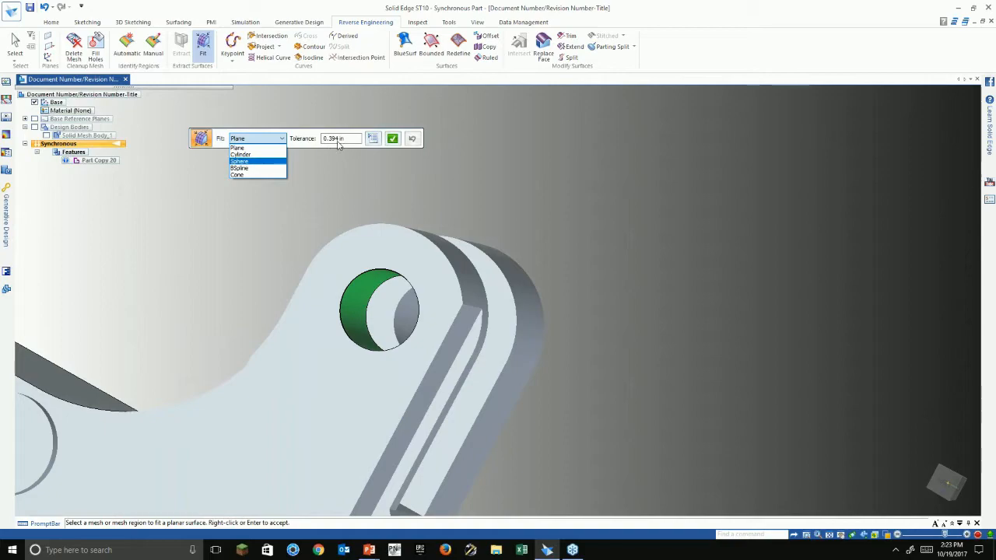
pyautogui.click(246, 154)
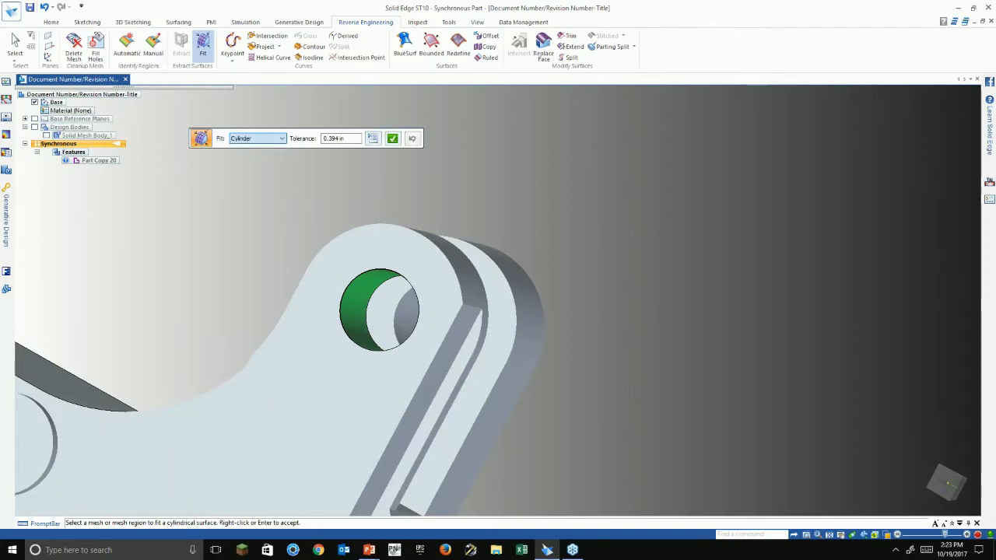
pyautogui.click(392, 140)
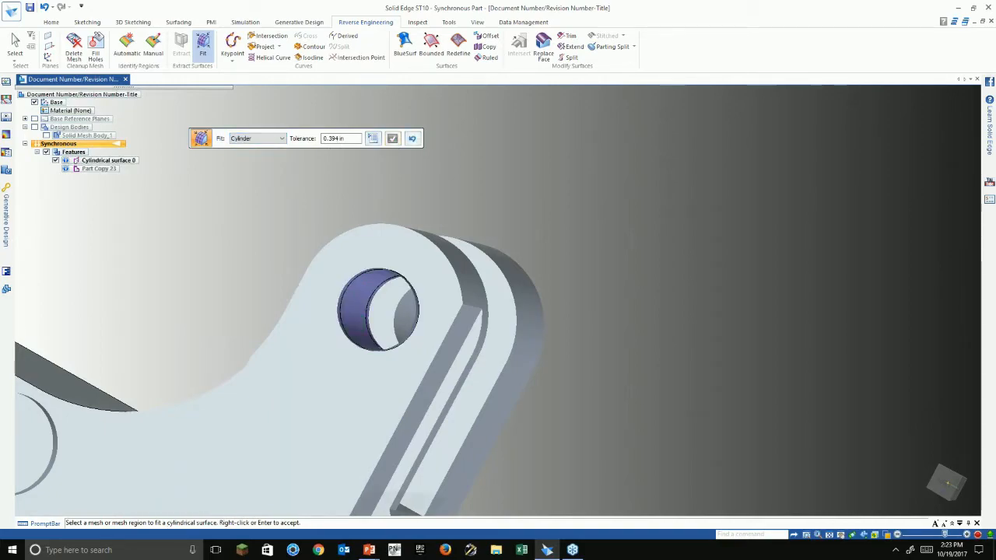
# - Cap the outer end of the fitted cylinder with a Bounded surface on its circular edge
pyautogui.moveTo(448, 202); pyautogui.dragTo(627, 201, button='middle')
pyautogui.scroll(3, 487, 322)
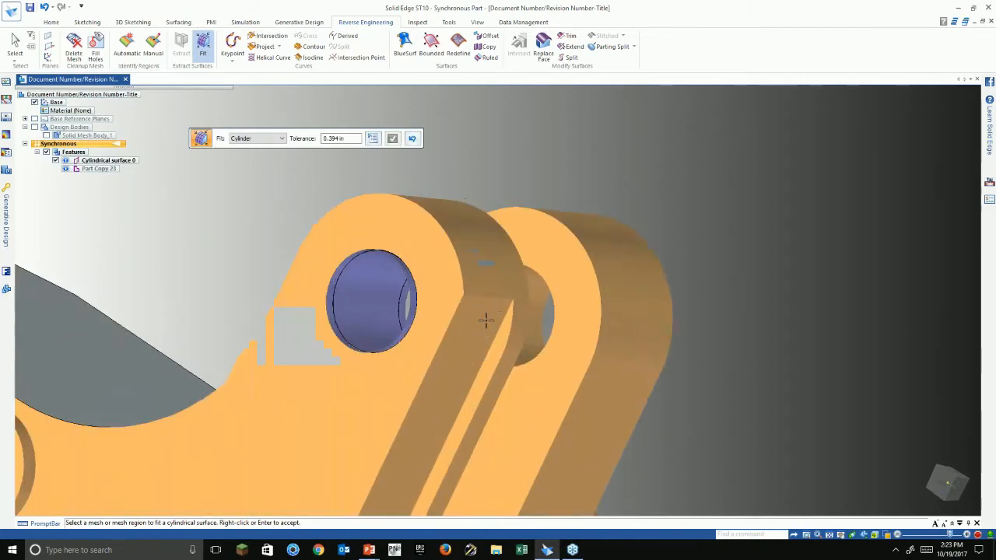
pyautogui.scroll(2, 84, 212)
pyautogui.scroll(-2, 193, 247)
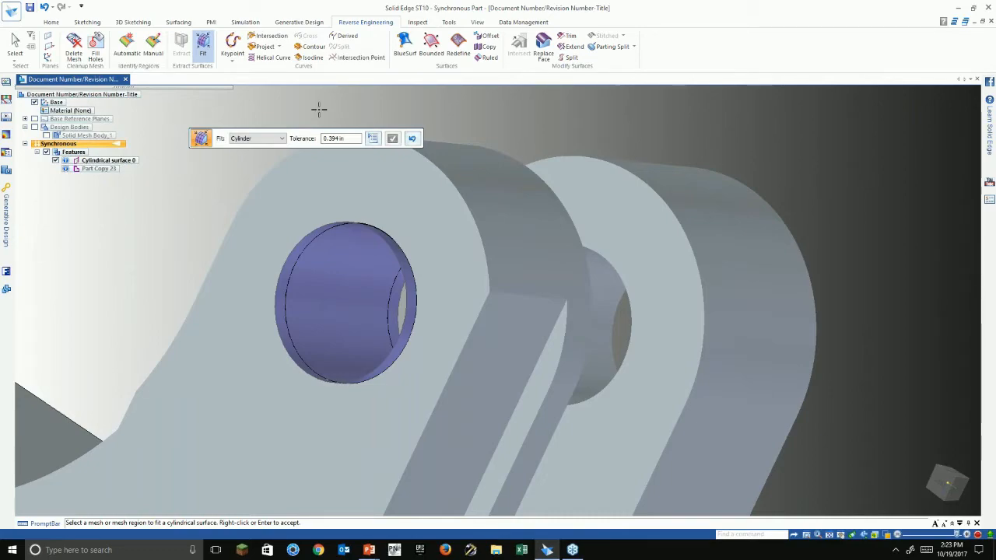
pyautogui.click(431, 45)
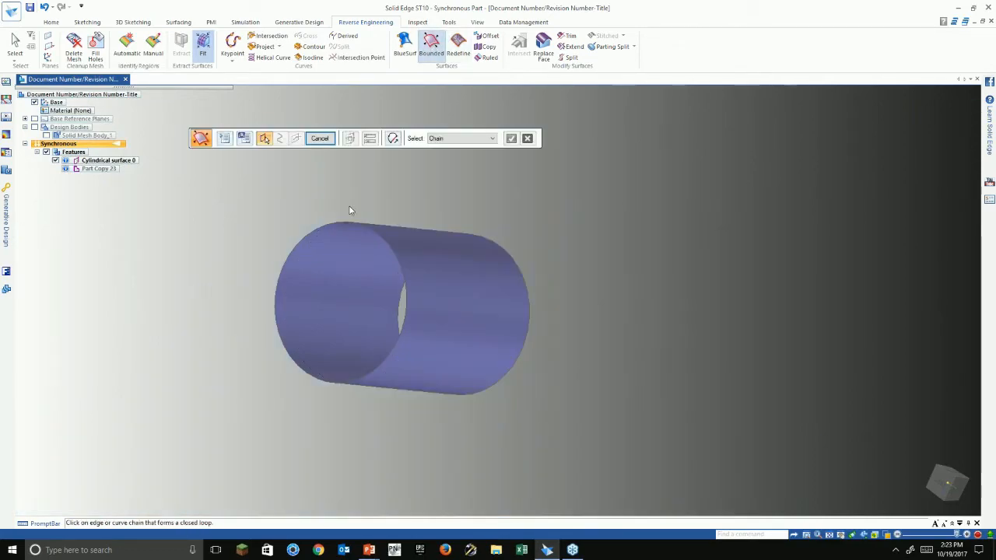
pyautogui.click(327, 227)
pyautogui.scroll(-3, 477, 204)
pyautogui.rightClick(547, 151)
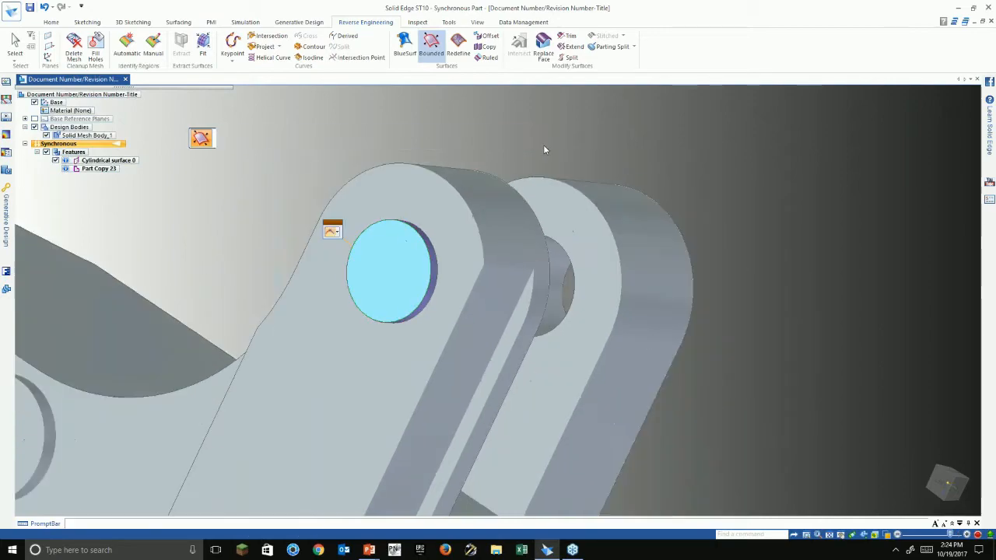
# - Cap the cylinder's other end, between the two lugs, with a second Bounded surface
pyautogui.moveTo(547, 151)
pyautogui.mouseDown(button='middle')
pyautogui.moveTo(491, 153)
pyautogui.moveTo(843, 127)
pyautogui.moveTo(510, 232)
pyautogui.mouseUp(button='middle')
pyautogui.scroll(-3, 843, 127)
pyautogui.scroll(2, 510, 232)
pyautogui.rightClick(412, 229)
pyautogui.click(412, 230)
pyautogui.rightClick(411, 229)
pyautogui.rightClick(225, 303)
# - Stitch the cylindrical surface and its two end caps into one body, with healing on and a 3.937e-05 in tolerance
pyautogui.click(607, 37)
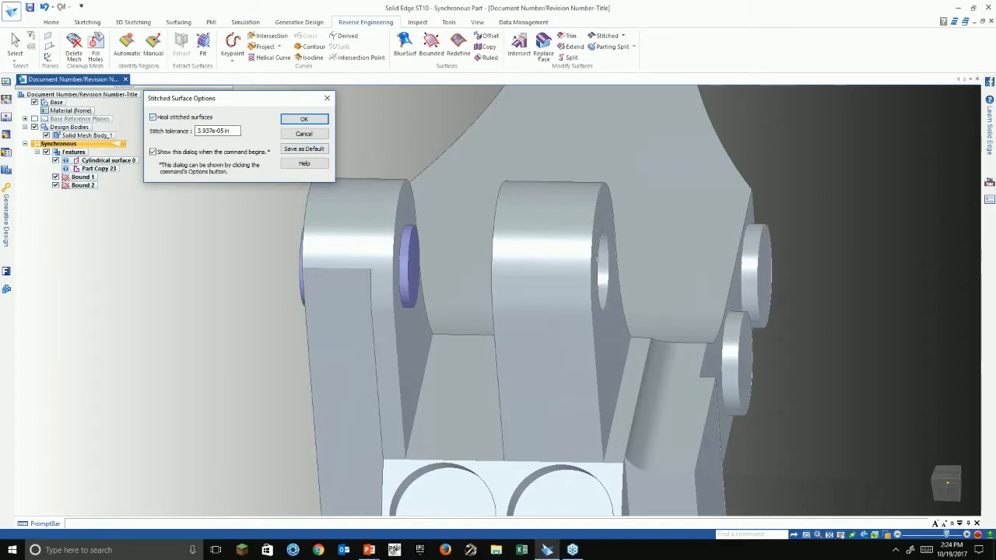
pyautogui.click(311, 119)
pyautogui.click(411, 291)
pyautogui.click(414, 278)
pyautogui.moveTo(414, 279); pyautogui.dragTo(486, 268, button='middle')
pyautogui.click(584, 255)
pyautogui.rightClick(285, 335)
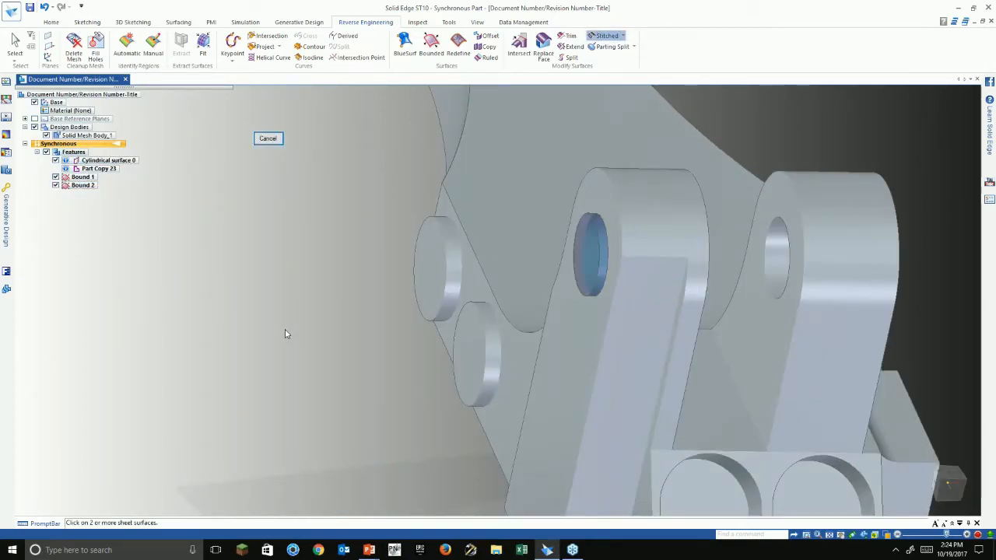
pyautogui.press('Escape')
pyautogui.scroll(-3, 265, 329)
pyautogui.moveTo(265, 328); pyautogui.dragTo(331, 272, button='middle')
pyautogui.scroll(2, 583, 246)
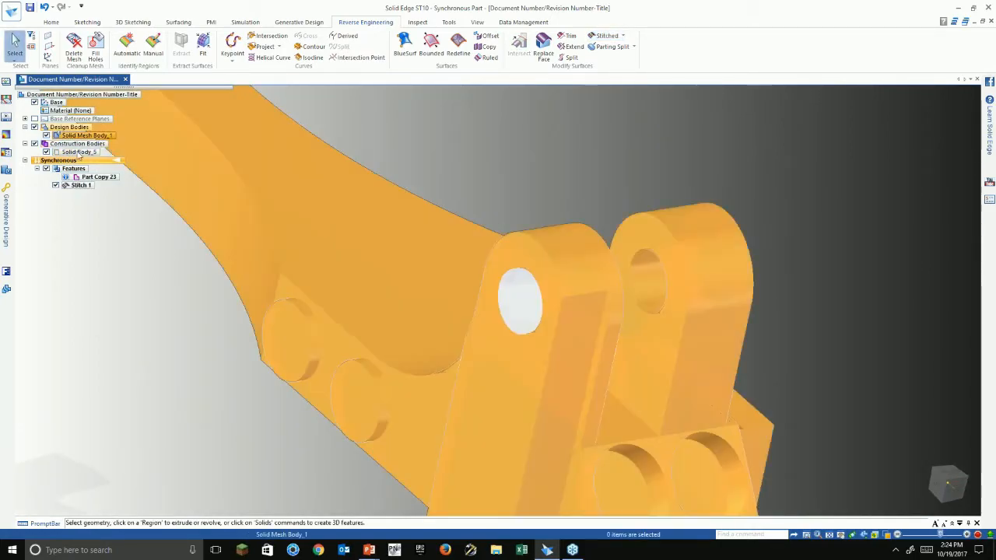
pyautogui.click(78, 153)
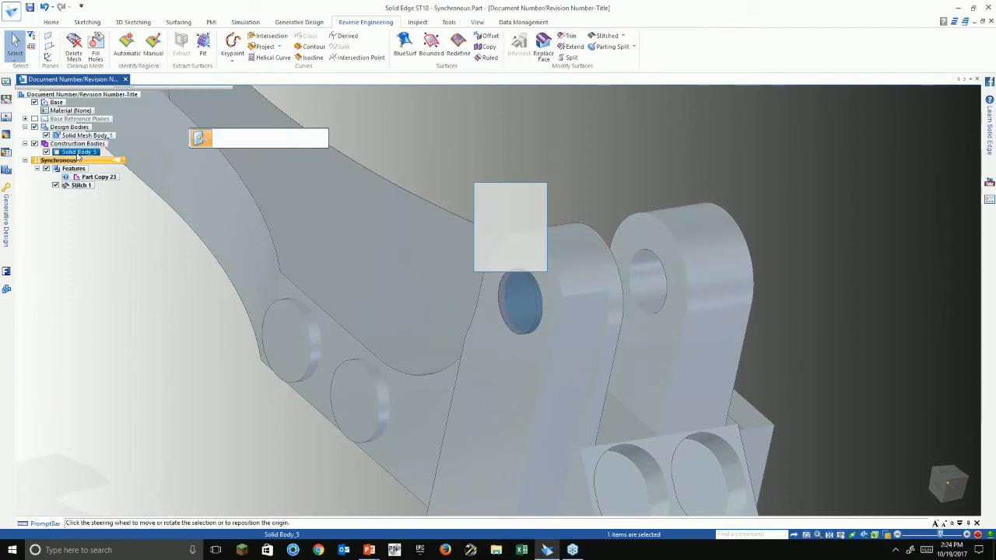
pyautogui.rightClick(78, 153)
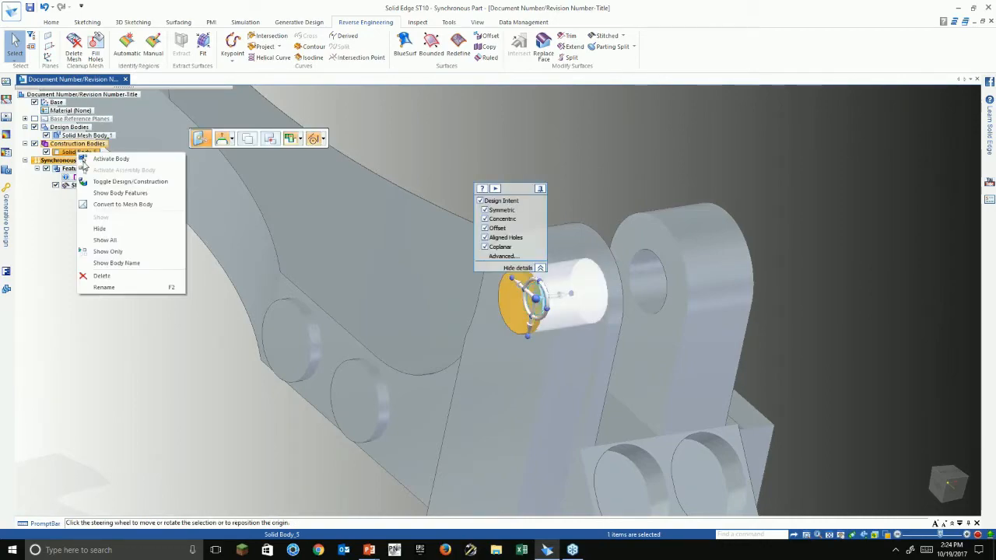
pyautogui.click(120, 205)
pyautogui.press('Escape')
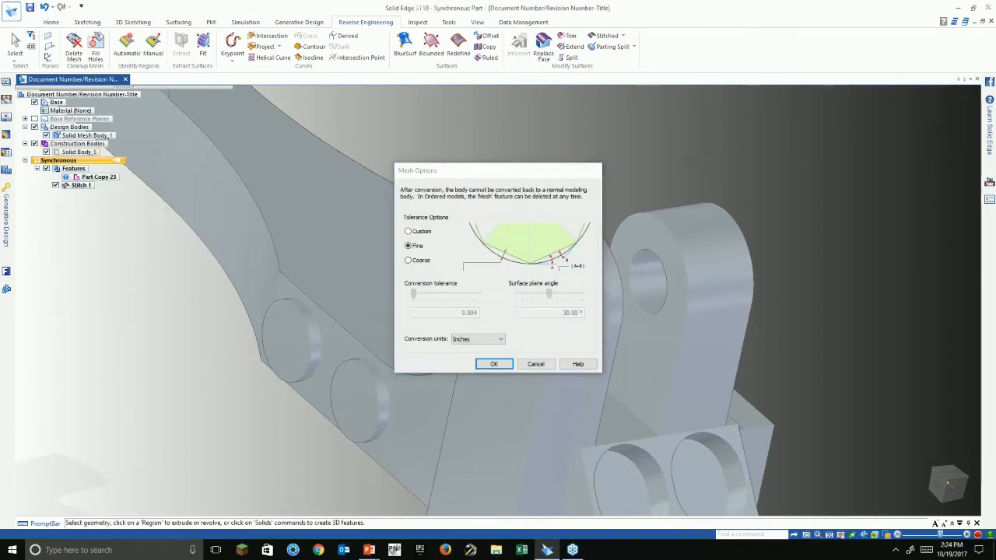
pyautogui.scroll(4, 537, 269)
pyautogui.click(511, 322)
pyautogui.press('Escape')
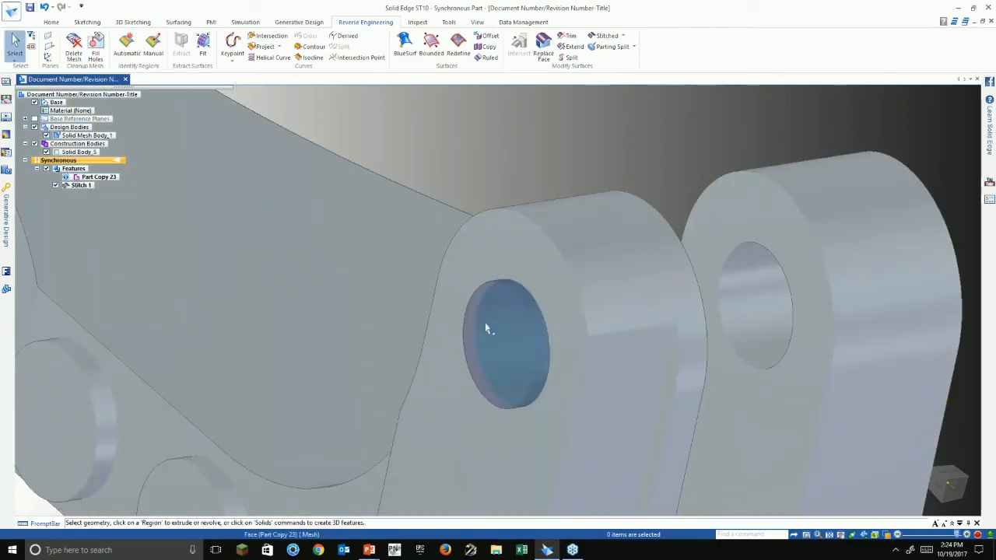
# - Activate the stitched cylinder body, Solid Body_5, and move its outer end face outward so it protrudes from the lug
pyautogui.rightClick(77, 152)
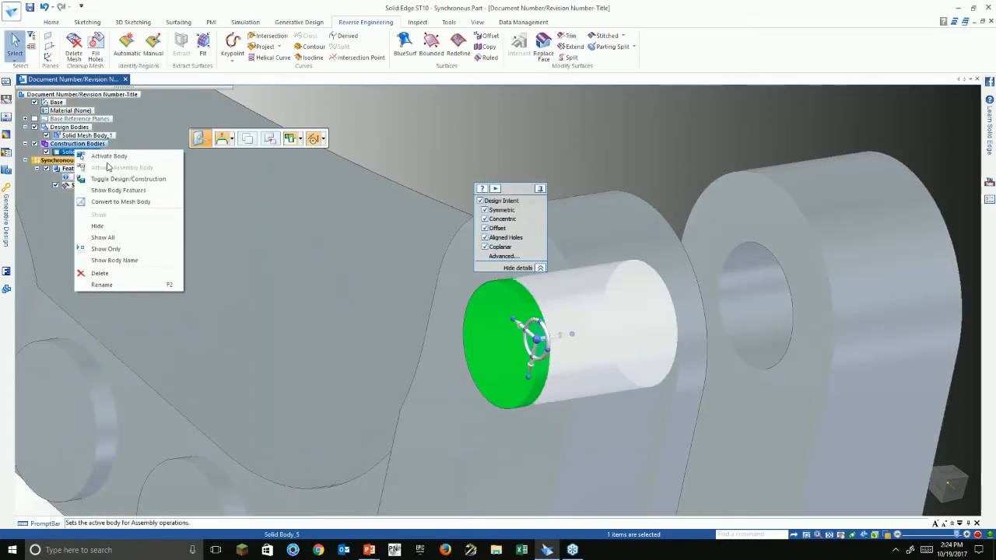
pyautogui.click(114, 158)
pyautogui.click(481, 331)
pyautogui.click(474, 335)
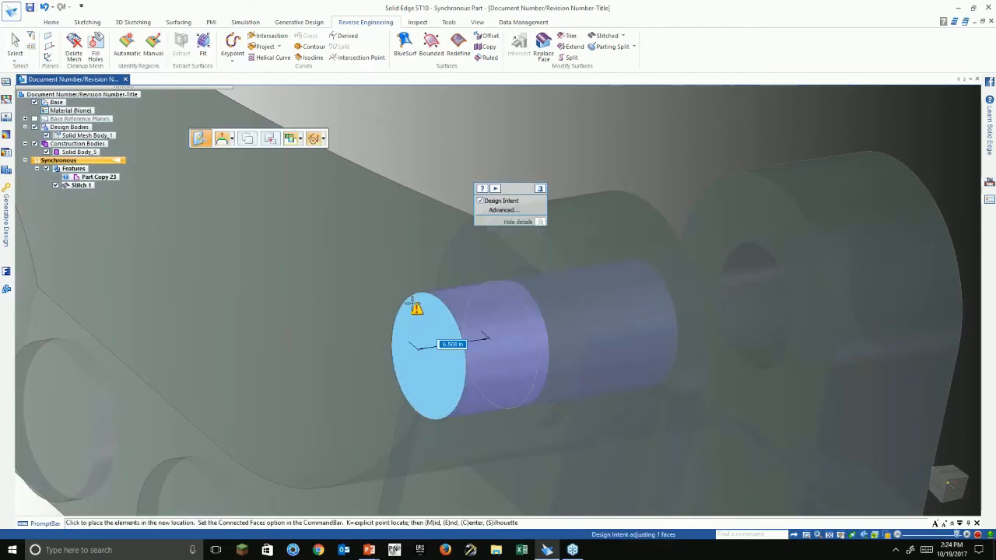
pyautogui.click(376, 304)
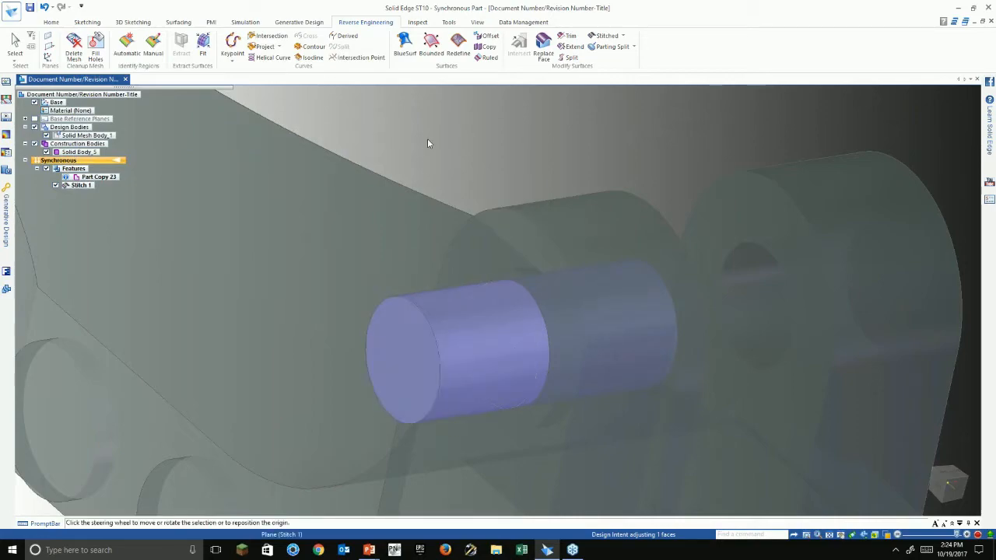
pyautogui.click(411, 169)
pyautogui.rightClick(426, 161)
pyautogui.click(611, 339)
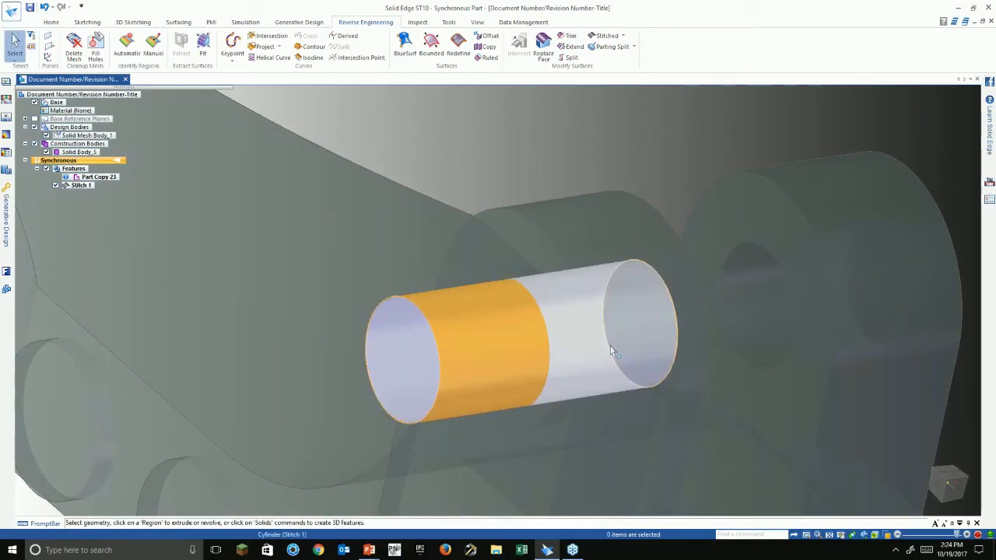
# - Try to unite the lug's cylinder solid with the bracket mesh body using Union
pyautogui.scroll(-3, 611, 351)
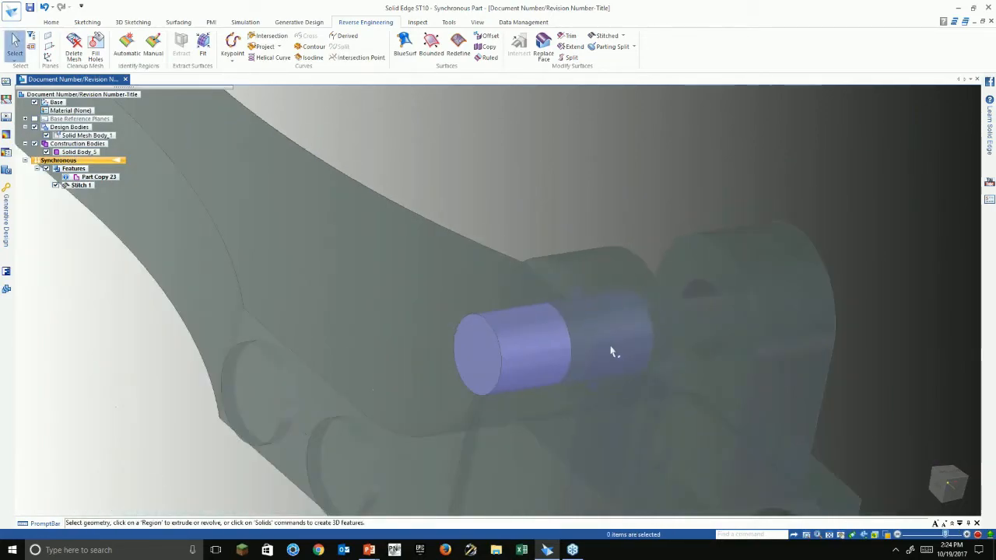
pyautogui.click(51, 21)
pyautogui.click(535, 59)
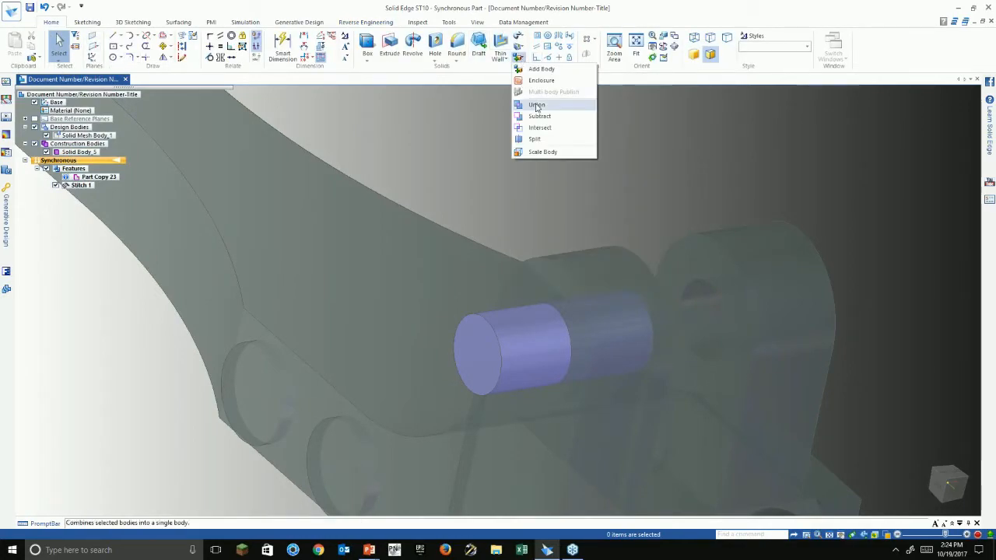
pyautogui.click(537, 102)
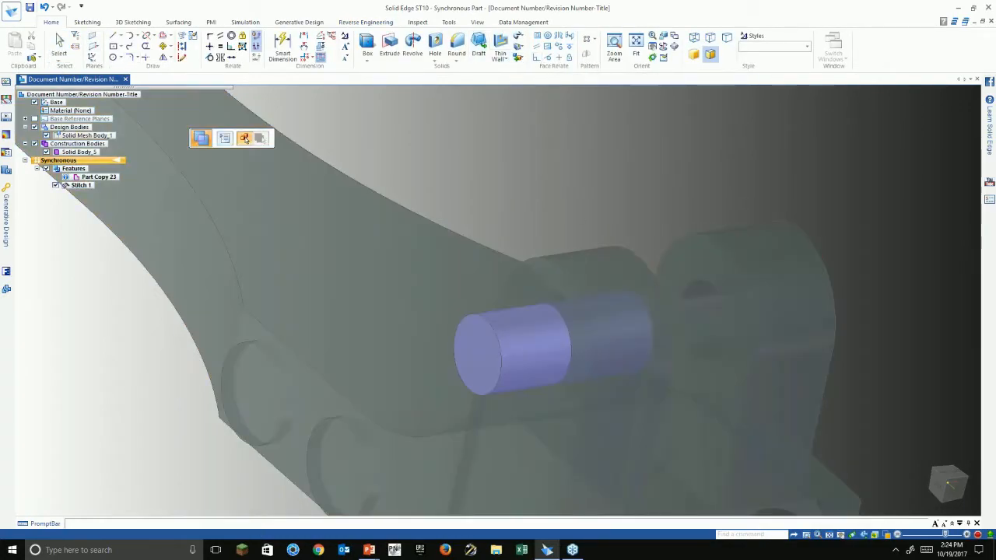
pyautogui.click(616, 274)
pyautogui.click(533, 352)
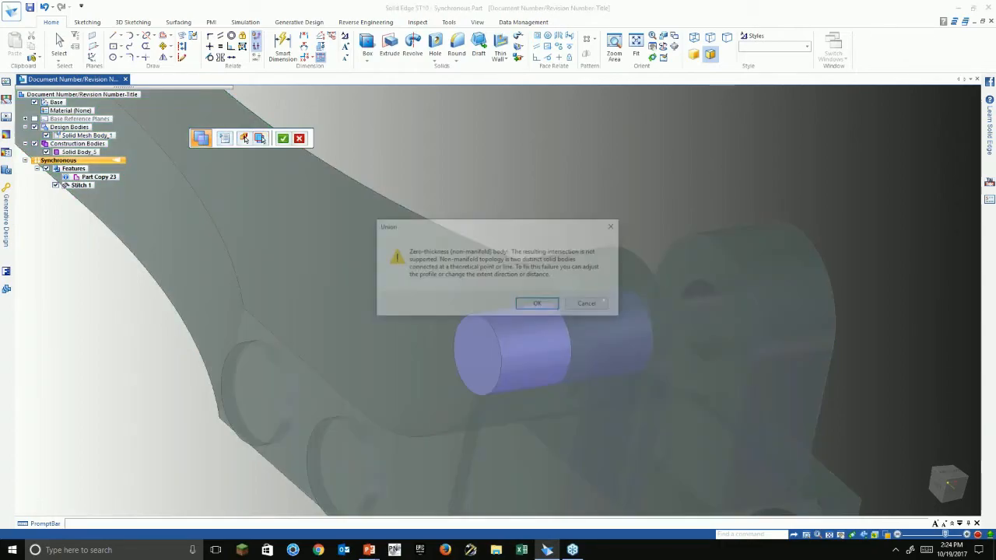
pyautogui.click(540, 305)
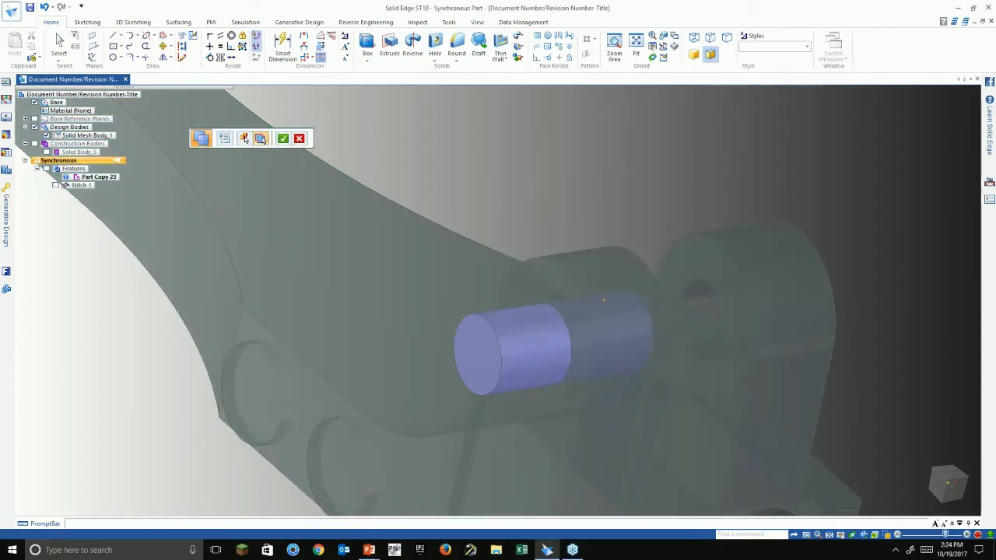
pyautogui.click(540, 304)
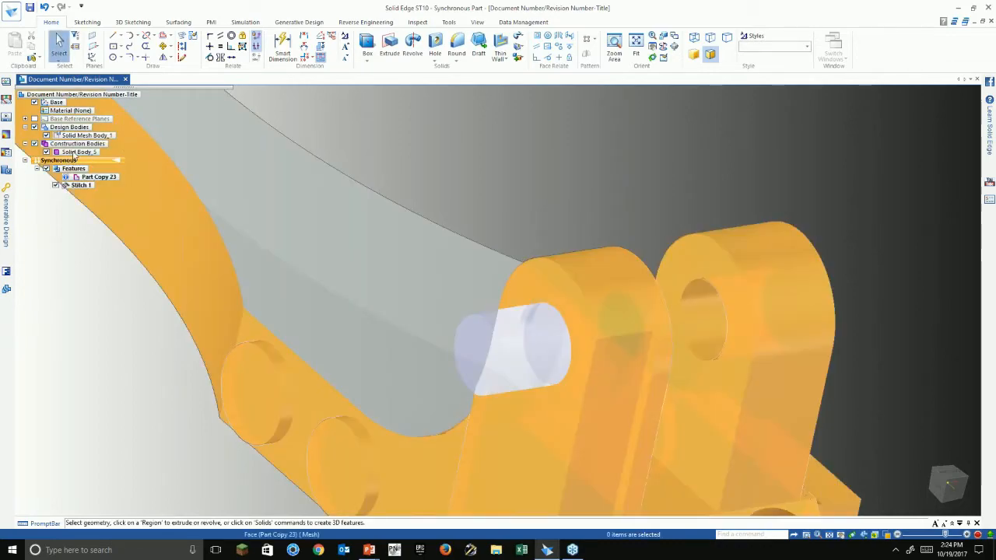
# - Convert the cylinder construction body Solid Body_5 to a mesh body with Fine tolerance and inches as conversion units
pyautogui.rightClick(73, 151)
pyautogui.click(102, 203)
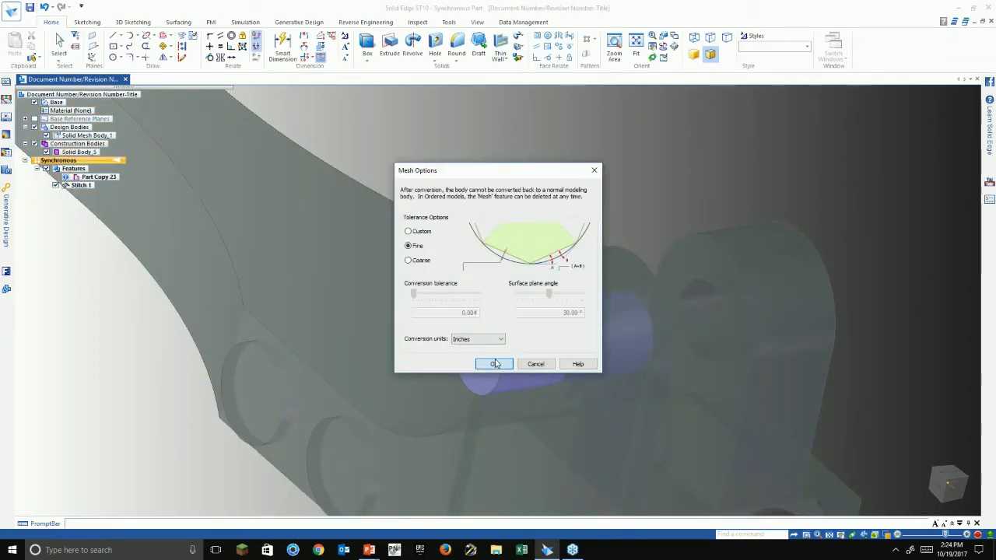
pyautogui.click(495, 365)
# - Unite the meshed cylinder with Solid Mesh Body_1 using Union
pyautogui.click(518, 58)
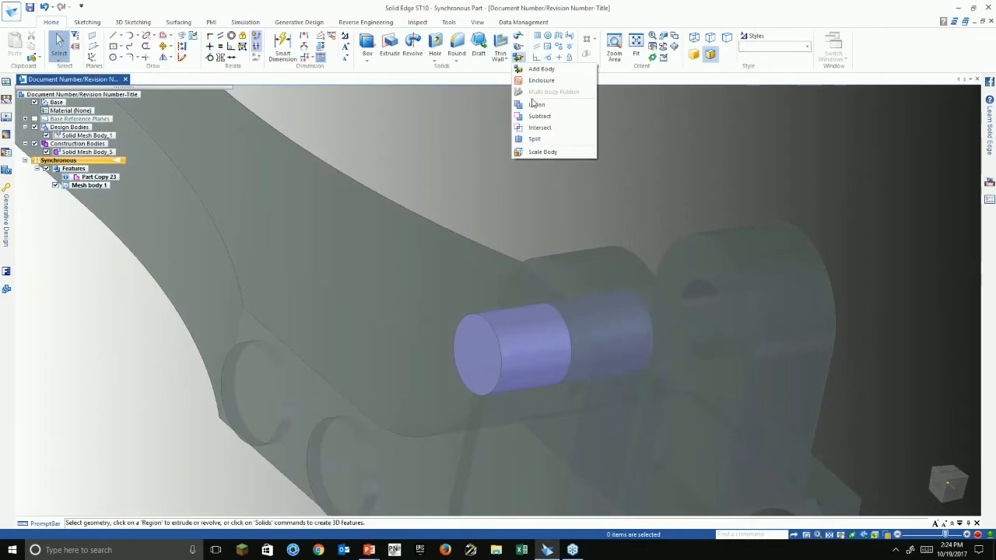
pyautogui.click(537, 103)
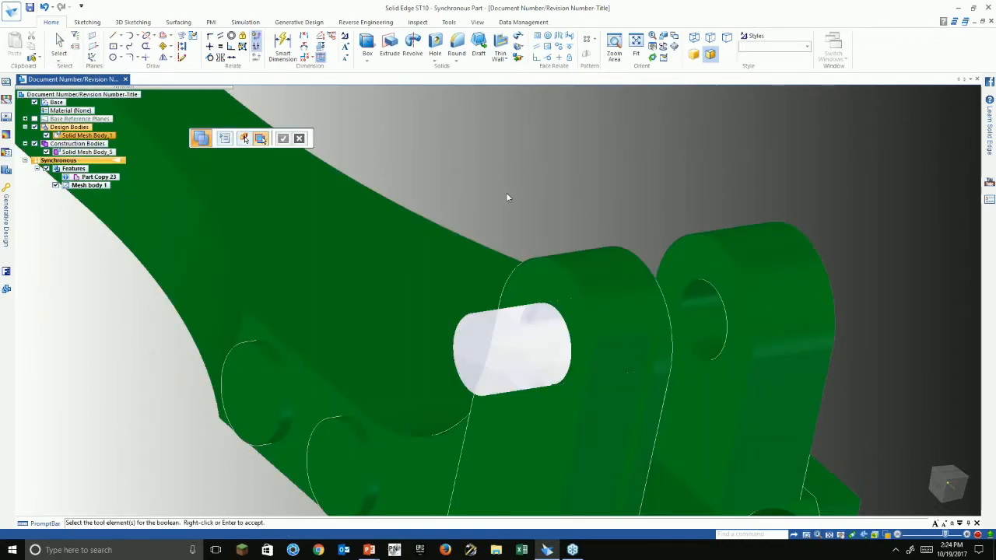
pyautogui.click(498, 193)
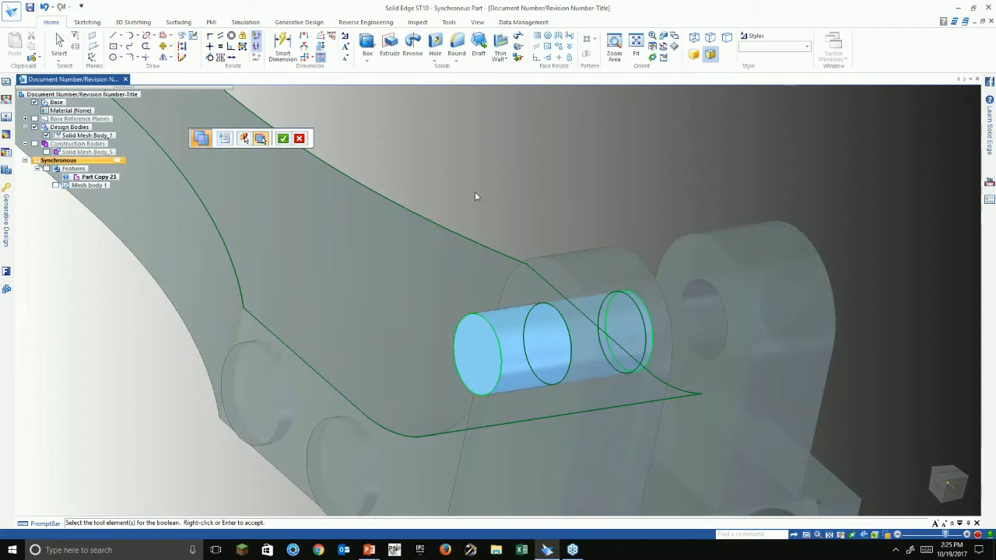
pyautogui.rightClick(475, 197)
pyautogui.scroll(-5, 388, 213)
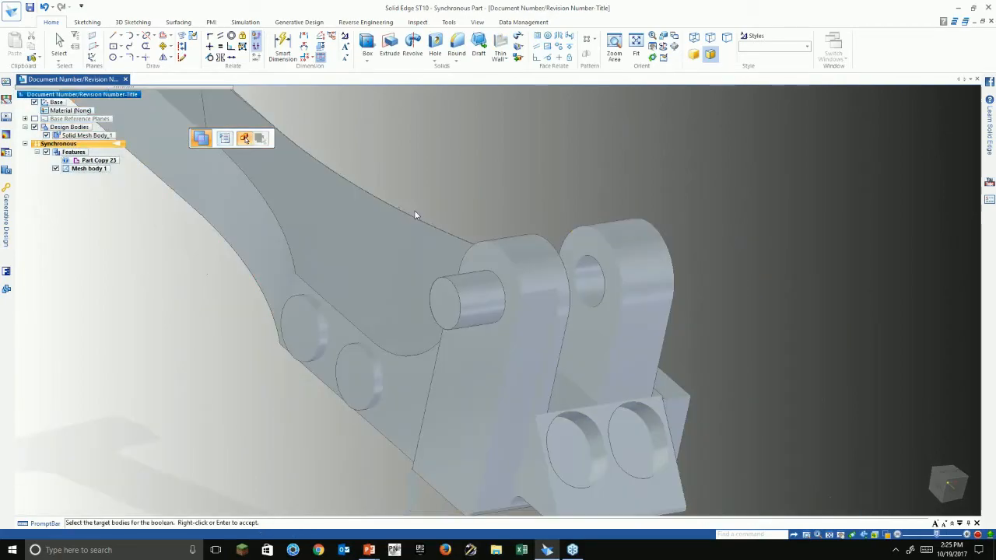
pyautogui.scroll(-1, 412, 198)
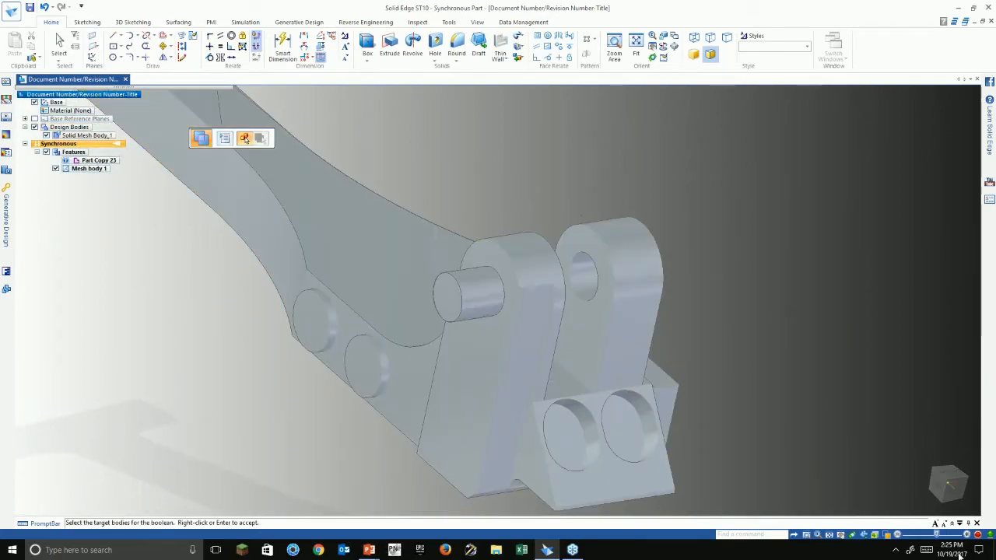
# - Examine the facets of the united mesh around the lug cylinder in wireframe, return to shaded with edges and look over the flat side
pyautogui.click(888, 535)
pyautogui.click(869, 499)
pyautogui.moveTo(623, 383); pyautogui.dragTo(2, 261, button='middle')
pyautogui.scroll(8, 81, 256)
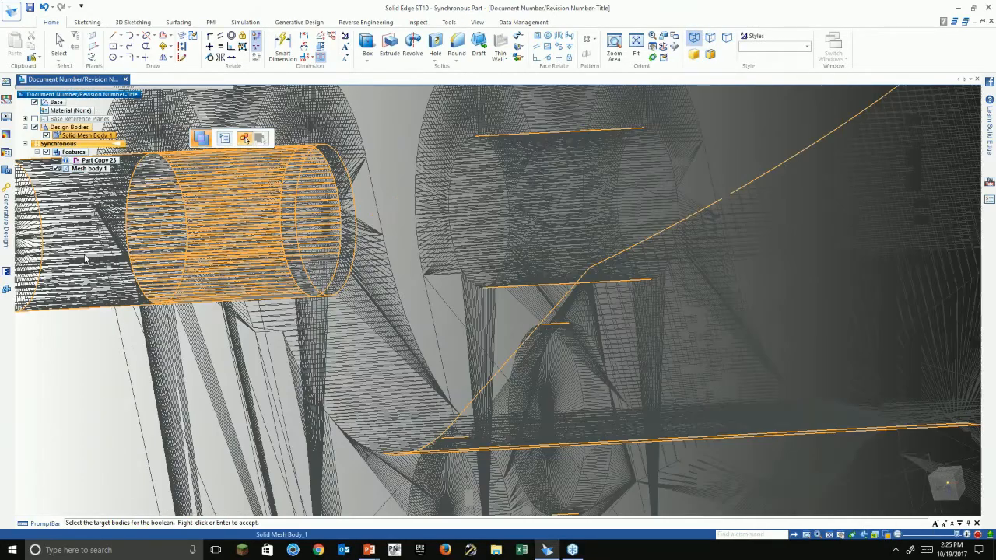
pyautogui.scroll(-4, 176, 399)
pyautogui.moveTo(174, 400); pyautogui.dragTo(194, 395, button='middle')
pyautogui.click(888, 535)
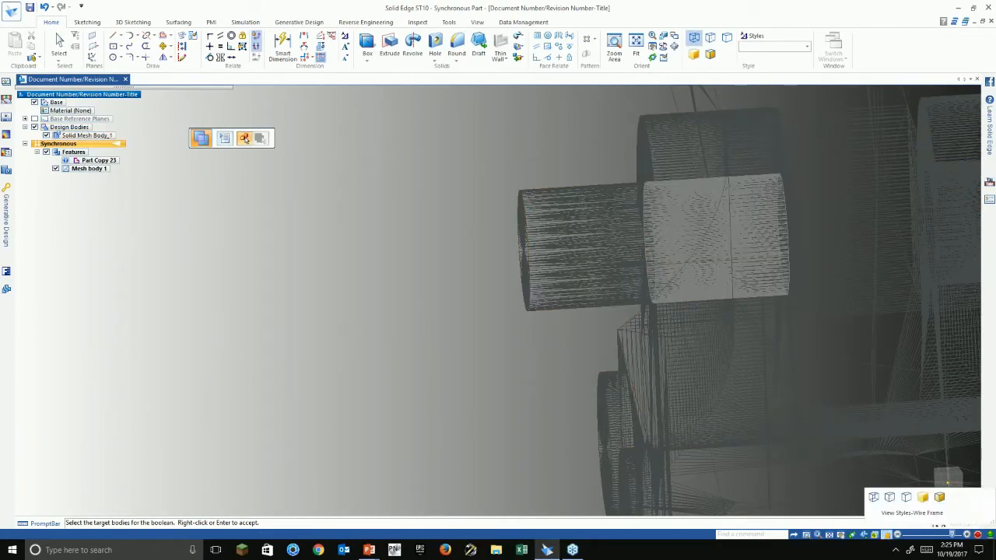
pyautogui.click(941, 497)
pyautogui.scroll(-4, 552, 482)
pyautogui.moveTo(553, 482)
pyautogui.mouseDown(button='middle')
pyautogui.moveTo(528, 414)
pyautogui.moveTo(429, 422)
pyautogui.moveTo(340, 278)
pyautogui.moveTo(548, 325)
pyautogui.moveTo(489, 292)
pyautogui.moveTo(459, 211)
pyautogui.moveTo(489, 310)
pyautogui.moveTo(554, 228)
pyautogui.mouseUp(button='middle')
pyautogui.scroll(-3, 566, 336)
pyautogui.scroll(3, 573, 342)
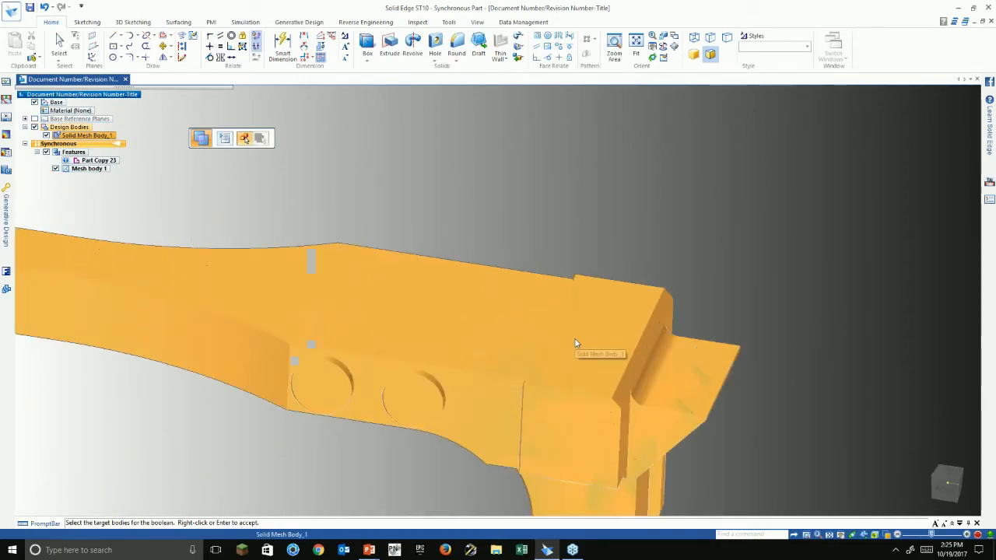
pyautogui.rightClick(576, 343)
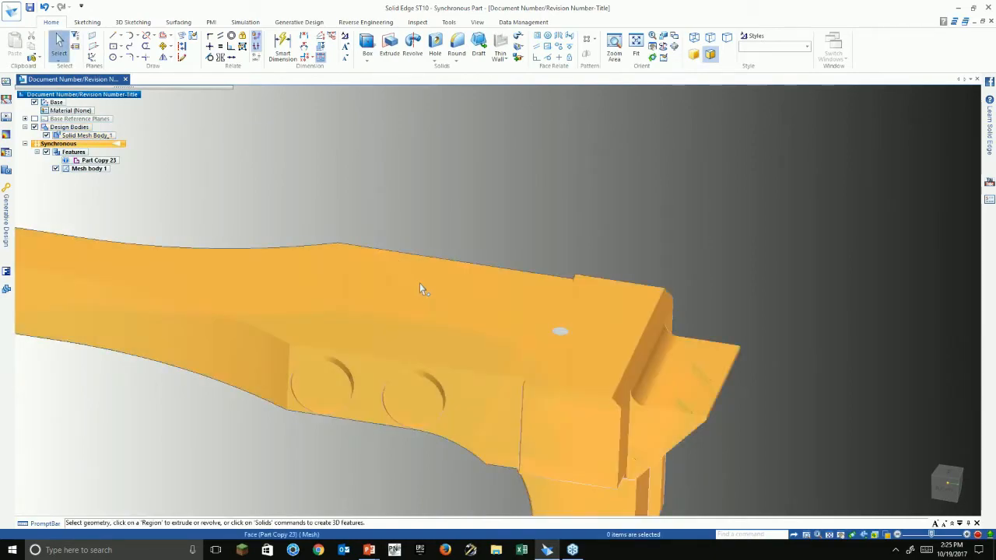
# - Sketch a circle on the bracket's broad flat face, centred on the small circular feature near its end
pyautogui.keyDown('shift'); pyautogui.moveTo(419, 283); pyautogui.dragTo(454, 292, button='middle'); pyautogui.keyUp('shift')
pyautogui.click(113, 57)
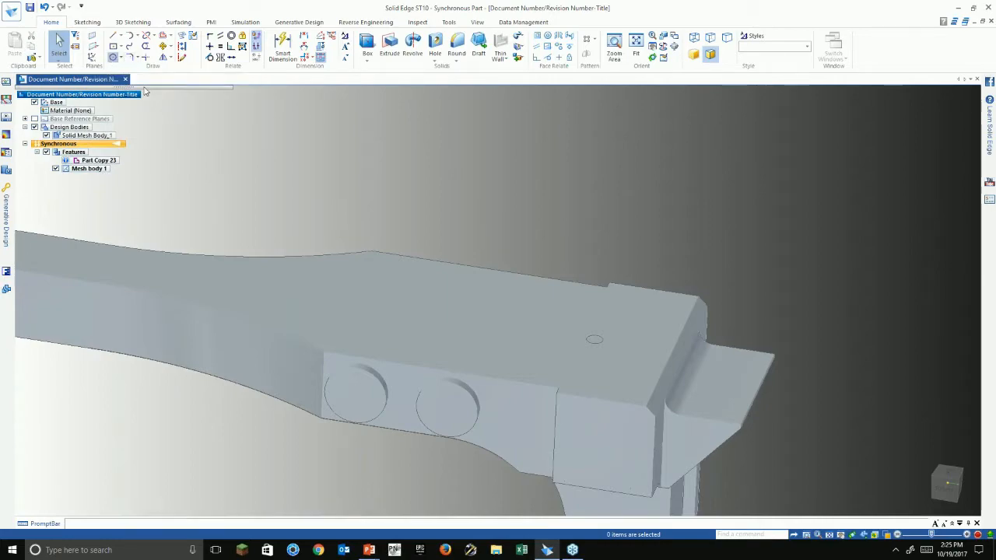
pyautogui.scroll(4, 594, 340)
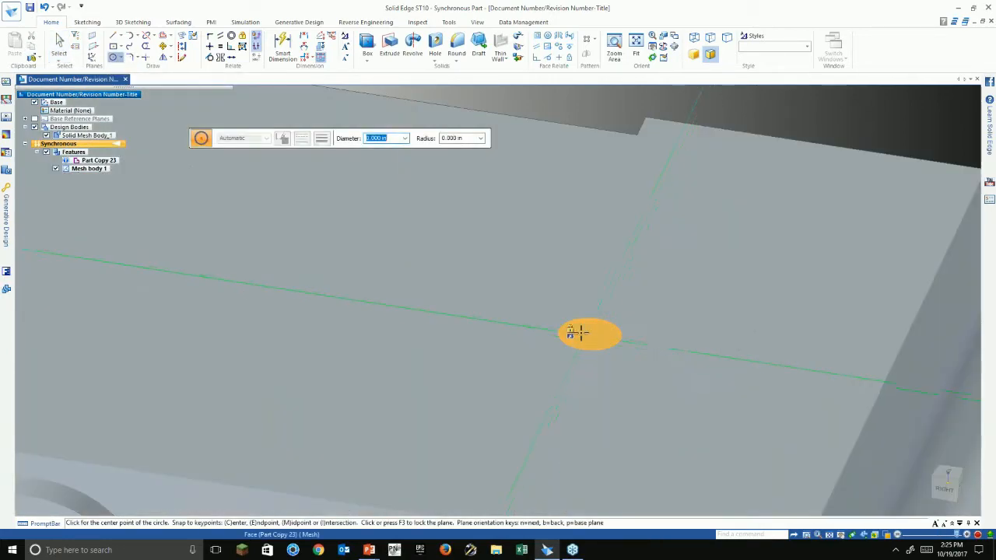
pyautogui.scroll(-3, 621, 356)
pyautogui.click(623, 356)
pyautogui.click(667, 328)
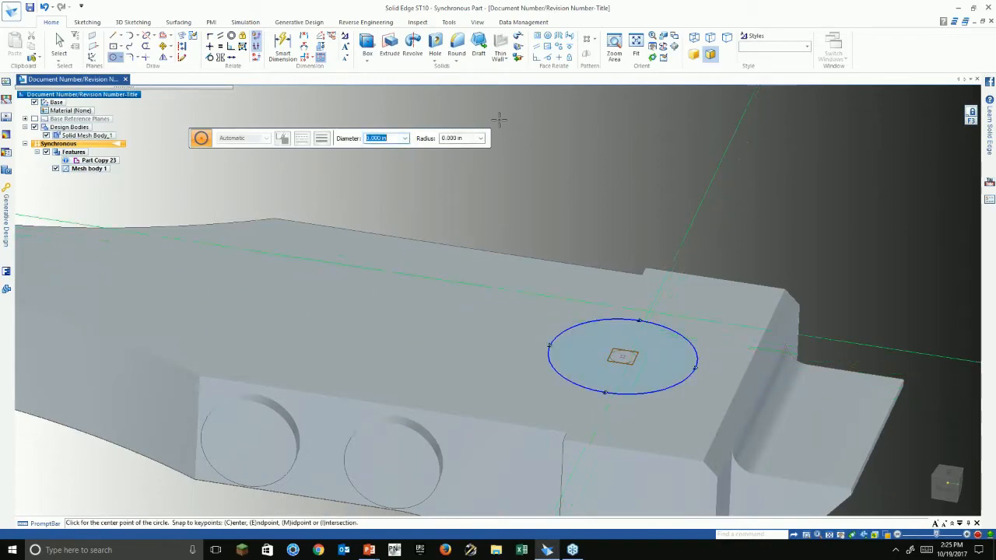
pyautogui.press('Escape')
# - Try to extrude the circular sketch region outward from the mesh face on one side, without symmetry
pyautogui.click(589, 326)
pyautogui.click(589, 325)
pyautogui.click(588, 327)
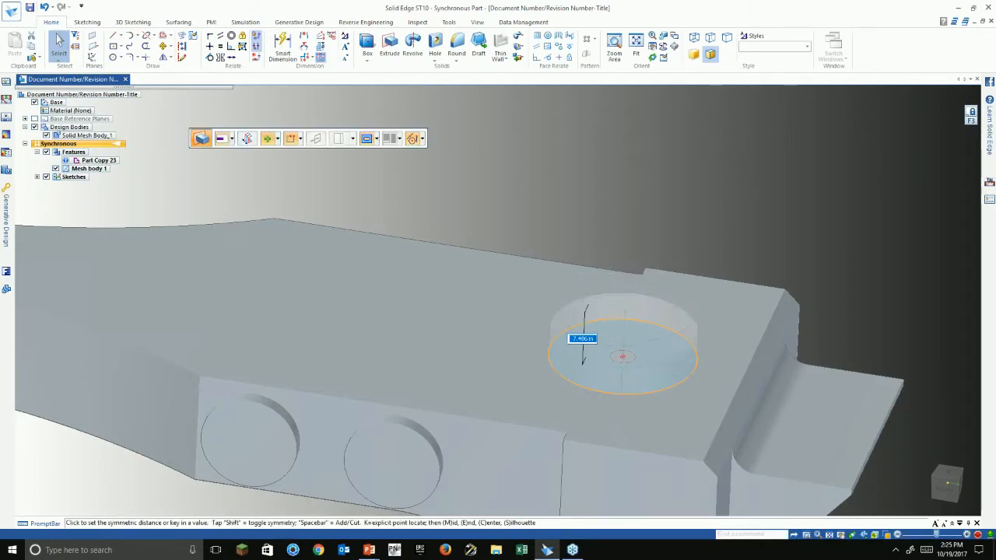
pyautogui.press('shift')
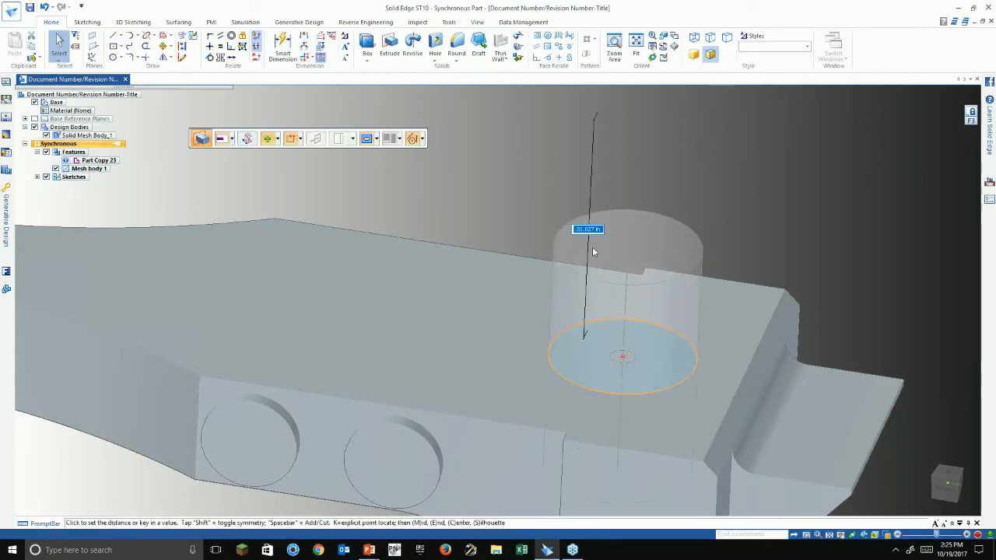
pyautogui.click(589, 239)
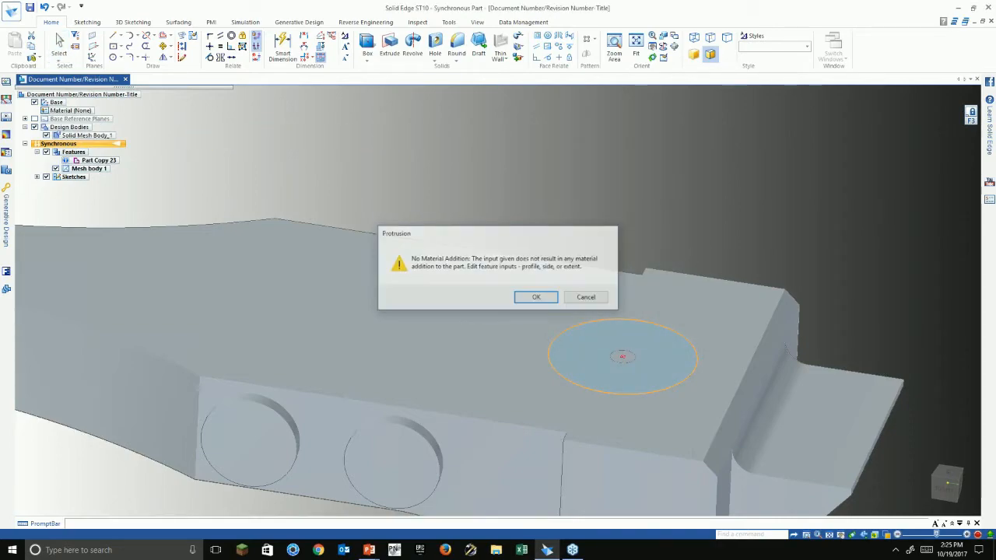
pyautogui.press('Return')
pyautogui.click(593, 355)
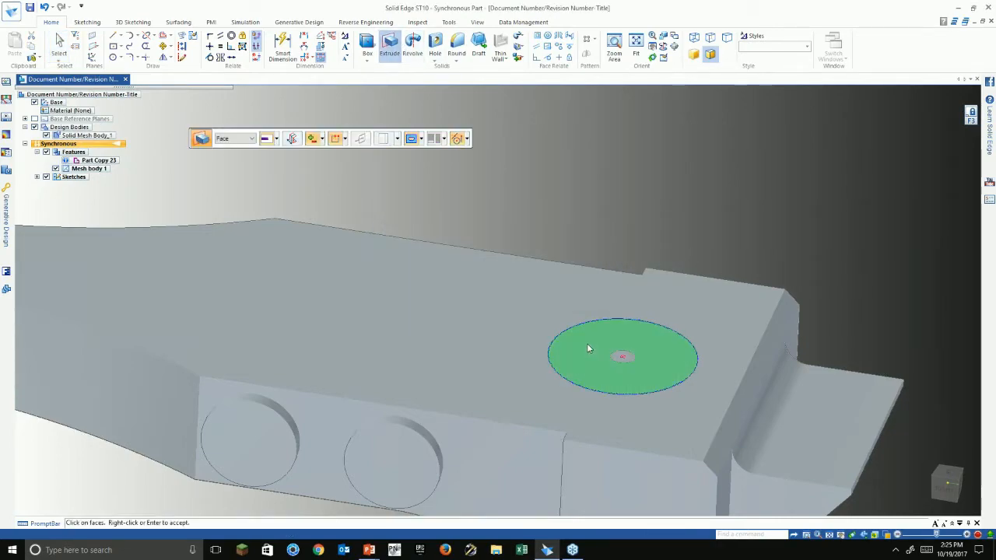
pyautogui.press('Escape')
pyautogui.click(389, 48)
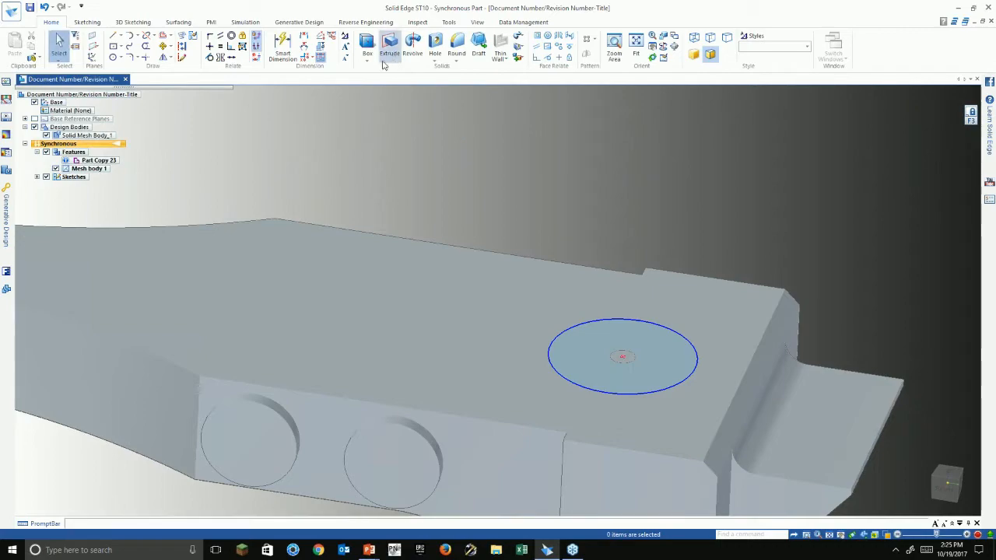
pyautogui.click(251, 138)
pyautogui.press('Escape')
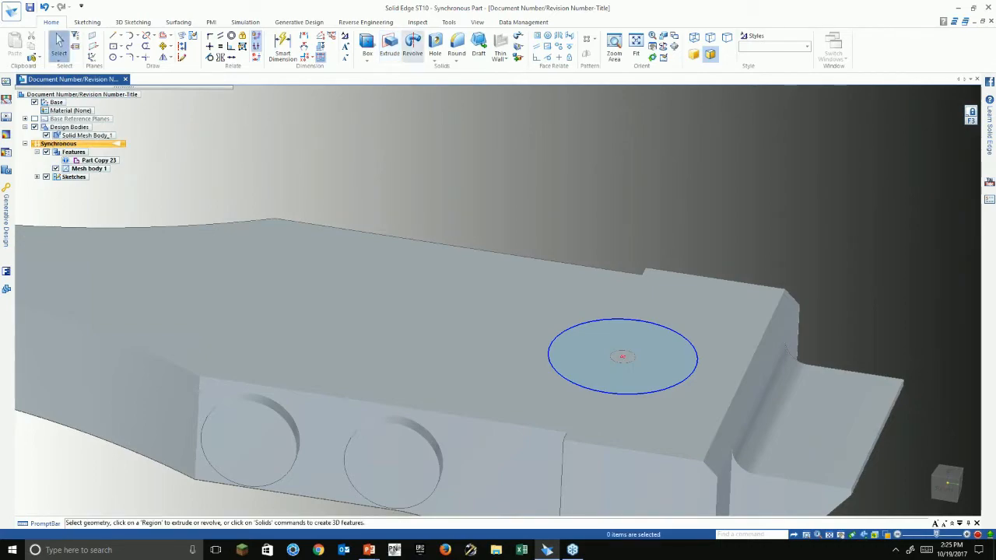
# - Add a new part body named Design Body_2 alongside the mesh body
pyautogui.click(517, 58)
pyautogui.click(537, 70)
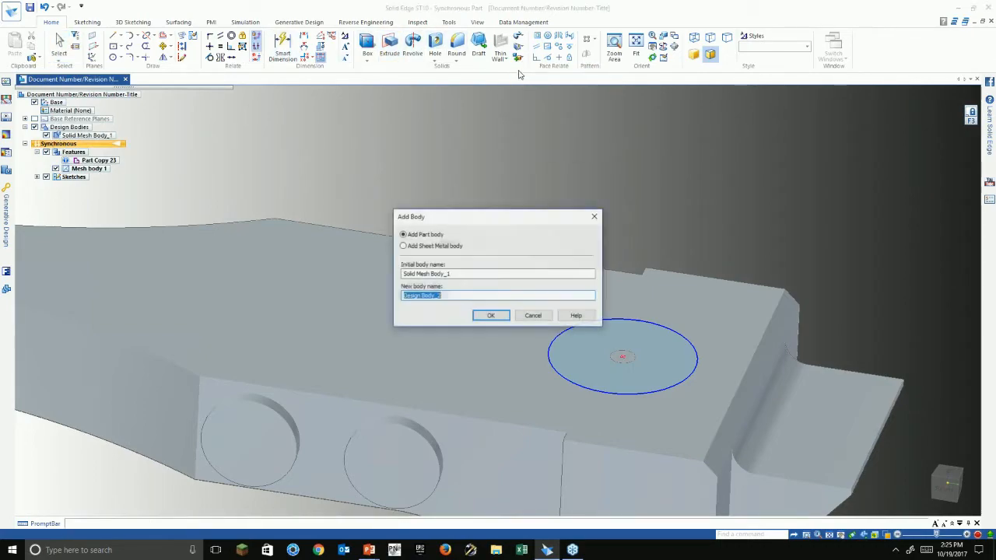
pyautogui.click(487, 313)
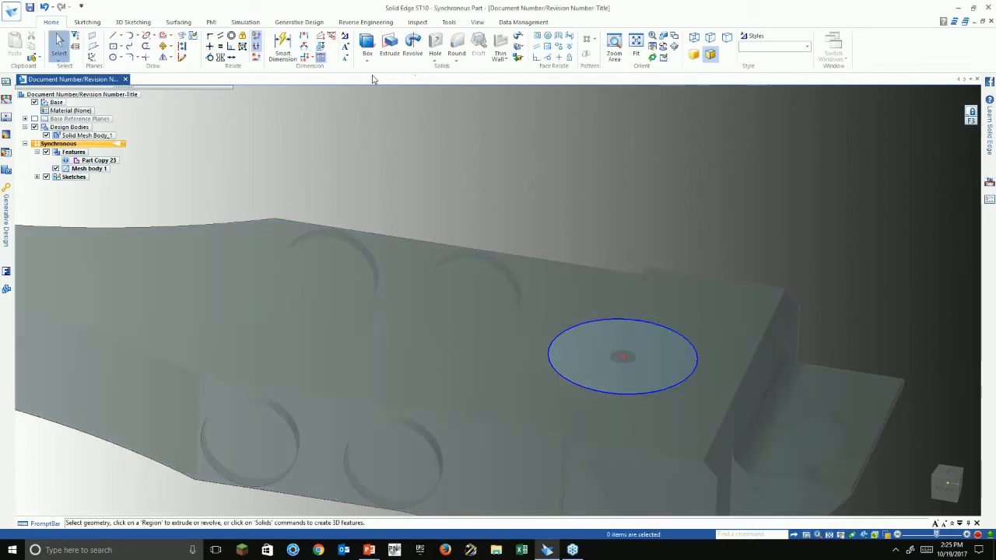
# - Extrude the sketched circle away from the flat face into a cylindrical boss, using Single sketch element selection
pyautogui.scroll(-1, 503, 260)
pyautogui.scroll(1, 685, 319)
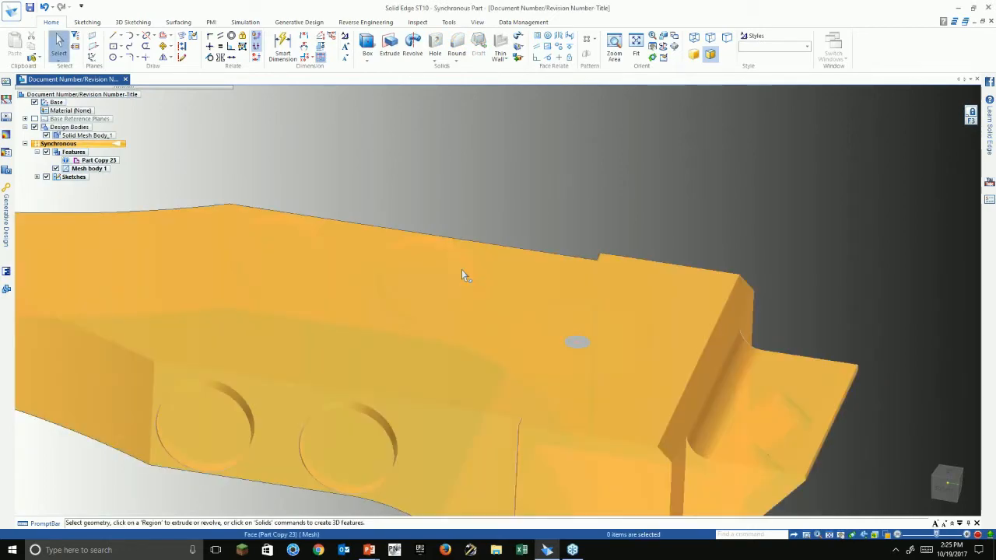
pyautogui.click(389, 53)
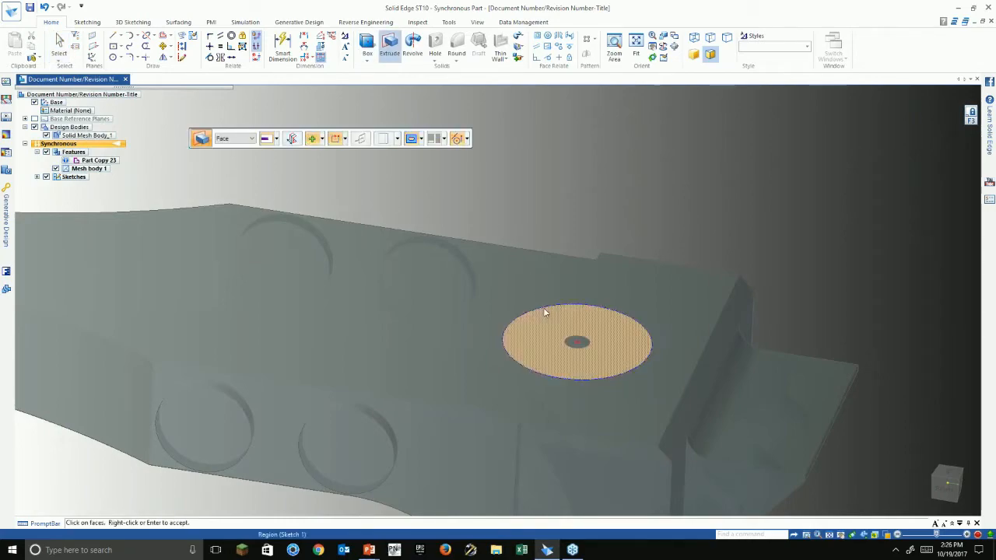
pyautogui.click(248, 139)
pyautogui.click(235, 148)
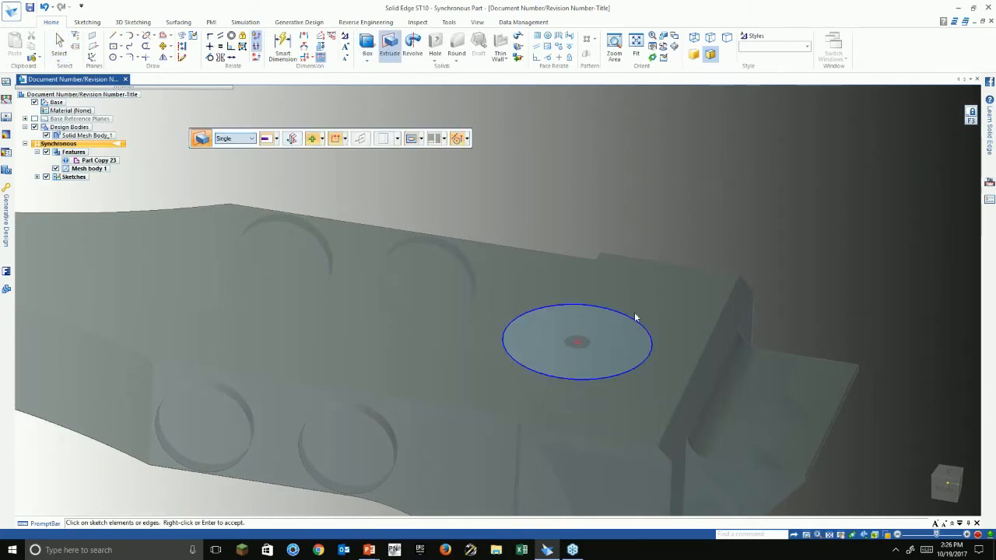
pyautogui.click(582, 303)
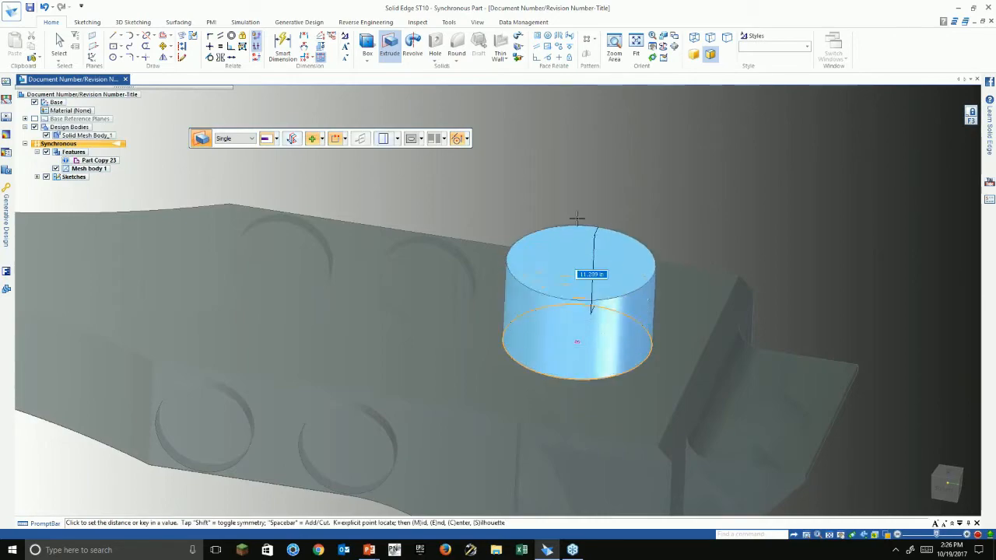
pyautogui.click(582, 198)
pyautogui.rightClick(663, 180)
pyautogui.click(568, 149)
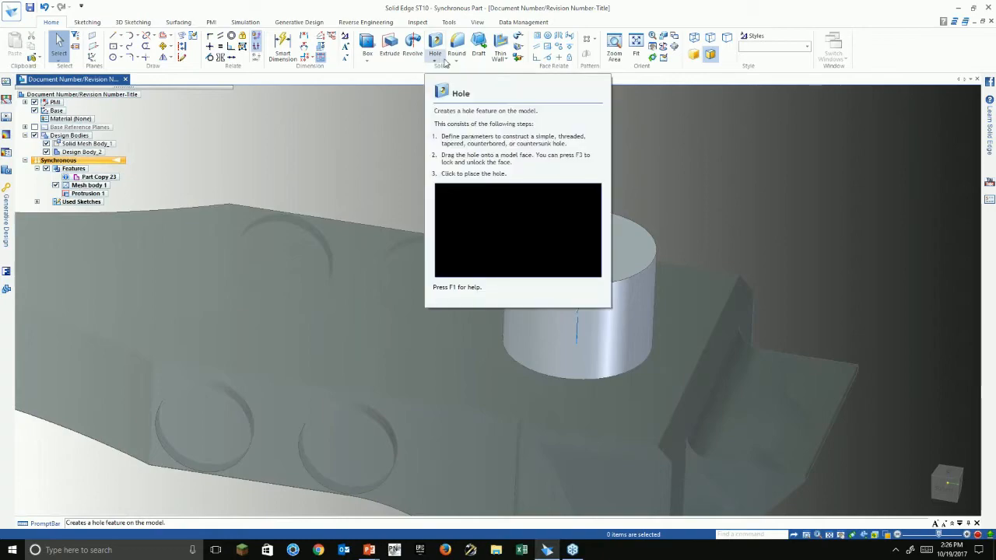
# - Chamfer the outer circular edge of the cylindrical boss with a 2.000 in setback
pyautogui.click(456, 60)
pyautogui.click(488, 93)
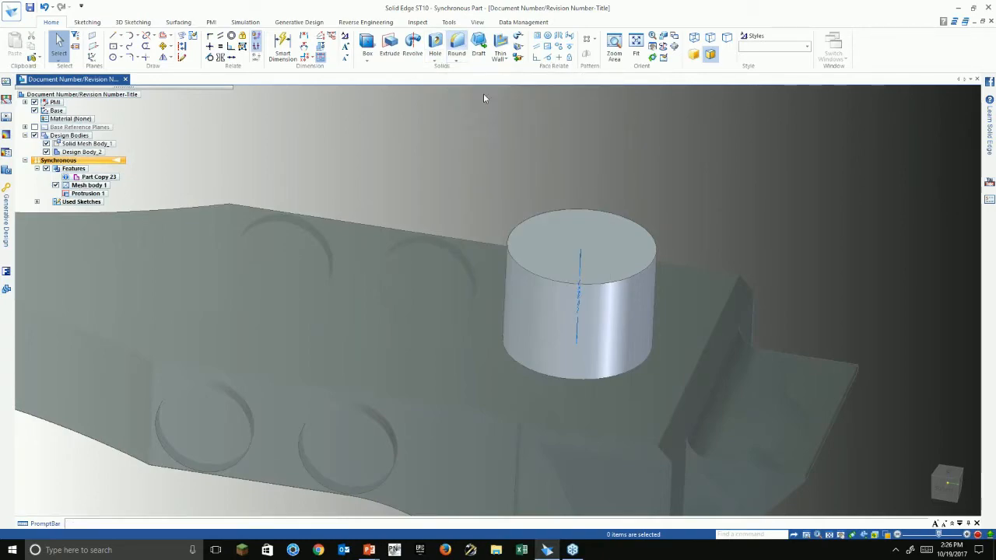
pyautogui.click(529, 267)
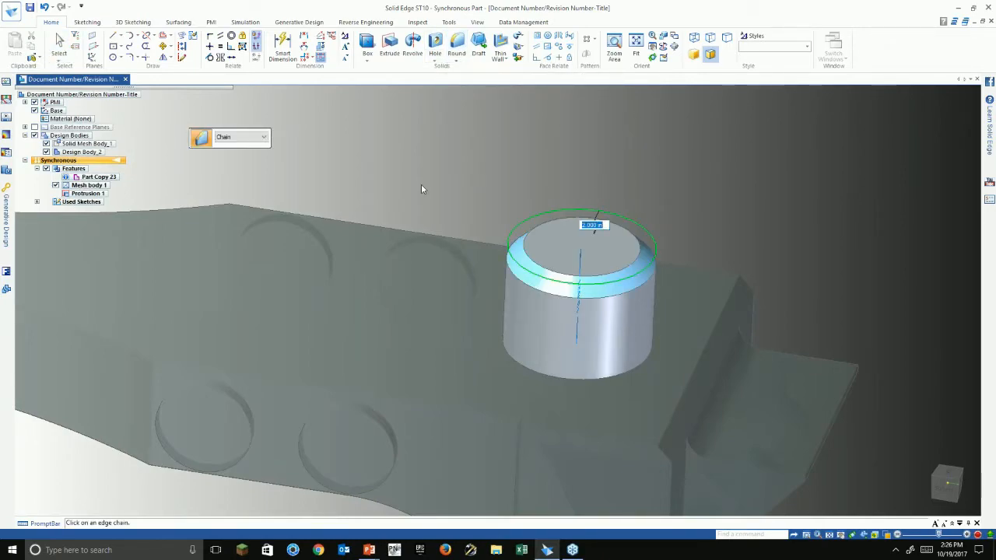
pyautogui.press('Return')
# - Configure a simple ANSI Inch hole with a 2 in diameter for the boss
pyautogui.click(435, 43)
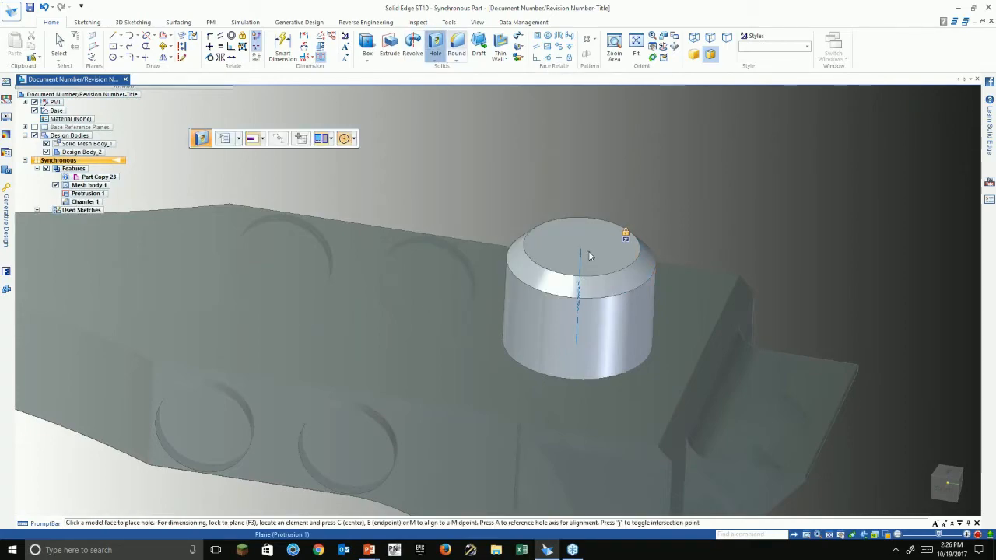
pyautogui.scroll(2, 589, 255)
pyautogui.click(224, 138)
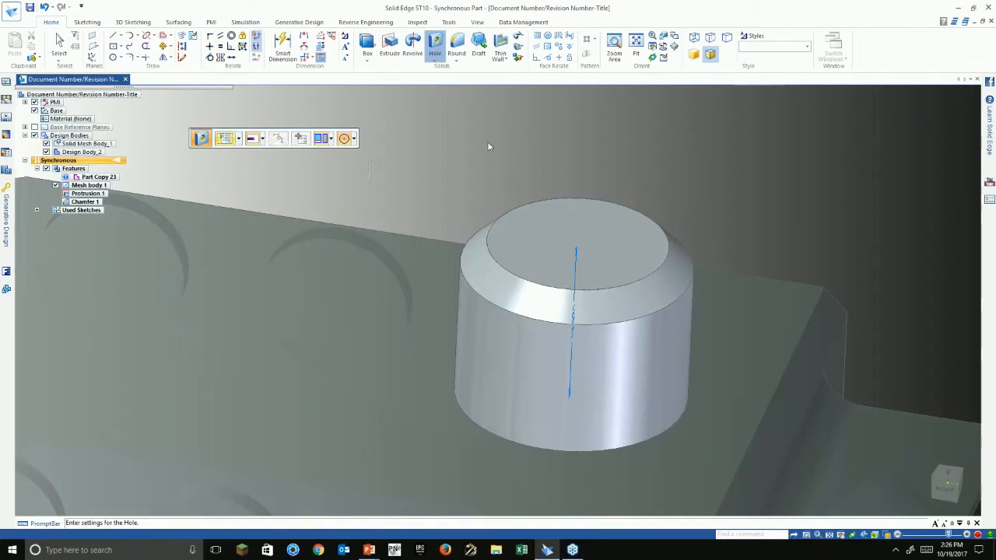
pyautogui.moveTo(649, 151); pyautogui.dragTo(296, 160)
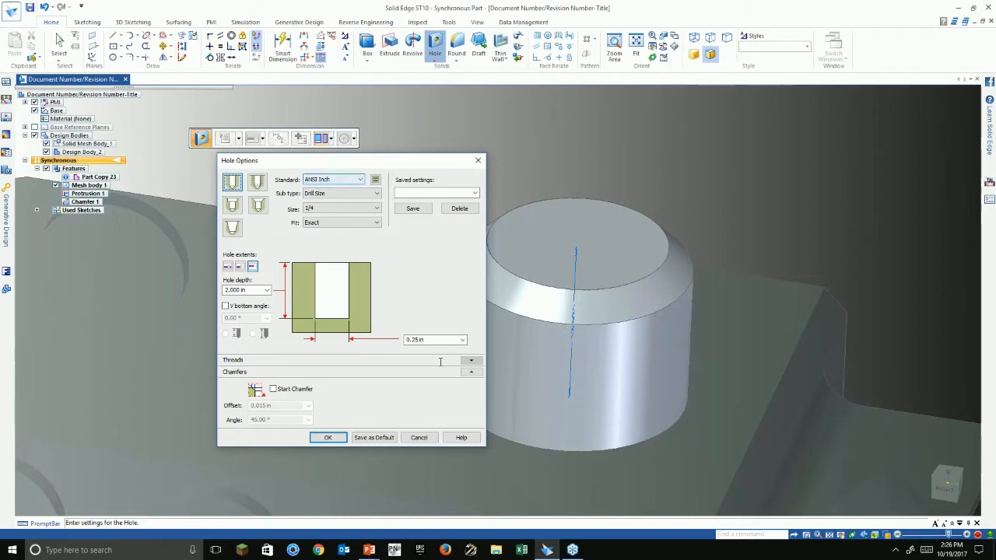
pyautogui.click(434, 339)
pyautogui.write('1')
pyautogui.press('Return')
pyautogui.press('Return')
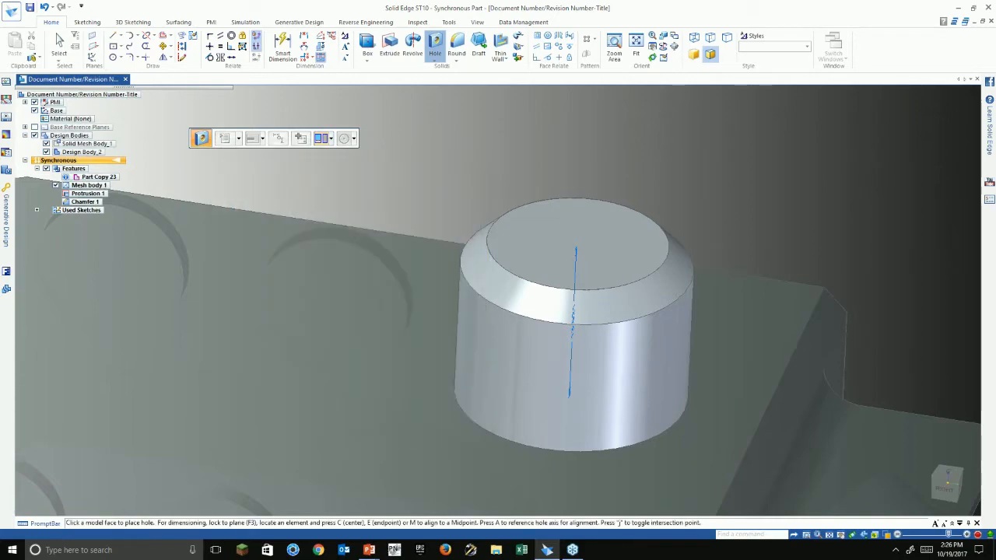
# - Place an ANSI Metric M48 General Screw Clearance hole, Close (H12) fit, 50.8 mm deep, at the centre of the boss's top face
pyautogui.click(225, 140)
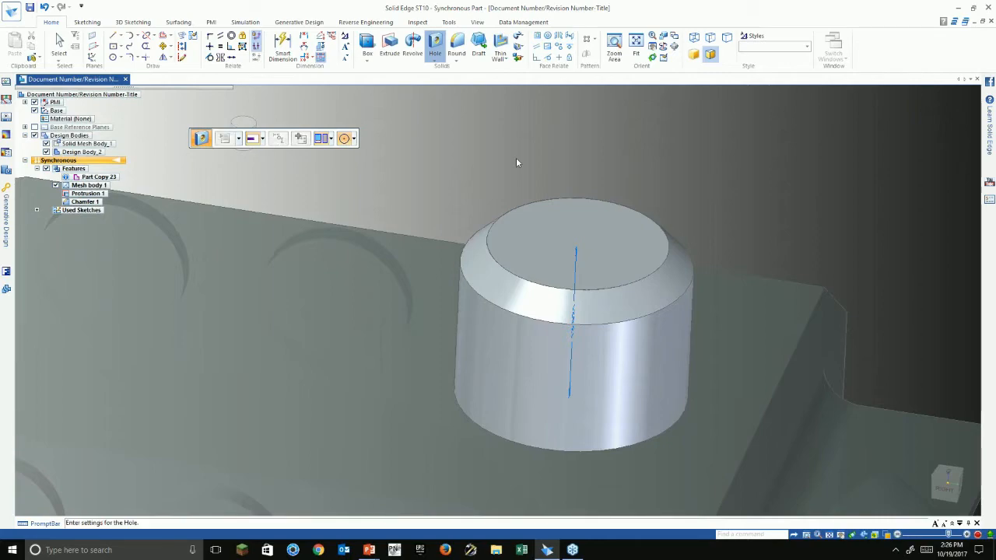
pyautogui.click(342, 180)
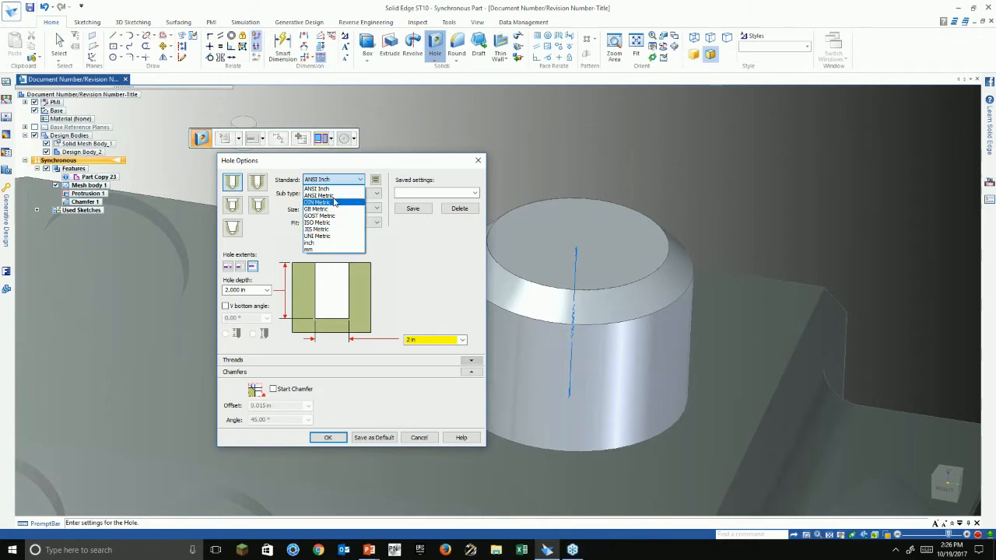
pyautogui.click(336, 196)
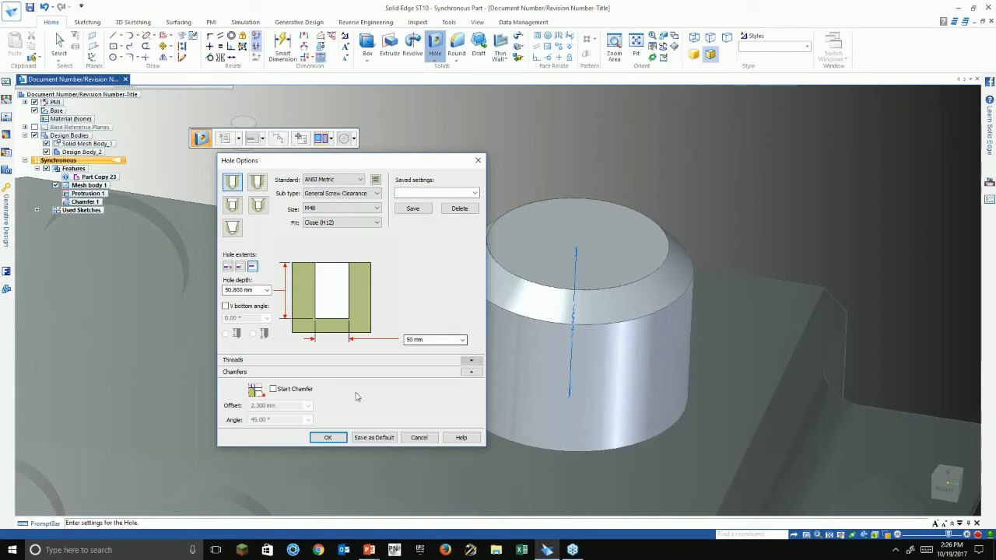
pyautogui.click(328, 437)
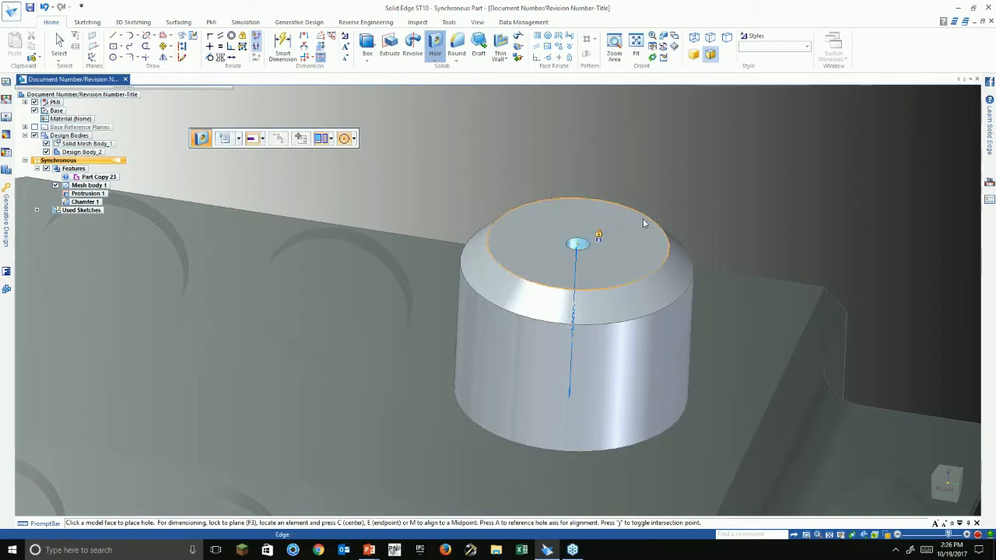
pyautogui.press('F3')
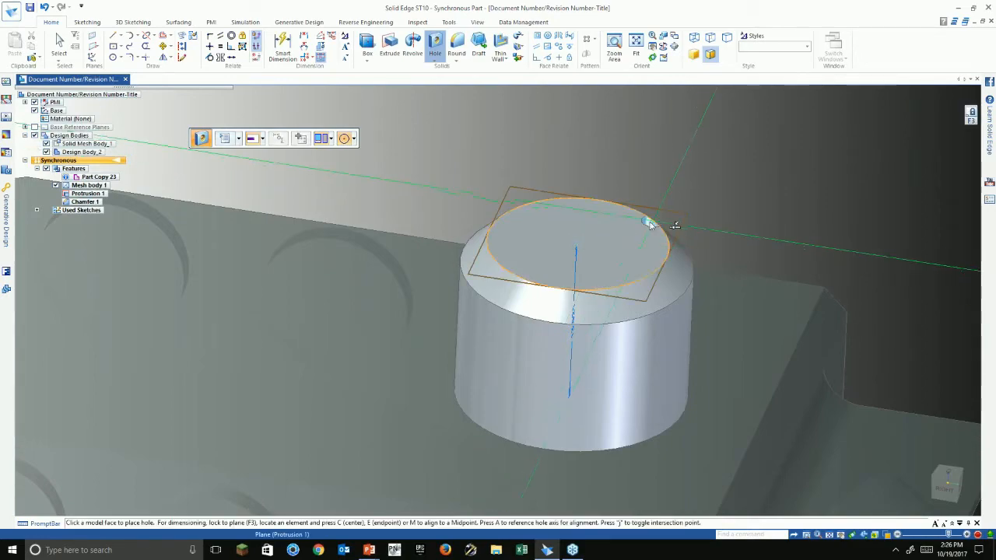
pyautogui.click(578, 245)
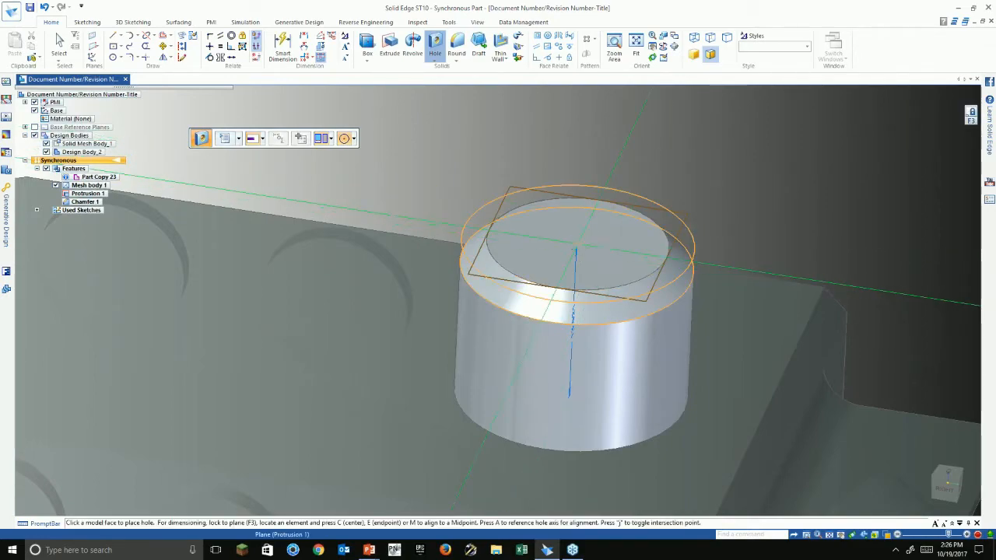
pyautogui.rightClick(477, 191)
pyautogui.click(409, 200)
# - Dimension the cylindrical boss from the coordinate system origin along the arm and set the distance to 150 in
pyautogui.scroll(-3, 408, 200)
pyautogui.keyDown('shift'); pyautogui.moveTo(410, 201); pyautogui.dragTo(447, 182, button='middle'); pyautogui.keyUp('shift')
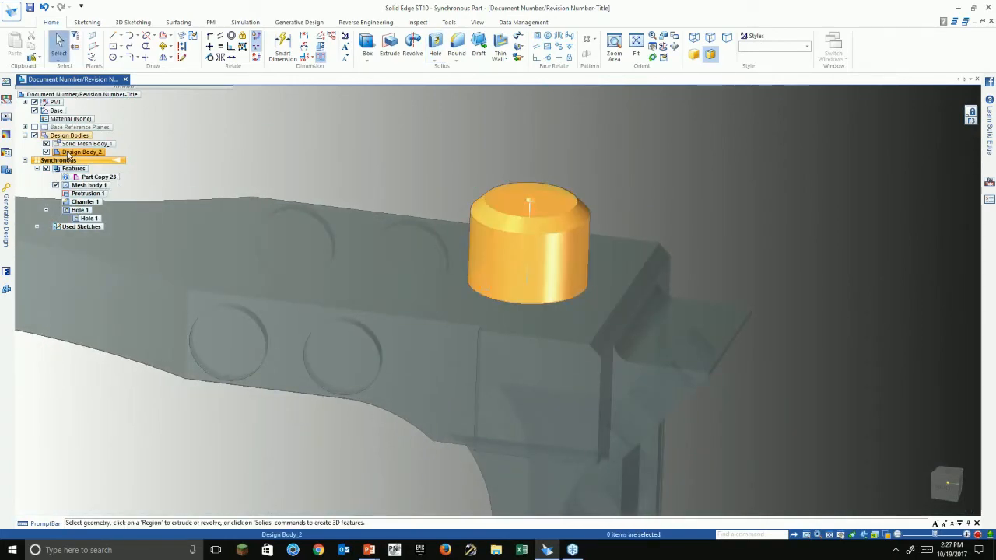
pyautogui.scroll(-2, 566, 270)
pyautogui.click(282, 46)
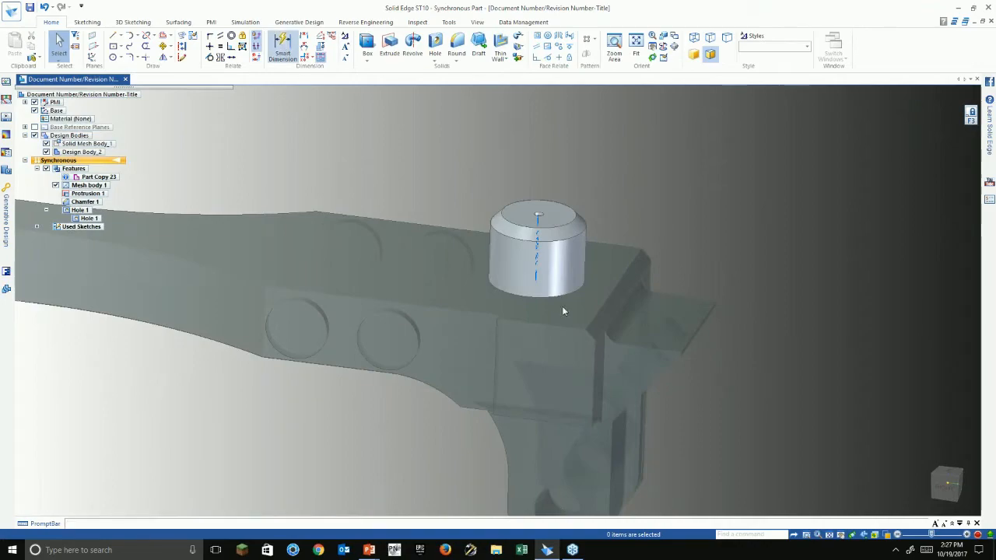
pyautogui.click(523, 298)
pyautogui.scroll(-4, 747, 373)
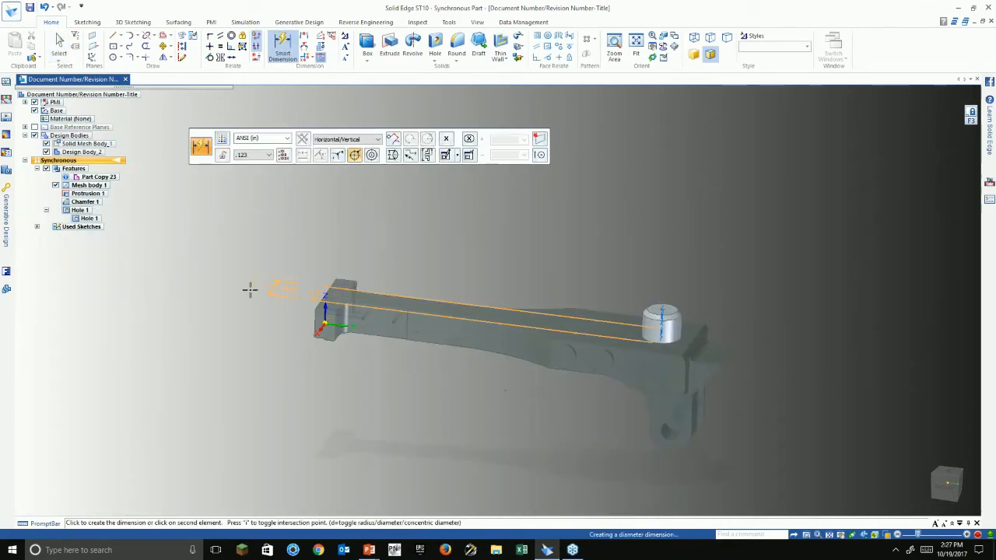
pyautogui.scroll(1, 249, 289)
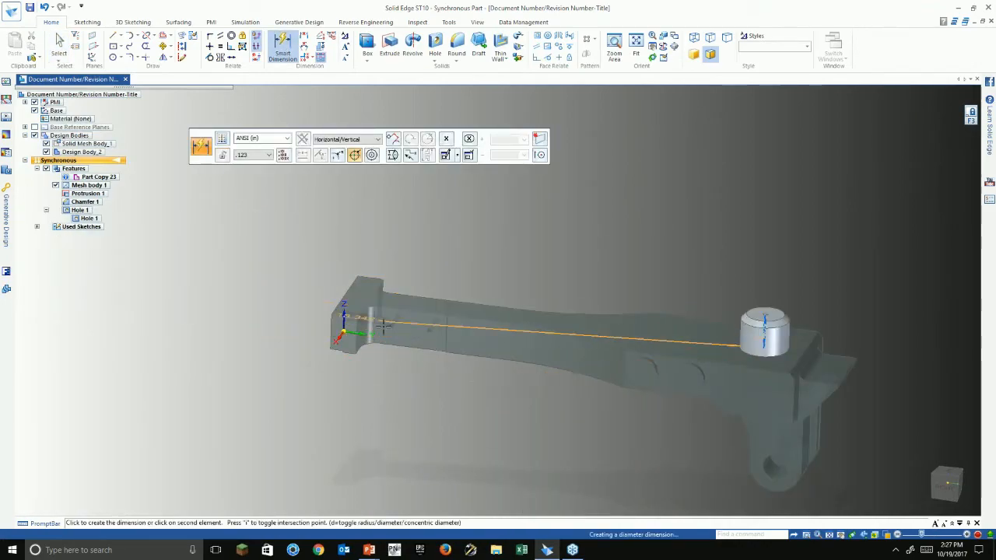
pyautogui.click(343, 331)
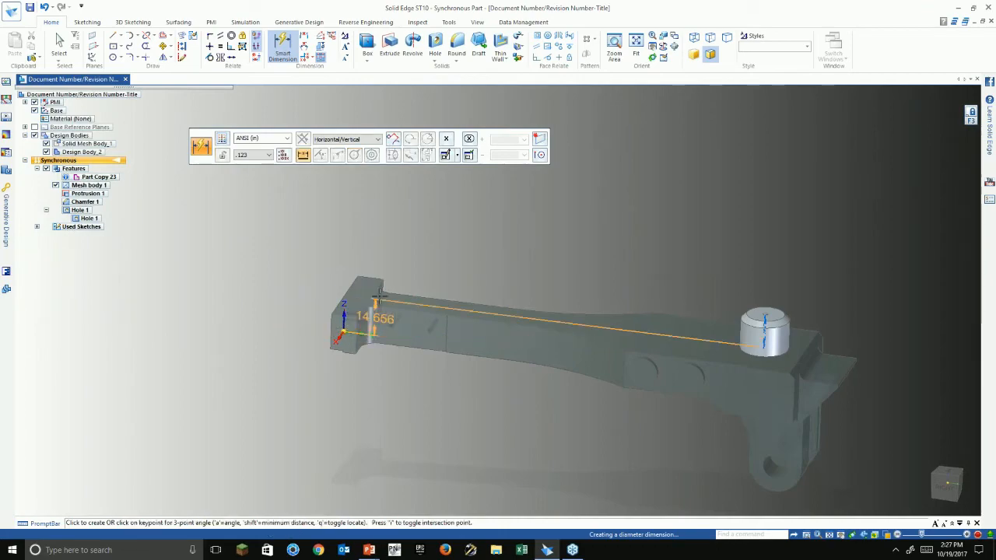
pyautogui.click(527, 274)
pyautogui.scroll(-2, 543, 300)
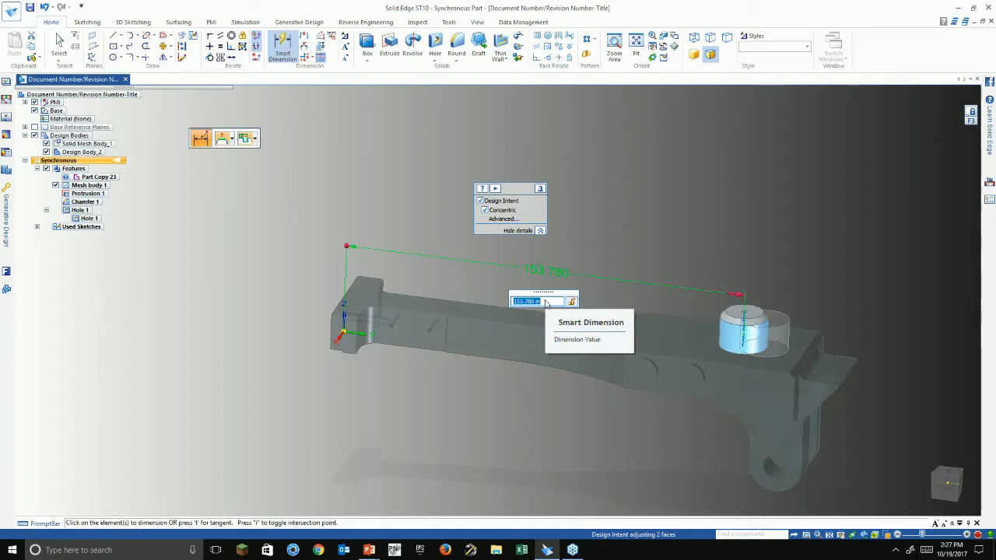
pyautogui.press('Return')
pyautogui.press('Escape')
# - Convert Design Body_2, the boss with its chamfer and hole, into a mesh body
pyautogui.scroll(3, 806, 320)
pyautogui.rightClick(79, 160)
pyautogui.rightClick(79, 153)
pyautogui.click(114, 207)
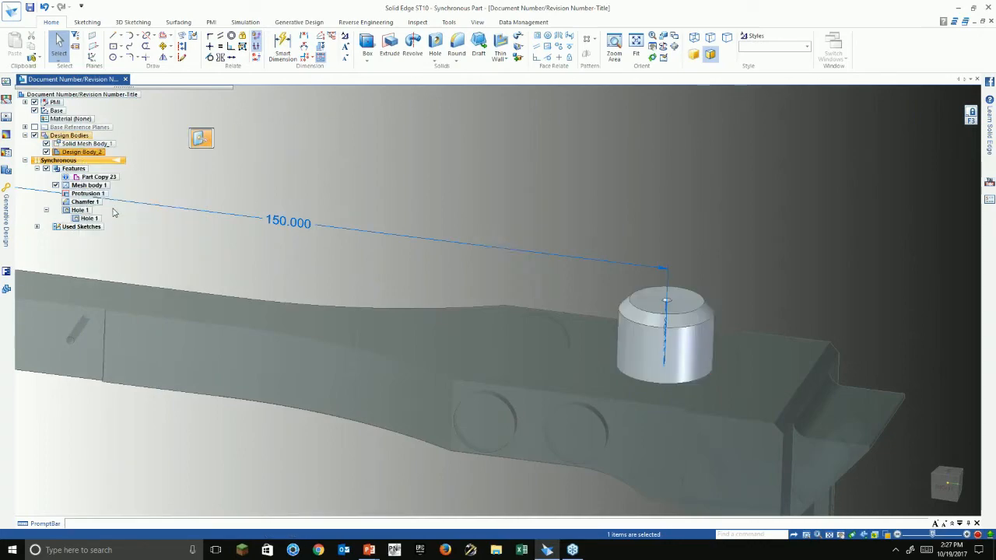
pyautogui.click(493, 364)
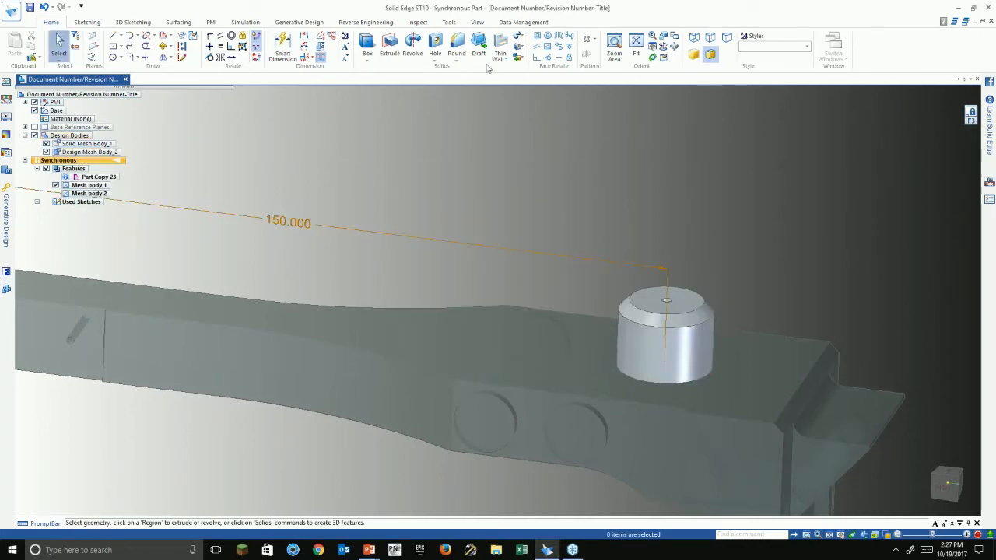
# - Unite the original arm mesh body with the boss mesh body into a single body
pyautogui.click(519, 58)
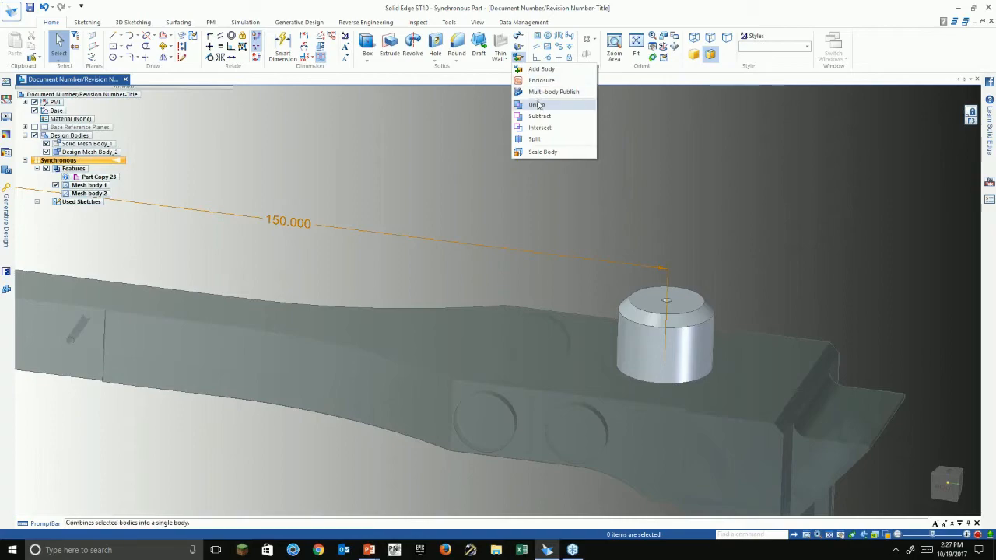
pyautogui.click(538, 104)
pyautogui.click(566, 337)
pyautogui.rightClick(576, 332)
pyautogui.click(629, 298)
pyautogui.rightClick(629, 296)
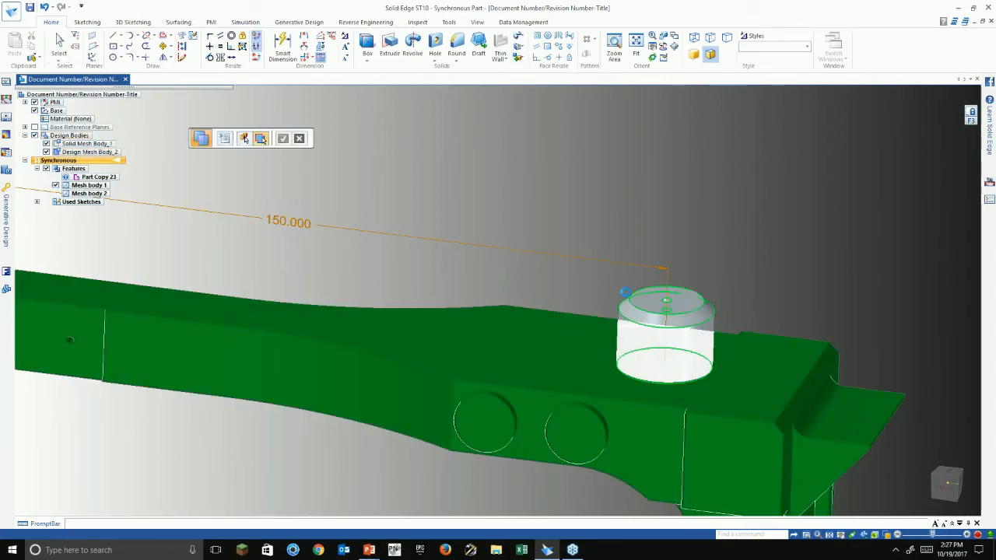
pyautogui.press('Escape')
# - Switch to wireframe display and examine the mesh facets around the united boss
pyautogui.click(299, 228)
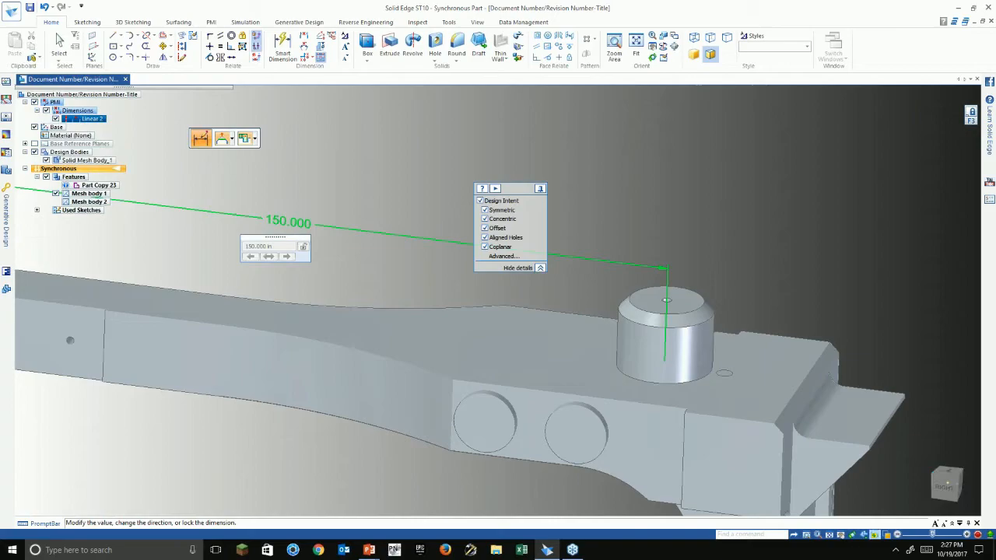
pyautogui.click(889, 536)
pyautogui.click(869, 498)
pyautogui.scroll(4, 761, 375)
pyautogui.scroll(-2, 701, 347)
pyautogui.moveTo(651, 318)
pyautogui.mouseDown(button='middle')
pyautogui.moveTo(650, 302)
pyautogui.moveTo(668, 303)
pyautogui.mouseUp(button='middle')
pyautogui.scroll(4, 669, 304)
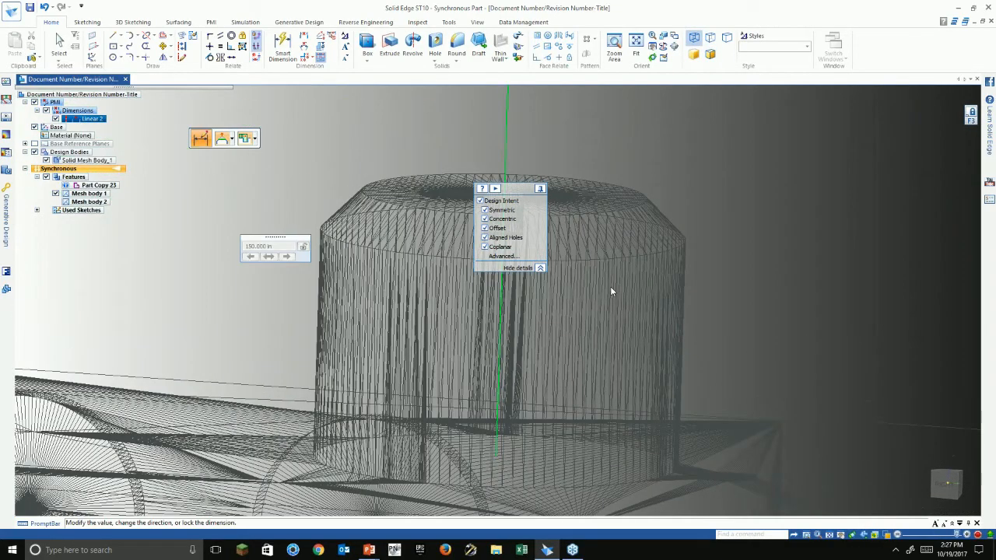
pyautogui.scroll(-1, 562, 339)
pyautogui.scroll(-2, 562, 339)
pyautogui.scroll(-2, 536, 338)
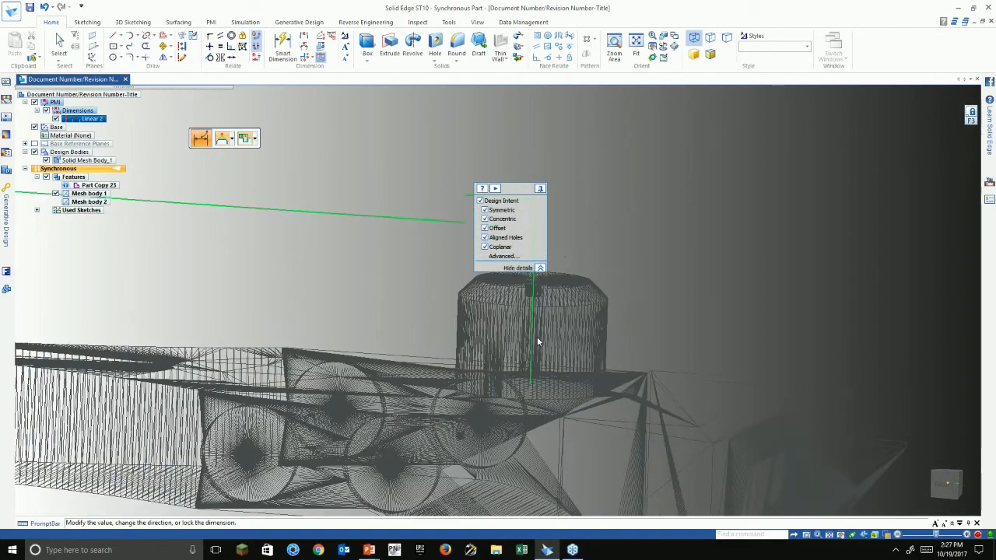
# - Restore shaded display with visible edges and inspect the whole united body, including its underside
pyautogui.click(888, 535)
pyautogui.click(940, 499)
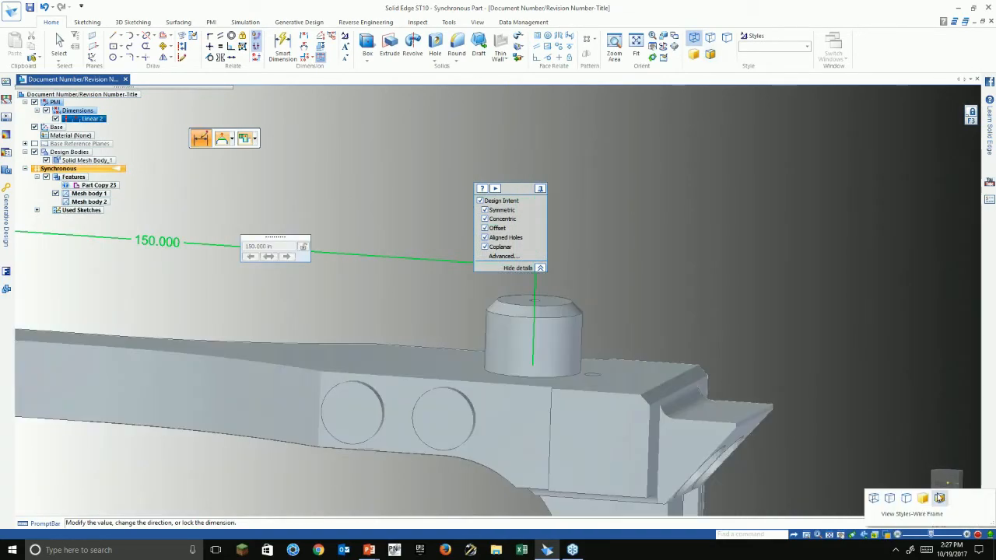
pyautogui.scroll(-2, 518, 380)
pyautogui.scroll(-2, 519, 380)
pyautogui.scroll(2, 529, 376)
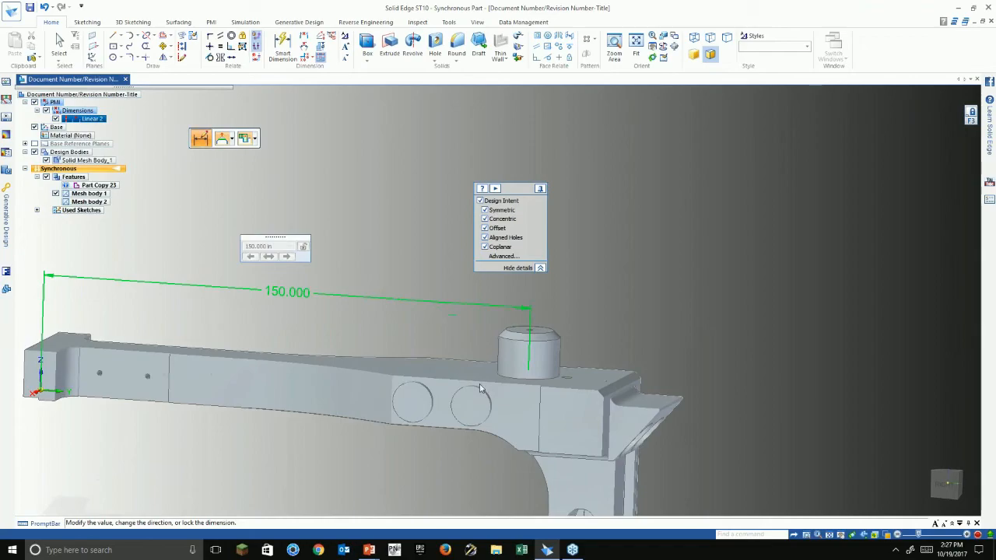
pyautogui.keyDown('shift'); pyautogui.moveTo(480, 386); pyautogui.dragTo(487, 310, button='middle'); pyautogui.keyUp('shift')
pyautogui.moveTo(375, 383); pyautogui.dragTo(365, 105, button='middle')
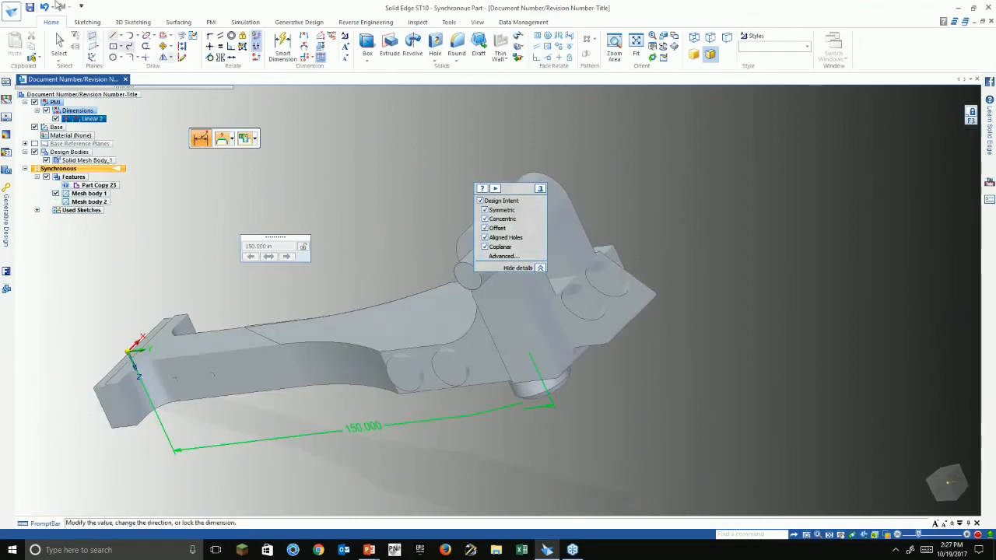
# - Try to save the part as JHFV-1475.par in the ANSI Inch template folder
pyautogui.click(11, 10)
pyautogui.click(31, 141)
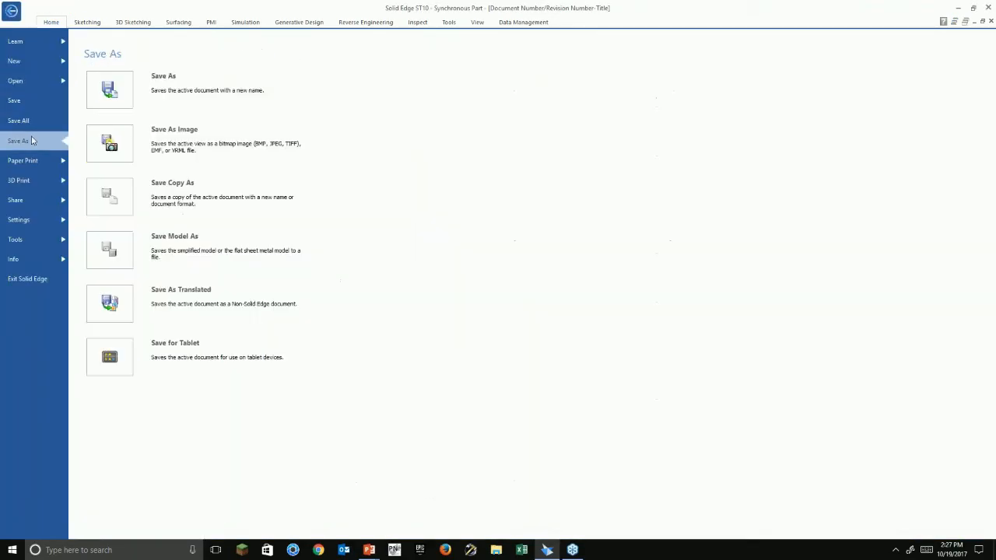
pyautogui.click(106, 106)
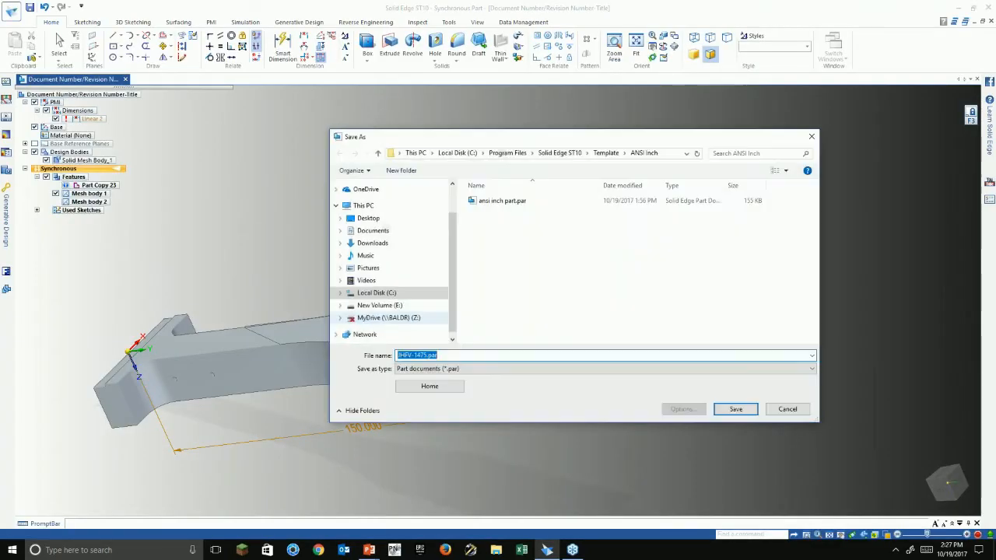
pyautogui.click(738, 411)
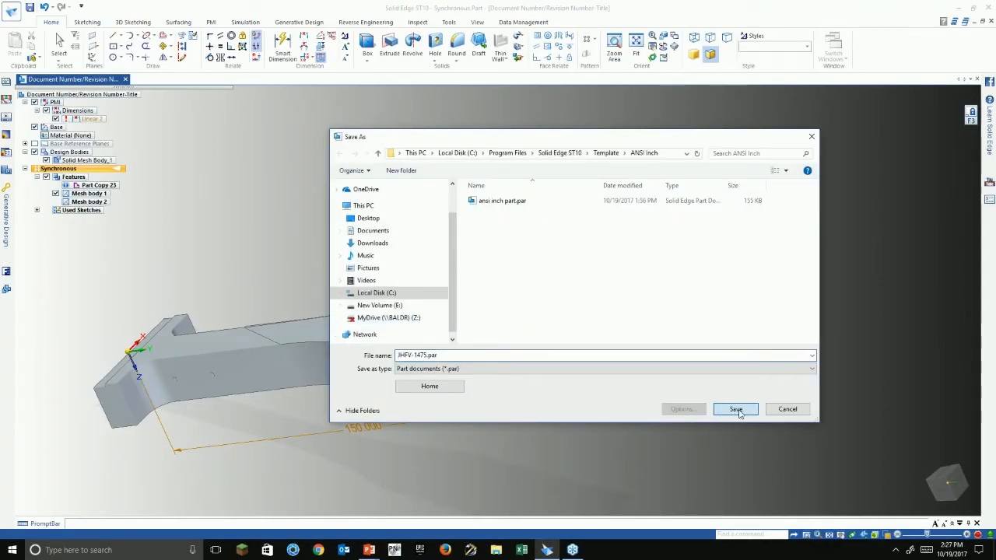
pyautogui.click(794, 412)
pyautogui.moveTo(632, 345); pyautogui.dragTo(609, 441, button='middle')
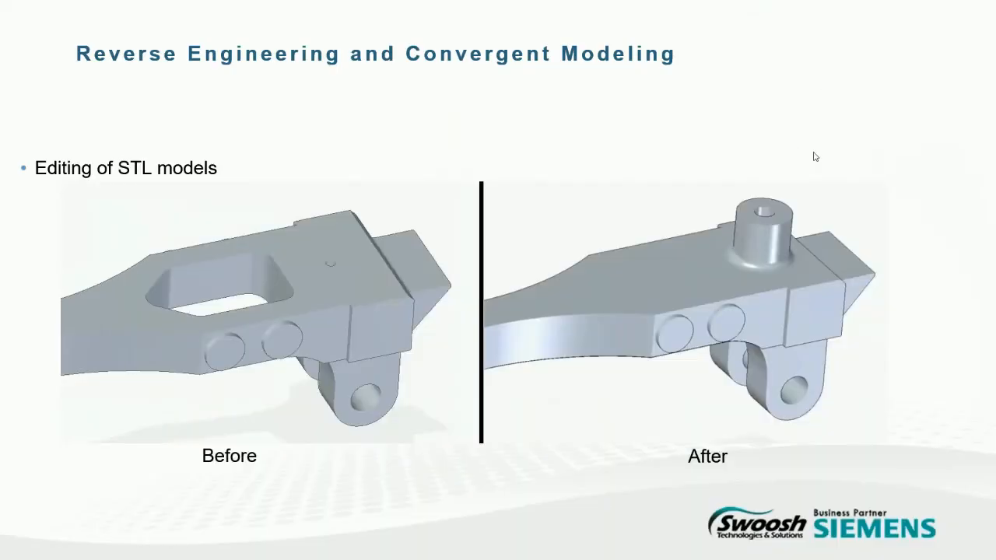
pyautogui.click(814, 315)
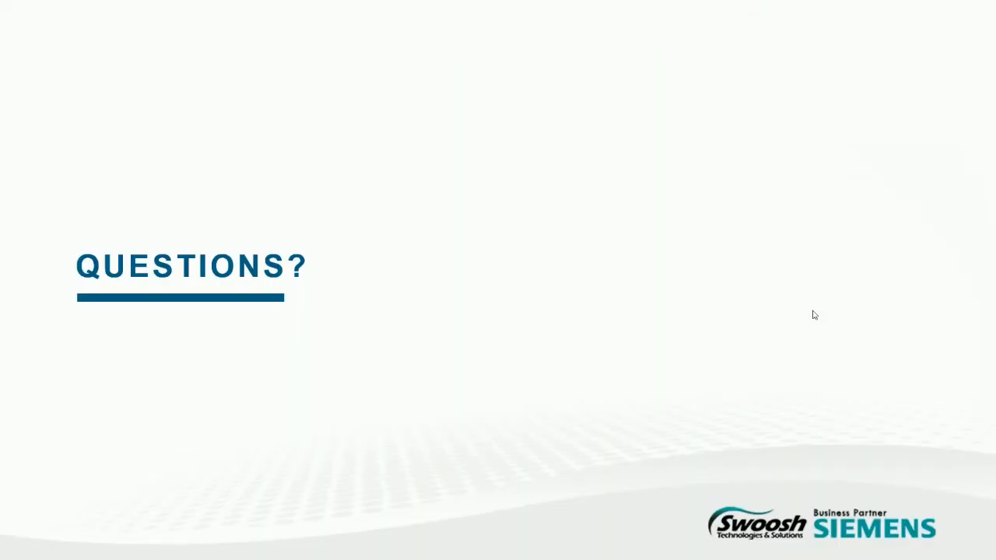
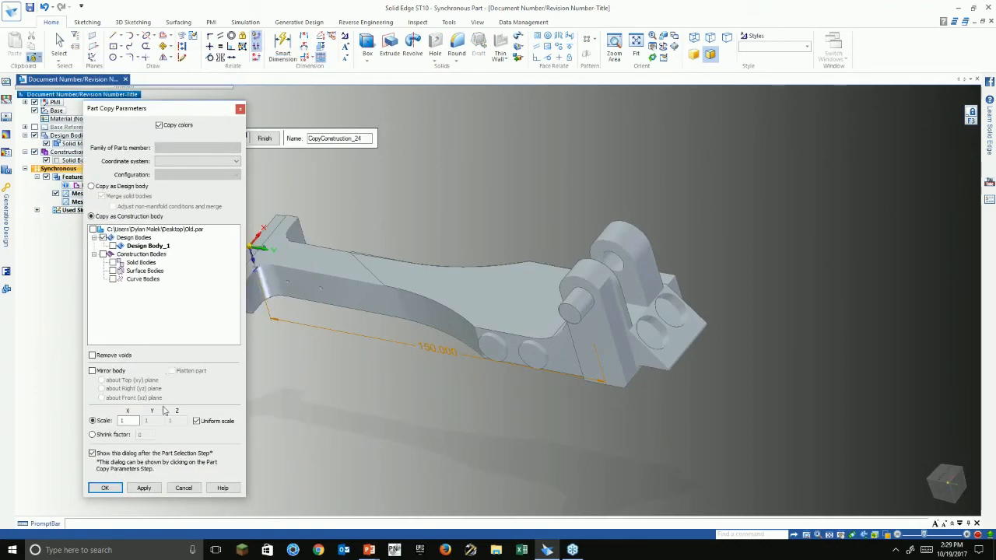
# - Finish inserting a part copy of Old.par as a construction body, with colors copied and a uniform scale of 1
pyautogui.click(134, 467)
pyautogui.scroll(-2, 390, 351)
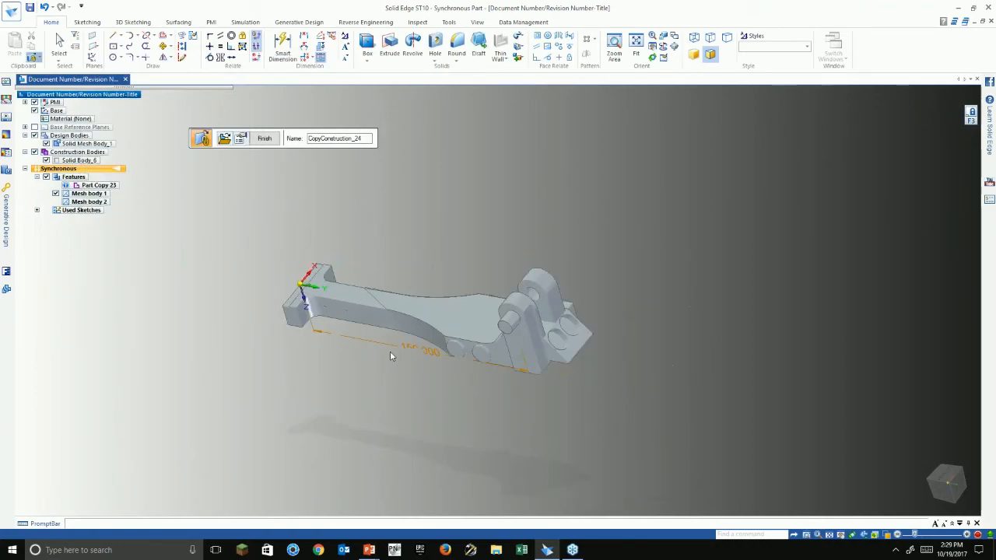
pyautogui.scroll(1, 371, 339)
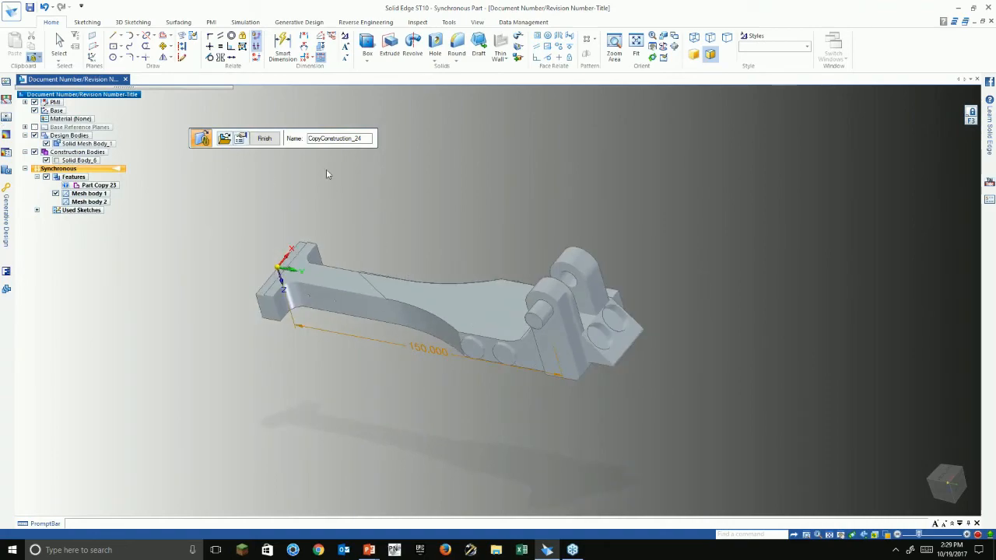
pyautogui.click(265, 139)
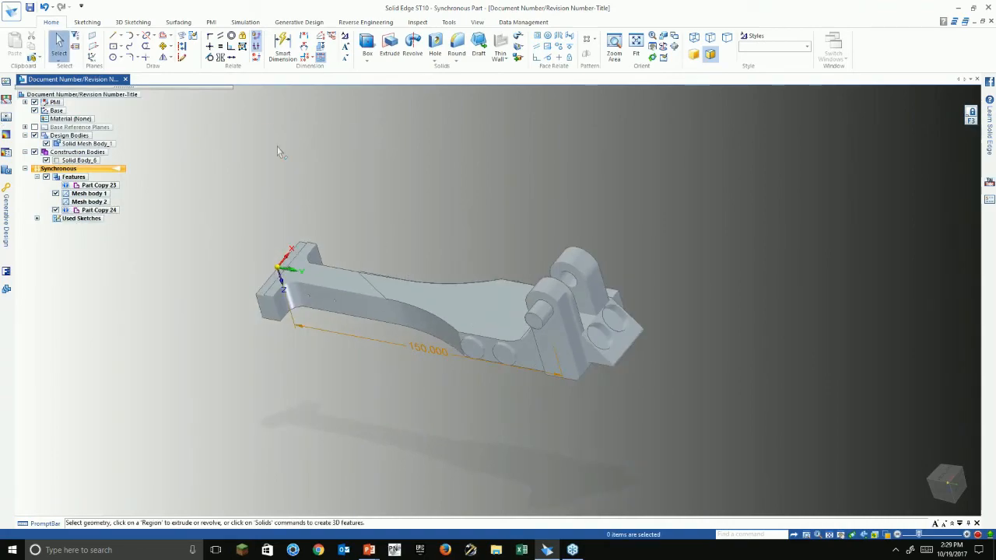
# - Select the inserted part copy and move it off the mesh body into the empty space beyond the mesh's T-shaped end
pyautogui.click(105, 215)
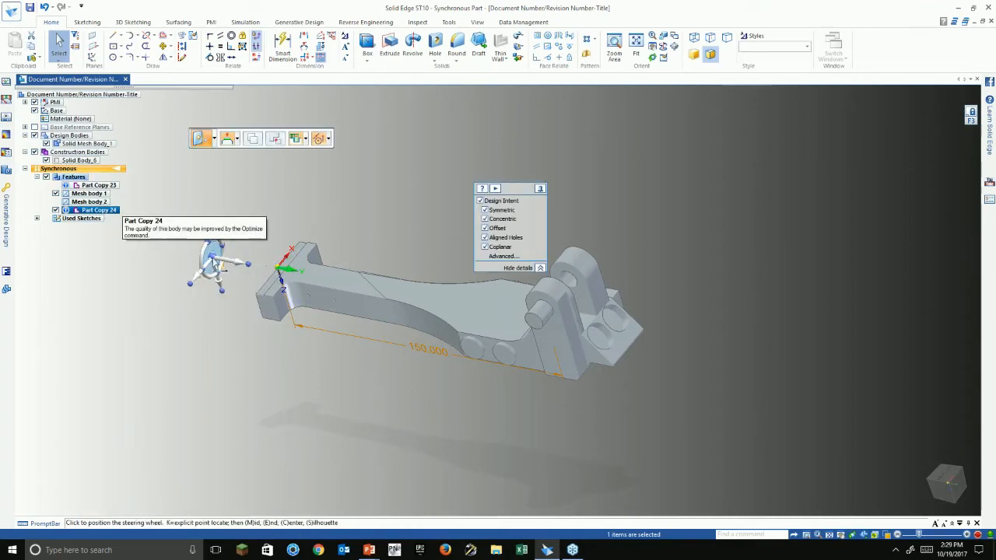
pyautogui.scroll(5, 302, 287)
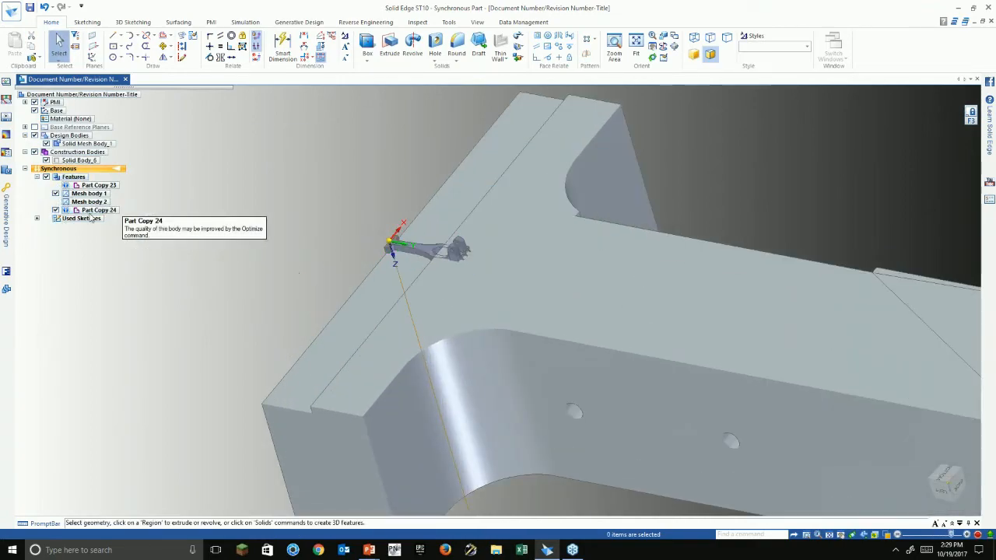
pyautogui.click(99, 210)
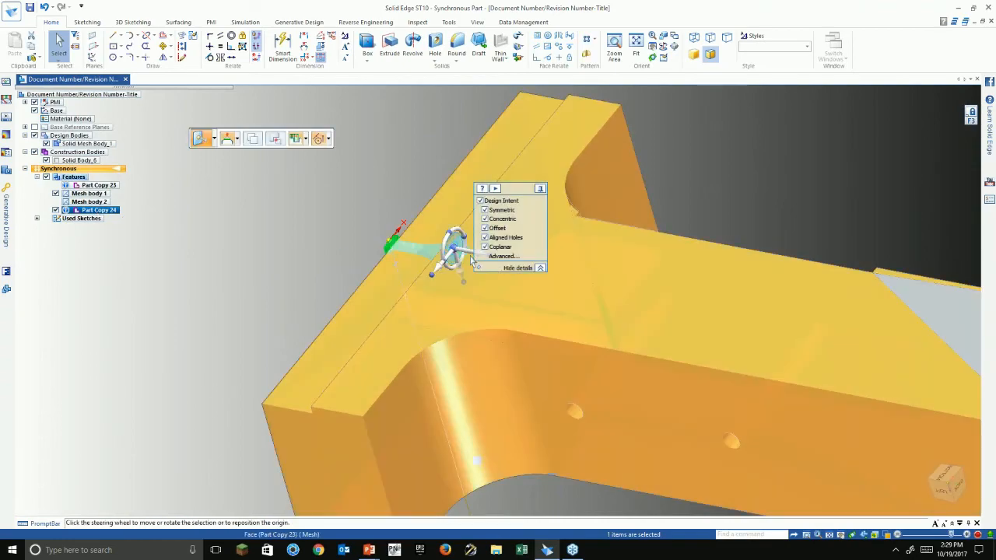
pyautogui.click(470, 252)
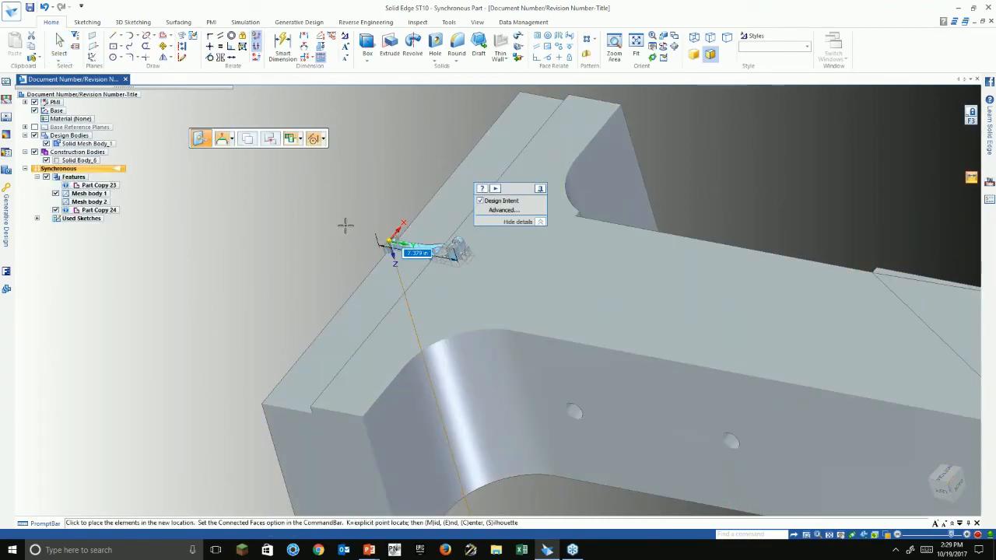
pyautogui.click(289, 217)
pyautogui.scroll(-3, 648, 312)
pyautogui.press('Escape')
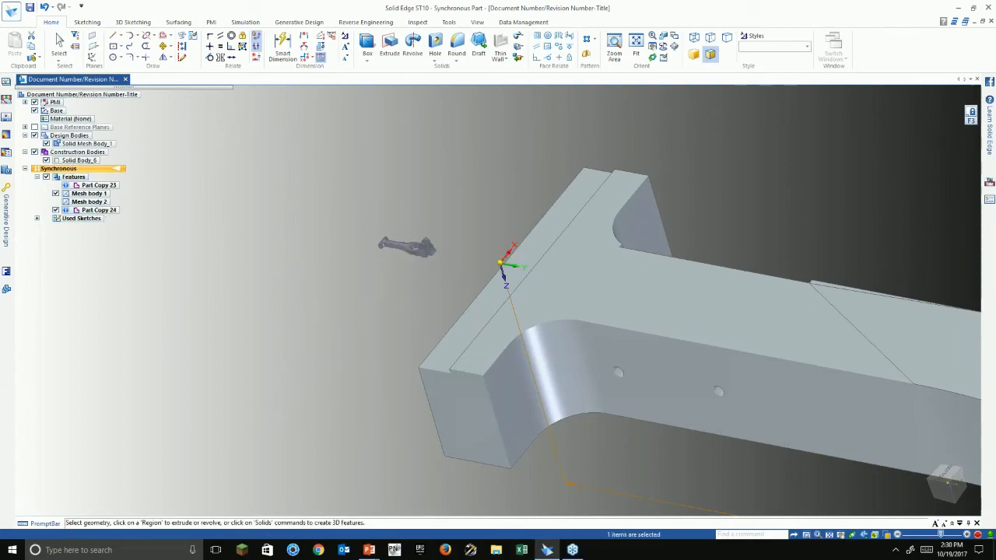
# - Scale the construction solid body of the part copy uniformly by a factor of 50 with Scale Body
pyautogui.scroll(2, 668, 277)
pyautogui.scroll(-7, 565, 282)
pyautogui.scroll(1, 761, 307)
pyautogui.scroll(3, 761, 306)
pyautogui.scroll(-3, 724, 313)
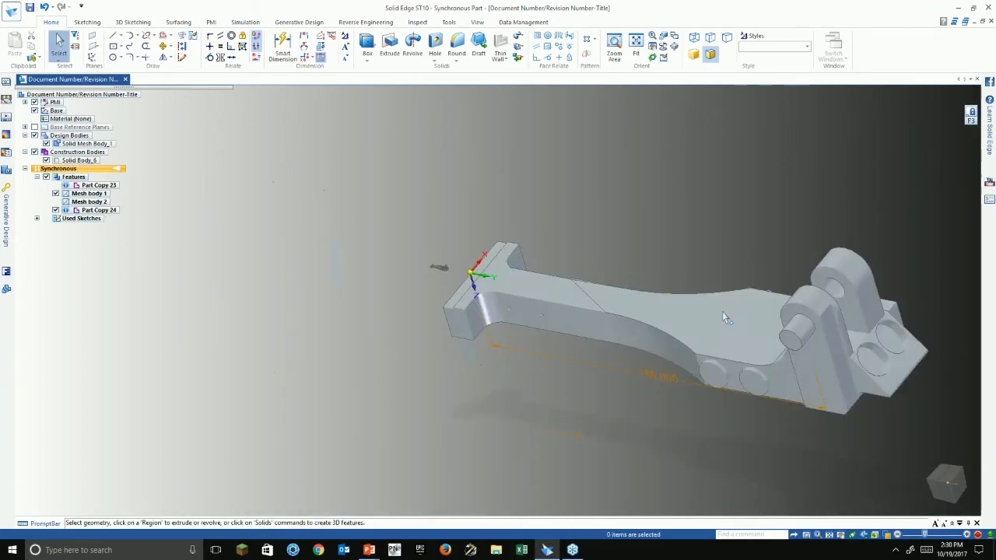
pyautogui.scroll(10, 467, 263)
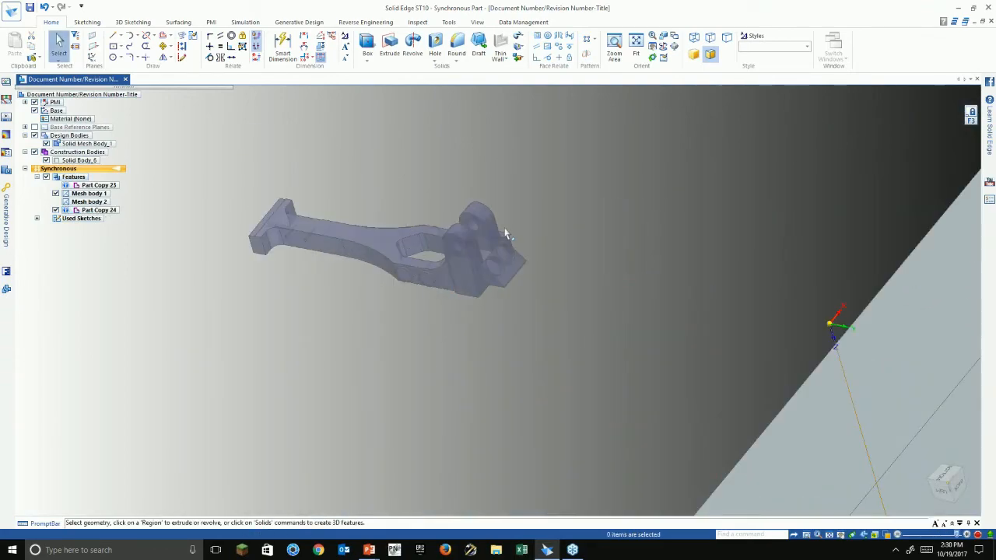
pyautogui.keyDown('shift'); pyautogui.moveTo(506, 234); pyautogui.dragTo(506, 260, button='middle'); pyautogui.keyUp('shift')
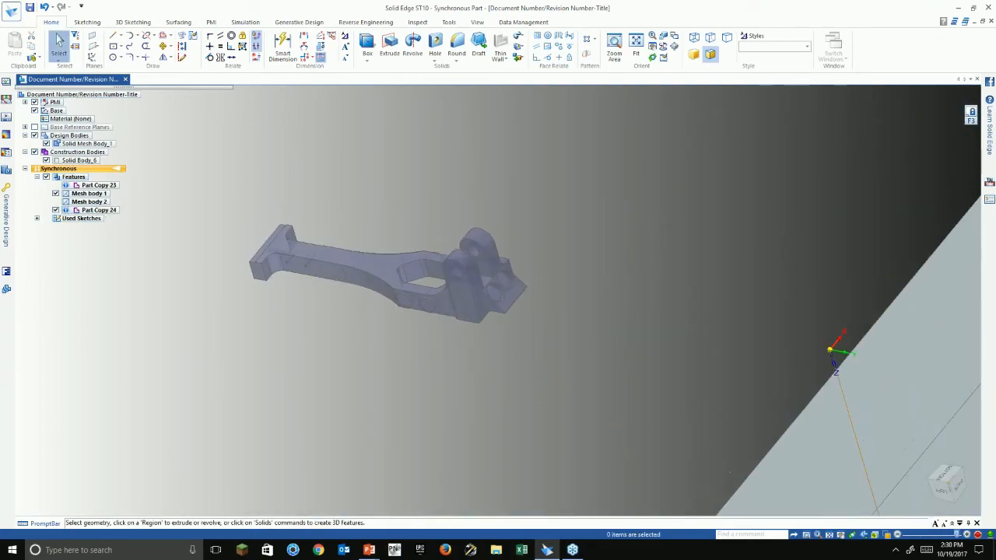
pyautogui.click(521, 62)
pyautogui.click(521, 69)
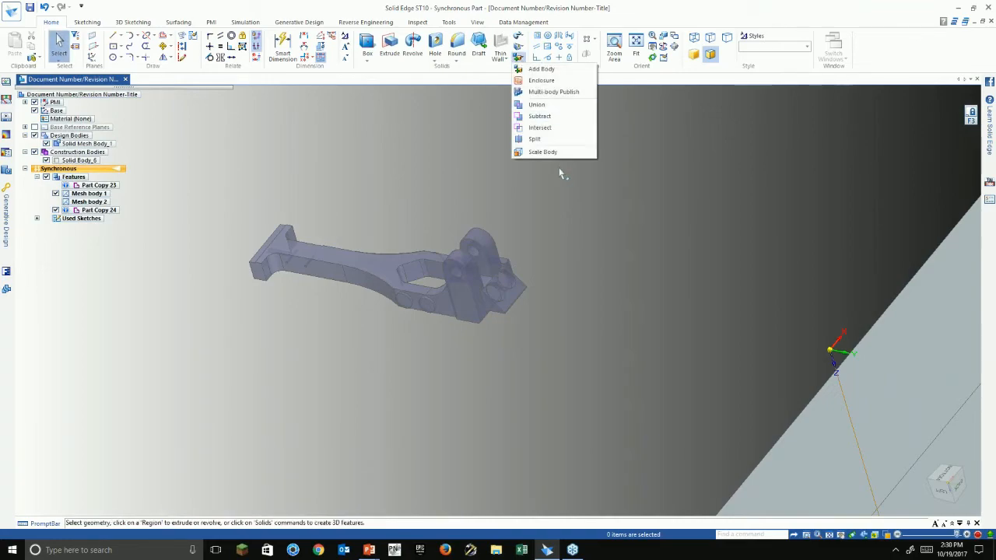
pyautogui.click(470, 272)
pyautogui.click(277, 140)
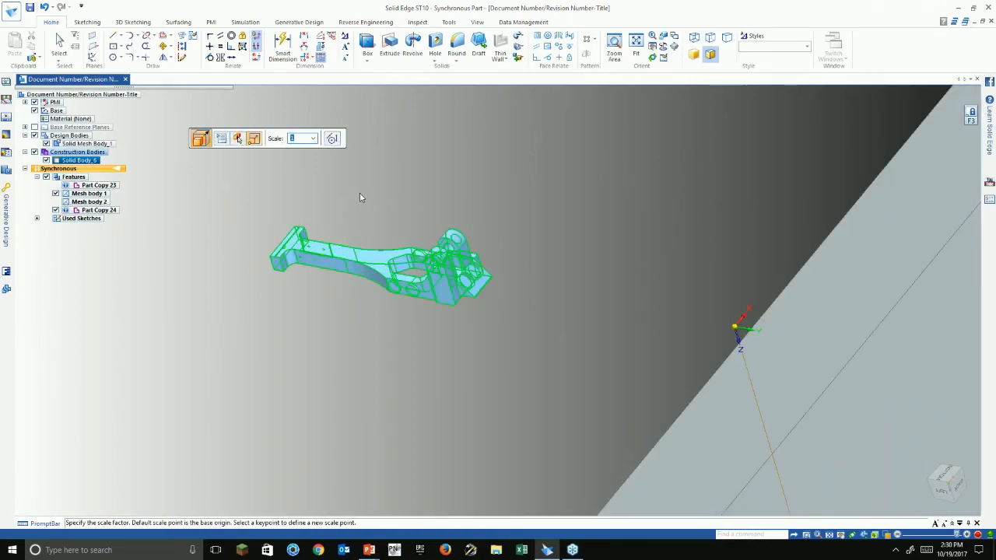
pyautogui.write('5')
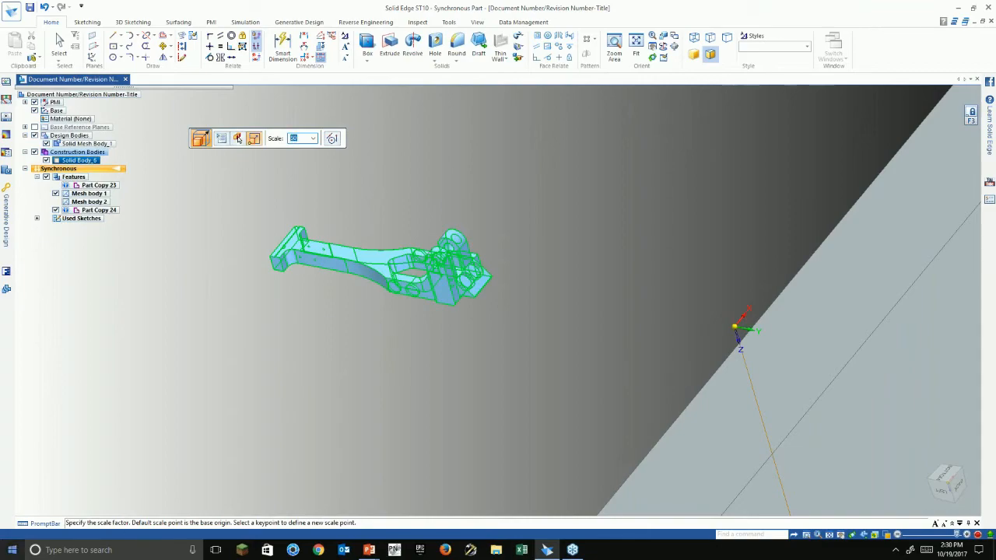
pyautogui.press('Return')
# - Inspect the enlarged part copy up close and compare its size with the mesh body, leaving the Scale Body command
pyautogui.scroll(-5, 594, 308)
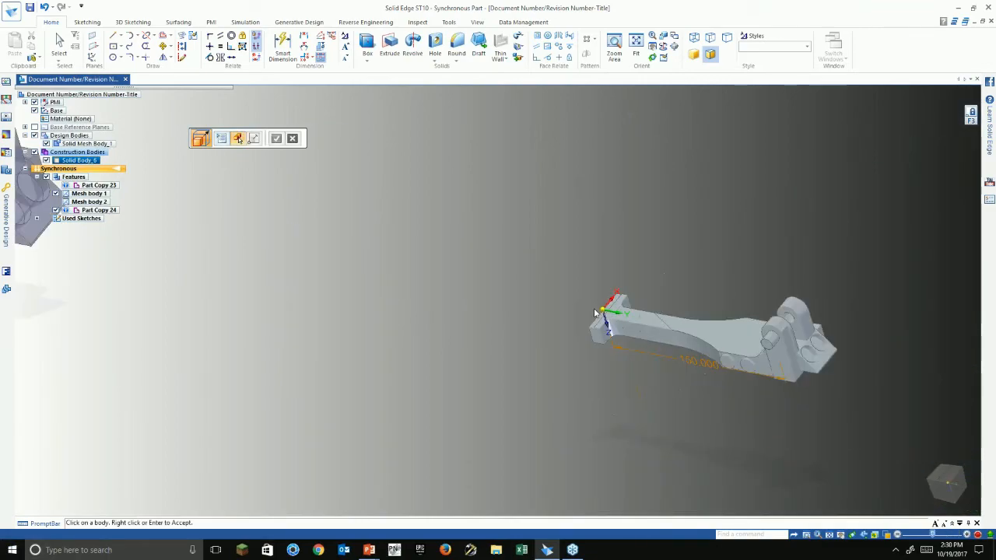
pyautogui.scroll(3, 381, 260)
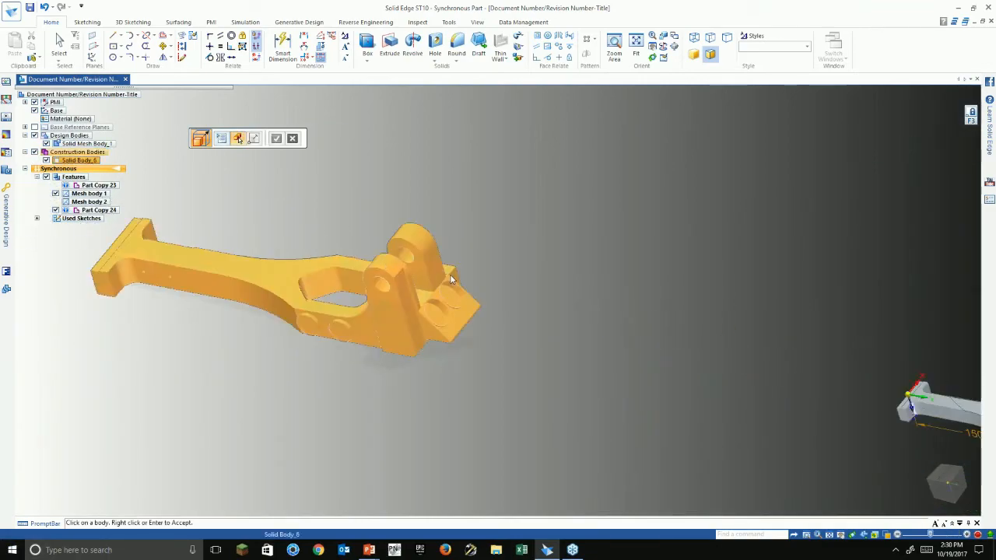
pyautogui.scroll(4, 257, 271)
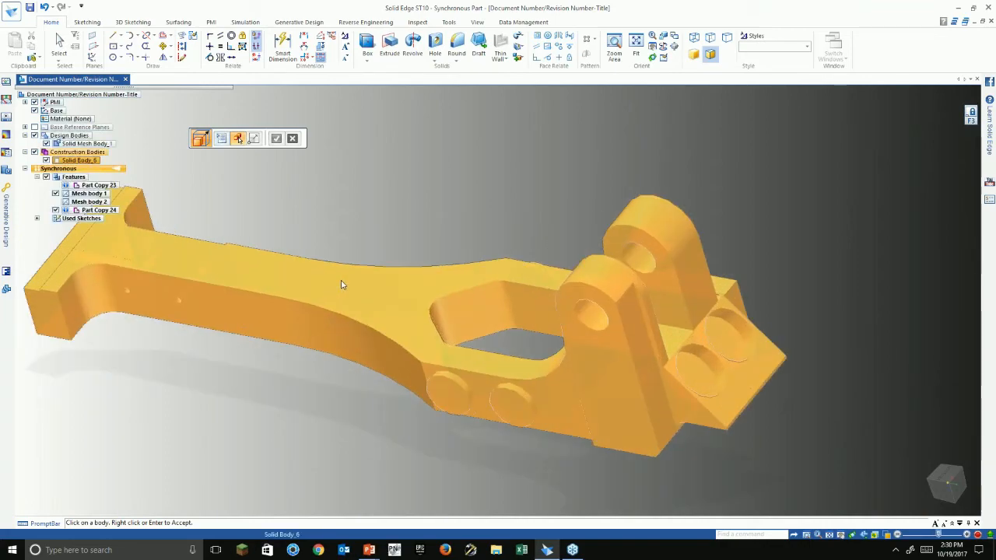
pyautogui.scroll(-5, 366, 283)
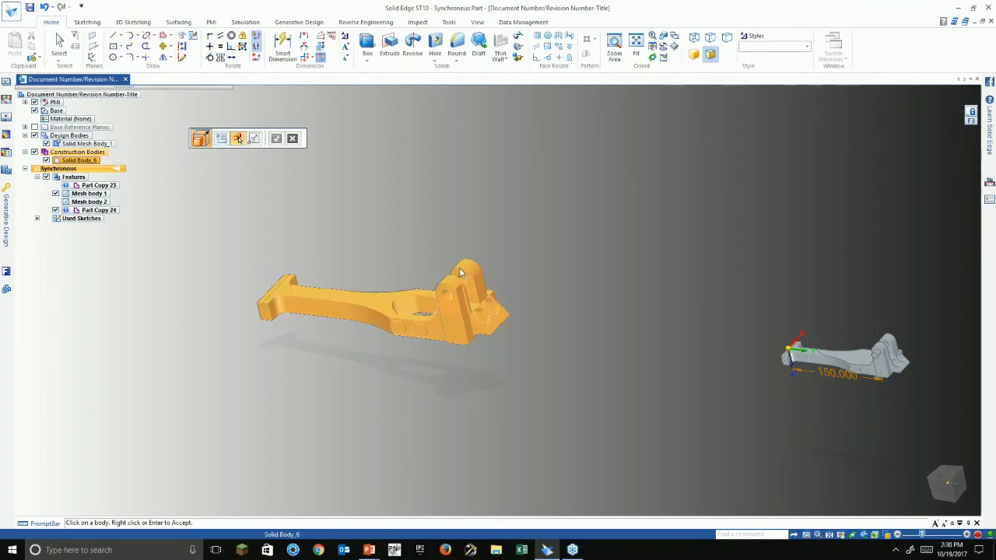
pyautogui.click(460, 272)
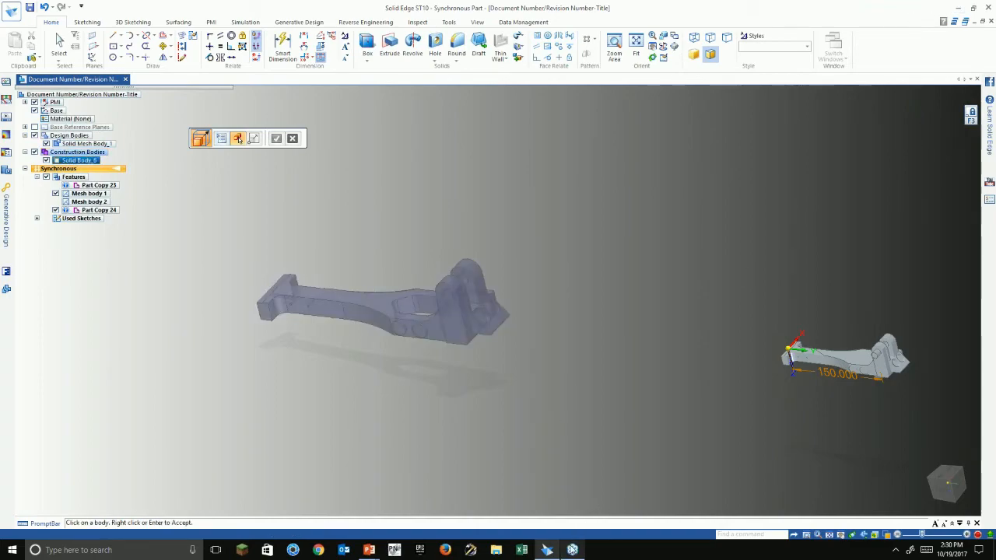
pyautogui.moveTo(579, 551)
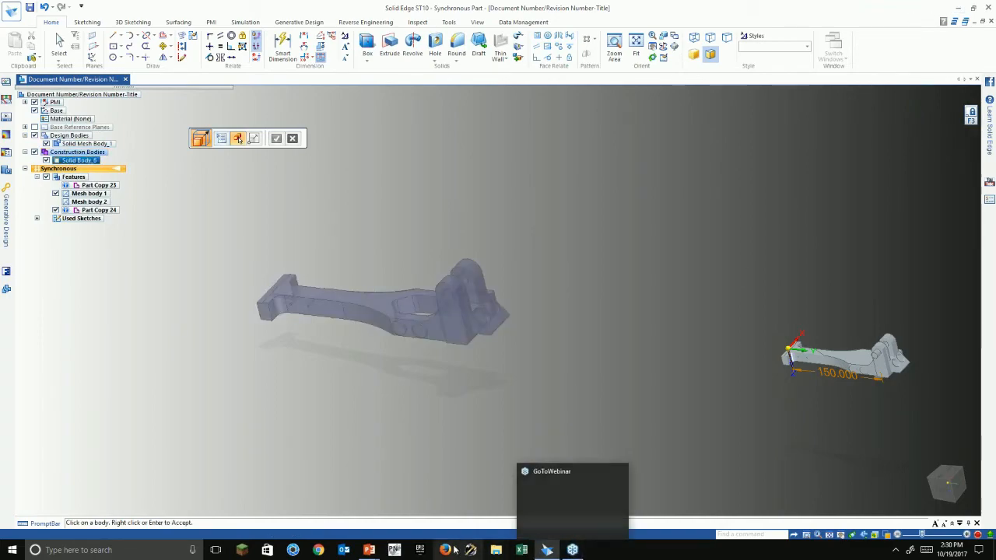
pyautogui.click(574, 551)
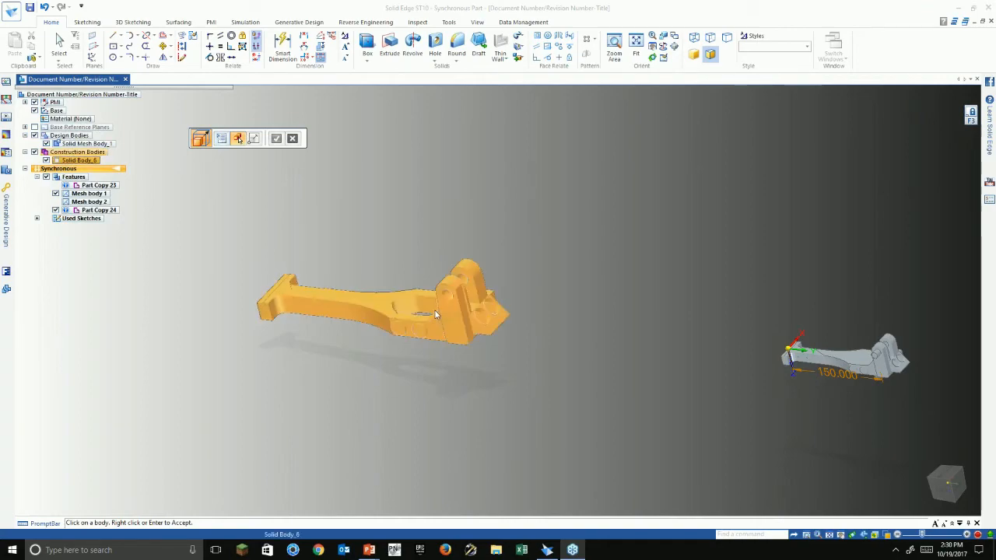
pyautogui.scroll(3, 264, 300)
pyautogui.scroll(-1, 265, 300)
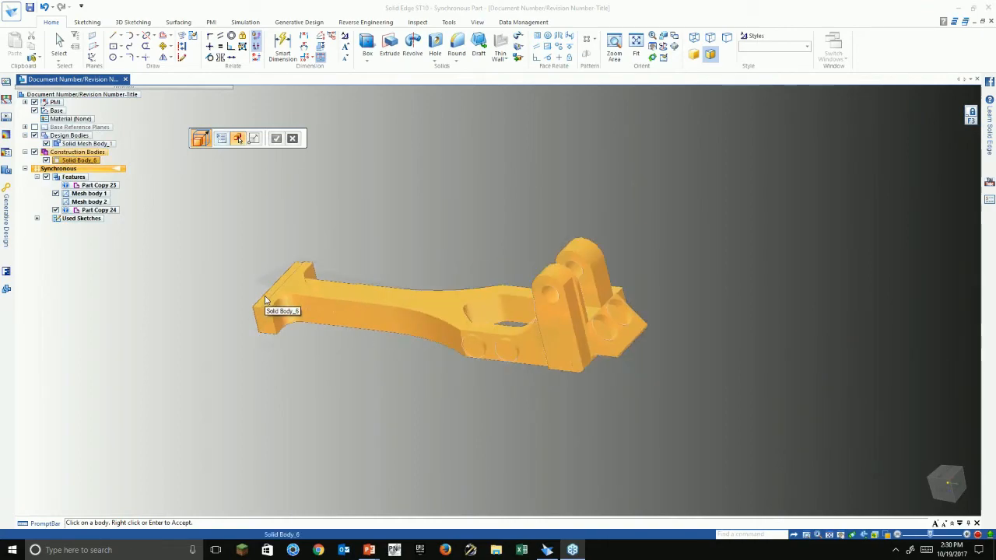
pyautogui.scroll(-3, 265, 300)
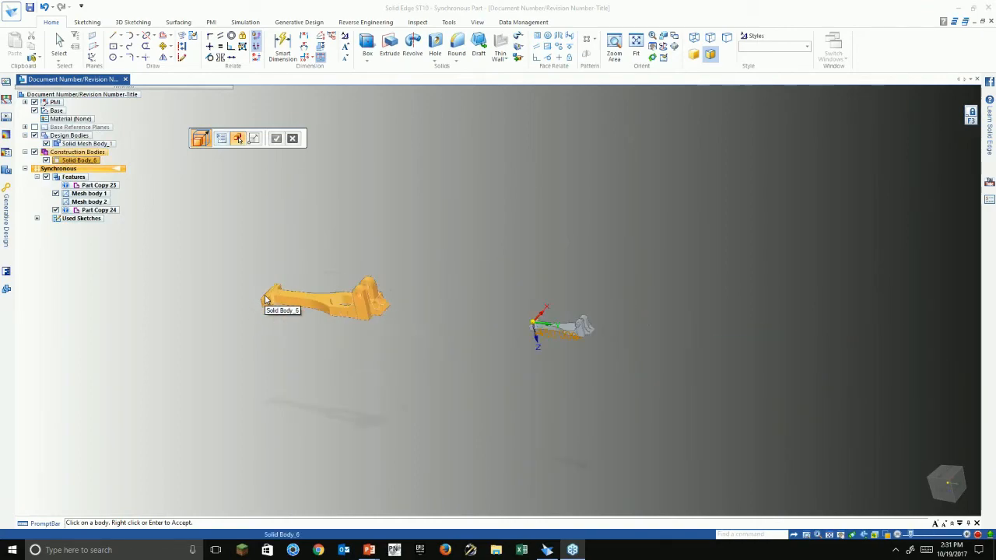
pyautogui.scroll(2, 268, 302)
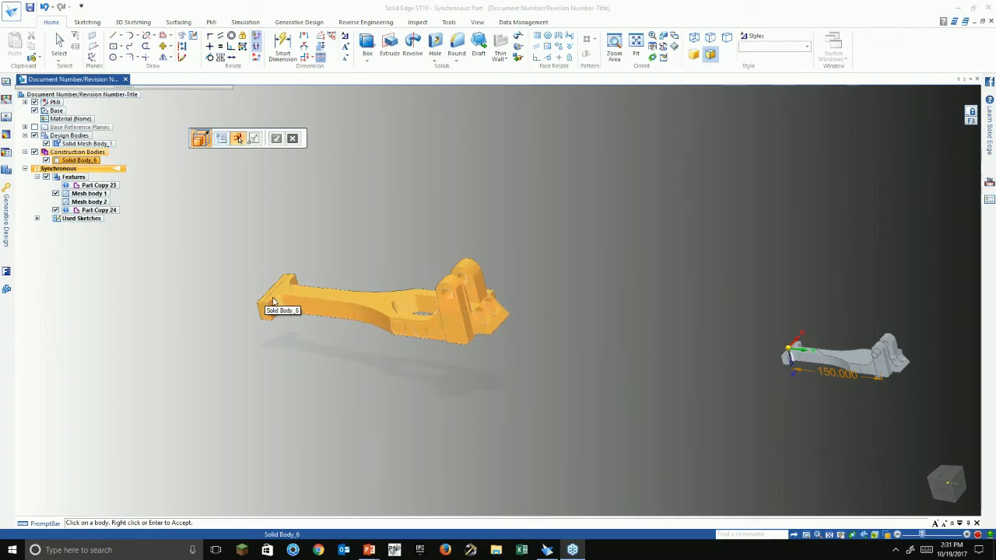
pyautogui.click(331, 288)
pyautogui.scroll(1, 360, 290)
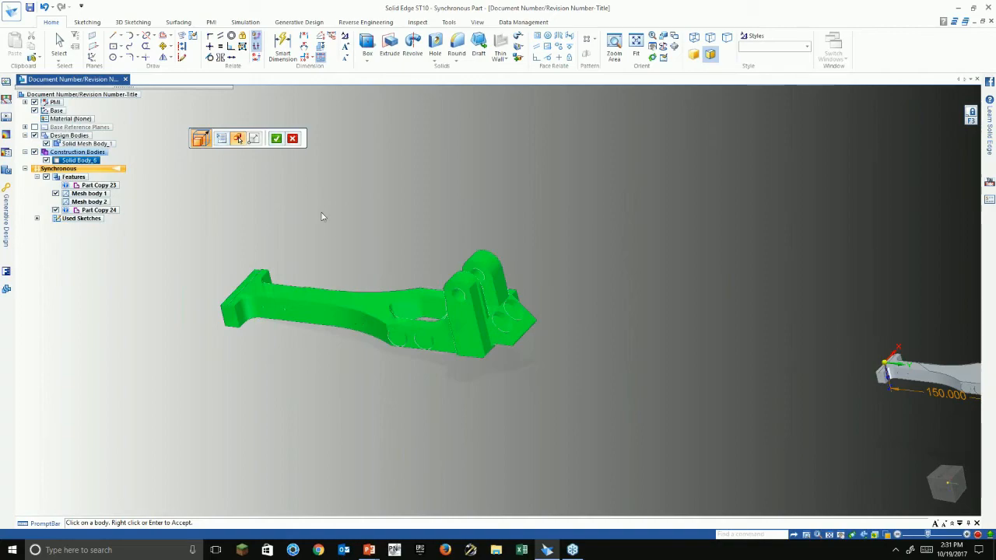
pyautogui.scroll(-1, 278, 243)
pyautogui.scroll(2, 256, 281)
pyautogui.scroll(-2, 256, 282)
pyautogui.press('Escape')
# - Undo the scaling and the move of the part copy
pyautogui.click(380, 315)
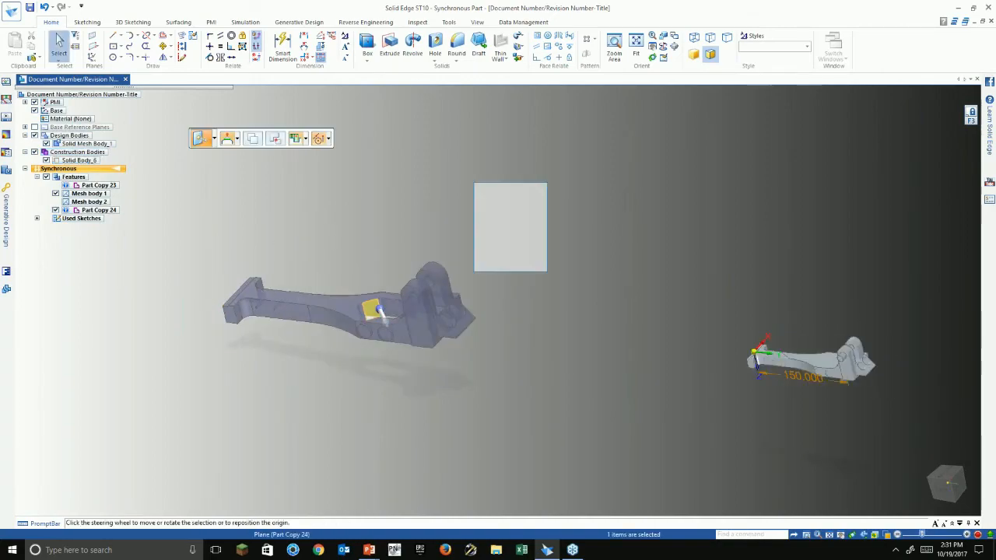
pyautogui.click(439, 278)
pyautogui.press('Delete')
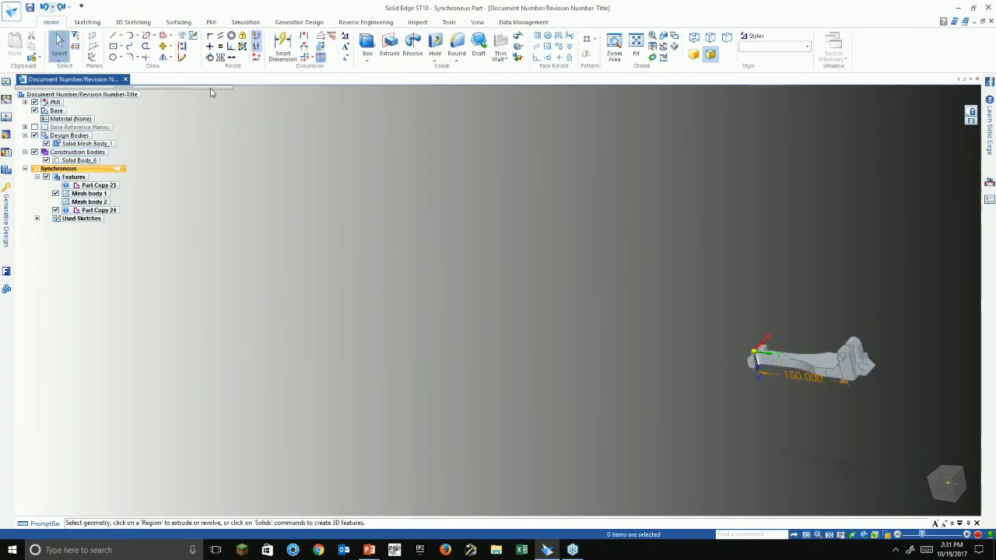
pyautogui.click(830, 535)
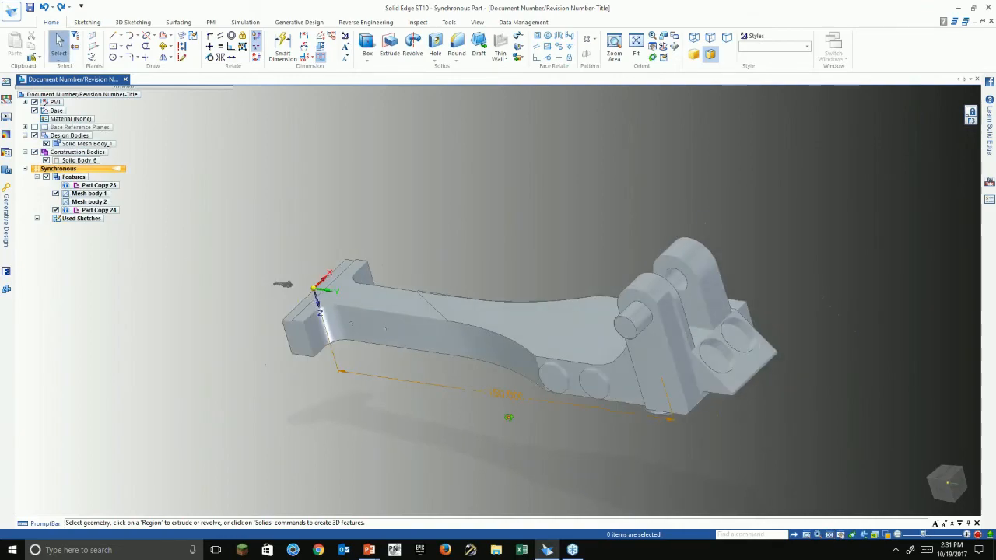
pyautogui.click(45, 8)
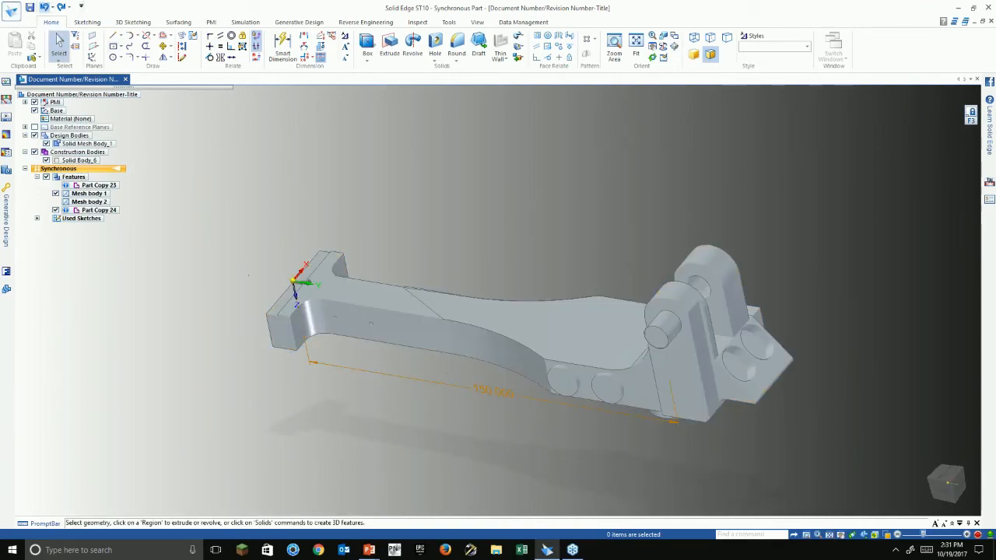
# - Send the model to the online 3D print ordering service, agreeing to the terms of the privacy statement
pyautogui.click(21, 21)
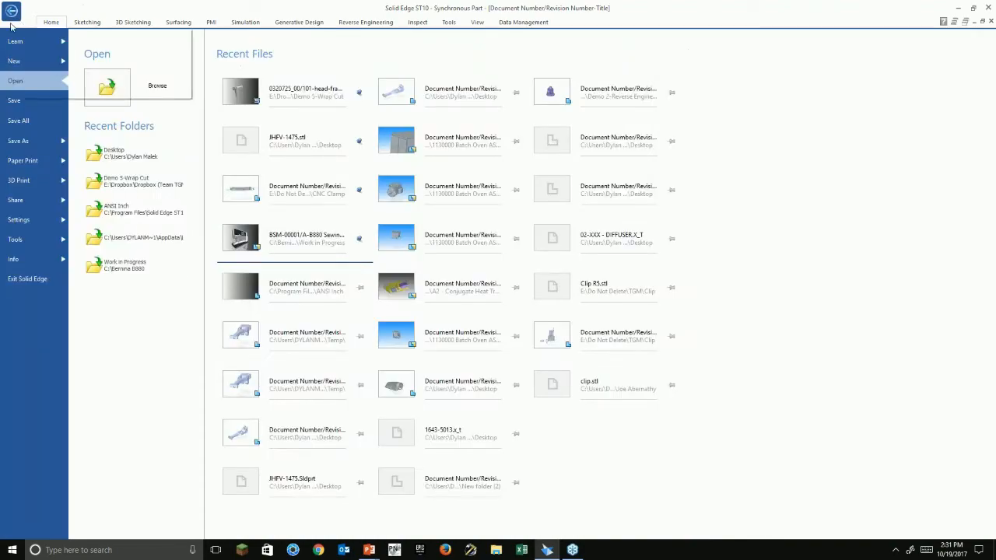
pyautogui.click(32, 187)
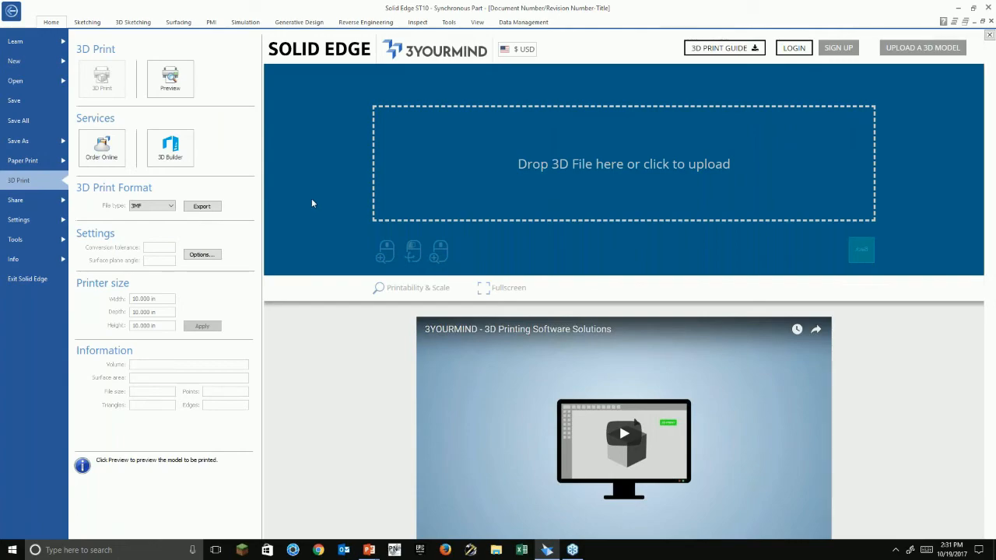
pyautogui.click(104, 152)
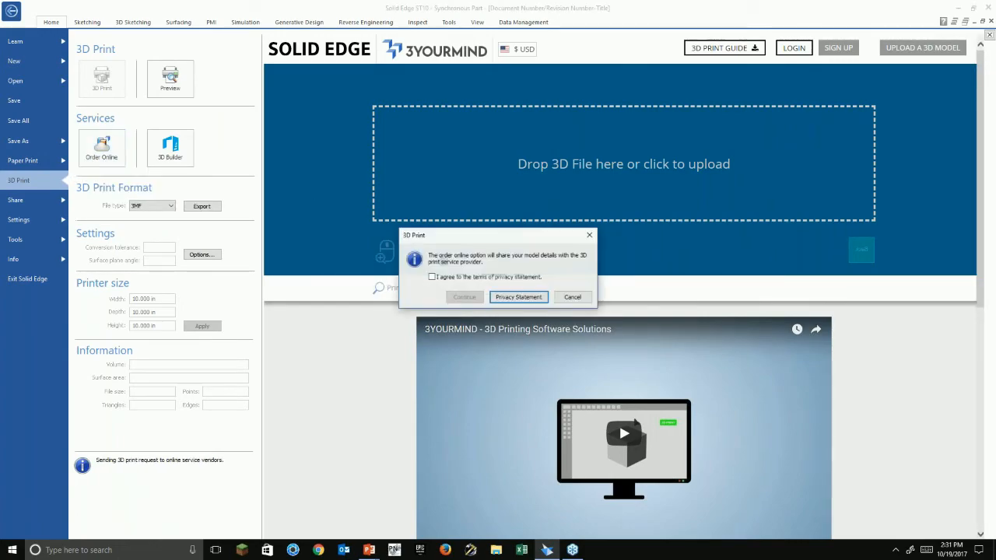
pyautogui.click(448, 279)
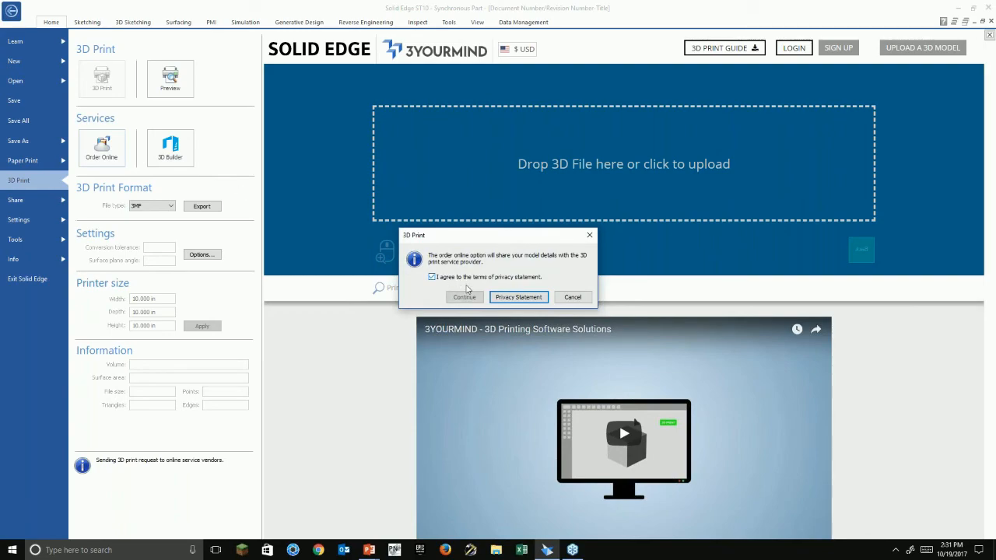
pyautogui.click(465, 298)
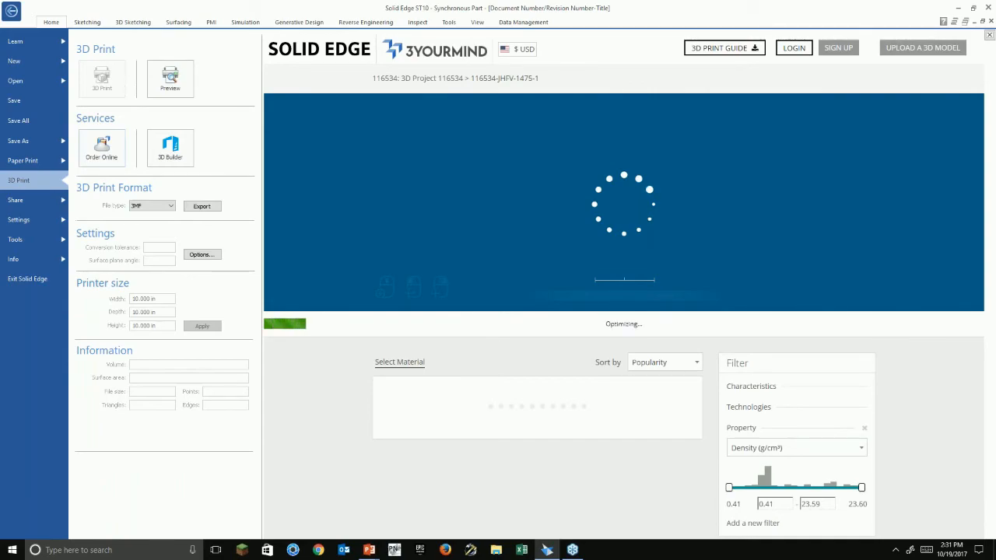
# - Examine the uploaded model's preview, the material offers and the sorting options on the 3D print service page, and return to the presentation slides
pyautogui.scroll(-2, 656, 389)
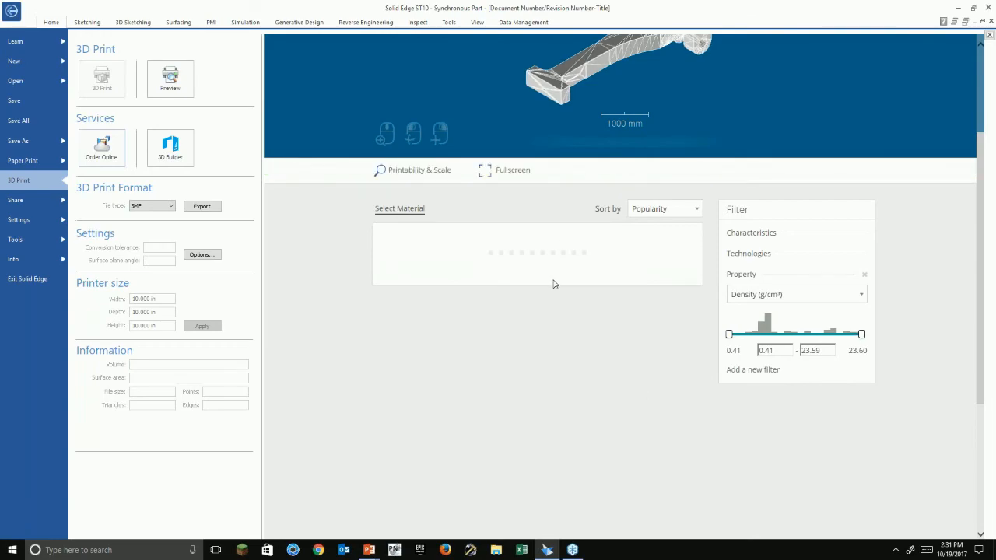
pyautogui.scroll(2, 623, 228)
pyautogui.scroll(-1, 807, 484)
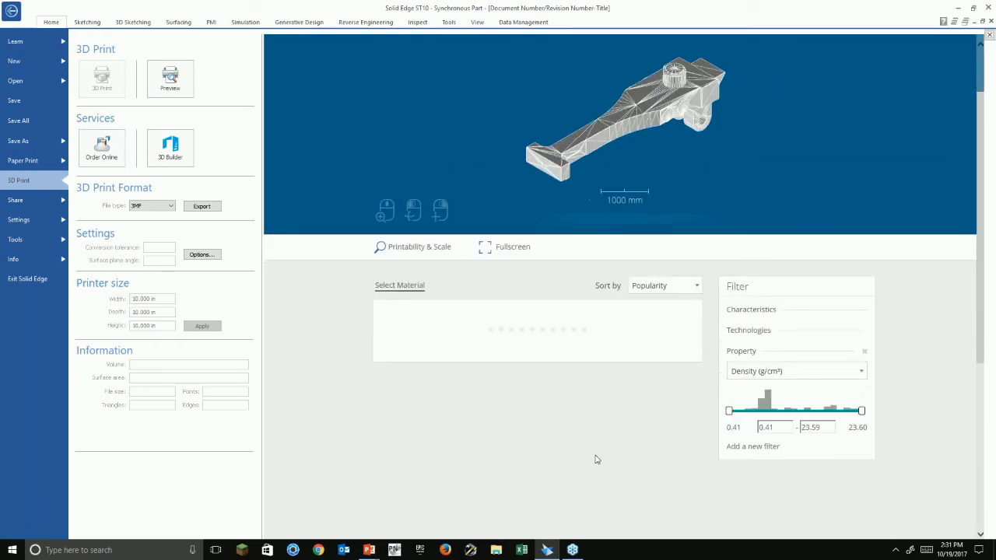
pyautogui.click(695, 291)
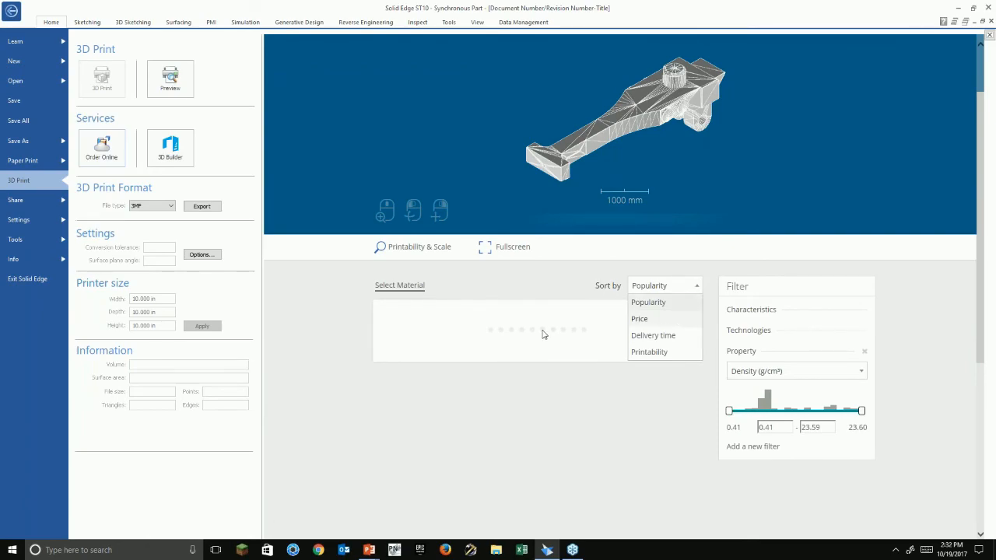
pyautogui.scroll(-1, 543, 334)
pyautogui.scroll(-1, 544, 334)
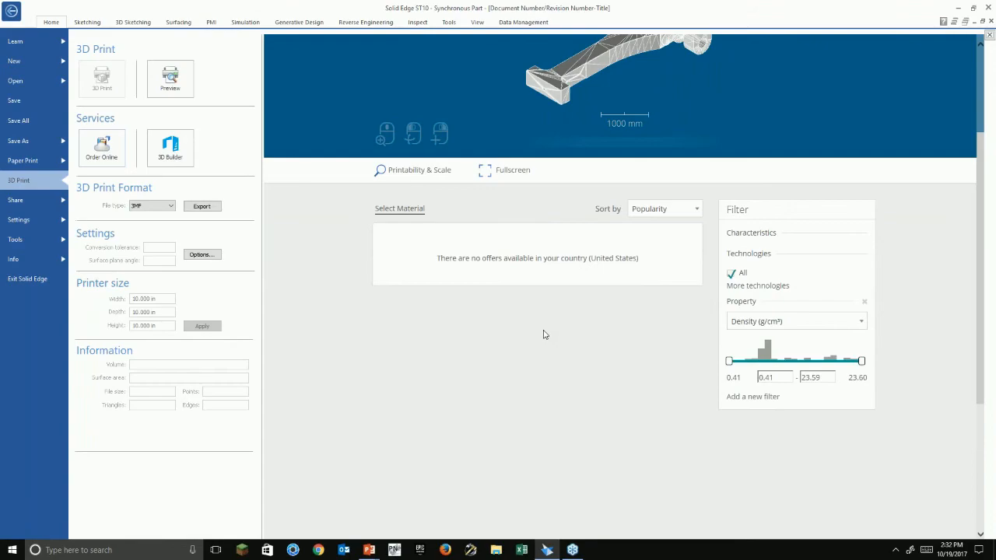
pyautogui.scroll(2, 549, 350)
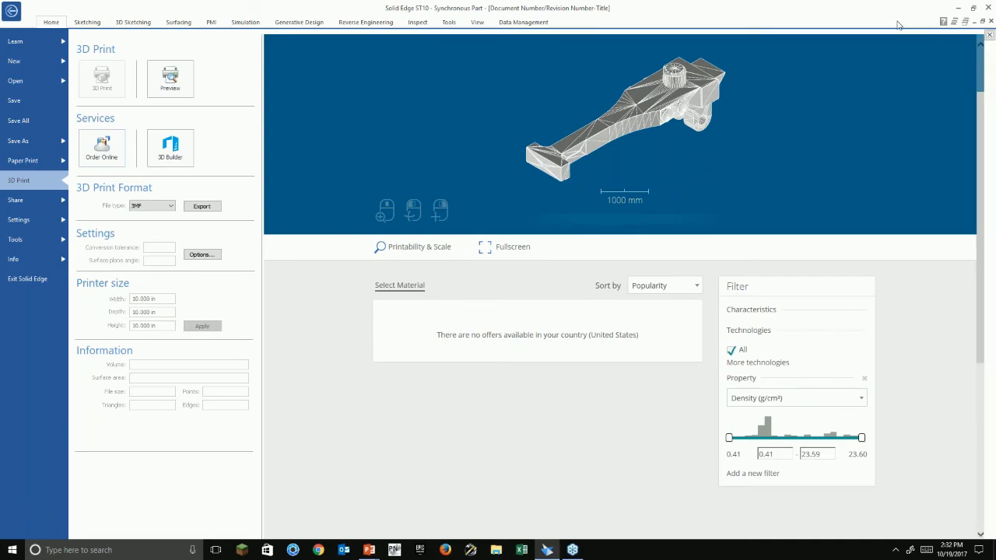
pyautogui.click(958, 7)
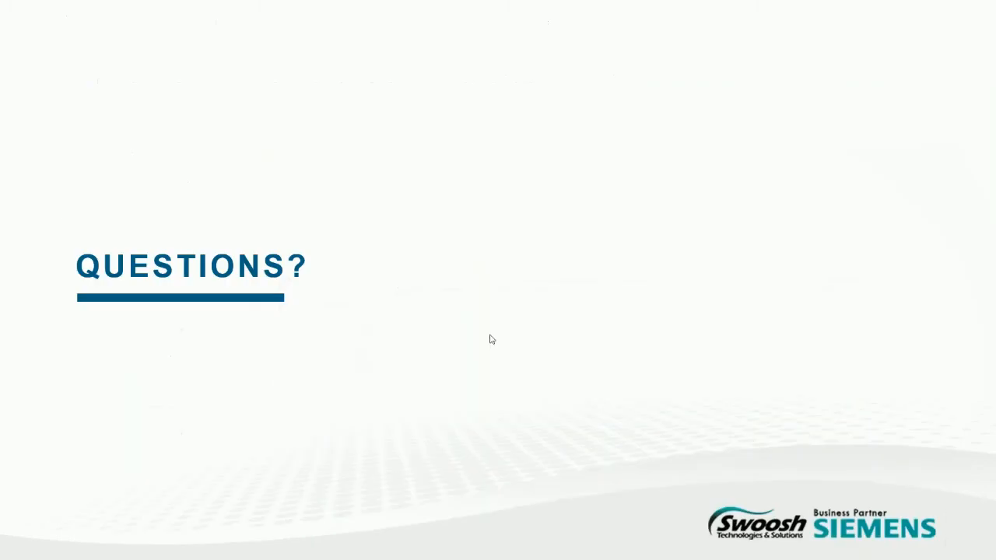